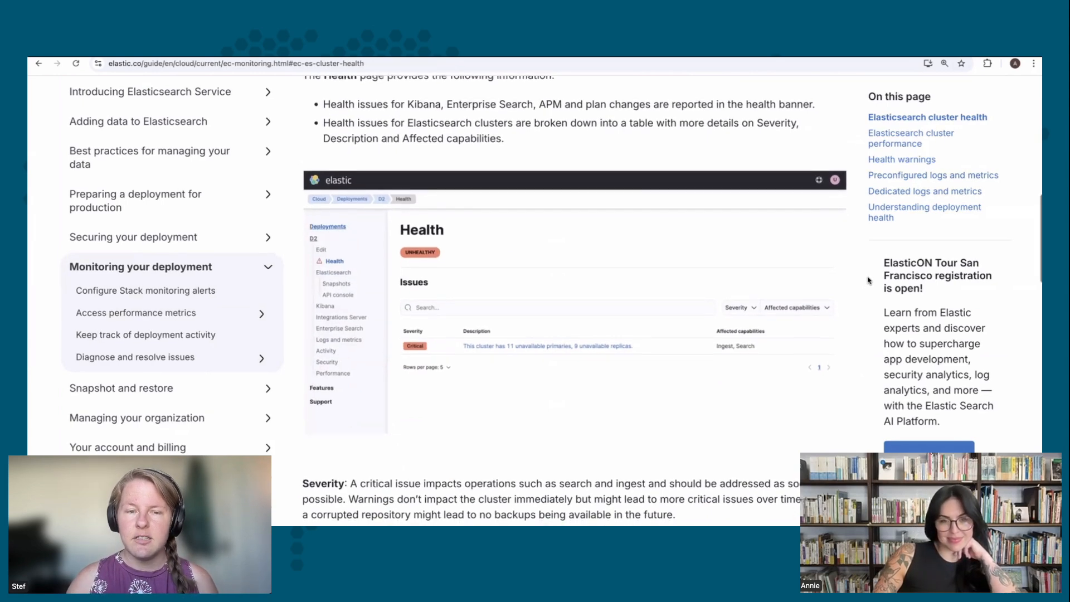
Open the Health API reference and read the details of the ilm indicator.
{"action": "scroll", "coordinate": [867, 280], "scroll_direction": "down", "scroll_amount": 1}
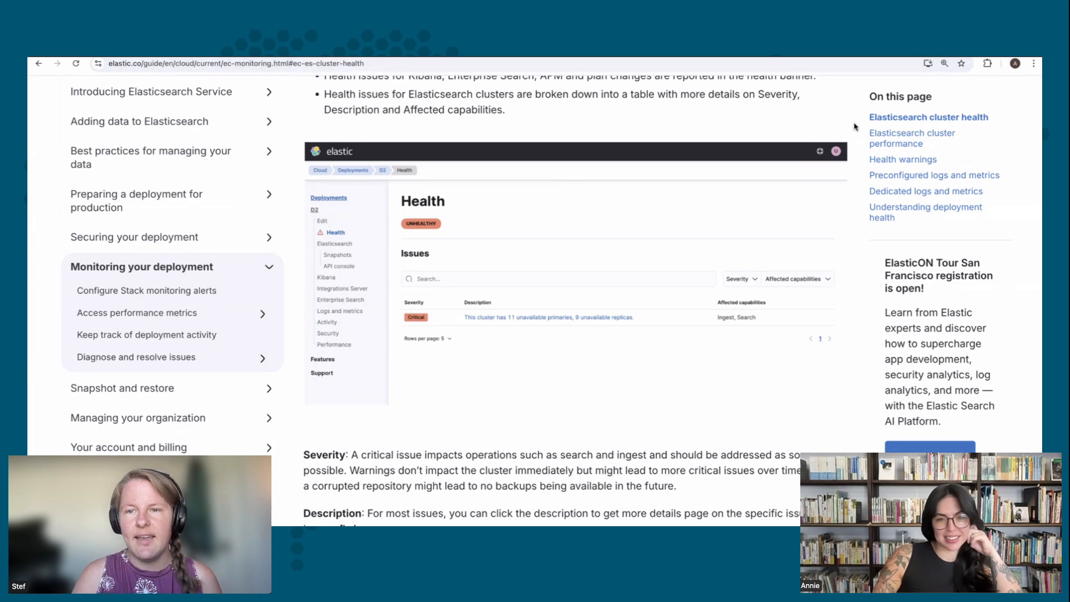
{"action": "left_click", "coordinate": [690, 48]}
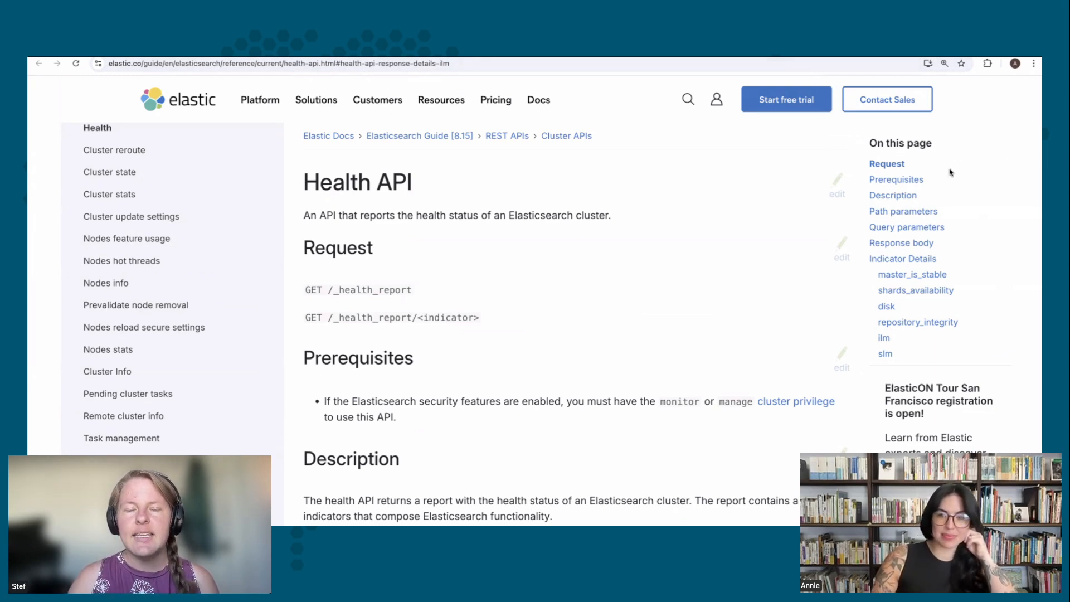
{"action": "left_click", "coordinate": [885, 339]}
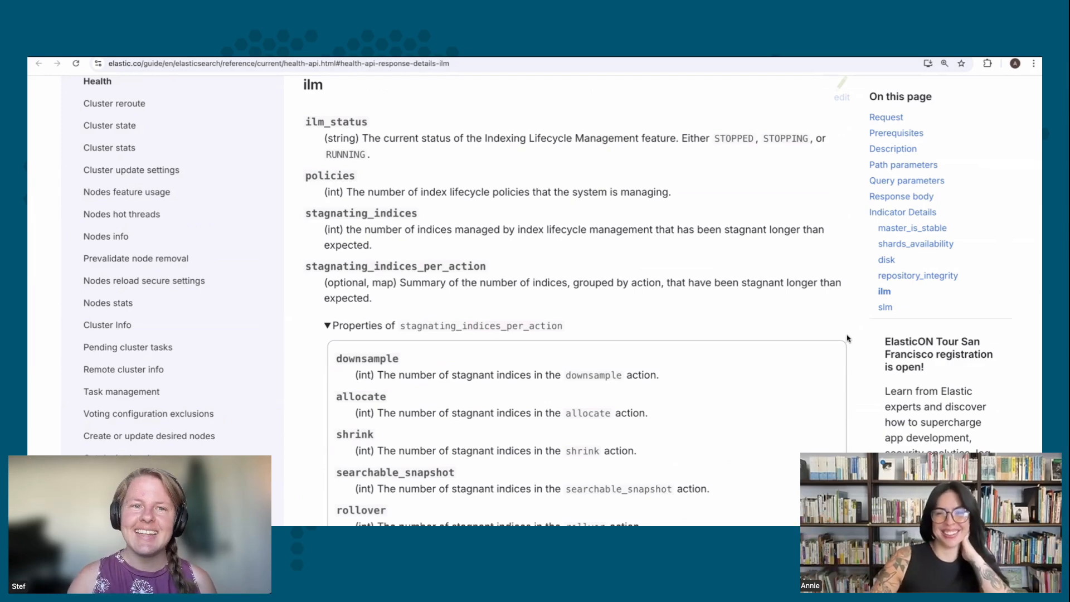
{"action": "scroll", "coordinate": [865, 334], "scroll_direction": "up", "scroll_amount": 1}
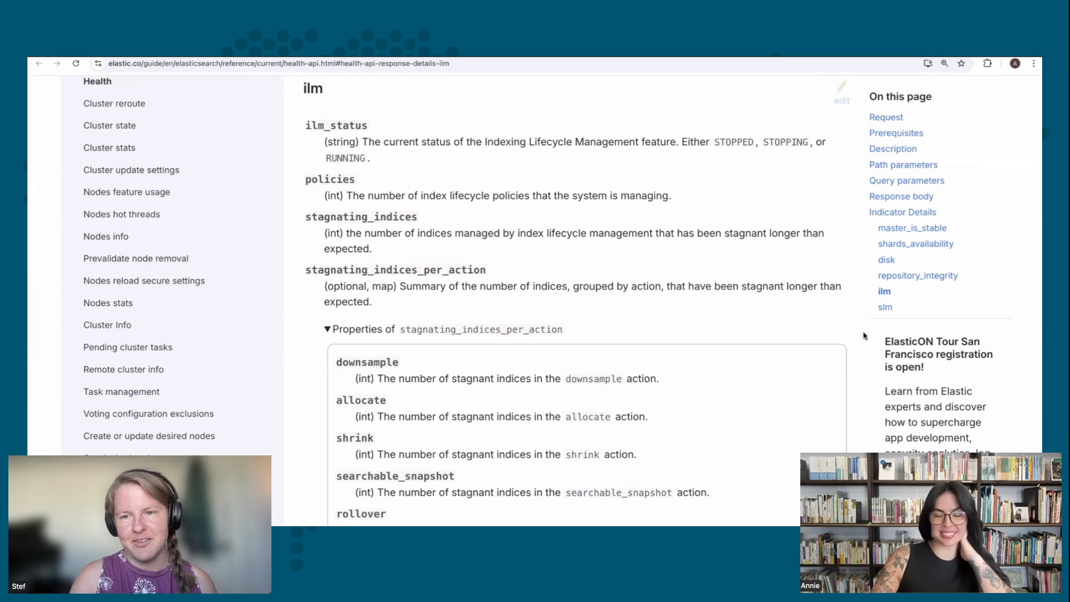
{"action": "scroll", "coordinate": [865, 334], "scroll_direction": "down", "scroll_amount": 1}
{"action": "scroll", "coordinate": [865, 334], "scroll_direction": "up", "scroll_amount": 1}
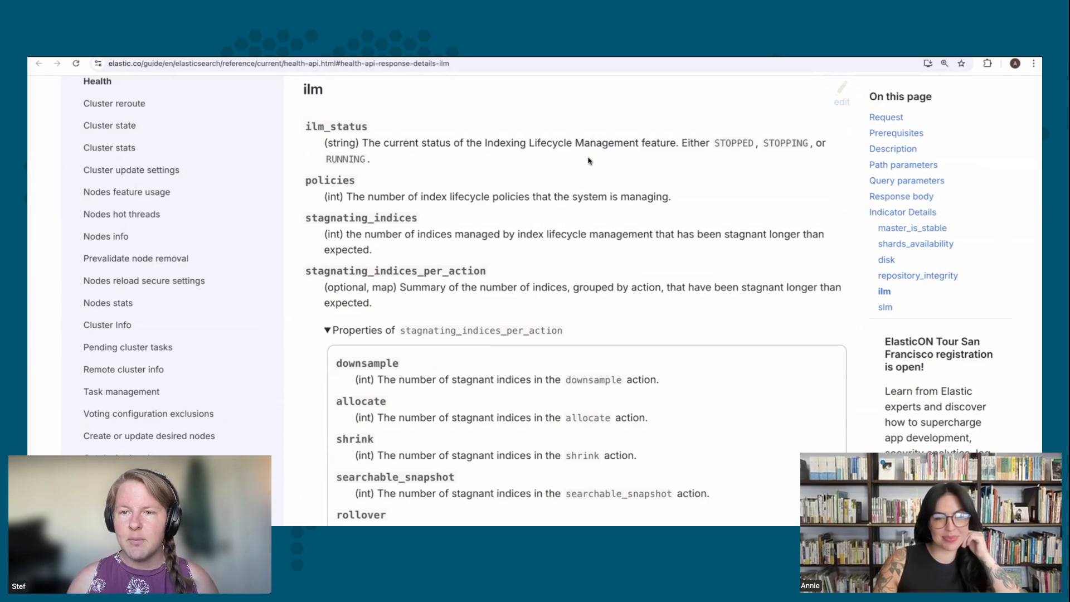
Open the tutorial on automating rollover with ILM and go to its section on managing time series data without data streams.
{"action": "key", "text": "ctrl+Tab"}
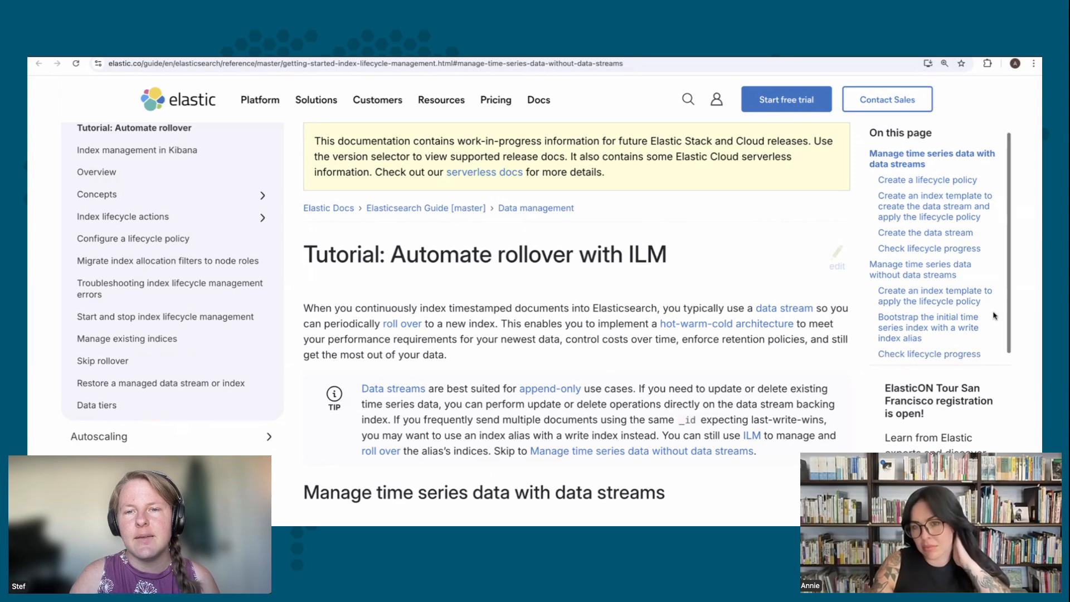
{"action": "scroll", "coordinate": [994, 313], "scroll_direction": "down", "scroll_amount": 1}
{"action": "scroll", "coordinate": [990, 310], "scroll_direction": "up", "scroll_amount": 1}
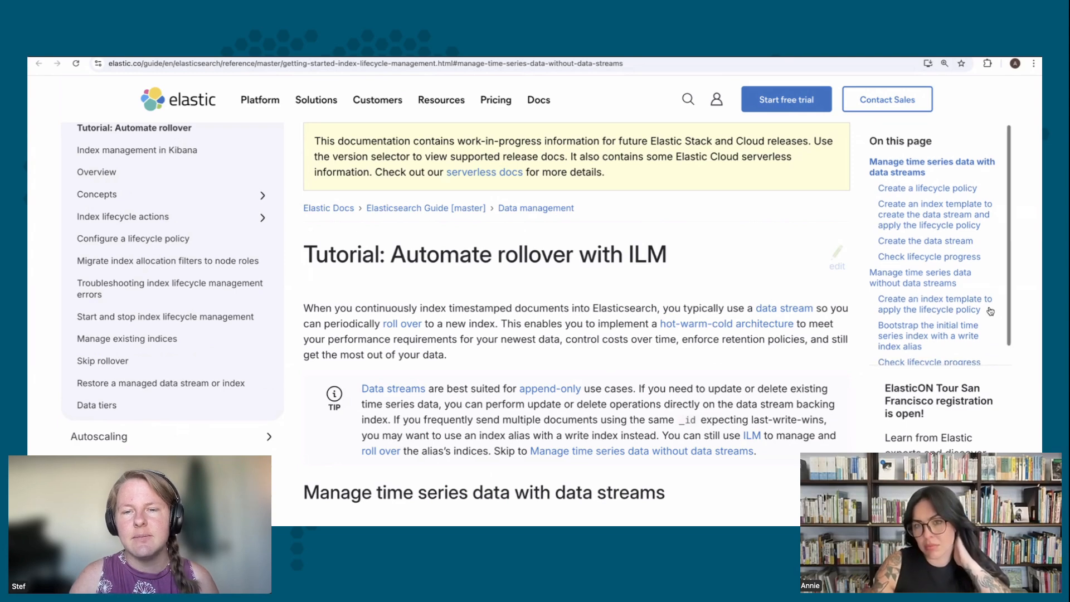
{"action": "left_click", "coordinate": [941, 279]}
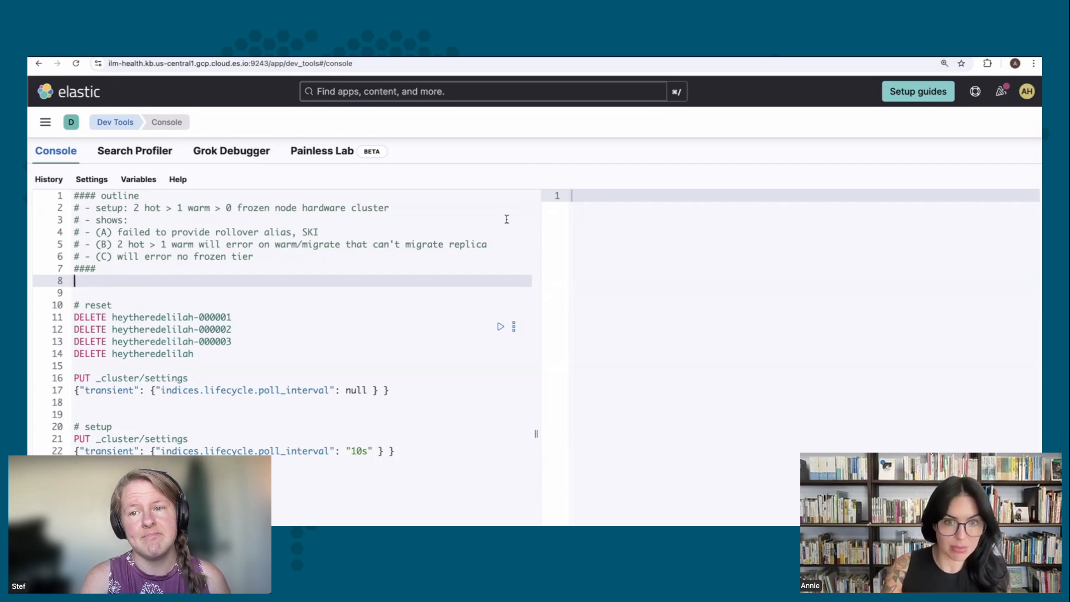
In the Kibana Dev Tools console, review the prepared script and the hot, warm, frozen and delete phases of the summerflowers ILM policy.
{"action": "scroll", "coordinate": [511, 218], "scroll_direction": "down", "scroll_amount": 7}
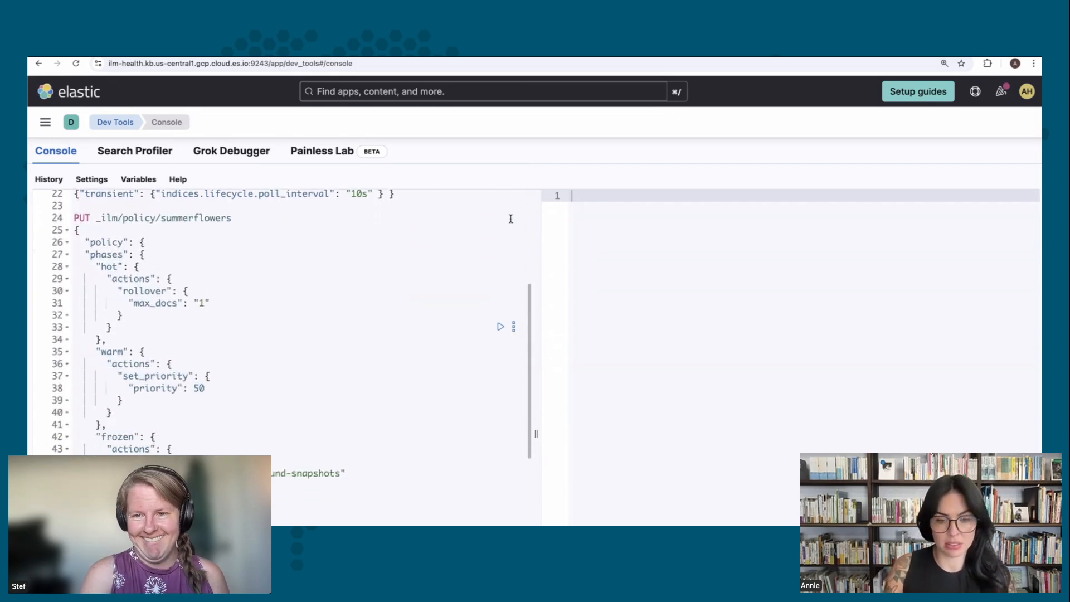
{"action": "scroll", "coordinate": [511, 219], "scroll_direction": "down", "scroll_amount": 1}
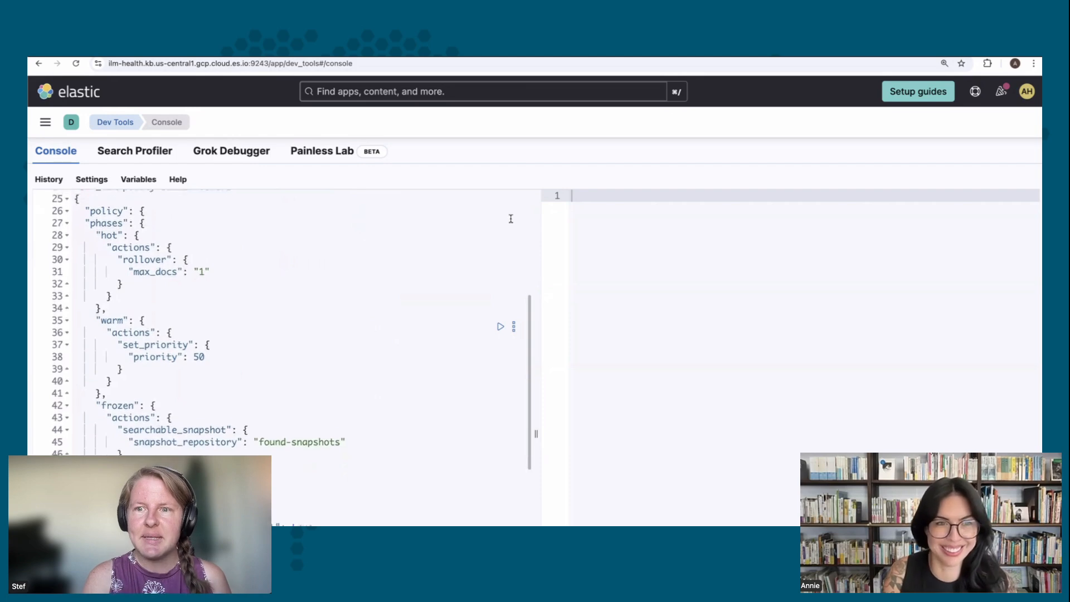
{"action": "scroll", "coordinate": [511, 218], "scroll_direction": "up", "scroll_amount": 1}
{"action": "scroll", "coordinate": [510, 219], "scroll_direction": "down", "scroll_amount": 1}
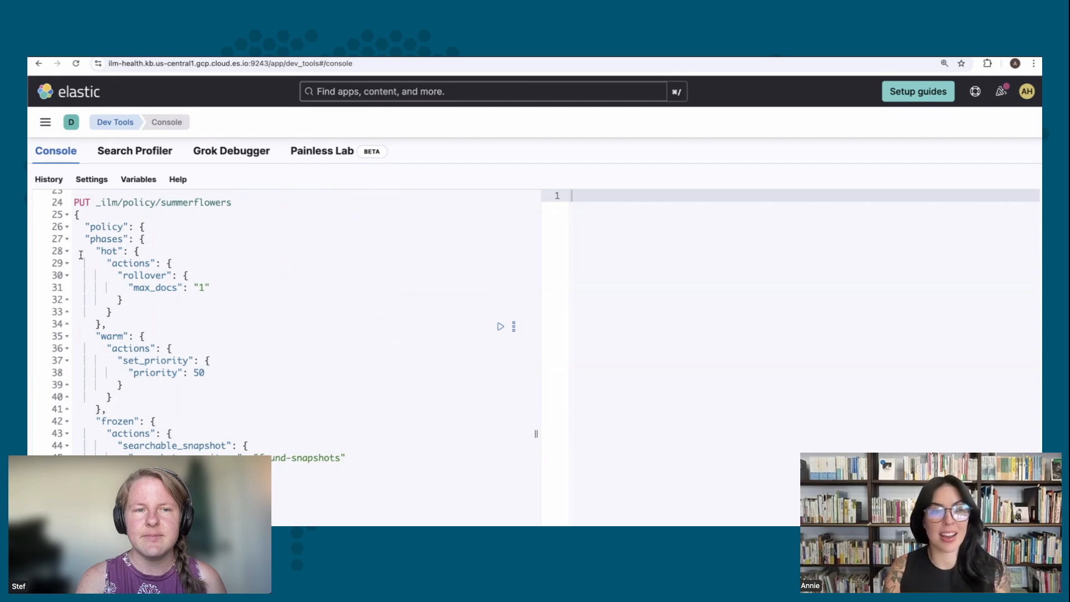
{"action": "scroll", "coordinate": [80, 254], "scroll_direction": "down", "scroll_amount": 3}
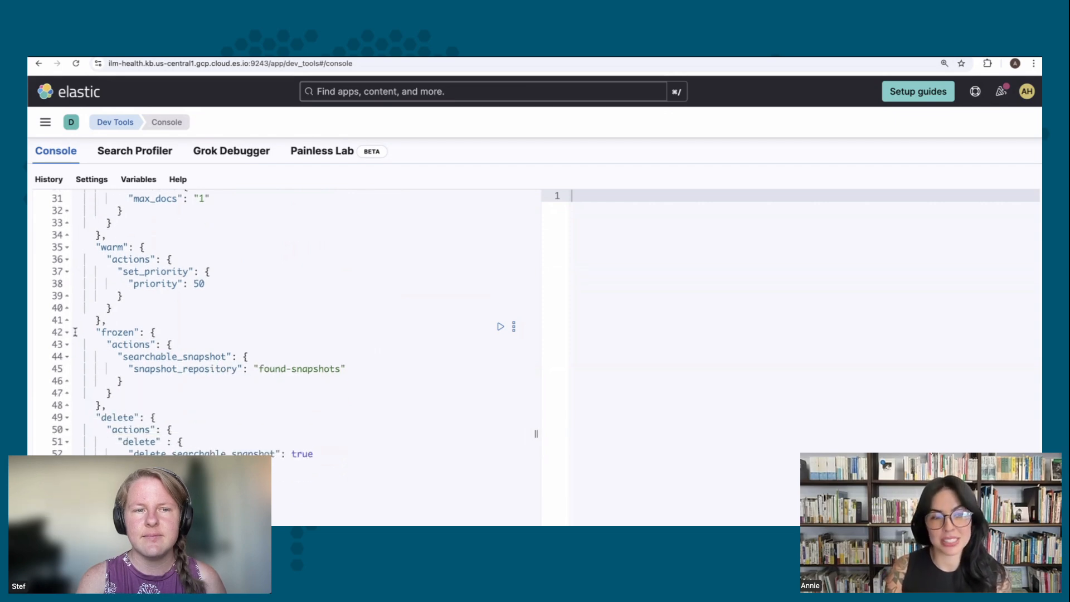
{"action": "scroll", "coordinate": [75, 332], "scroll_direction": "down", "scroll_amount": 2}
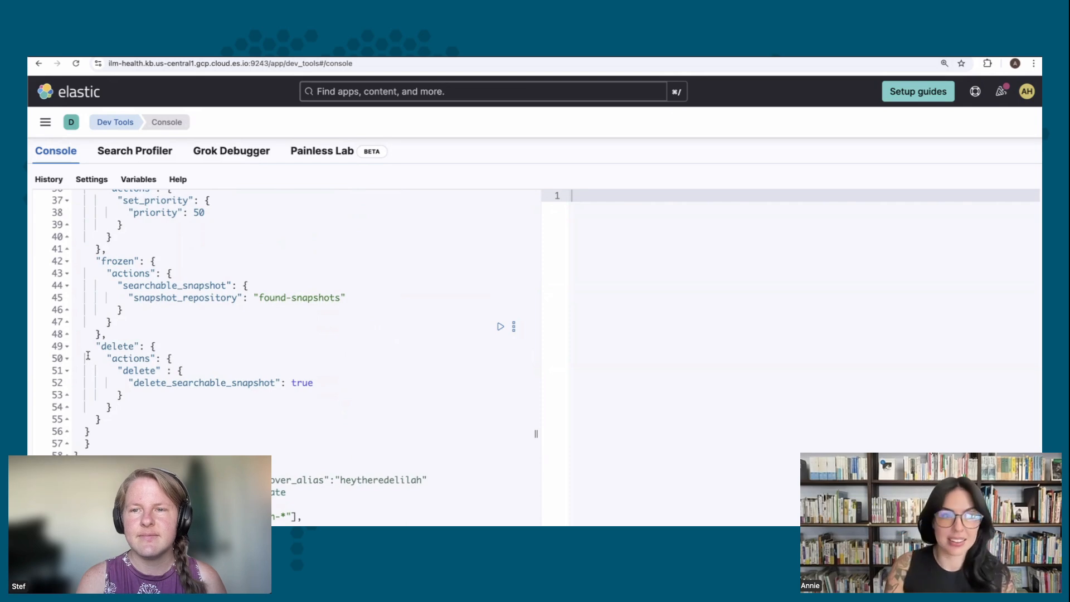
{"action": "scroll", "coordinate": [88, 355], "scroll_direction": "up", "scroll_amount": 15}
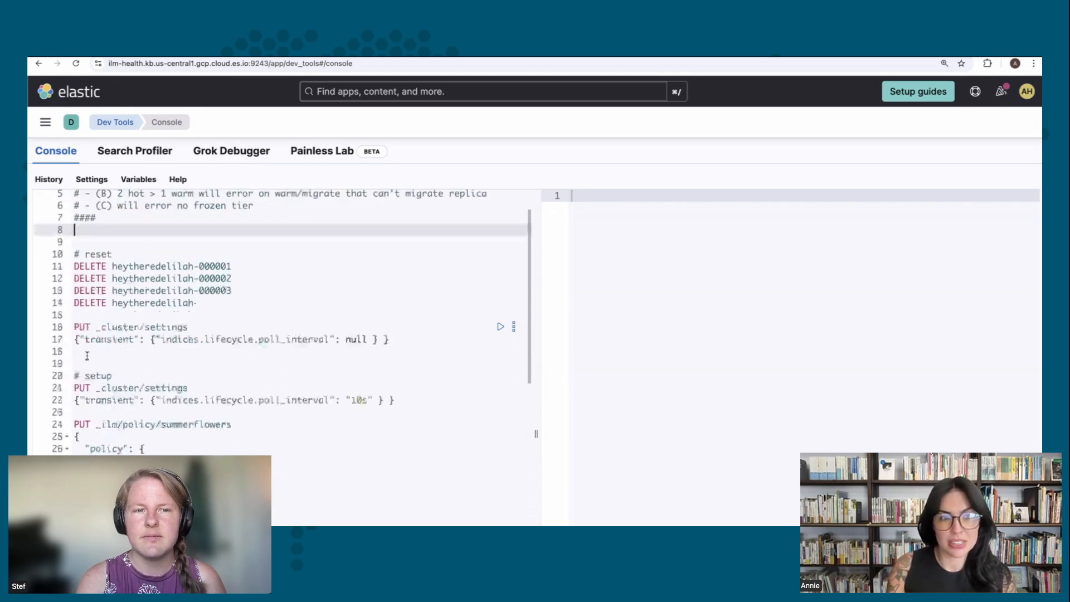
{"action": "scroll", "coordinate": [87, 355], "scroll_direction": "up", "scroll_amount": 2}
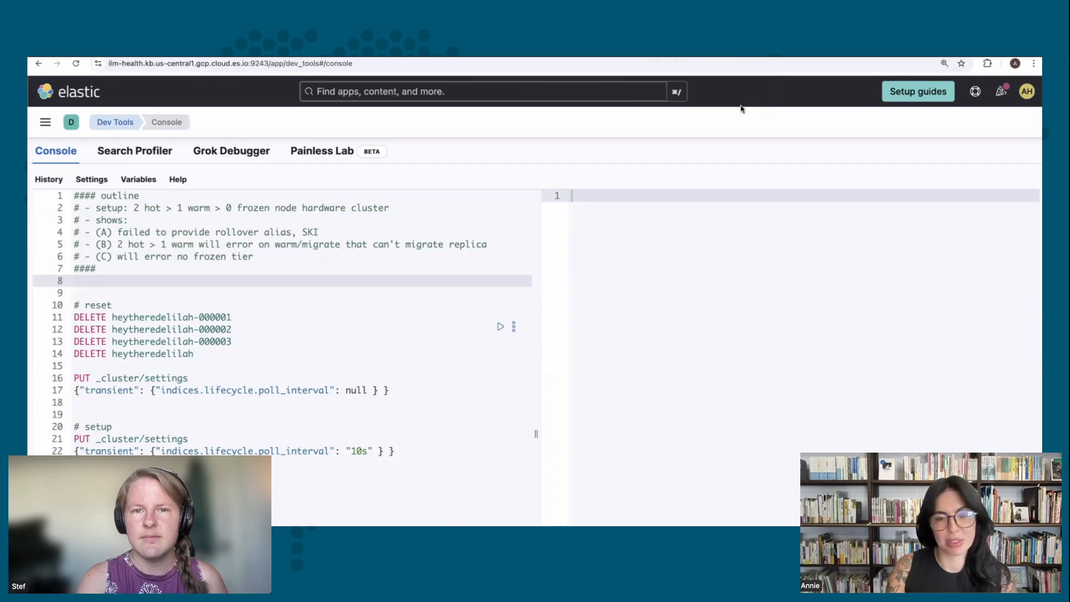
Switch to the ILM_Health deployment page in Elastic Cloud and examine its instances per zone and the data tiers offered for filtering.
{"action": "key", "text": "ctrl+shift+Tab"}
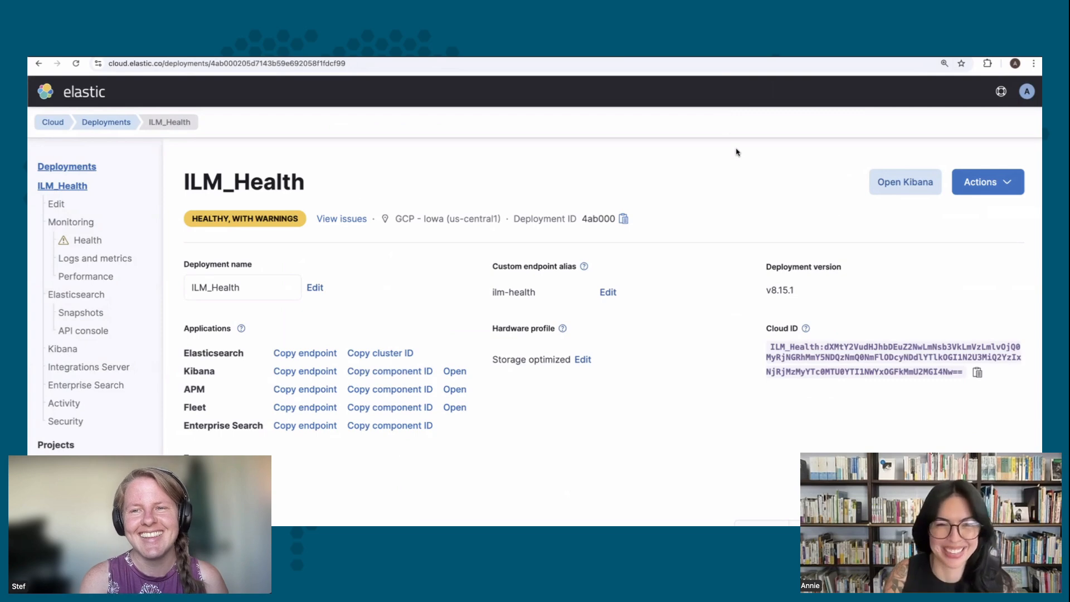
{"action": "scroll", "coordinate": [735, 156], "scroll_direction": "down", "scroll_amount": 1}
{"action": "scroll", "coordinate": [736, 162], "scroll_direction": "down", "scroll_amount": 6}
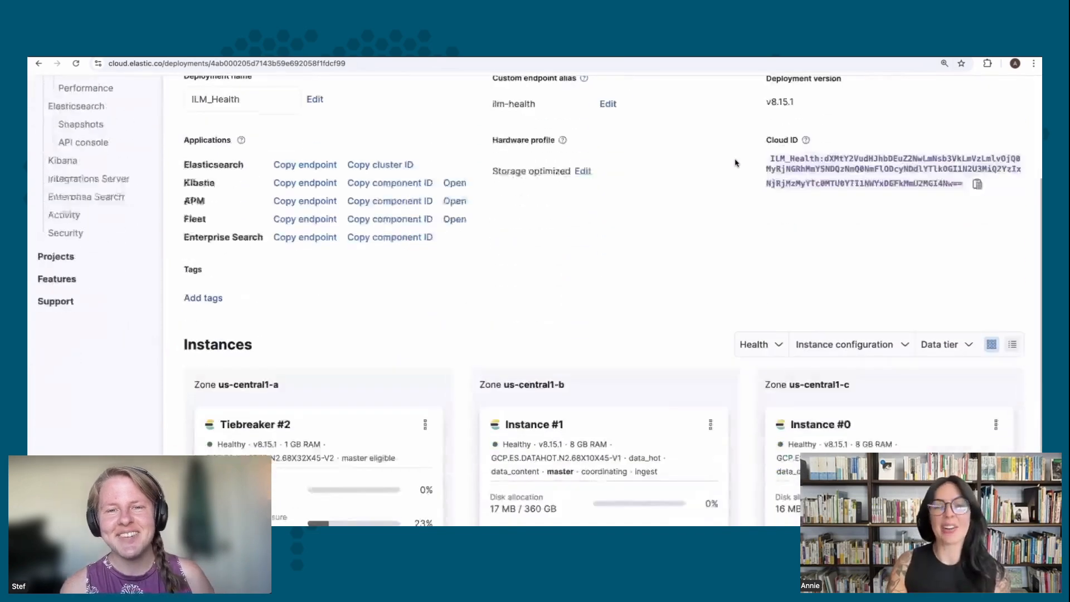
{"action": "scroll", "coordinate": [735, 162], "scroll_direction": "up", "scroll_amount": 5}
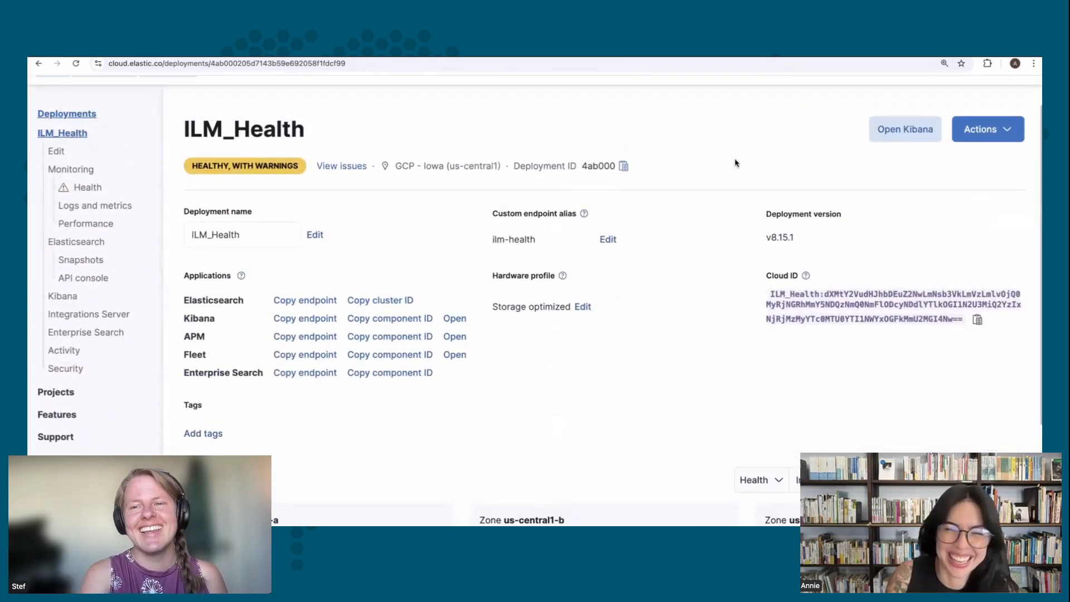
{"action": "scroll", "coordinate": [735, 163], "scroll_direction": "down", "scroll_amount": 4}
{"action": "scroll", "coordinate": [735, 163], "scroll_direction": "down", "scroll_amount": 2}
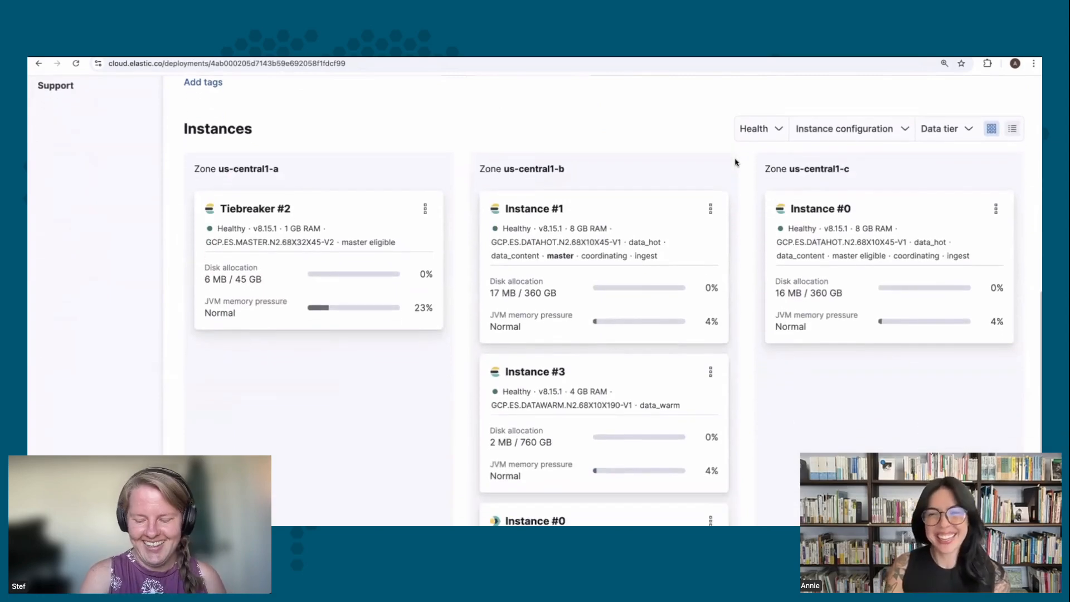
{"action": "scroll", "coordinate": [741, 162], "scroll_direction": "down", "scroll_amount": 1}
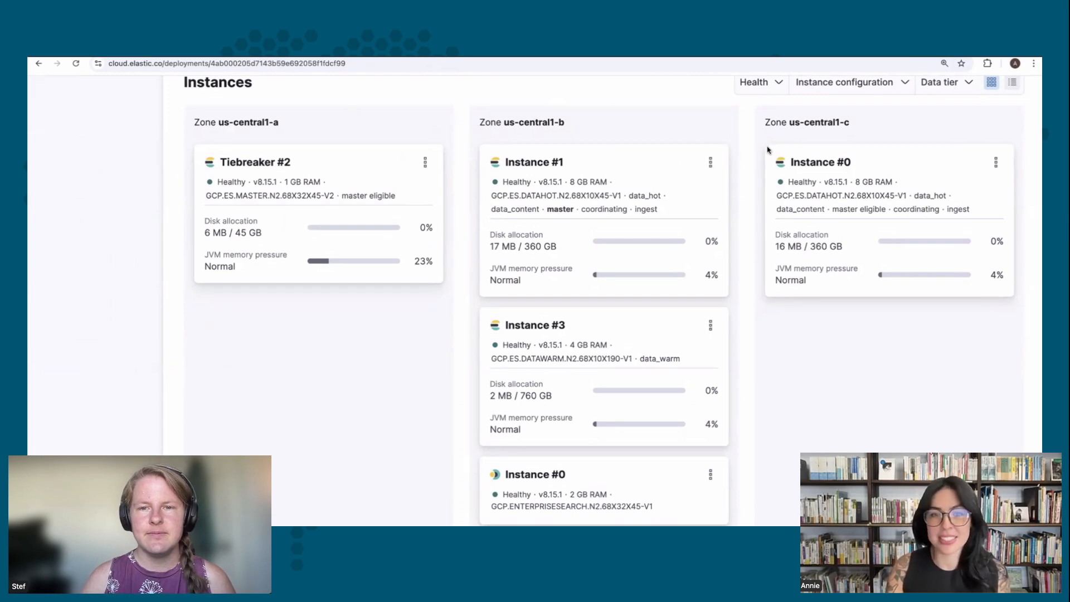
{"action": "scroll", "coordinate": [767, 151], "scroll_direction": "down", "scroll_amount": 2}
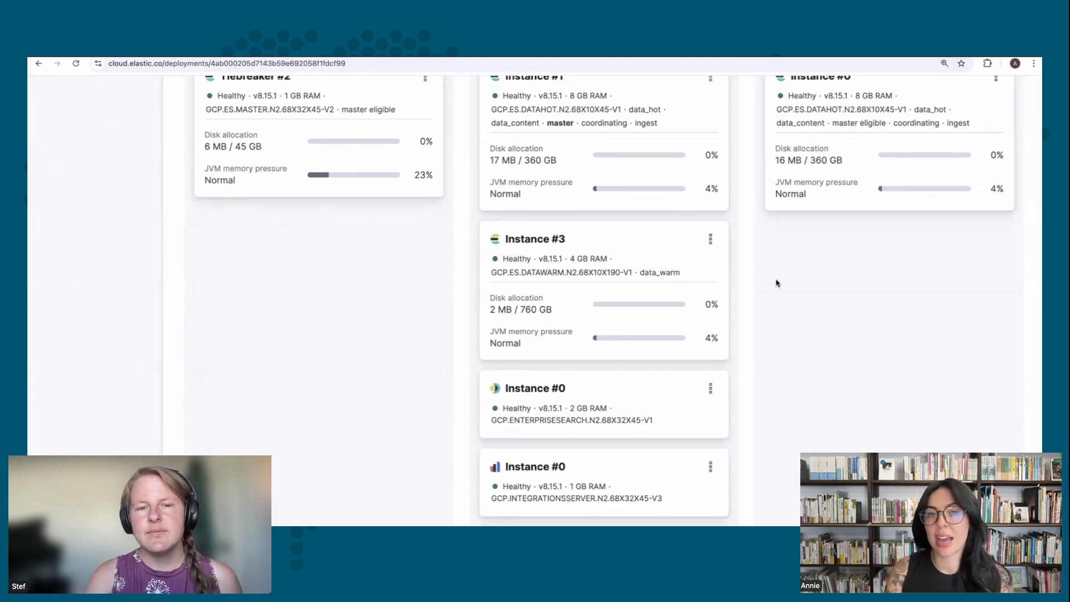
{"action": "scroll", "coordinate": [776, 283], "scroll_direction": "up", "scroll_amount": 5}
{"action": "scroll", "coordinate": [776, 278], "scroll_direction": "down", "scroll_amount": 2}
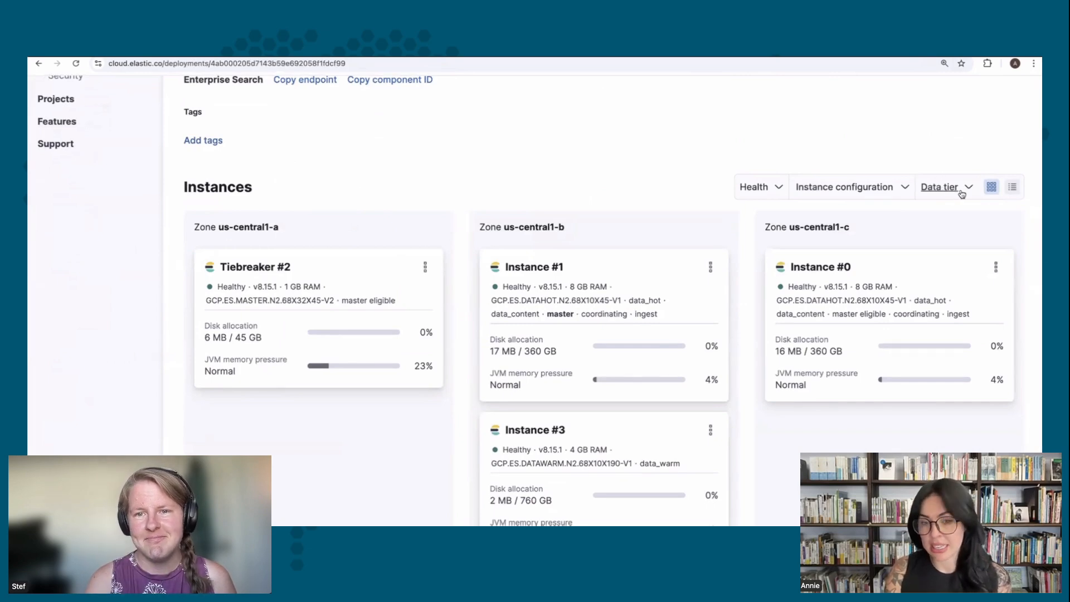
{"action": "left_click", "coordinate": [961, 191]}
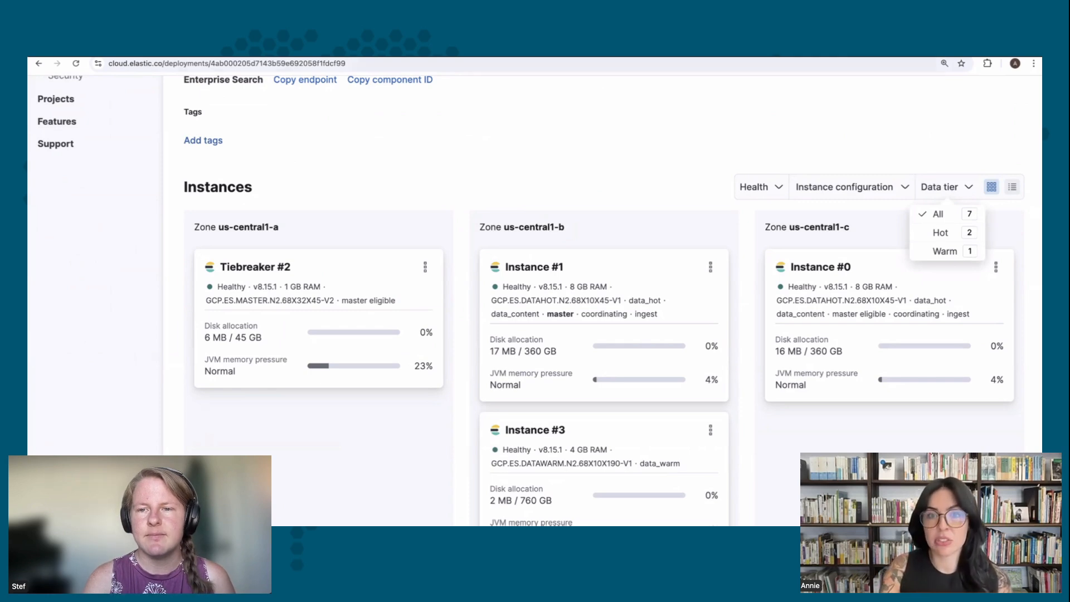
Compare the summerflowers policy phases in the console with the deployment's data tiers, leaving the instance list unfiltered.
{"action": "key", "text": "ctrl+Tab"}
{"action": "scroll", "coordinate": [343, 383], "scroll_direction": "down", "scroll_amount": 5}
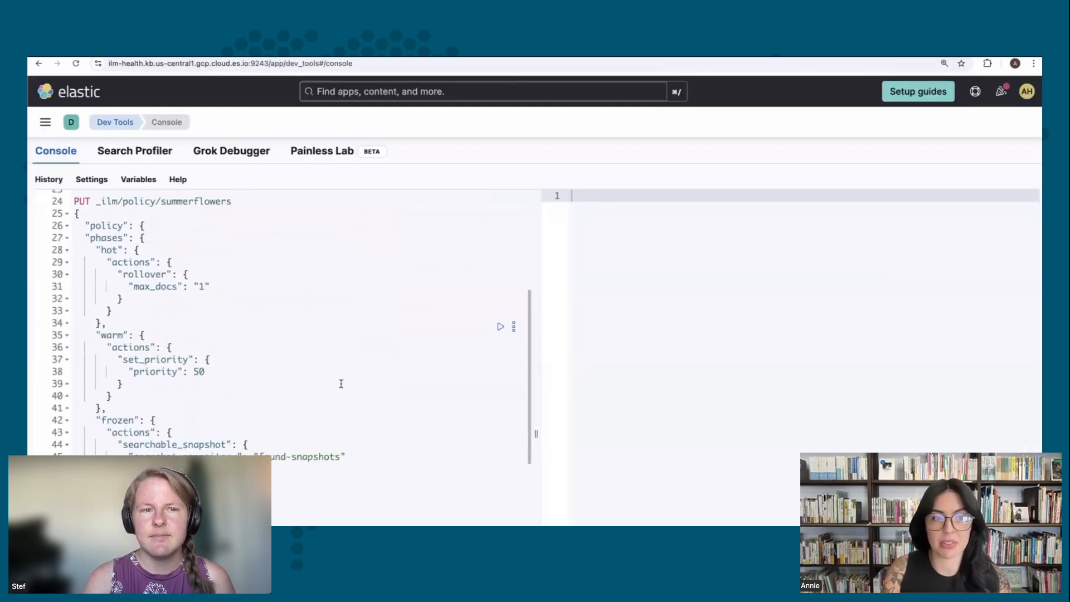
{"action": "scroll", "coordinate": [342, 383], "scroll_direction": "down", "scroll_amount": 1}
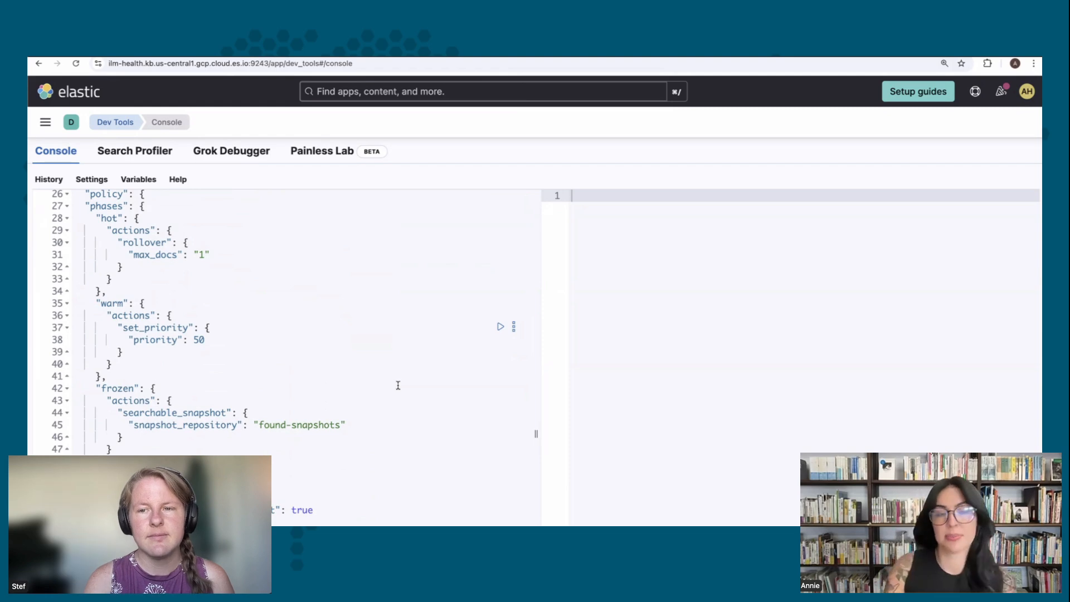
{"action": "key", "text": "ctrl+shift+Tab"}
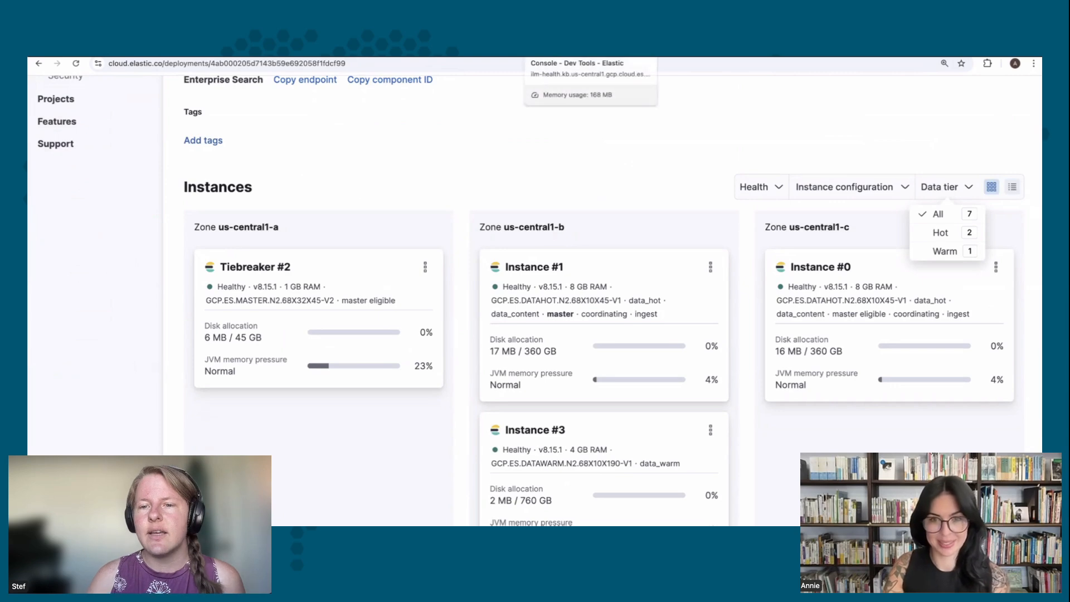
{"action": "left_click", "coordinate": [939, 169]}
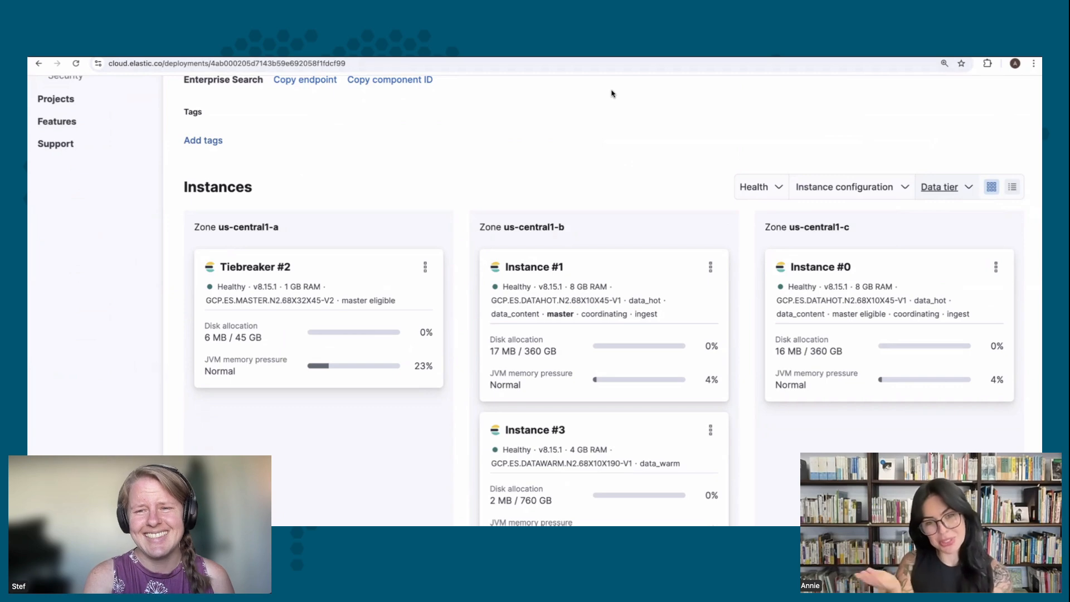
Return to the Kibana Dev Tools console and run the PUT _ilm/policy/summerflowers request.
{"action": "left_click", "coordinate": [604, 47]}
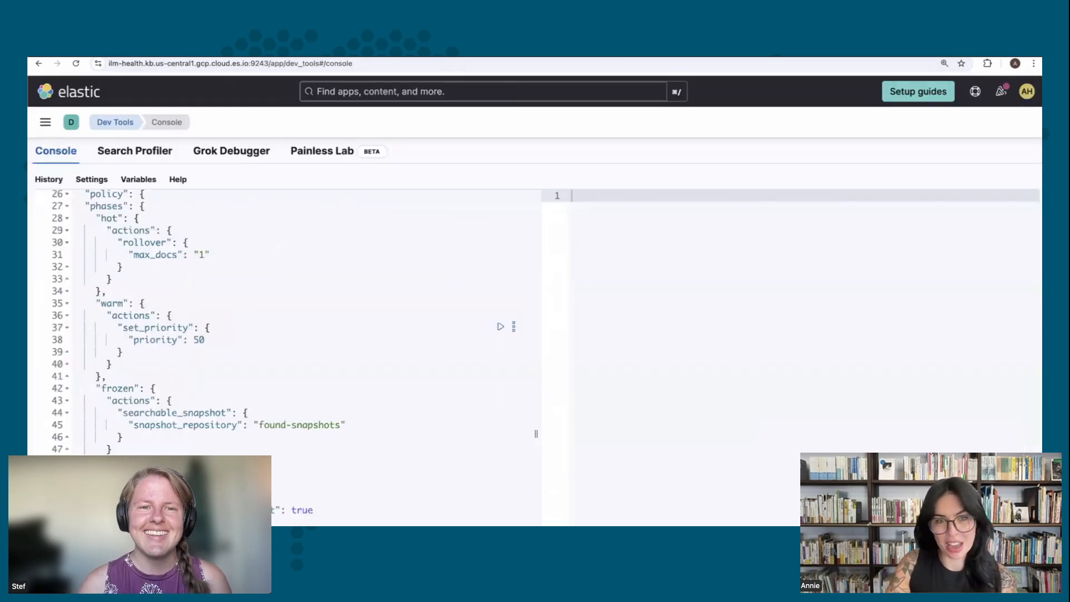
{"action": "scroll", "coordinate": [326, 357], "scroll_direction": "up", "scroll_amount": 4}
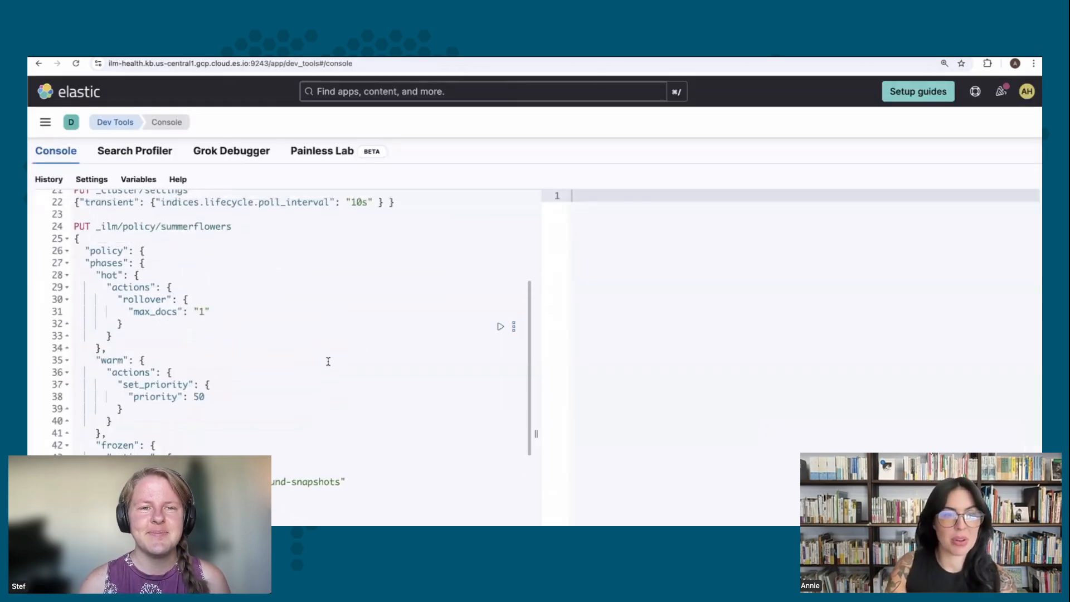
{"action": "left_click", "coordinate": [285, 266]}
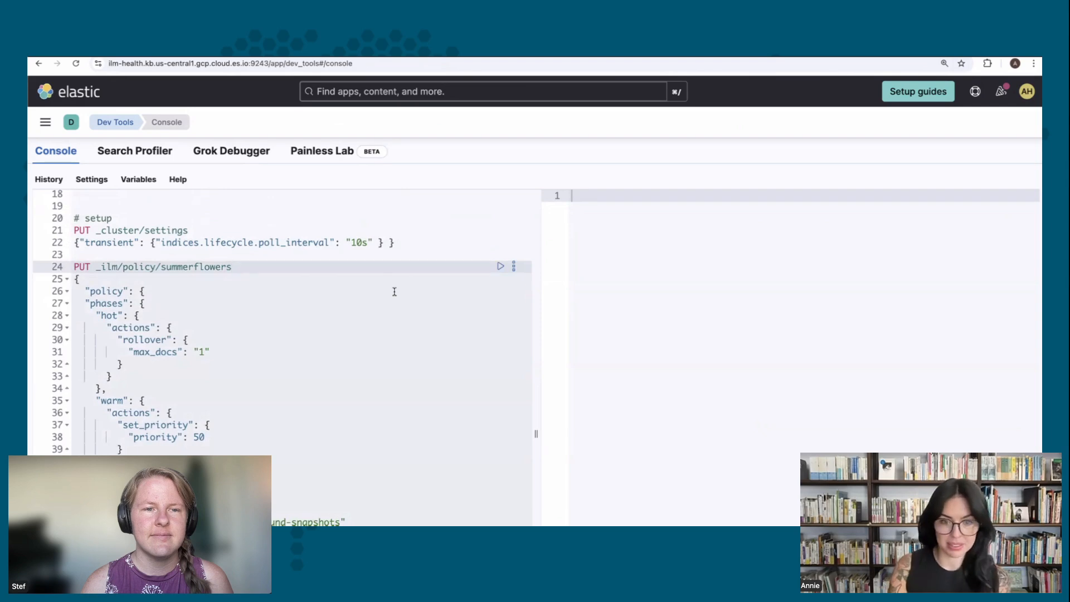
{"action": "left_click", "coordinate": [501, 266]}
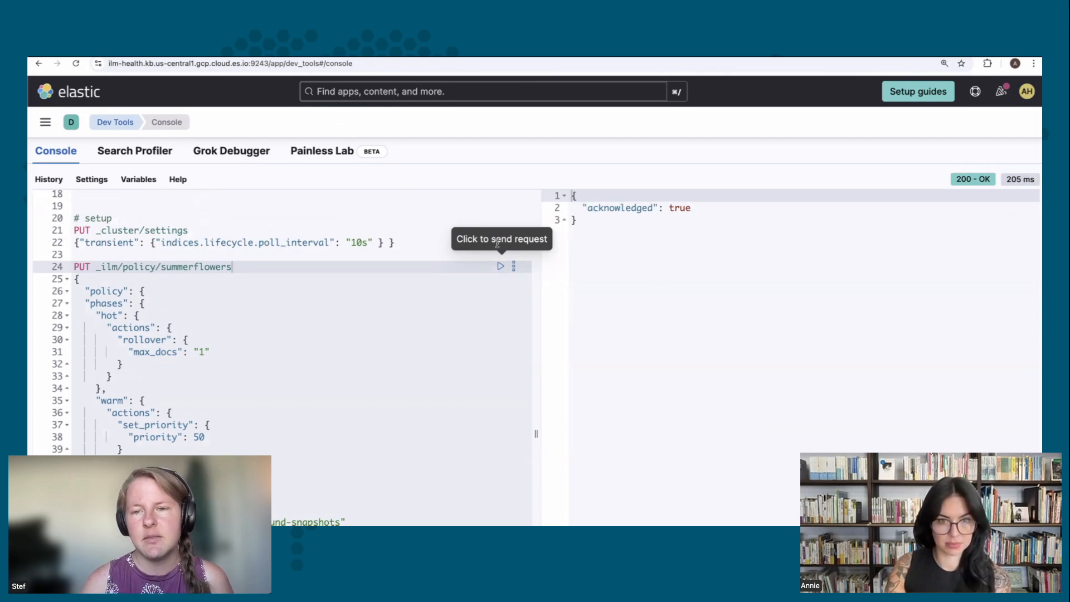
Run the PUT _cluster/settings request with transient indices.lifecycle.poll_interval set to "10s" and highlight the poll interval in the response.
{"action": "left_click", "coordinate": [395, 243]}
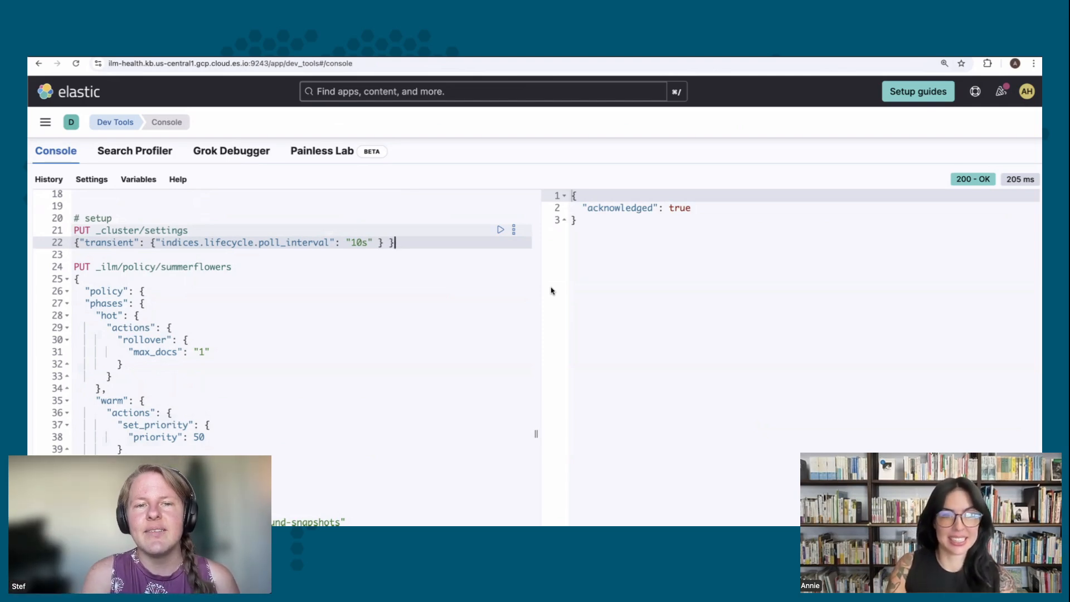
{"action": "left_click", "coordinate": [500, 229]}
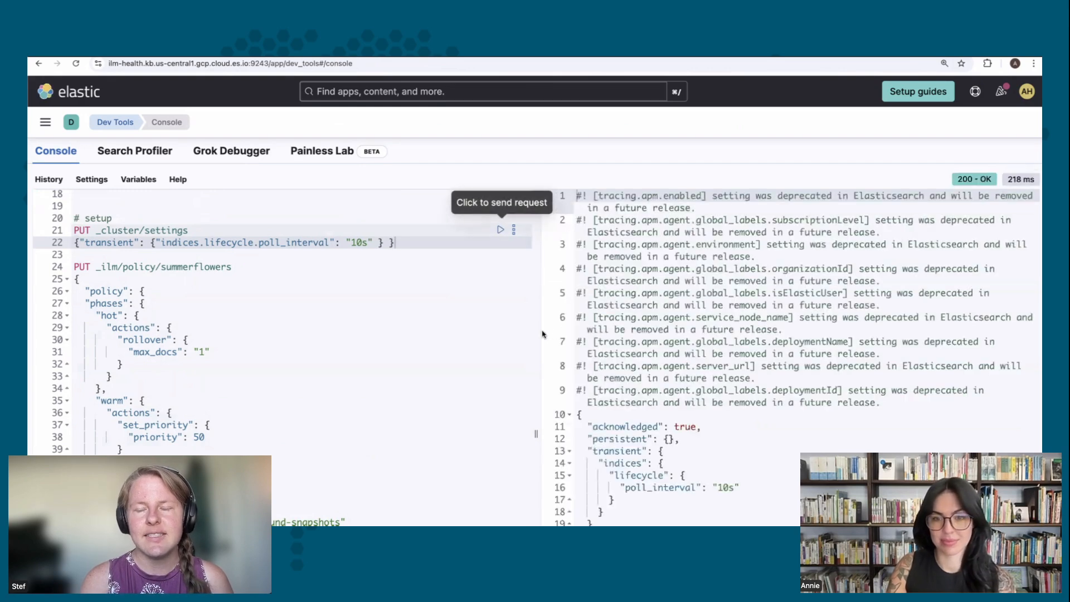
{"action": "left_click", "coordinate": [773, 489]}
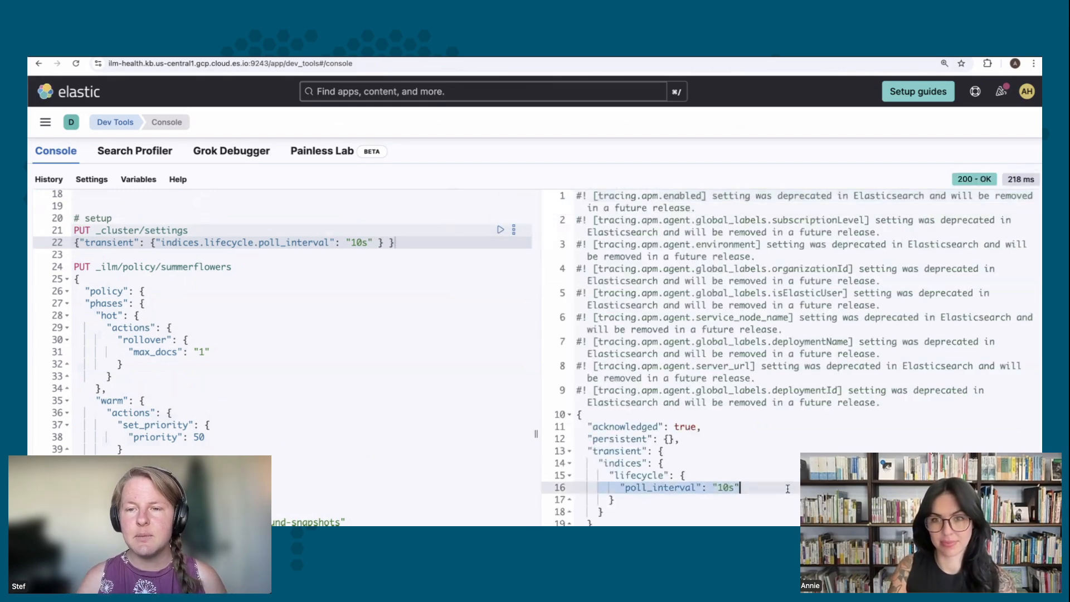
{"action": "left_click", "coordinate": [526, 487]}
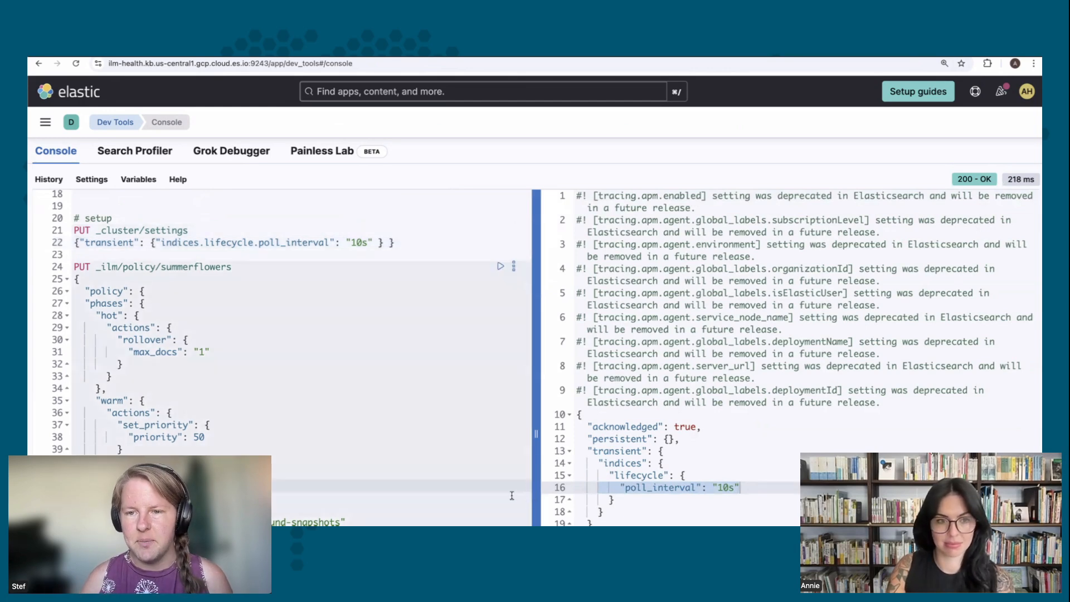
Review the console script from the outline and summerflowers policy through to the index template, index creation and document requests.
{"action": "scroll", "coordinate": [472, 496], "scroll_direction": "down", "scroll_amount": 5}
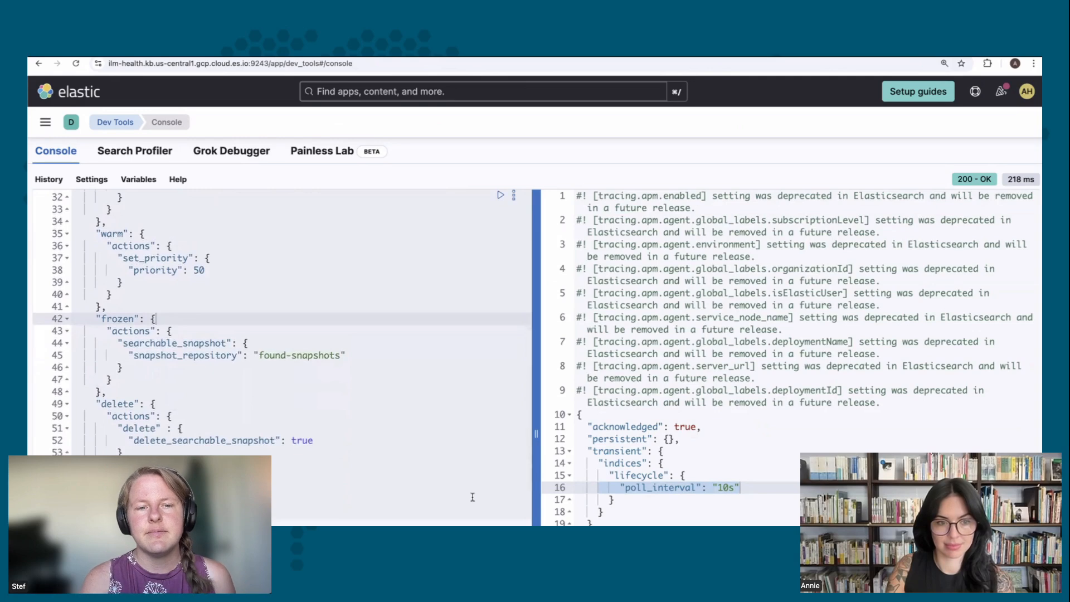
{"action": "scroll", "coordinate": [472, 496], "scroll_direction": "down", "scroll_amount": 10}
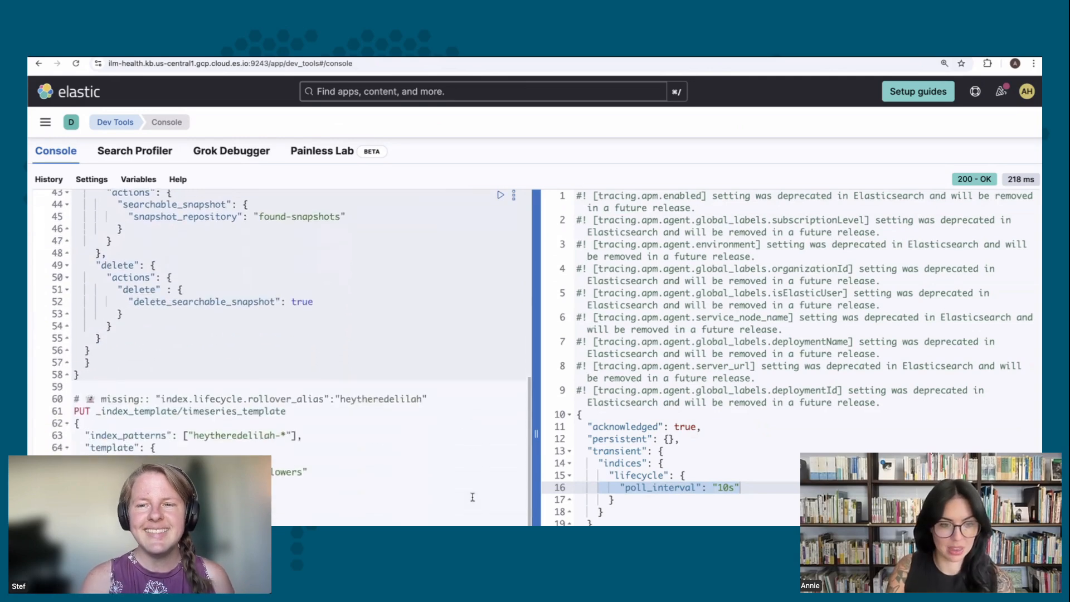
{"action": "scroll", "coordinate": [473, 496], "scroll_direction": "down", "scroll_amount": 5}
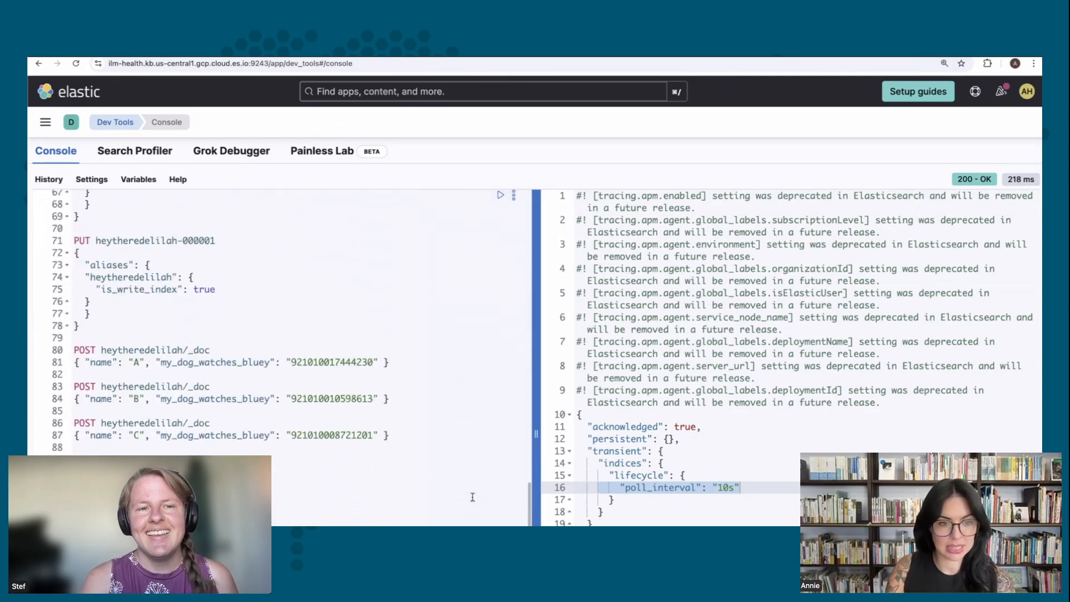
{"action": "scroll", "coordinate": [473, 496], "scroll_direction": "up", "scroll_amount": 20}
{"action": "scroll", "coordinate": [472, 496], "scroll_direction": "up", "scroll_amount": 2}
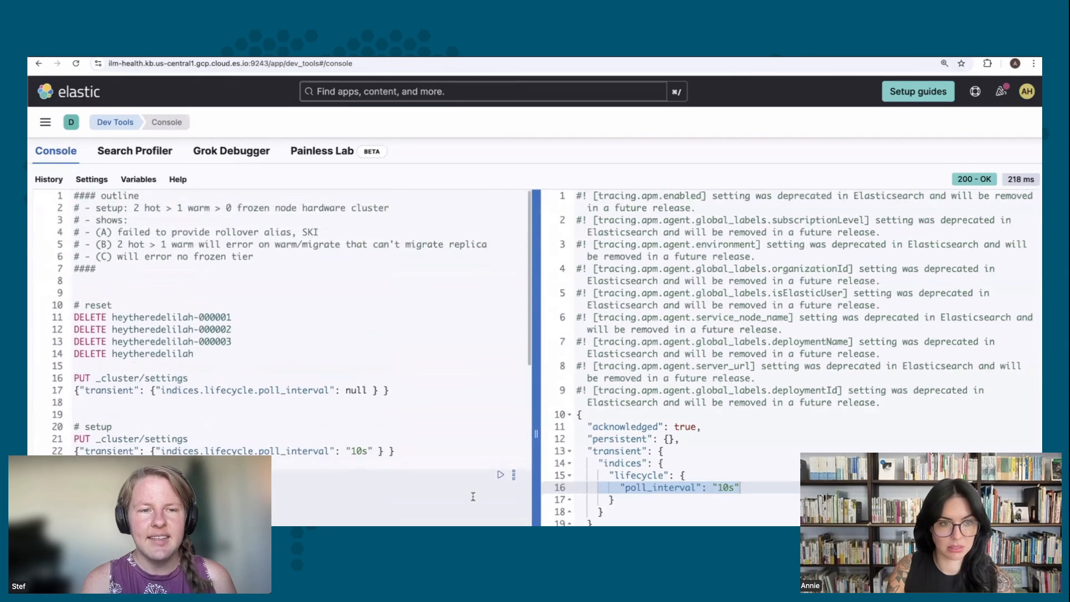
{"action": "scroll", "coordinate": [472, 496], "scroll_direction": "down", "scroll_amount": 10}
{"action": "scroll", "coordinate": [473, 496], "scroll_direction": "down", "scroll_amount": 7}
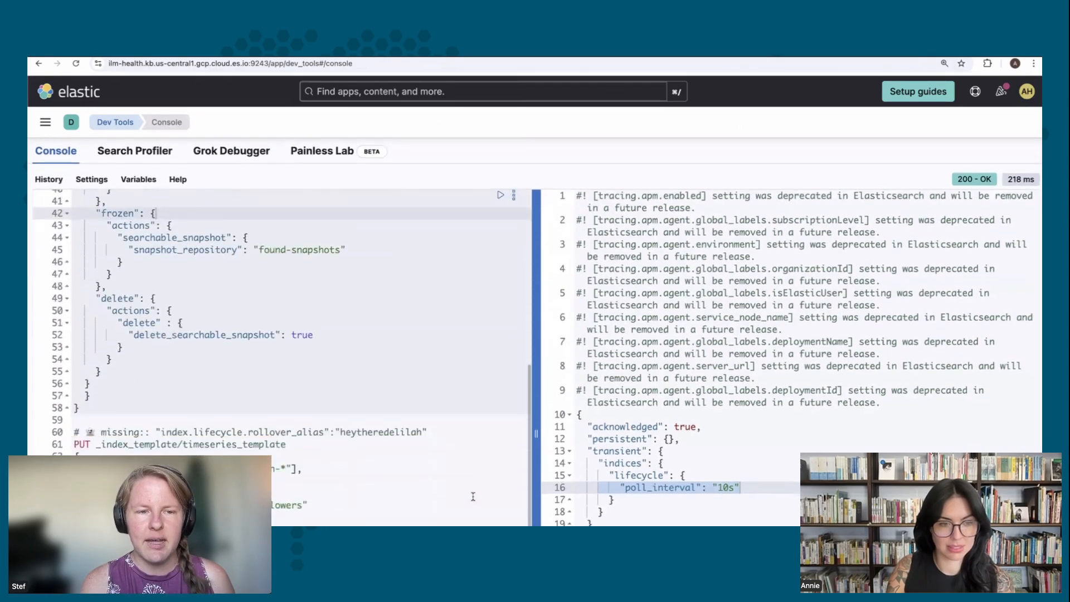
{"action": "scroll", "coordinate": [472, 496], "scroll_direction": "up", "scroll_amount": 2}
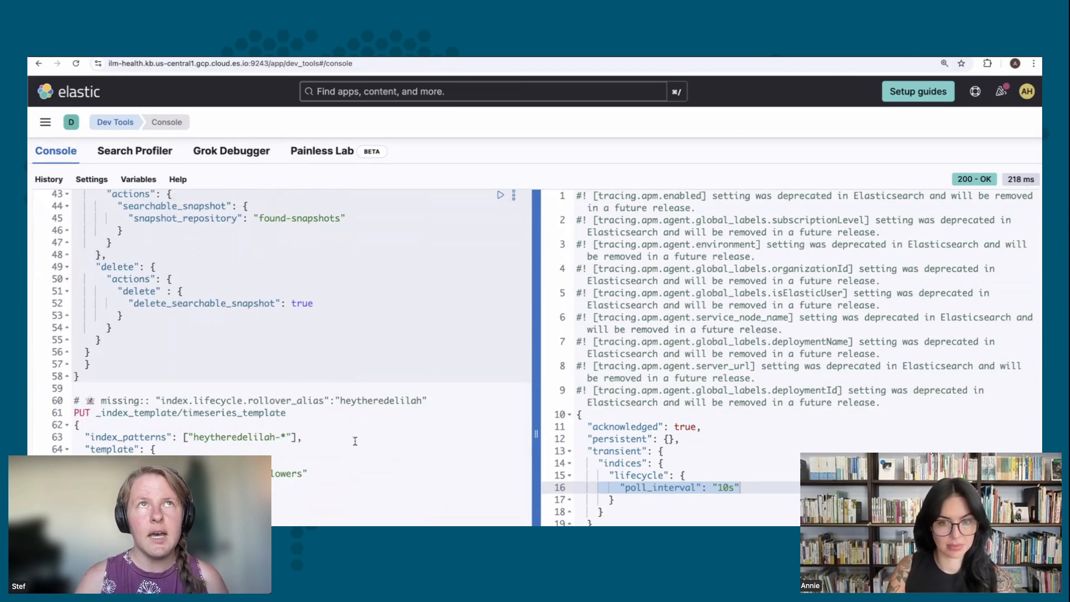
Run the PUT _index_template/timeseries_template request that applies the summerflowers policy to indices matching heytheredelilah-*.
{"action": "left_click", "coordinate": [696, 507]}
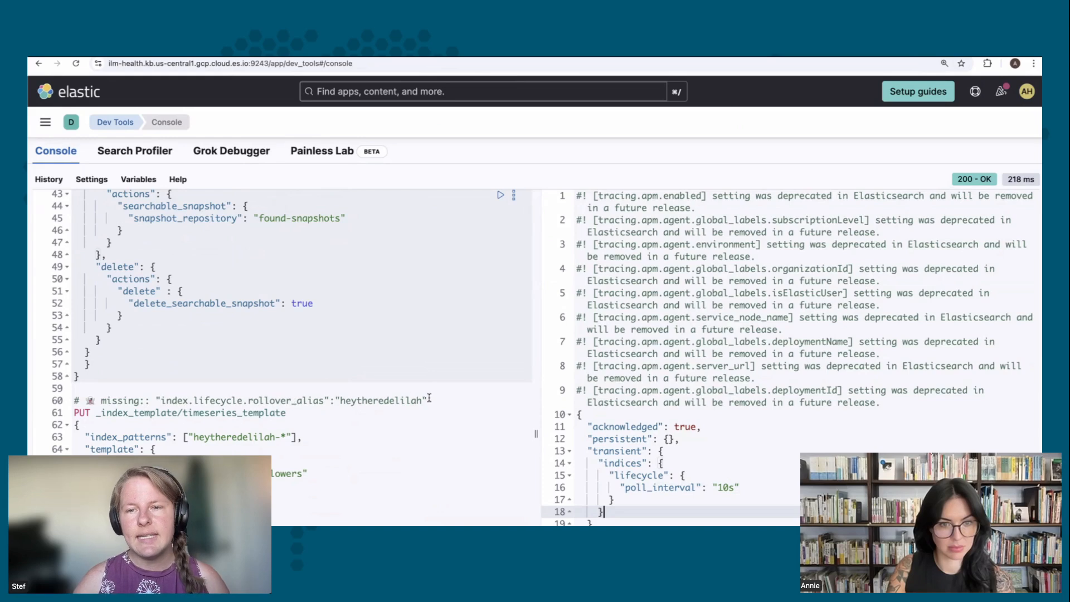
{"action": "left_click", "coordinate": [352, 412]}
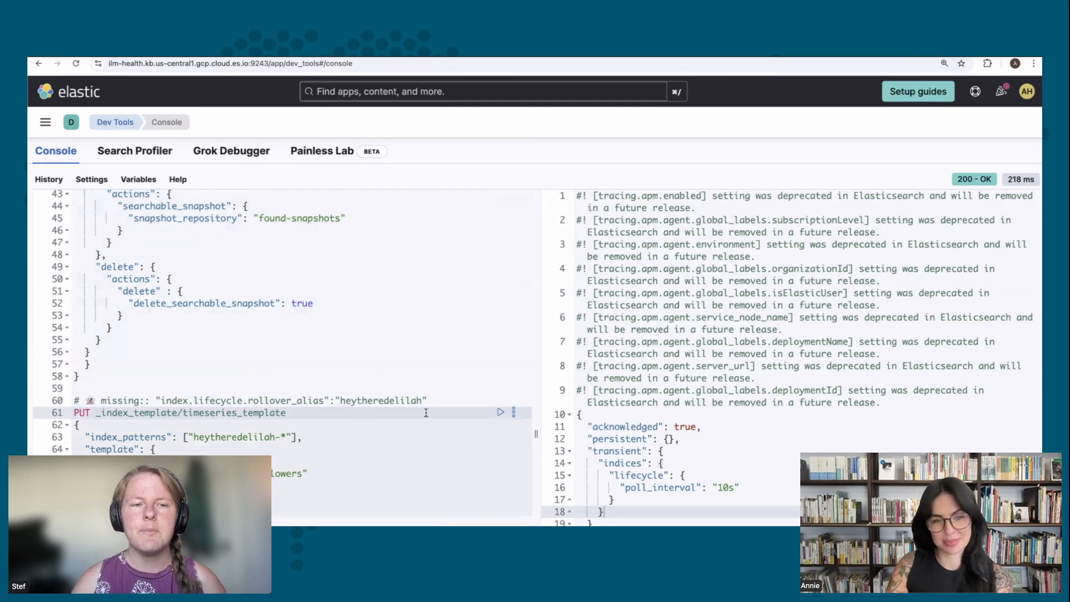
{"action": "scroll", "coordinate": [446, 413], "scroll_direction": "up", "scroll_amount": 1}
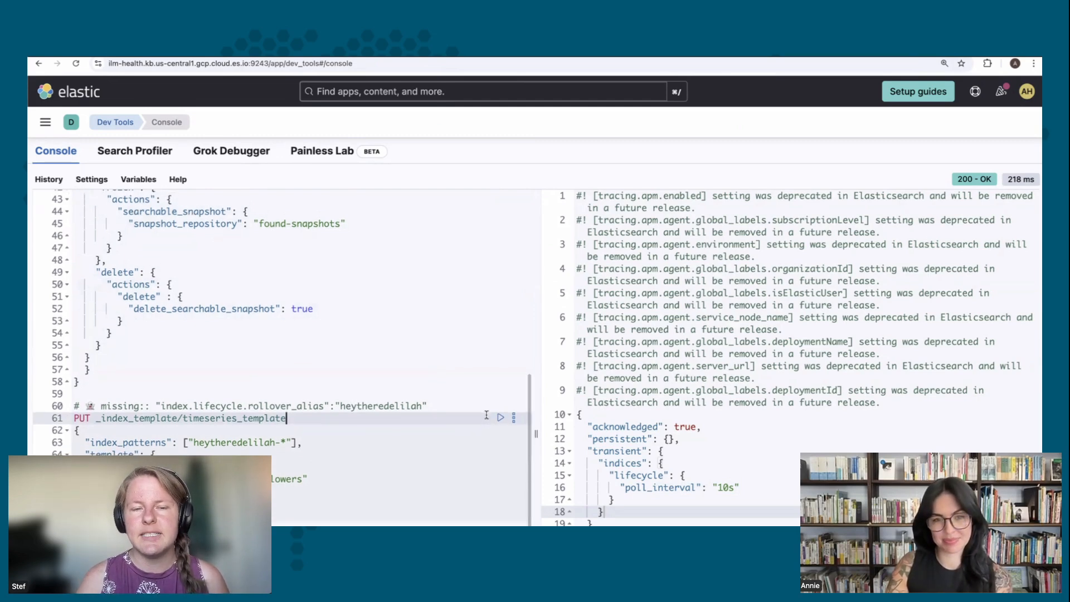
{"action": "scroll", "coordinate": [488, 413], "scroll_direction": "down", "scroll_amount": 1}
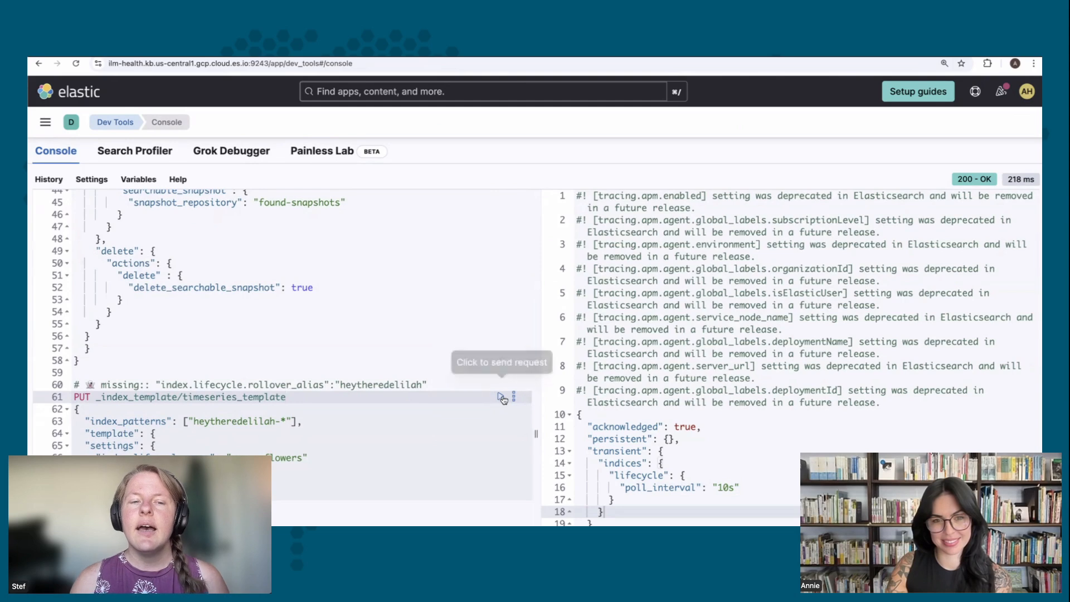
{"action": "left_click", "coordinate": [501, 396]}
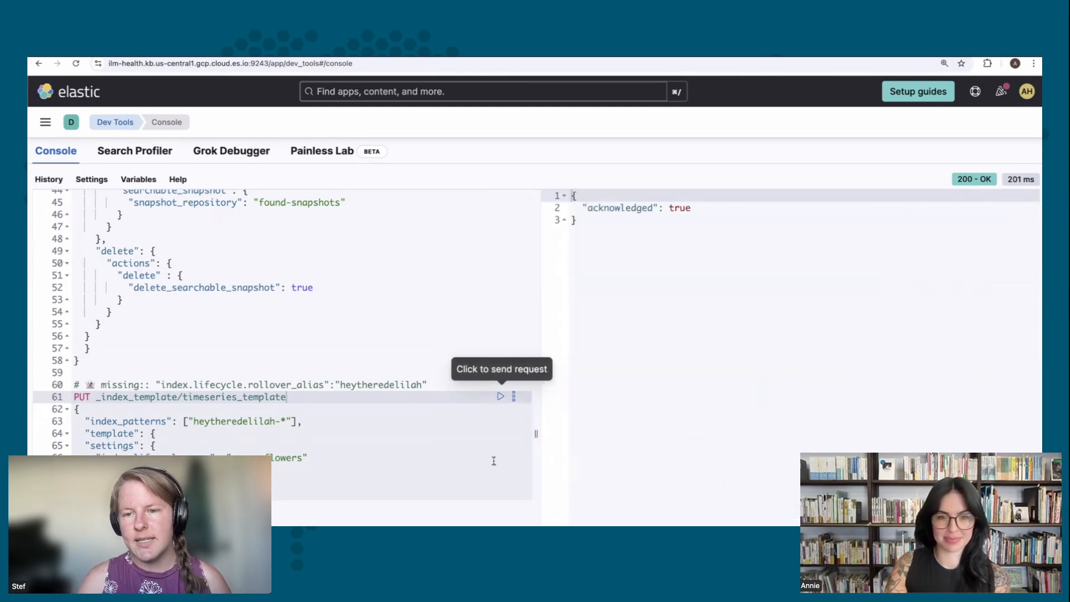
{"action": "left_click", "coordinate": [687, 446]}
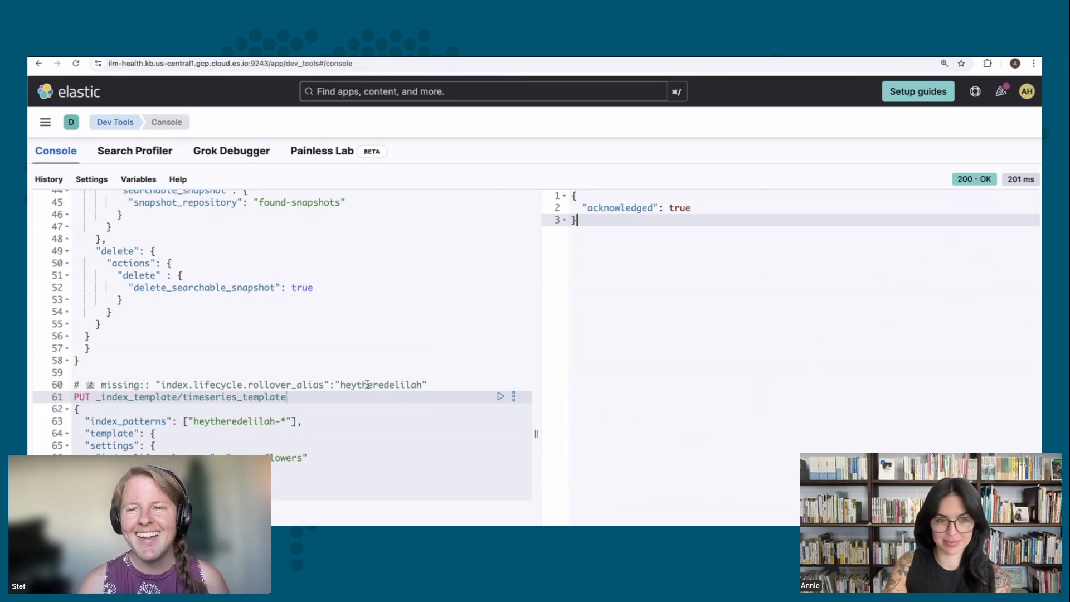
Run the PUT heytheredelilah-000001 request with heytheredelilah as its write alias, and highlight the full response.
{"action": "scroll", "coordinate": [346, 434], "scroll_direction": "down", "scroll_amount": 1}
{"action": "scroll", "coordinate": [346, 433], "scroll_direction": "down", "scroll_amount": 1}
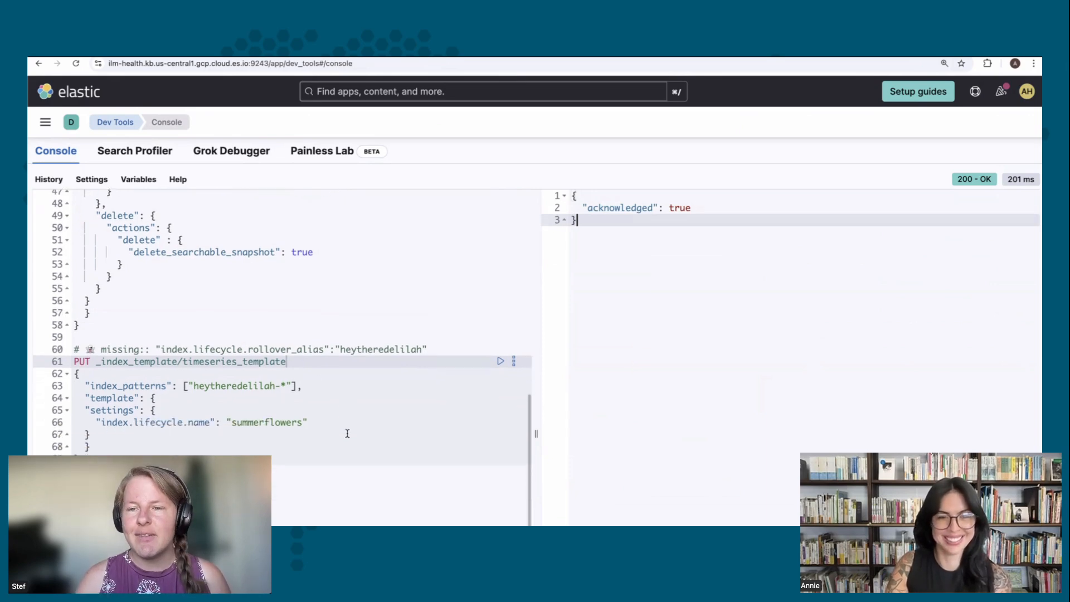
{"action": "scroll", "coordinate": [370, 434], "scroll_direction": "up", "scroll_amount": 1}
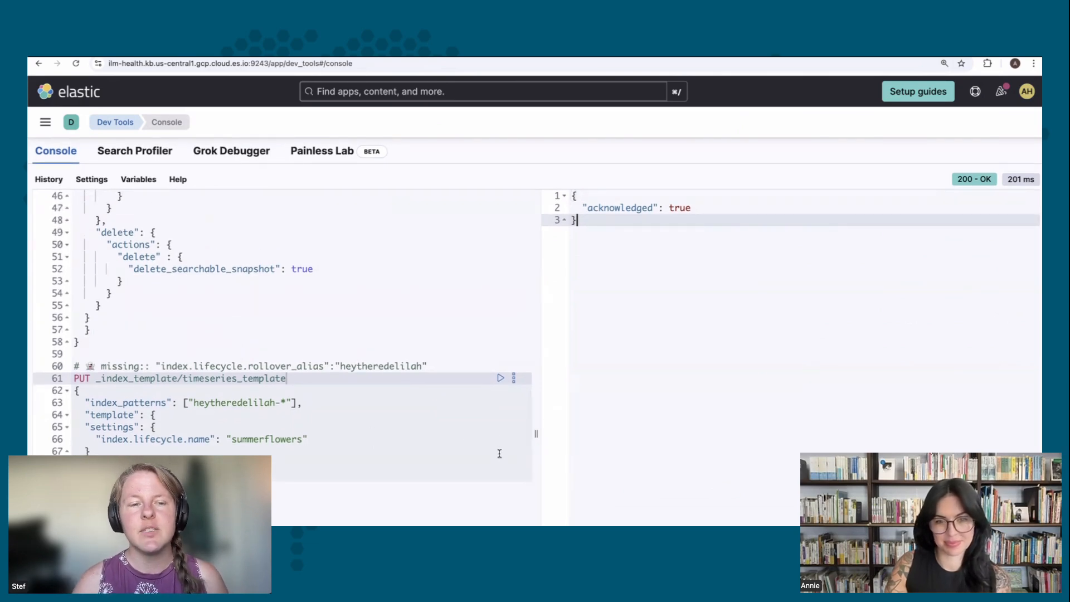
{"action": "scroll", "coordinate": [500, 449], "scroll_direction": "down", "scroll_amount": 4}
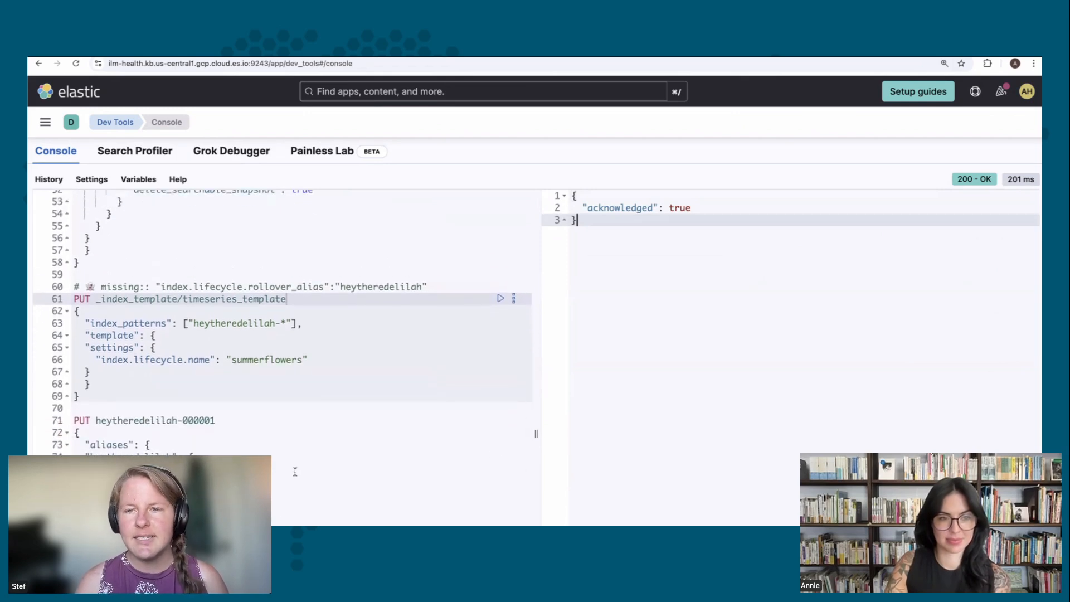
{"action": "left_click", "coordinate": [265, 471]}
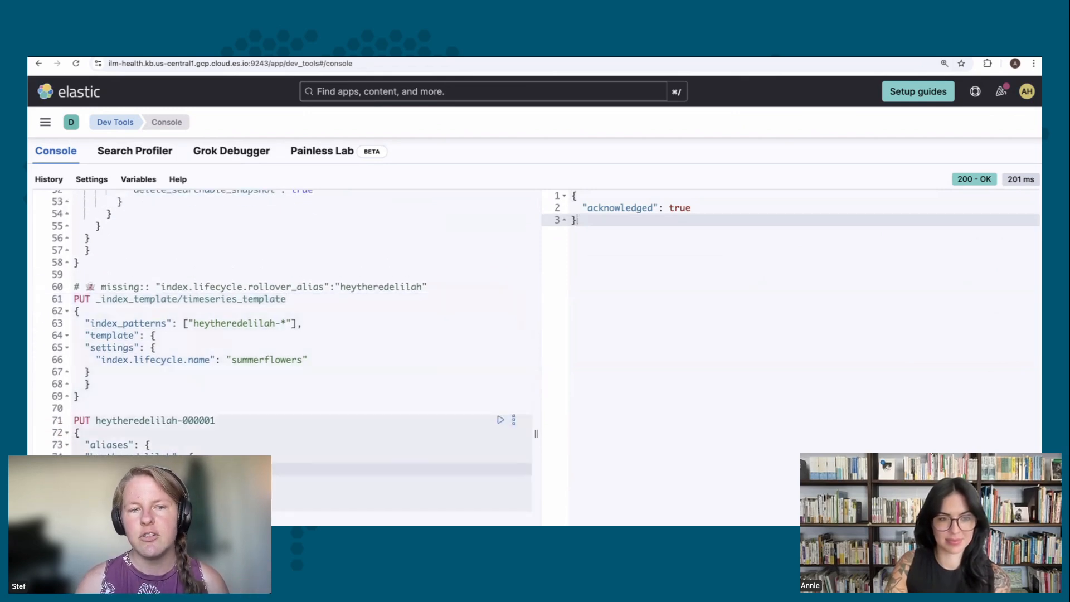
{"action": "left_click", "coordinate": [323, 476]}
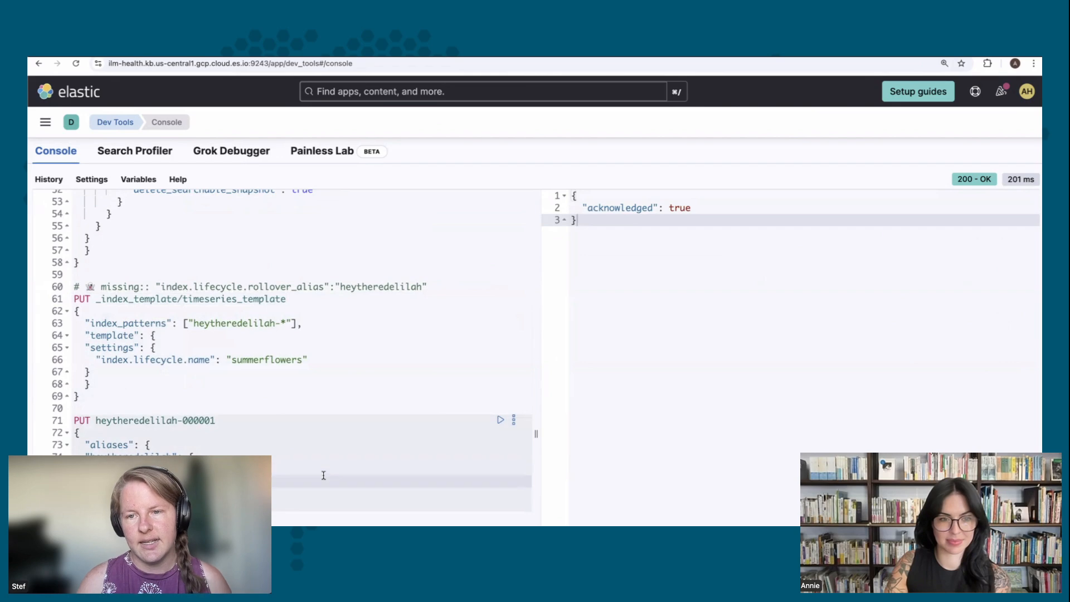
{"action": "left_click", "coordinate": [254, 422]}
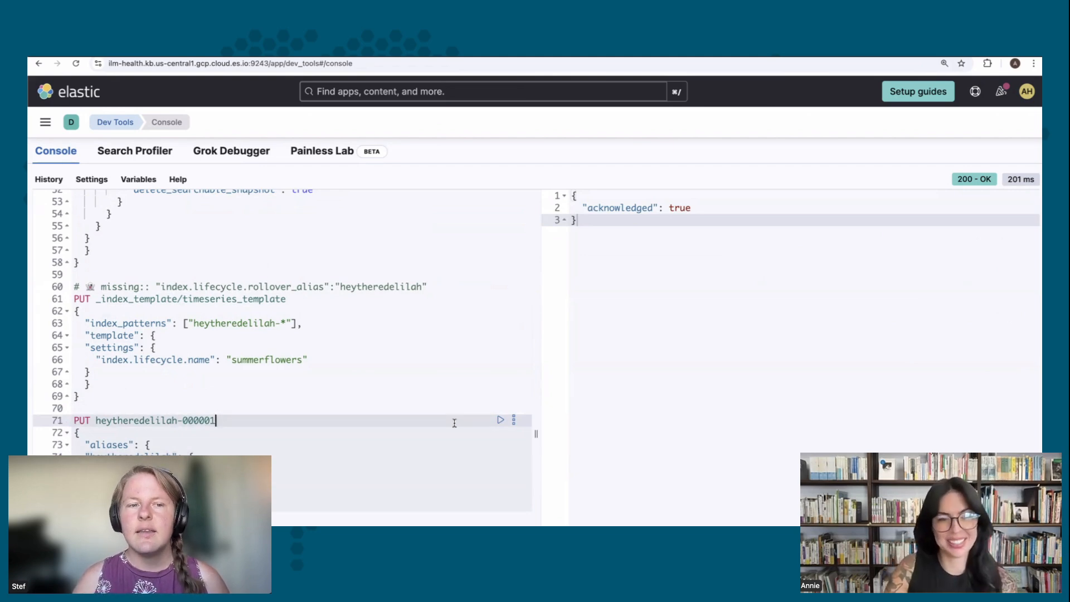
{"action": "scroll", "coordinate": [454, 423], "scroll_direction": "down", "scroll_amount": 1}
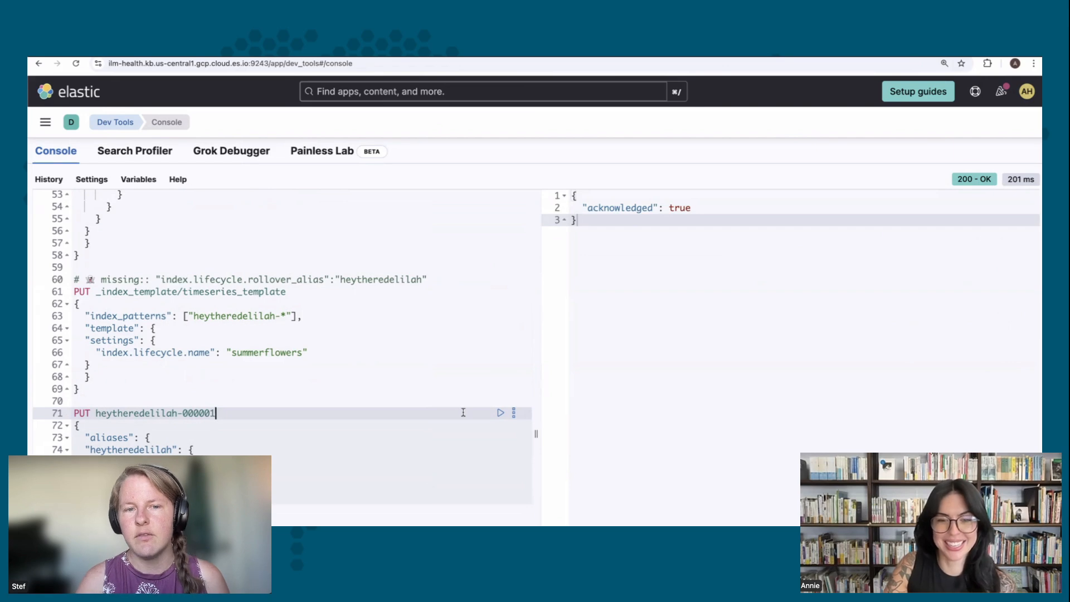
{"action": "left_click", "coordinate": [501, 414]}
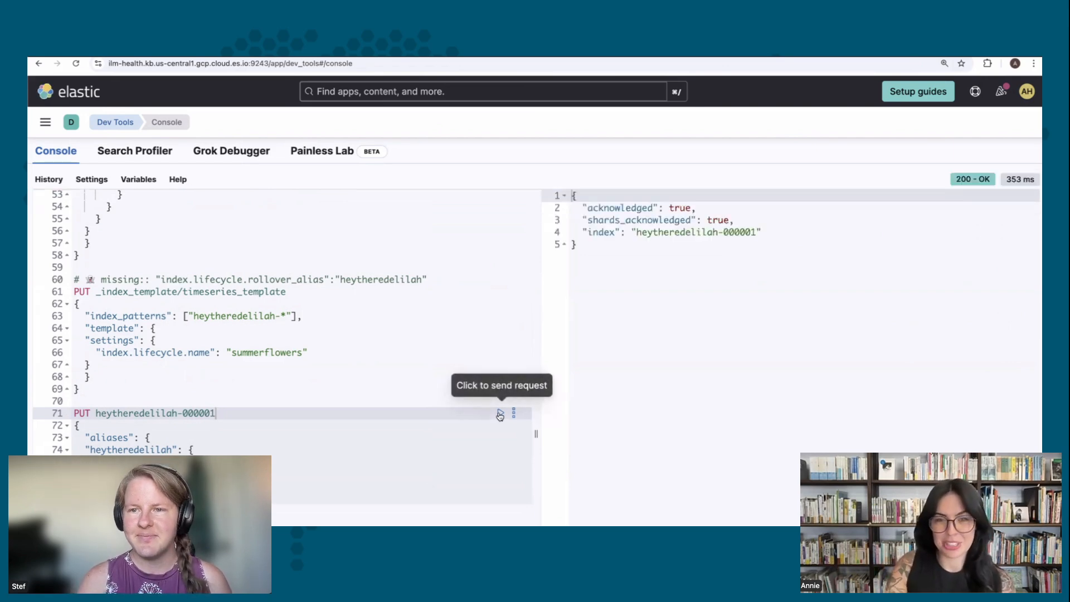
{"action": "left_click", "coordinate": [750, 317]}
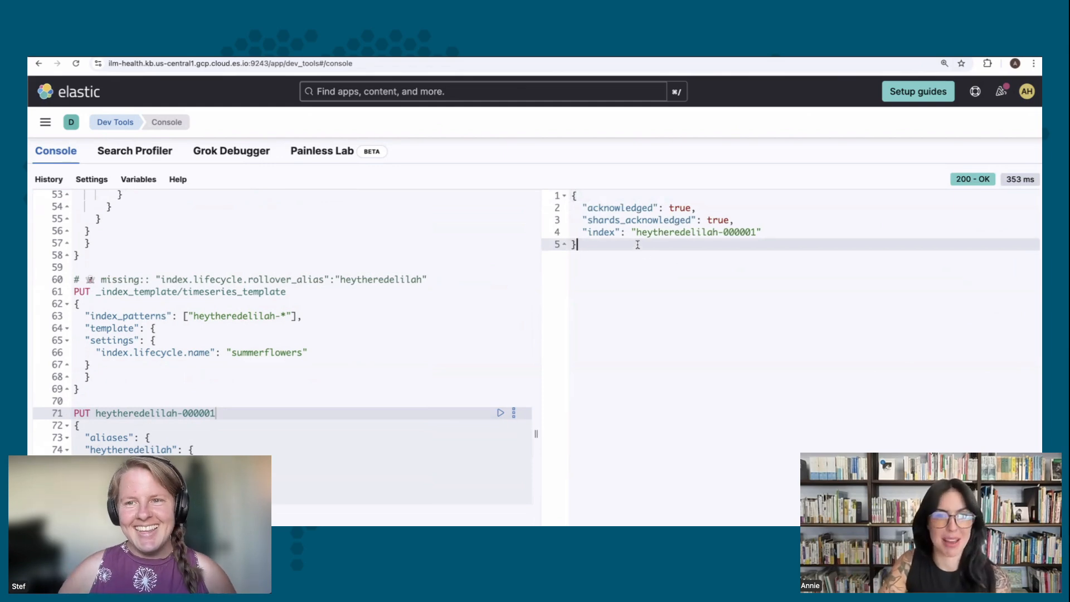
{"action": "left_click_drag", "start_coordinate": [637, 244], "coordinate": [571, 195]}
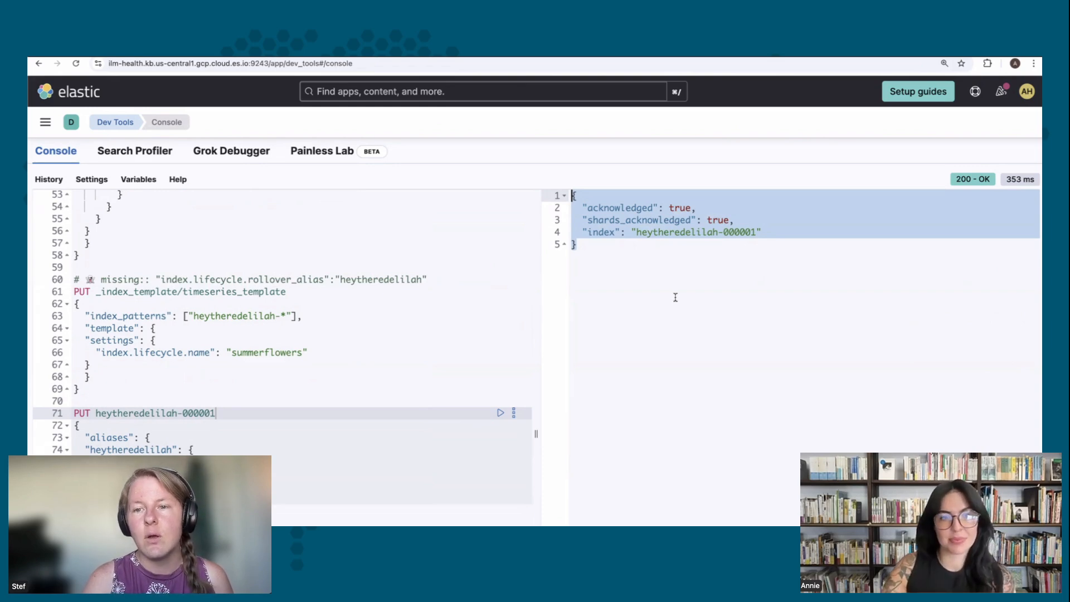
Examine the summerflowers hot-phase rollover condition alongside the index template, the write alias and the three document requests.
{"action": "scroll", "coordinate": [457, 348], "scroll_direction": "up", "scroll_amount": 10}
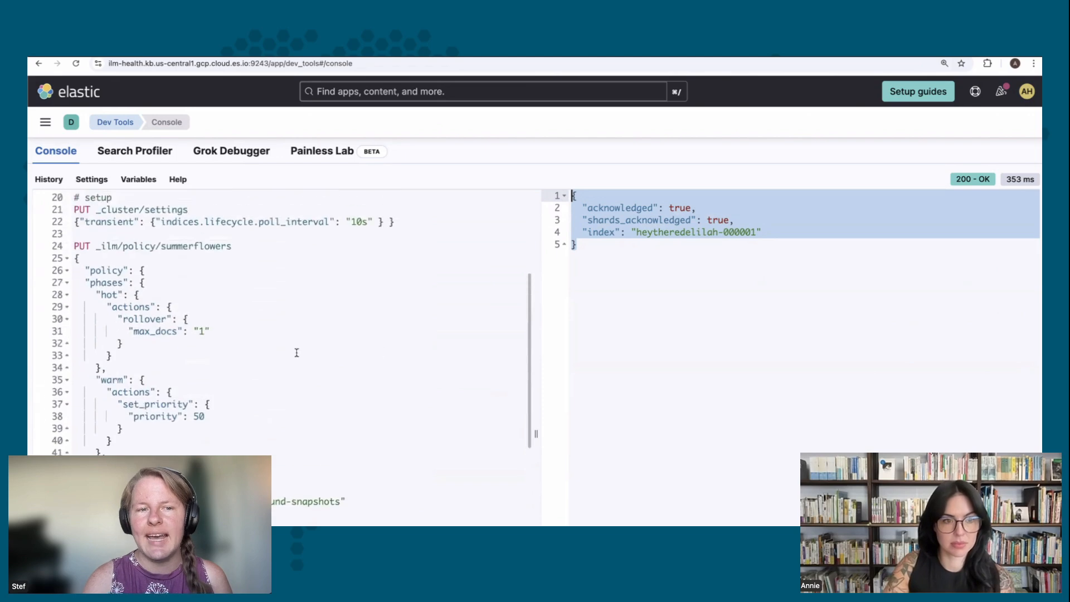
{"action": "left_click_drag", "start_coordinate": [248, 333], "coordinate": [72, 294]}
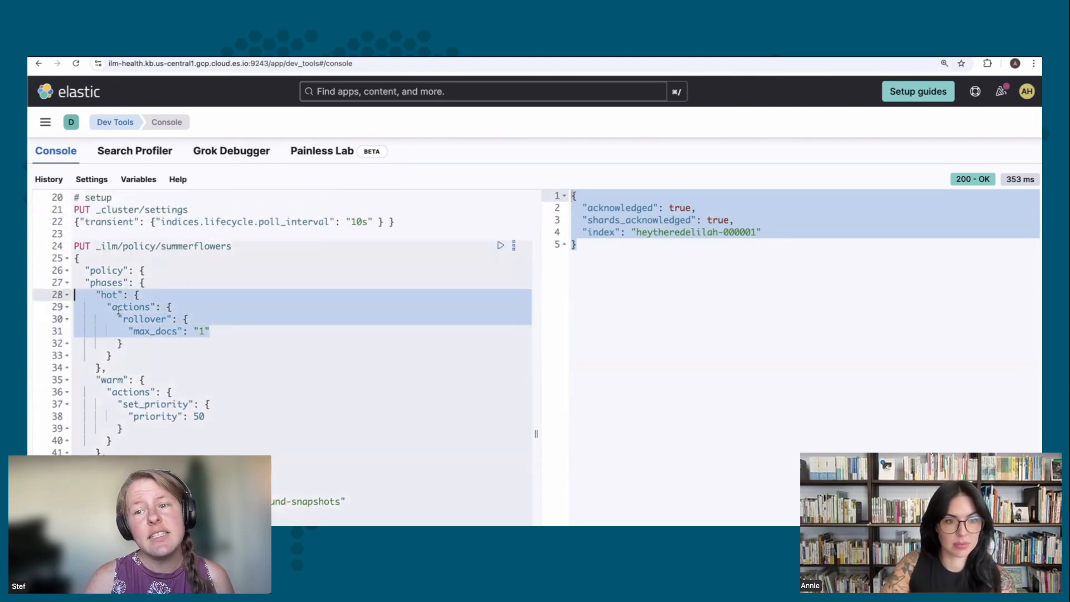
{"action": "left_click", "coordinate": [319, 343]}
{"action": "scroll", "coordinate": [402, 439], "scroll_direction": "down", "scroll_amount": 7}
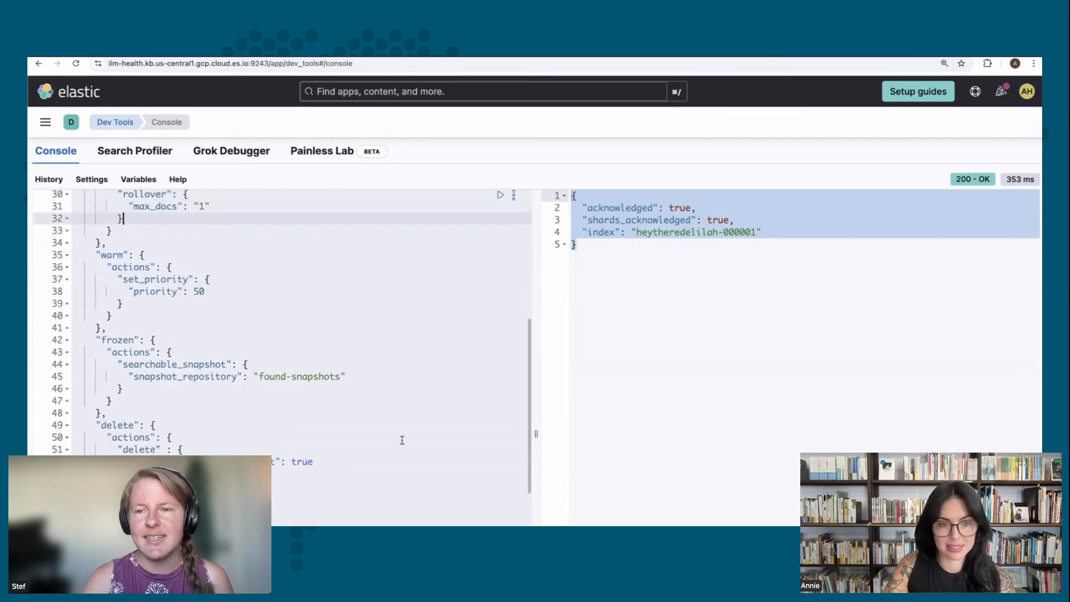
{"action": "scroll", "coordinate": [401, 441], "scroll_direction": "down", "scroll_amount": 10}
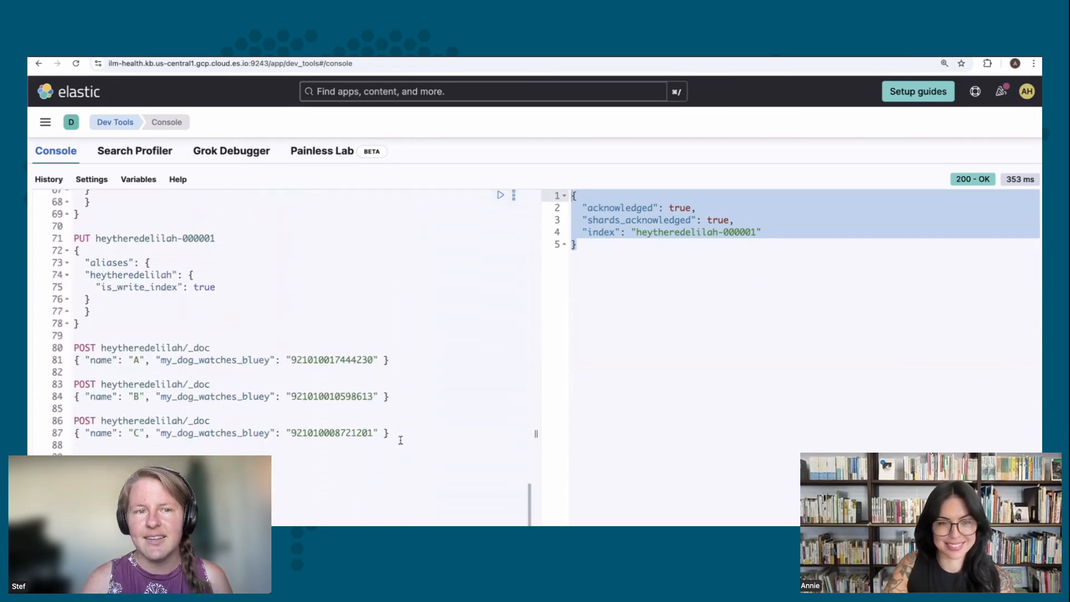
{"action": "scroll", "coordinate": [401, 440], "scroll_direction": "up", "scroll_amount": 4}
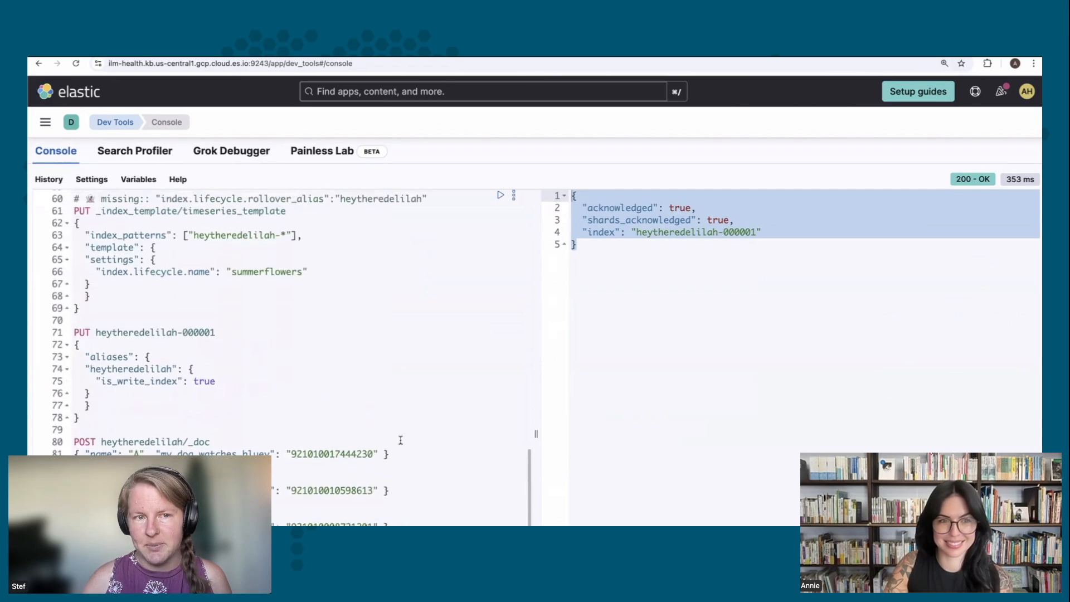
{"action": "scroll", "coordinate": [400, 440], "scroll_direction": "up", "scroll_amount": 3}
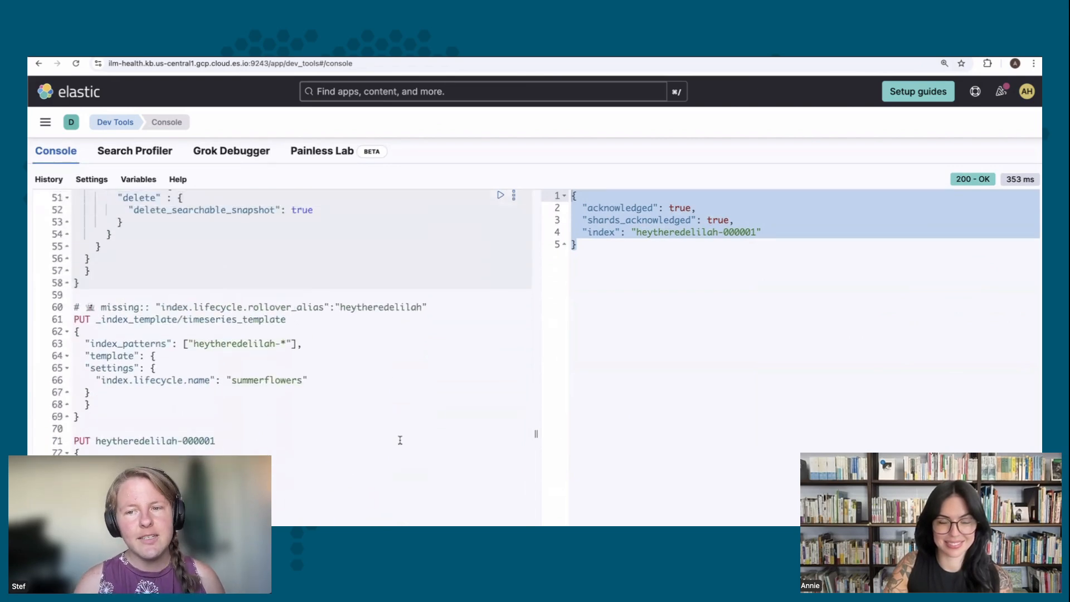
{"action": "scroll", "coordinate": [400, 440], "scroll_direction": "down", "scroll_amount": 3}
{"action": "scroll", "coordinate": [400, 440], "scroll_direction": "down", "scroll_amount": 2}
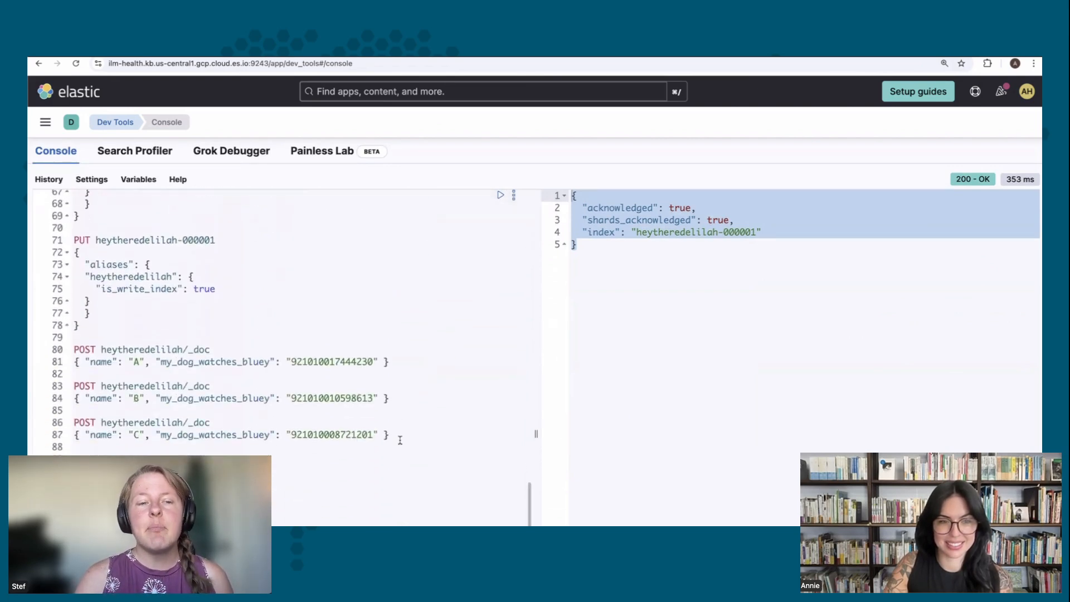
{"action": "scroll", "coordinate": [400, 440], "scroll_direction": "up", "scroll_amount": 5}
{"action": "scroll", "coordinate": [400, 440], "scroll_direction": "up", "scroll_amount": 1}
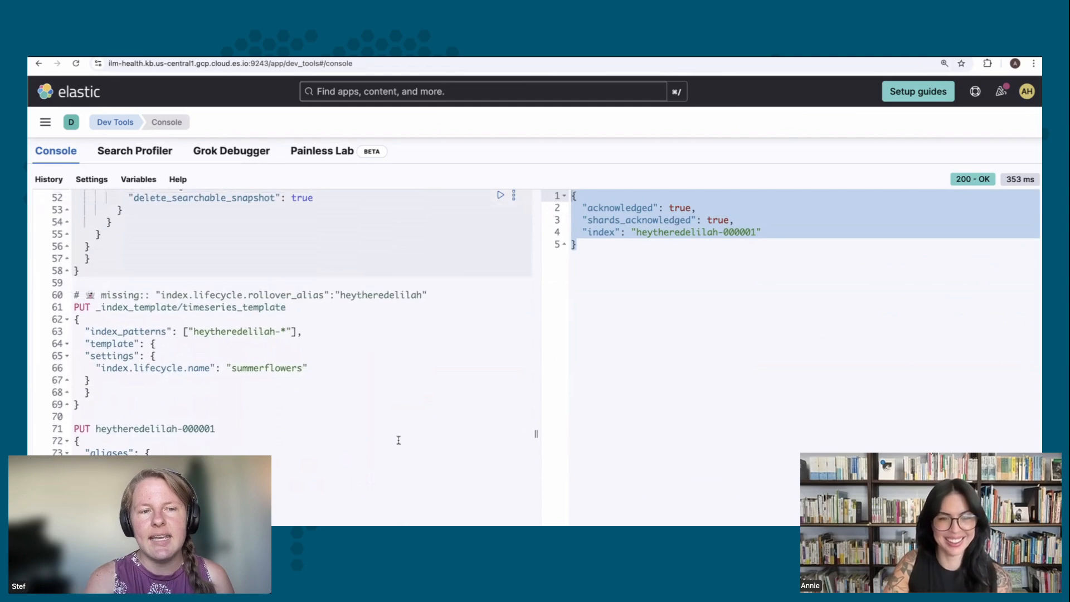
{"action": "scroll", "coordinate": [400, 440], "scroll_direction": "down", "scroll_amount": 2}
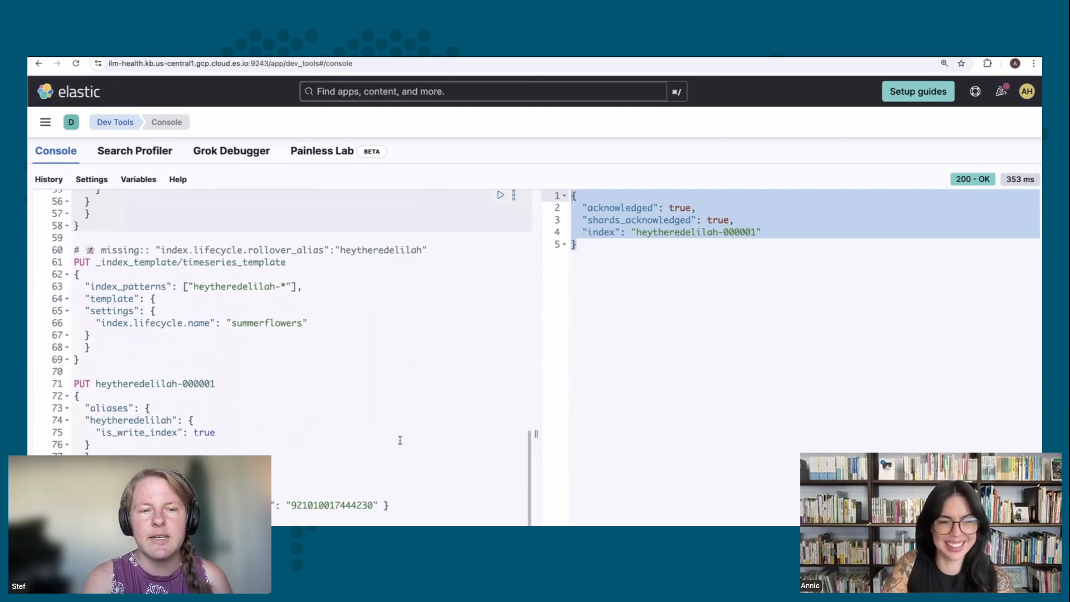
Run the POST heytheredelilah/_doc request for the document named "A".
{"action": "left_click", "coordinate": [797, 414]}
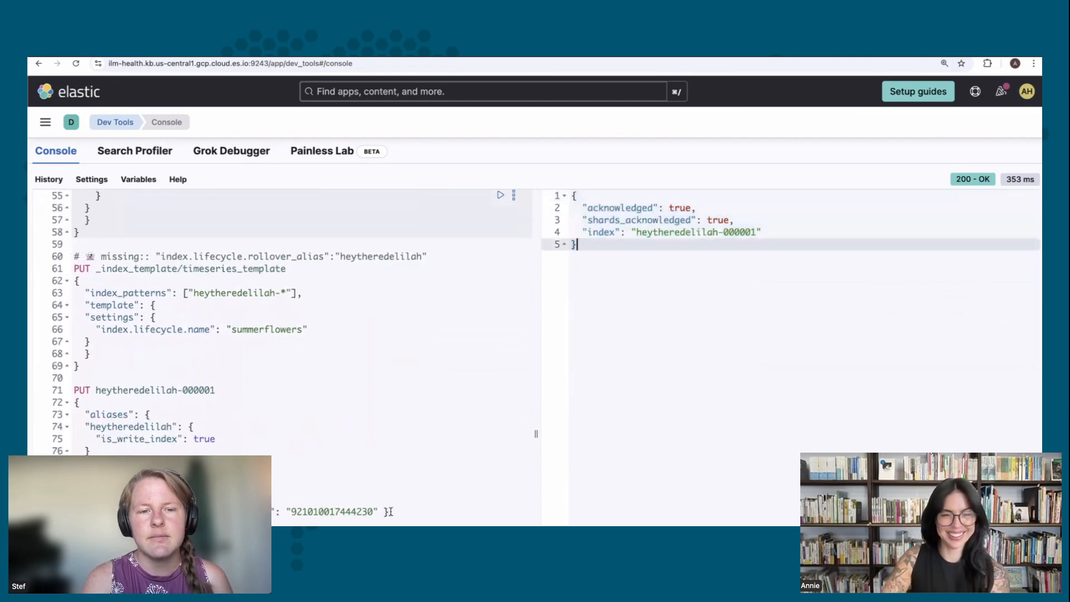
{"action": "left_click", "coordinate": [313, 502]}
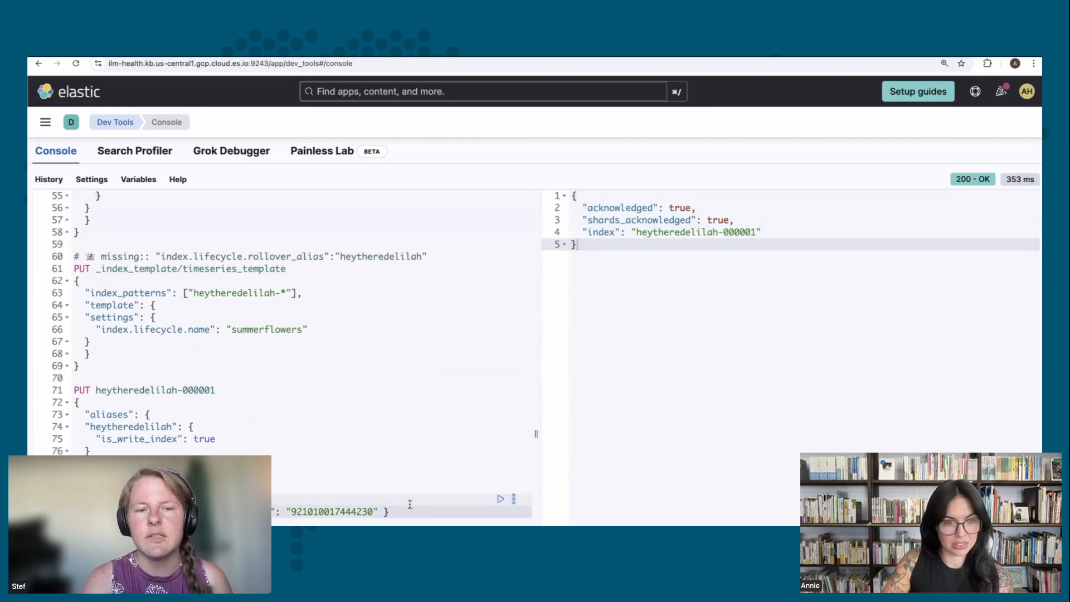
{"action": "scroll", "coordinate": [411, 504], "scroll_direction": "down", "scroll_amount": 5}
{"action": "scroll", "coordinate": [411, 502], "scroll_direction": "up", "scroll_amount": 2}
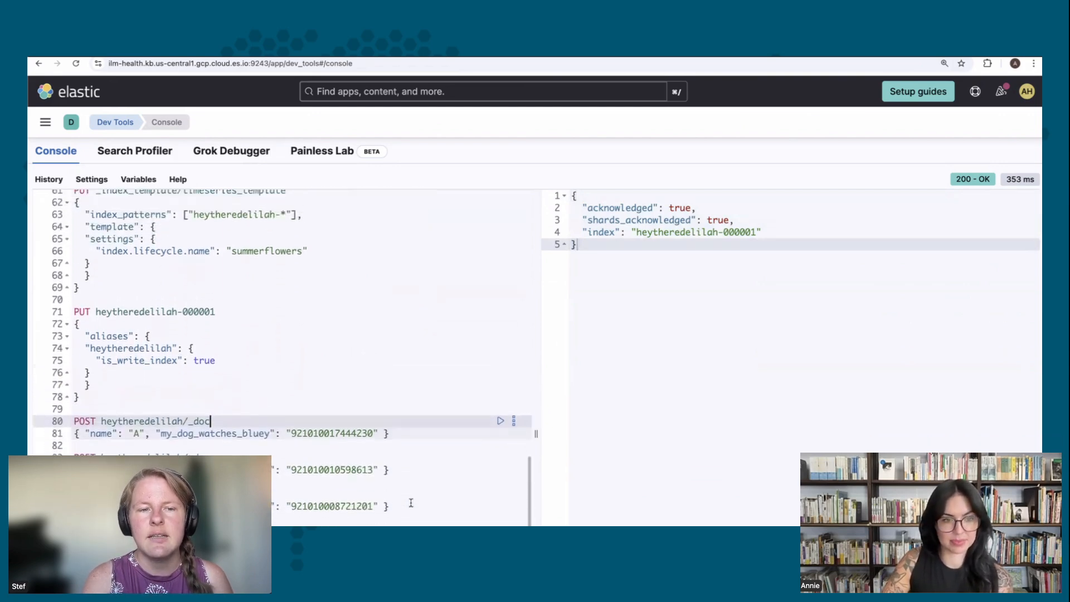
{"action": "left_click", "coordinate": [500, 420]}
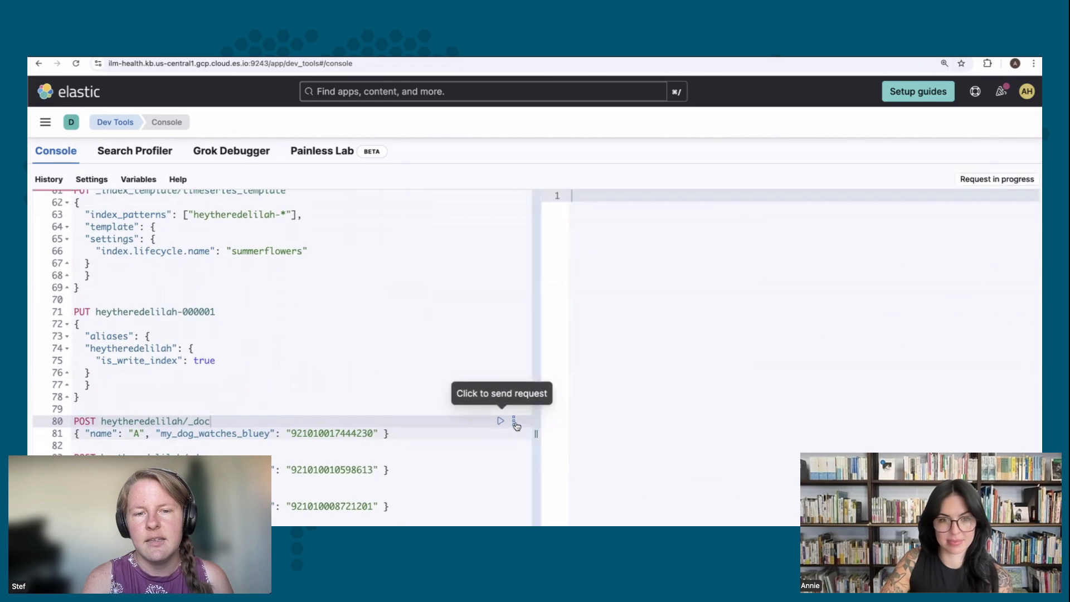
Run the POST heytheredelilah/_doc requests for the documents named "B" and "C".
{"action": "left_click", "coordinate": [793, 410]}
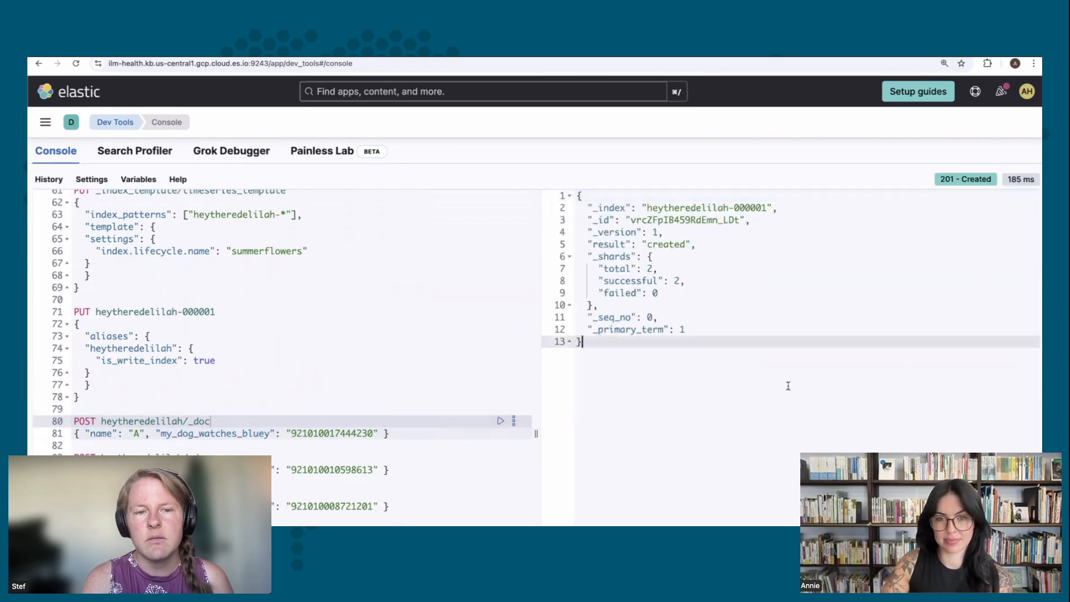
{"action": "left_click", "coordinate": [469, 465]}
{"action": "left_click", "coordinate": [500, 456]}
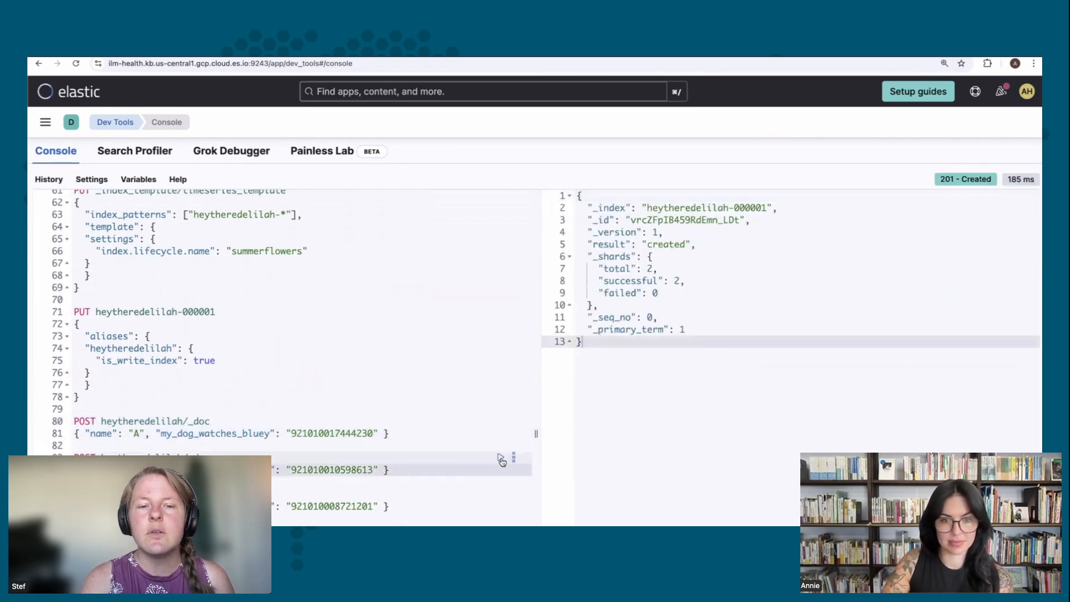
{"action": "left_click", "coordinate": [480, 504]}
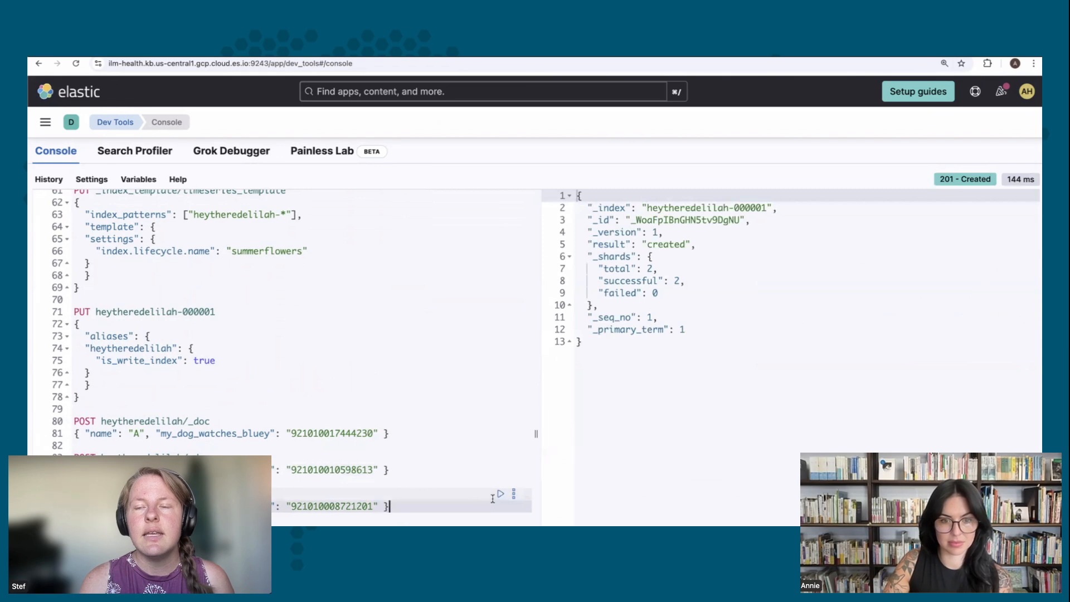
{"action": "left_click", "coordinate": [500, 493]}
{"action": "left_click", "coordinate": [751, 450]}
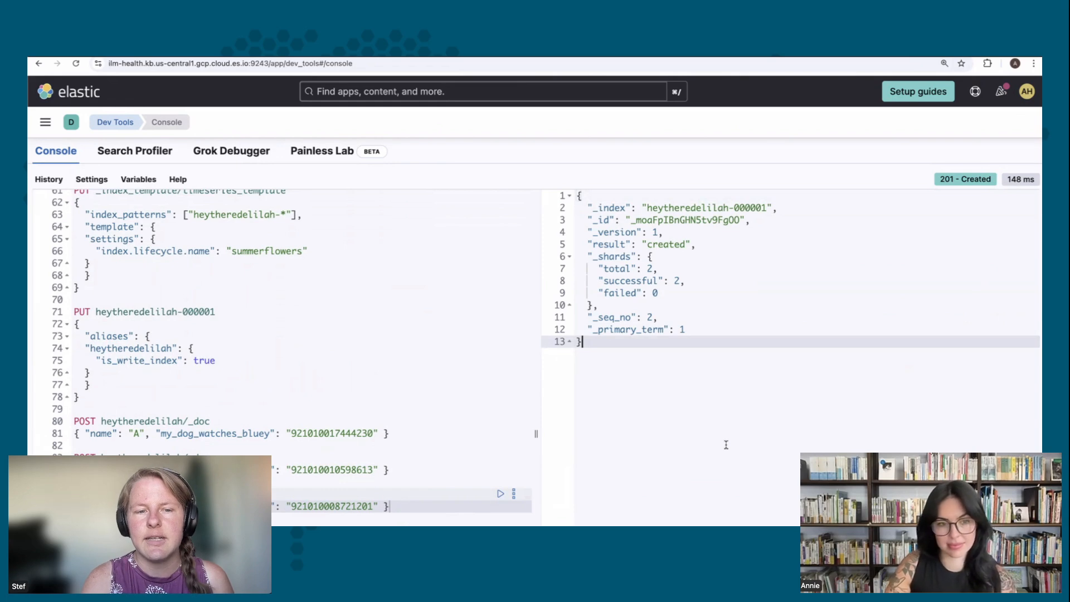
Run the POST heytheredelilah/_refresh request under the check comment.
{"action": "scroll", "coordinate": [355, 422], "scroll_direction": "down", "scroll_amount": 3}
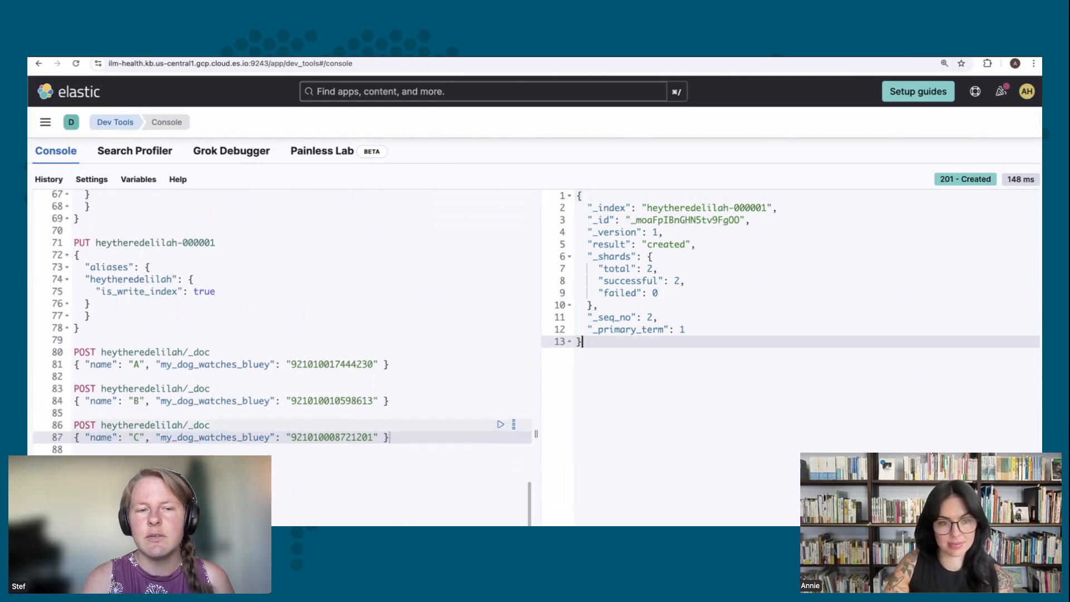
{"action": "left_click", "coordinate": [295, 484]}
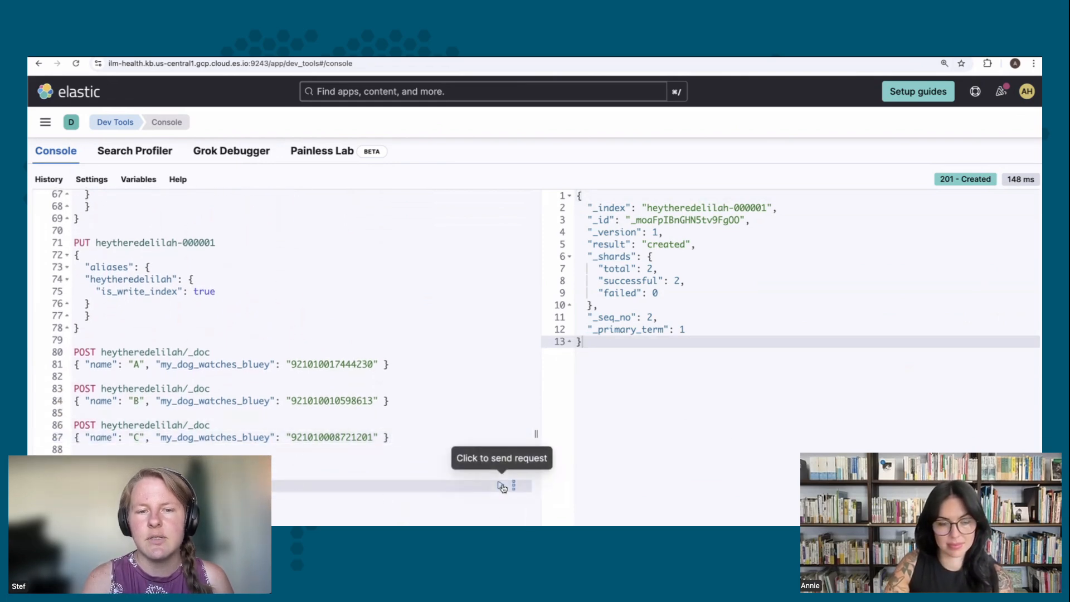
{"action": "left_click", "coordinate": [501, 486]}
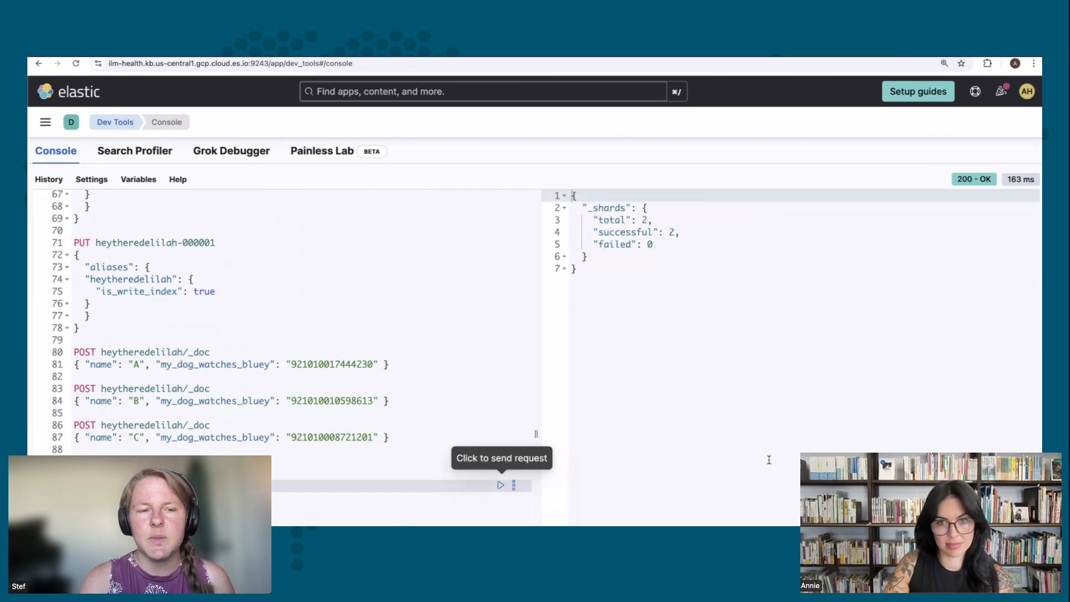
{"action": "left_click", "coordinate": [769, 460]}
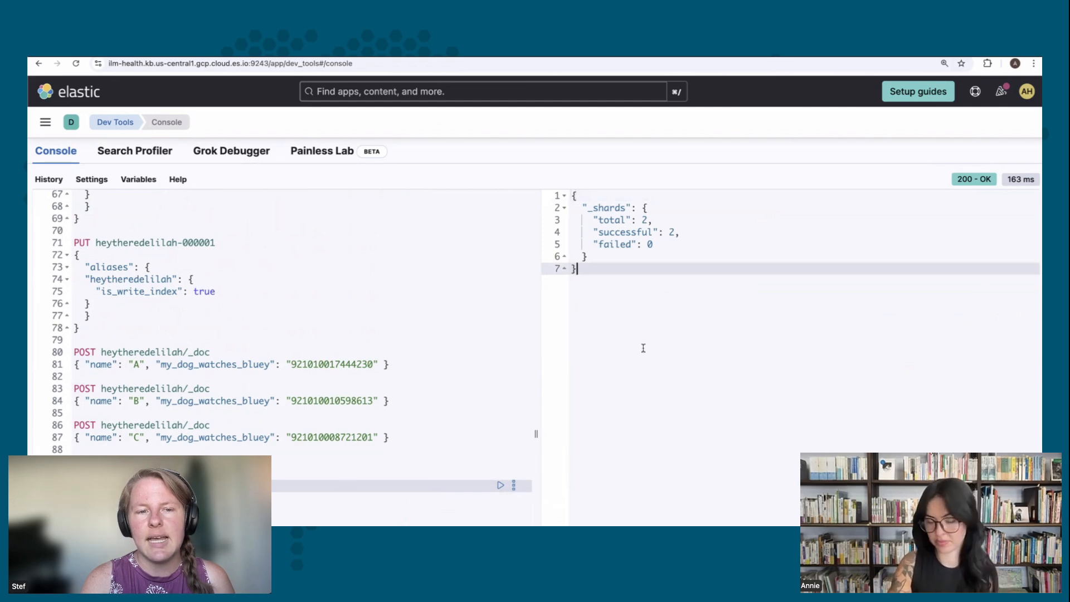
Run the GET _cat/indices/heytheredelilah?v request to check the index's health and document count.
{"action": "scroll", "coordinate": [279, 323], "scroll_direction": "down", "scroll_amount": 2}
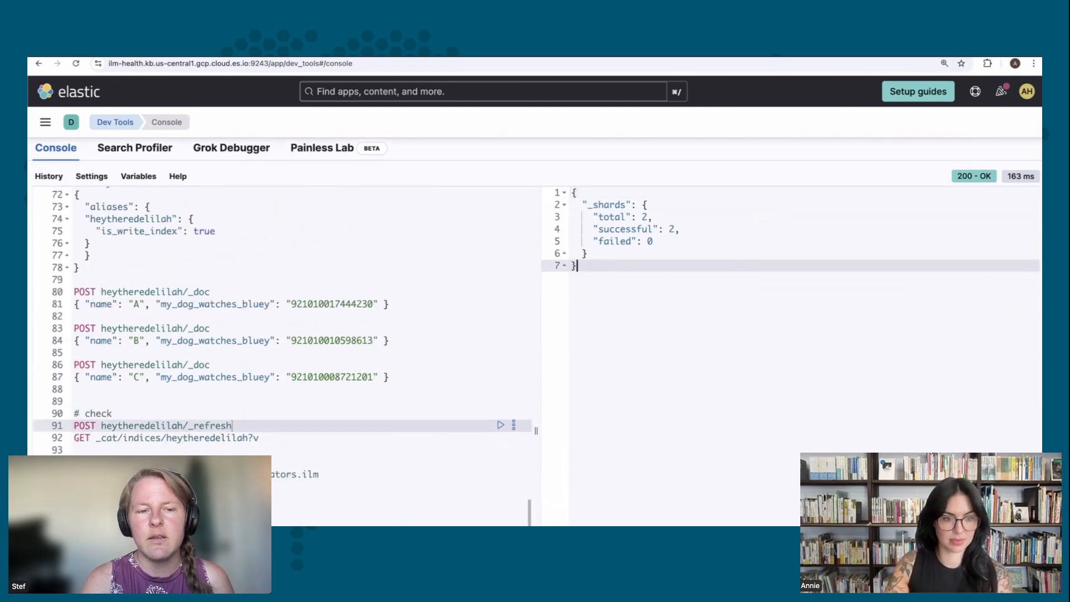
{"action": "scroll", "coordinate": [278, 324], "scroll_direction": "up", "scroll_amount": 6}
{"action": "scroll", "coordinate": [278, 323], "scroll_direction": "down", "scroll_amount": 6}
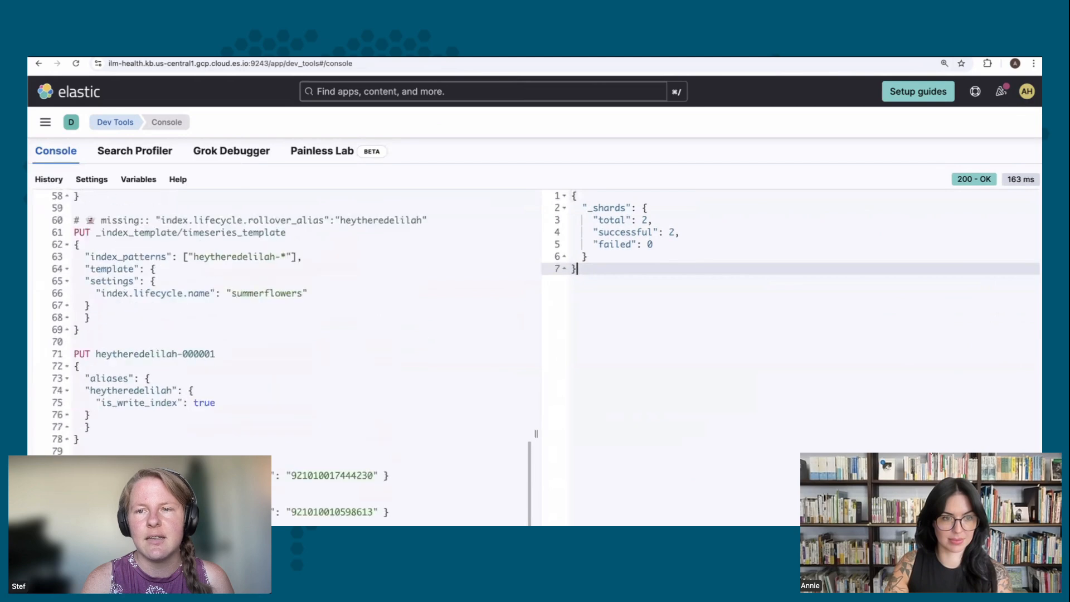
{"action": "scroll", "coordinate": [345, 487], "scroll_direction": "down", "scroll_amount": 2}
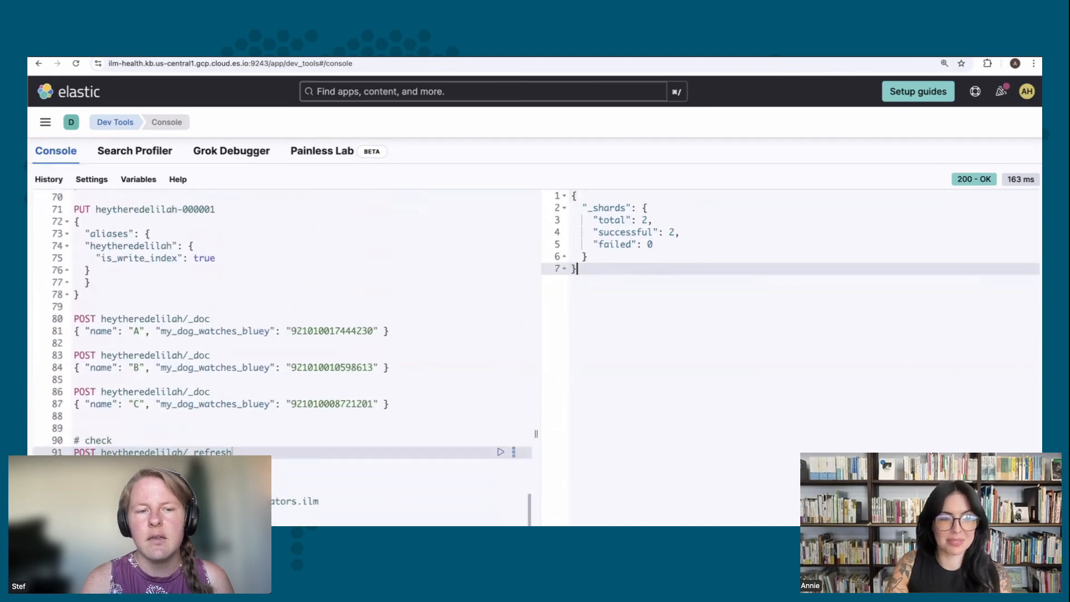
{"action": "left_click", "coordinate": [340, 477]}
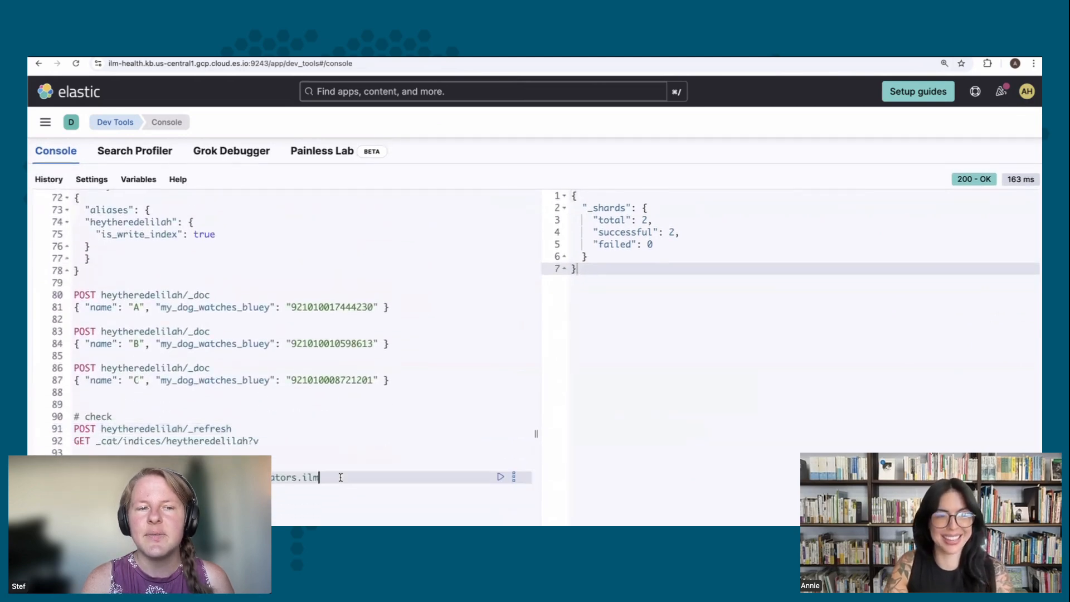
{"action": "left_click", "coordinate": [144, 441]}
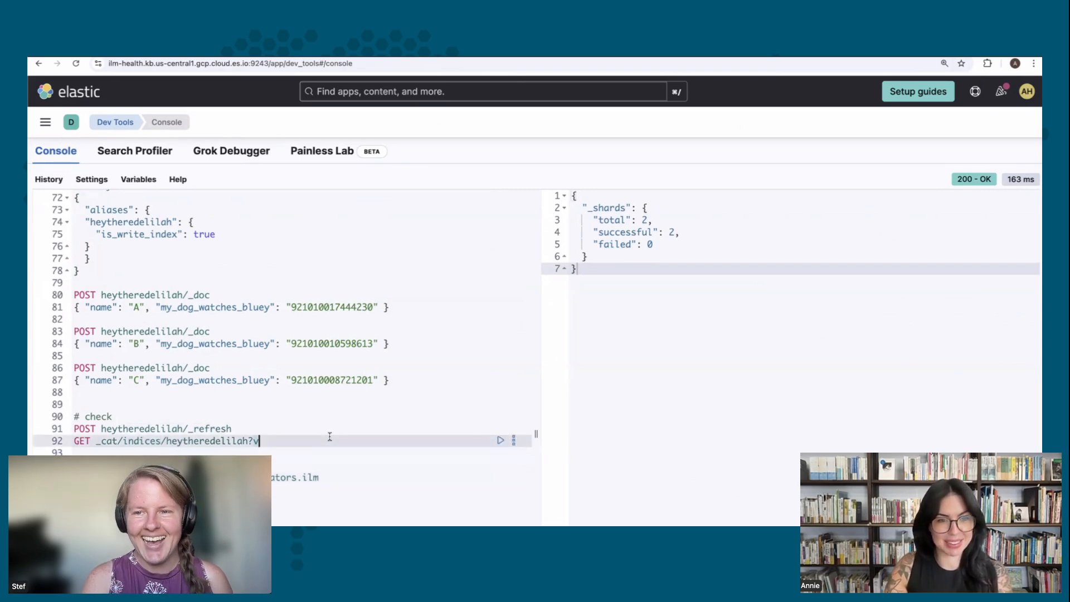
{"action": "left_click", "coordinate": [500, 441]}
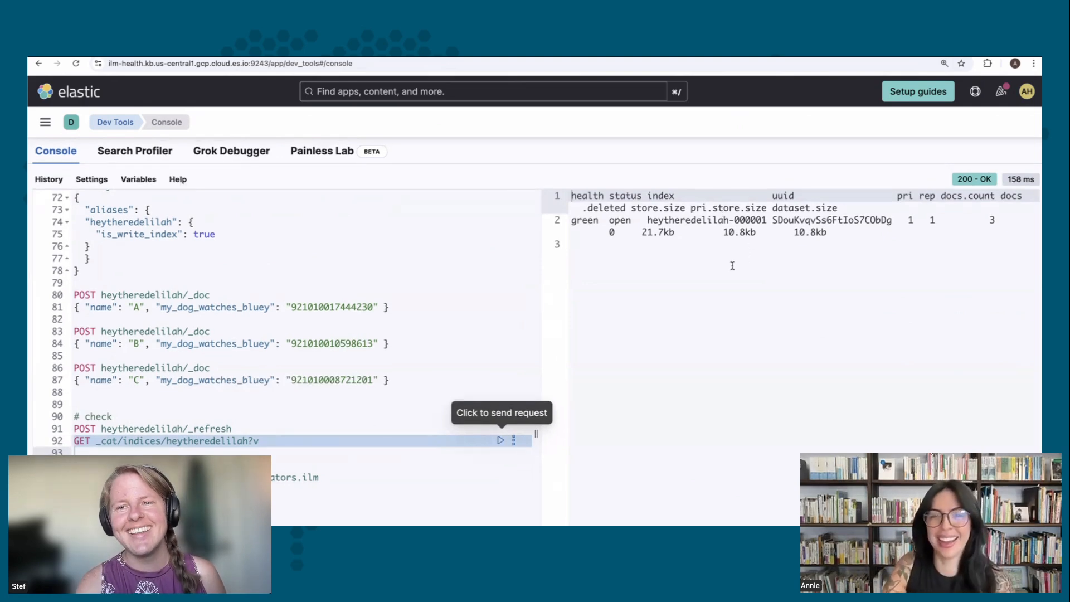
{"action": "left_click", "coordinate": [661, 337]}
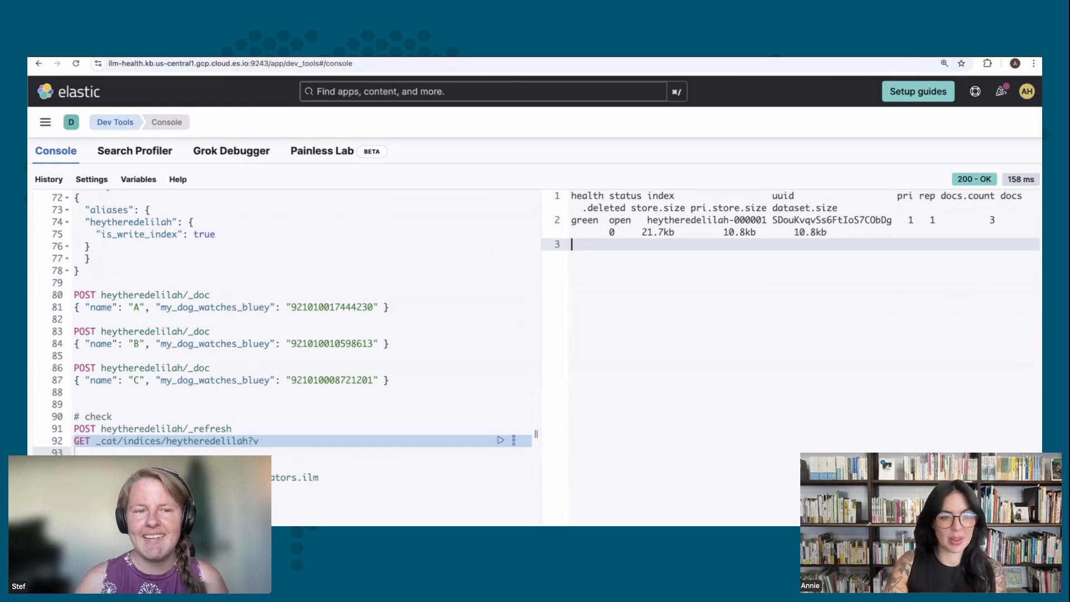
Run the ILM explain request for heytheredelilah and locate the step_info reason in the response.
{"action": "left_click", "coordinate": [167, 465]}
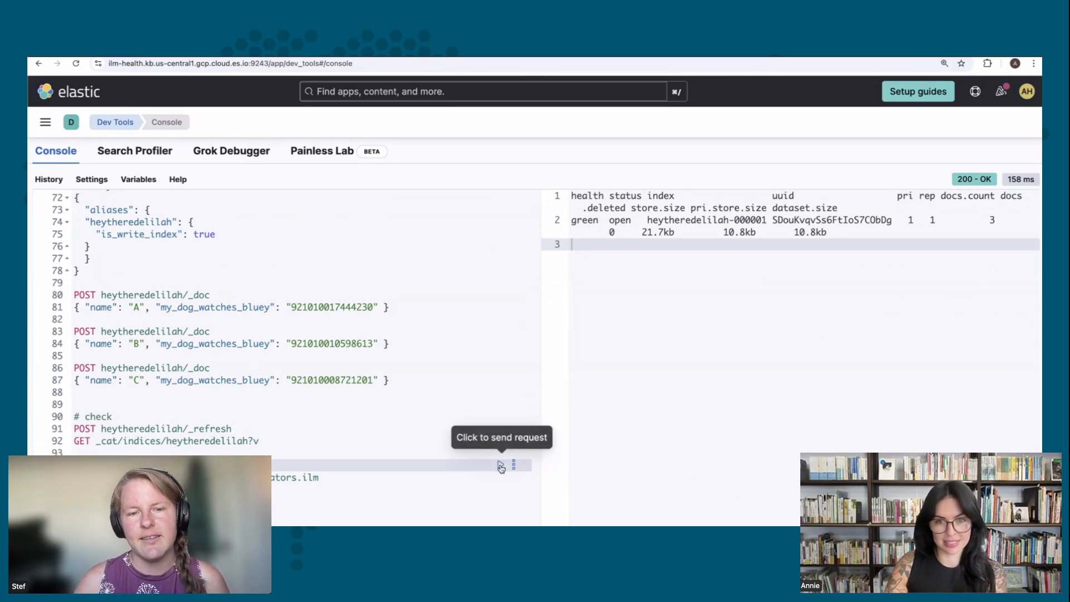
{"action": "left_click", "coordinate": [501, 466]}
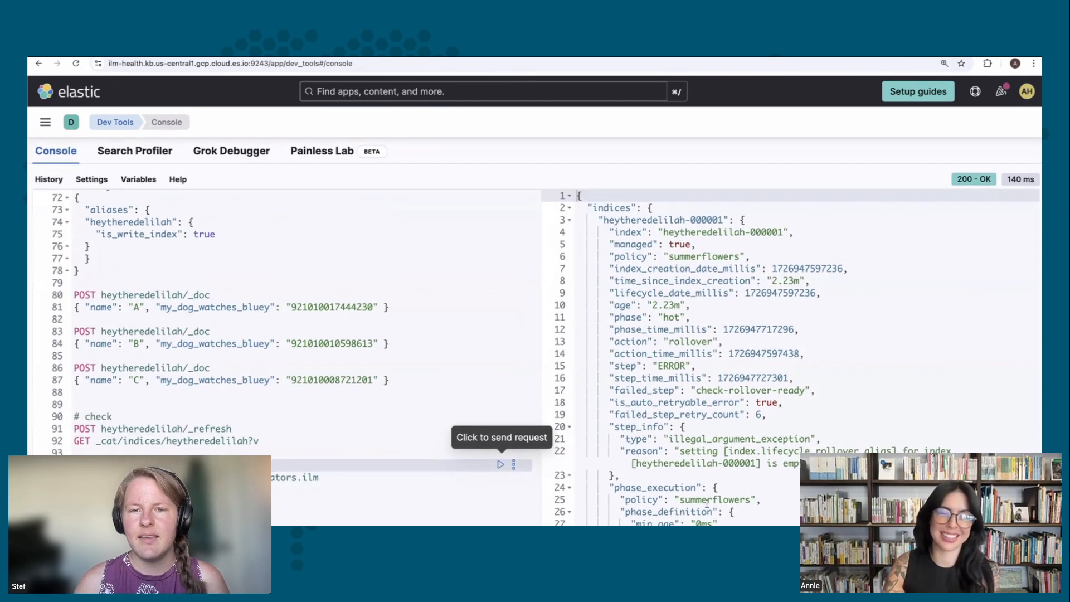
{"action": "left_click", "coordinate": [824, 464]}
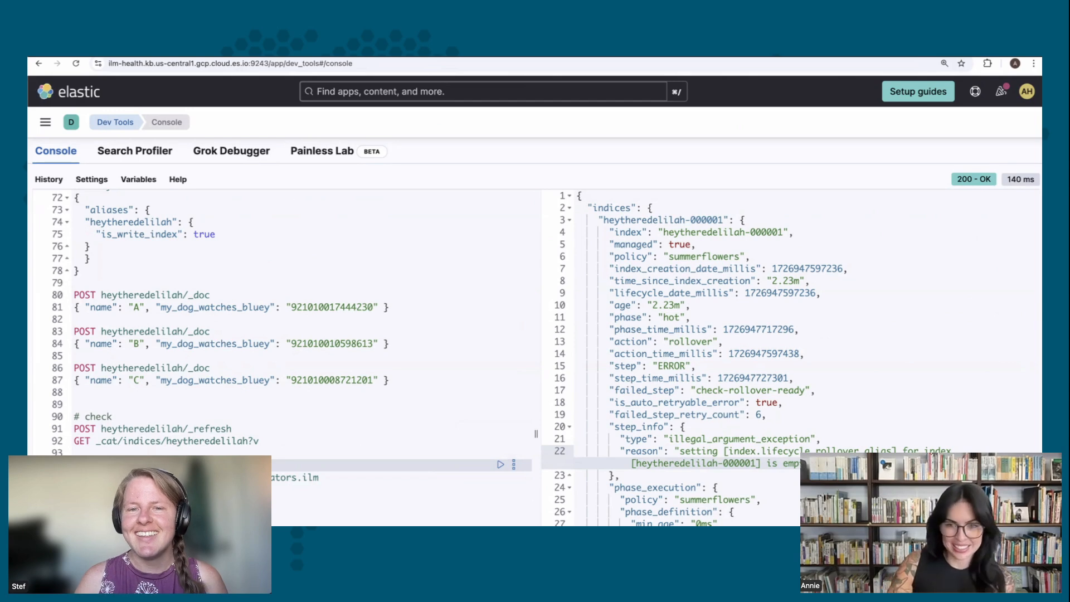
{"action": "left_click", "coordinate": [920, 430]}
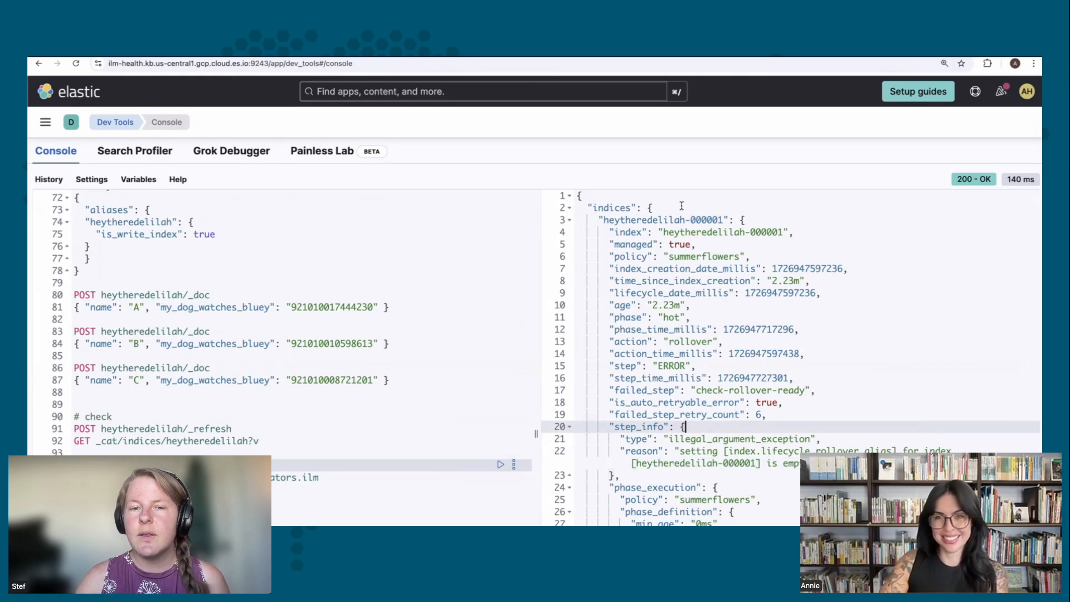
Examine the phase, action, step, failed_step and step_info error type and reason for heytheredelilah-000001 in the ILM explain response.
{"action": "left_click", "coordinate": [811, 204]}
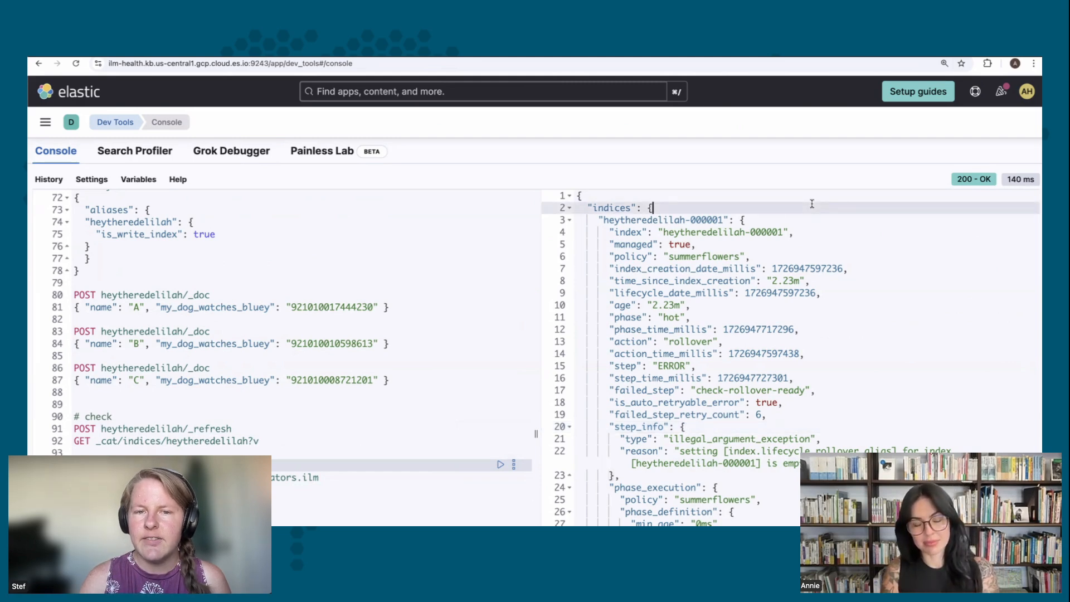
{"action": "left_click", "coordinate": [819, 315]}
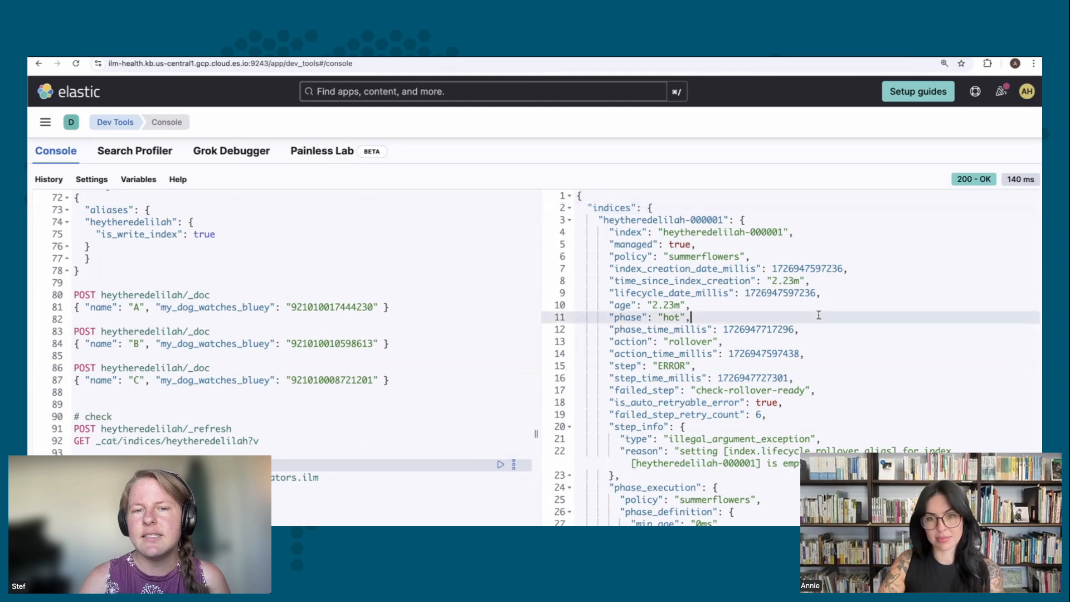
{"action": "left_click", "coordinate": [839, 336]}
{"action": "left_click", "coordinate": [852, 362]}
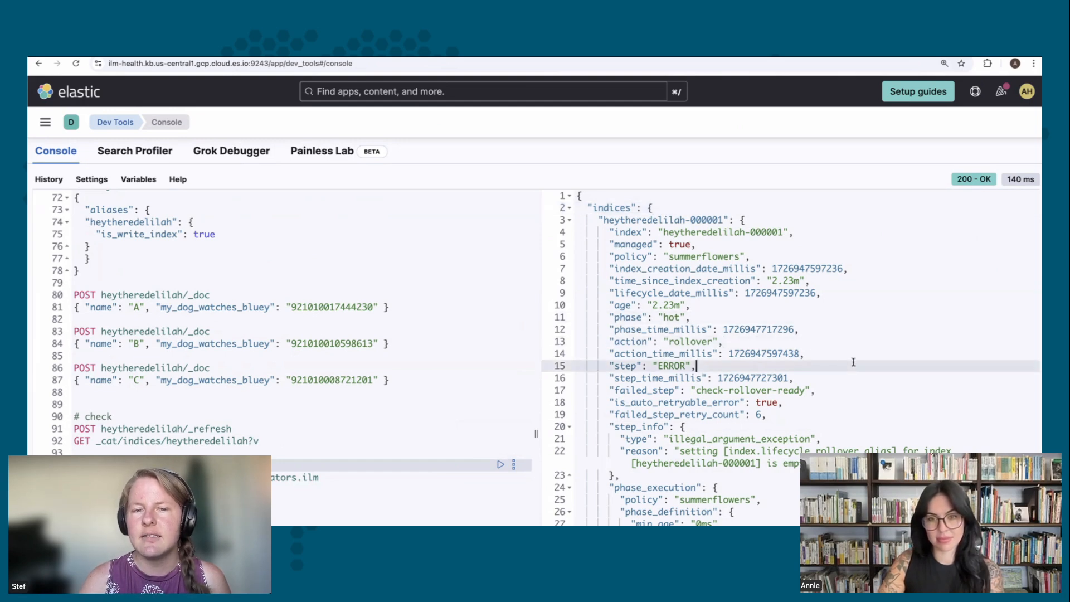
{"action": "left_click", "coordinate": [886, 399]}
{"action": "left_click", "coordinate": [887, 392]}
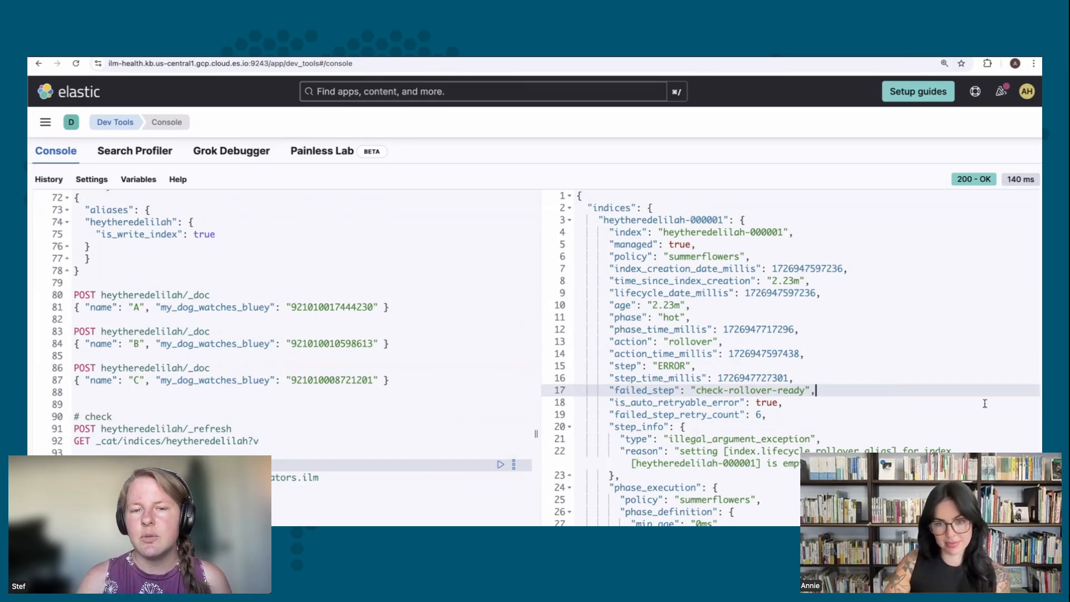
{"action": "left_click", "coordinate": [608, 427]}
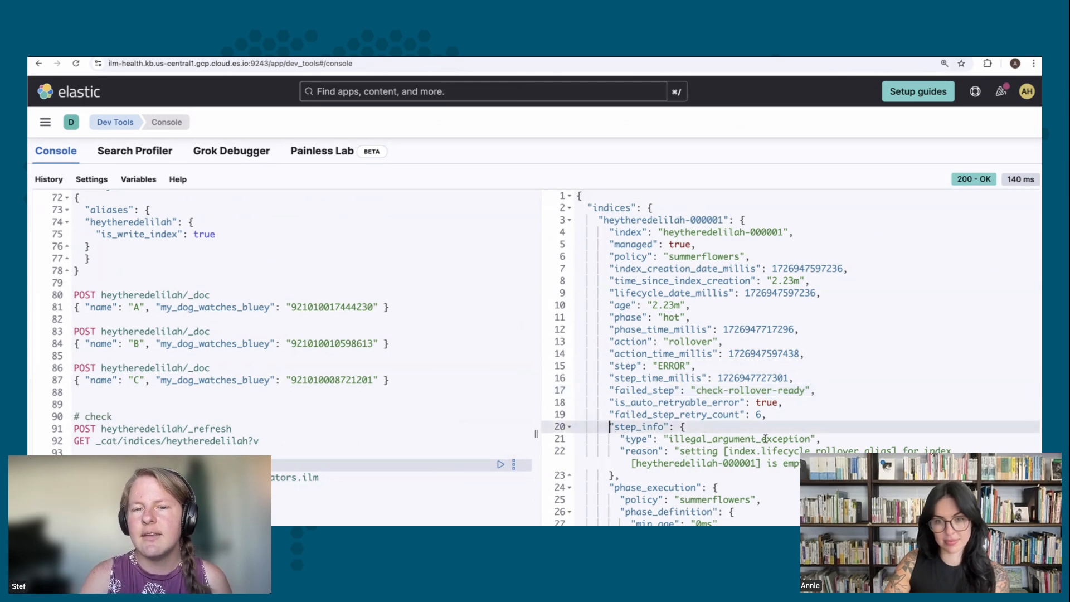
{"action": "left_click", "coordinate": [608, 440]}
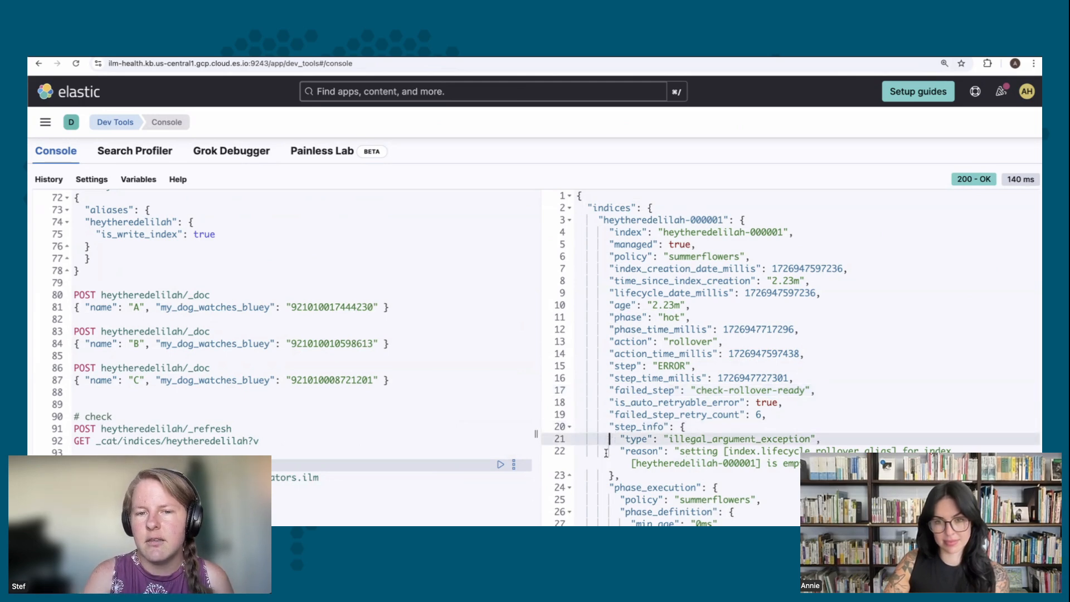
{"action": "left_click", "coordinate": [606, 452]}
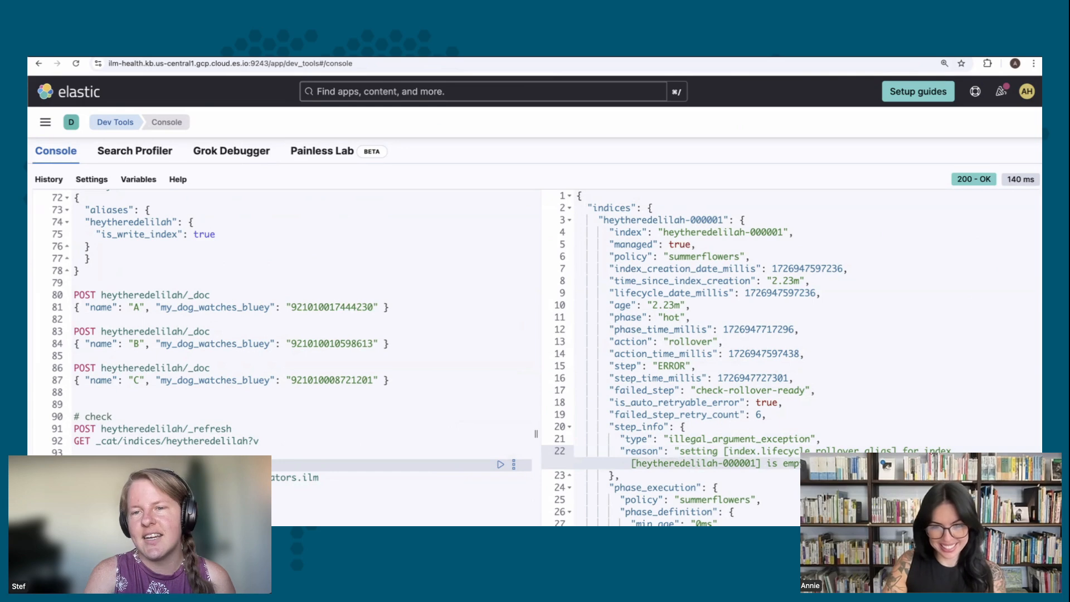
{"action": "left_click", "coordinate": [982, 452]}
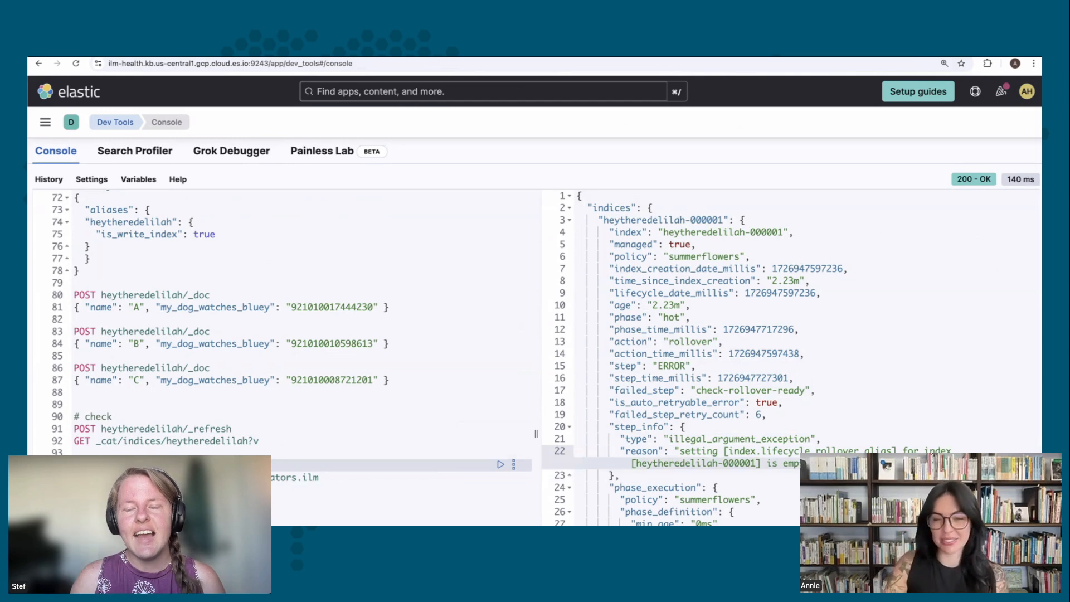
{"action": "left_click", "coordinate": [620, 476]}
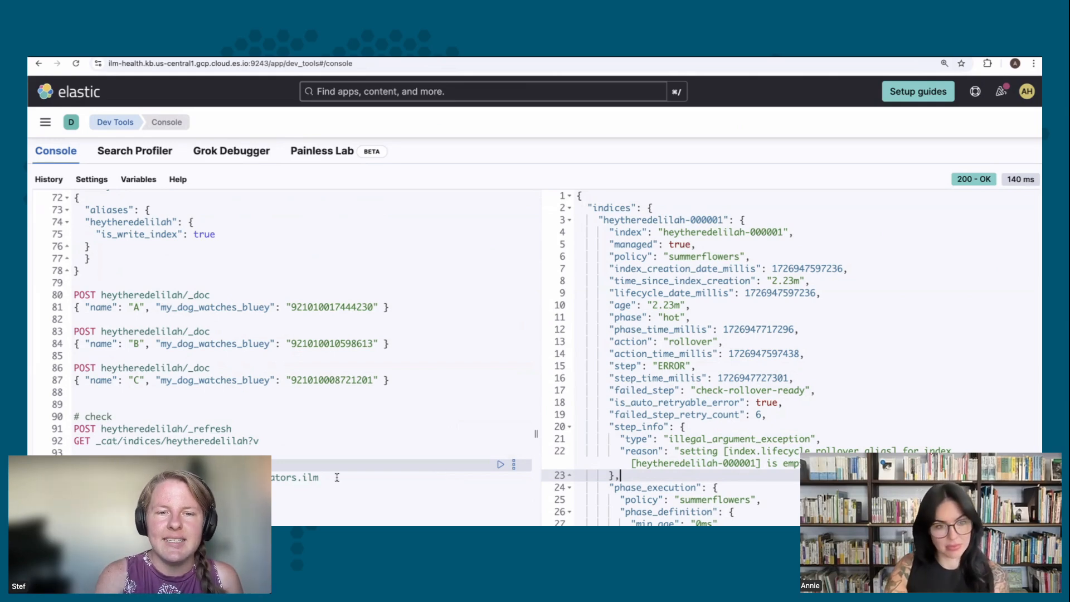
Review the summerflowers policy and the timeseries_template request, highlighting the template's path and checking its index patterns and lifecycle settings.
{"action": "scroll", "coordinate": [279, 323], "scroll_direction": "up", "scroll_amount": 20}
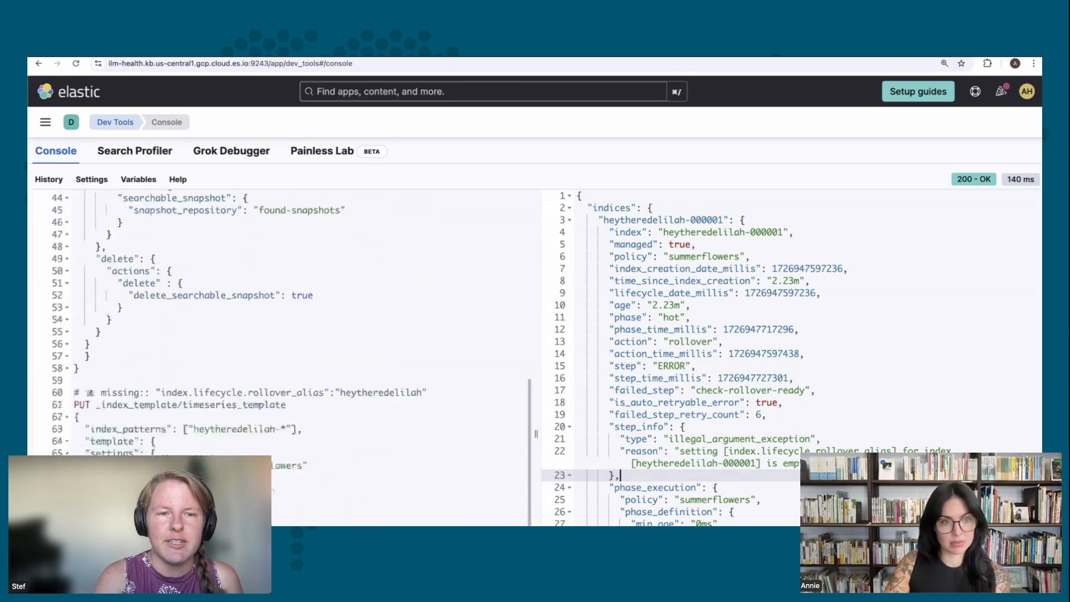
{"action": "scroll", "coordinate": [279, 323], "scroll_direction": "down", "scroll_amount": 11}
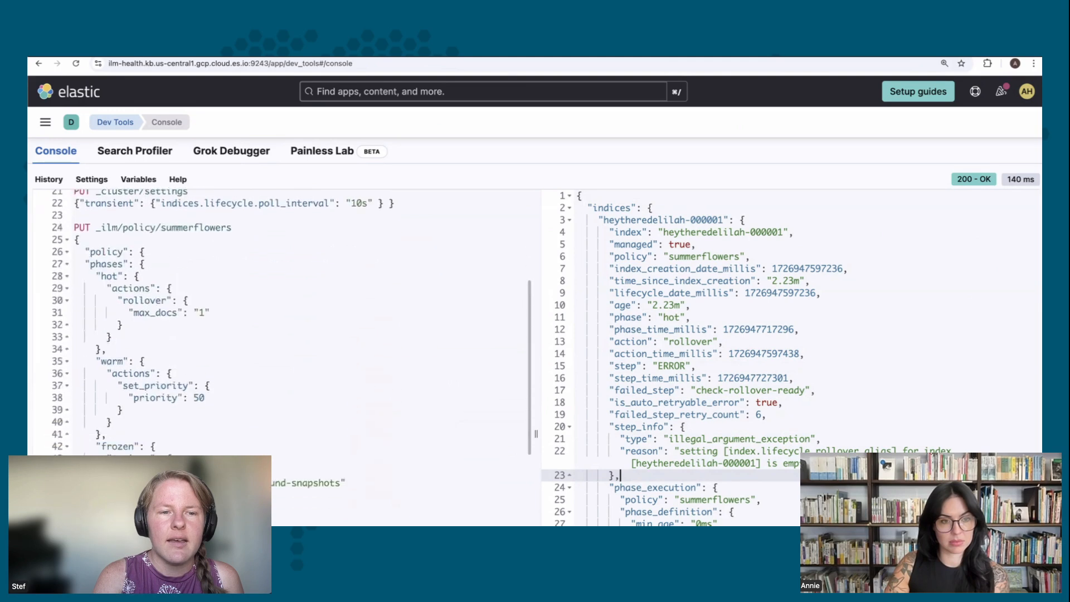
{"action": "scroll", "coordinate": [278, 323], "scroll_direction": "down", "scroll_amount": 2}
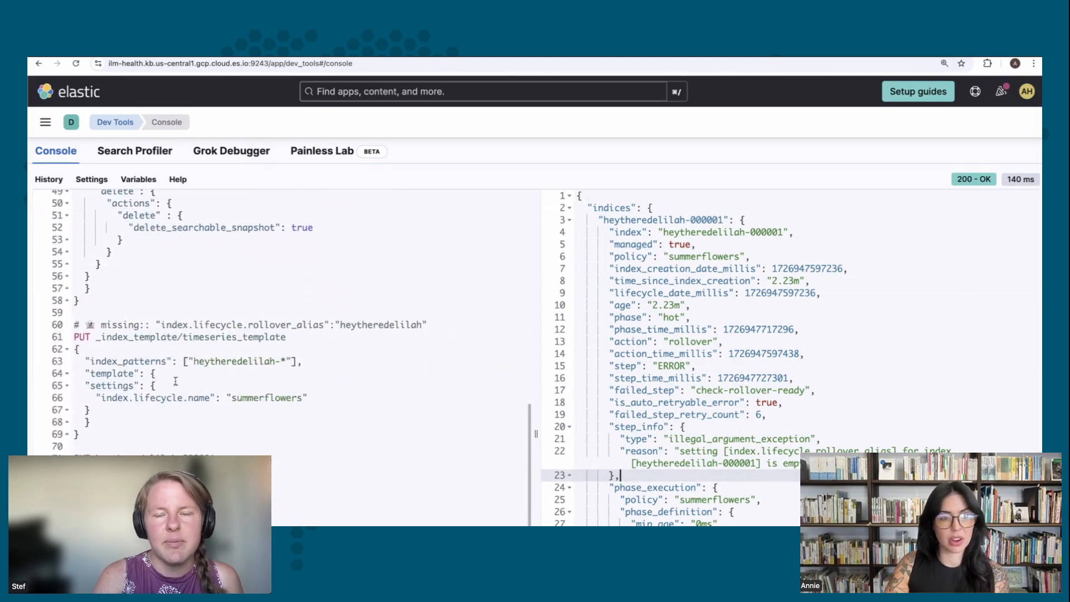
{"action": "left_click", "coordinate": [107, 411]}
{"action": "left_click", "coordinate": [113, 429]}
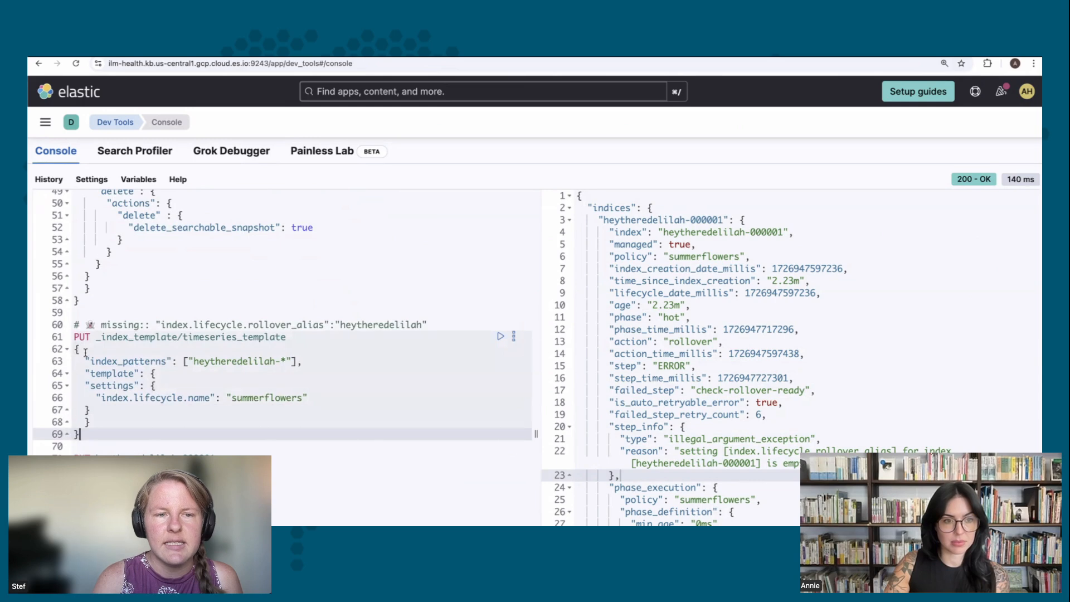
{"action": "left_click_drag", "start_coordinate": [98, 337], "coordinate": [297, 334]}
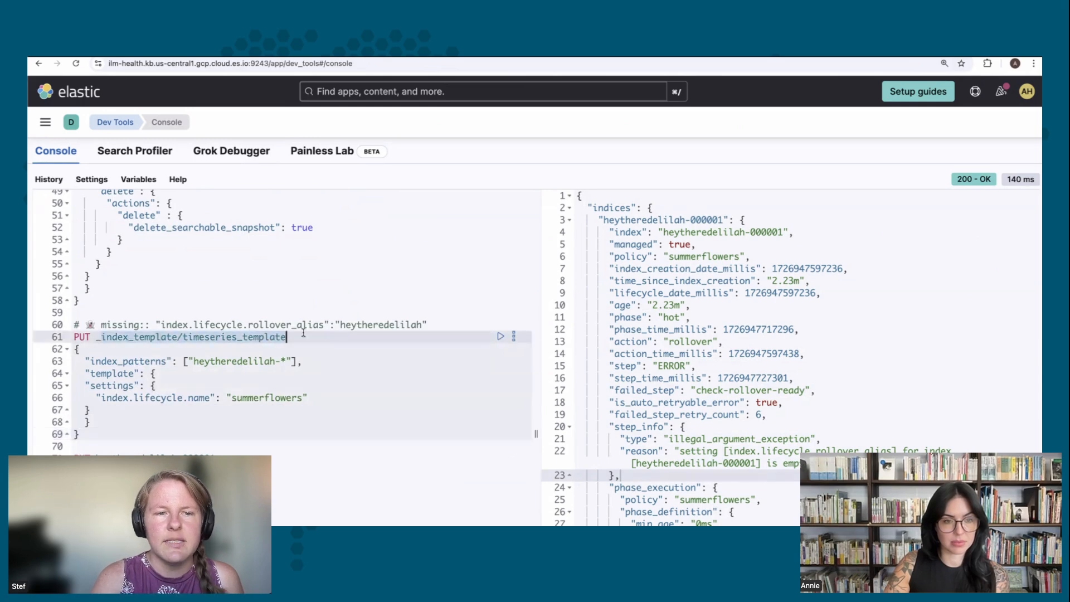
{"action": "left_click", "coordinate": [170, 363]}
Copy the "index.lifecycle.rollover_alias":"heytheredelilah" setting from the comment above the timeseries_template request.
{"action": "left_click", "coordinate": [144, 324]}
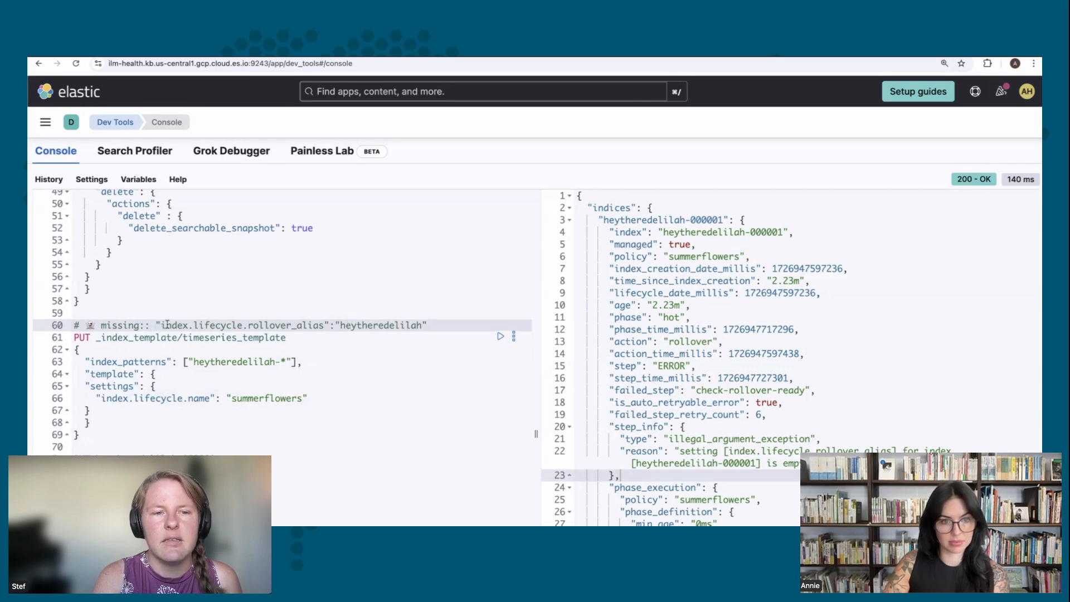
{"action": "left_click_drag", "start_coordinate": [156, 325], "coordinate": [428, 329]}
{"action": "key", "text": "ctrl+c"}
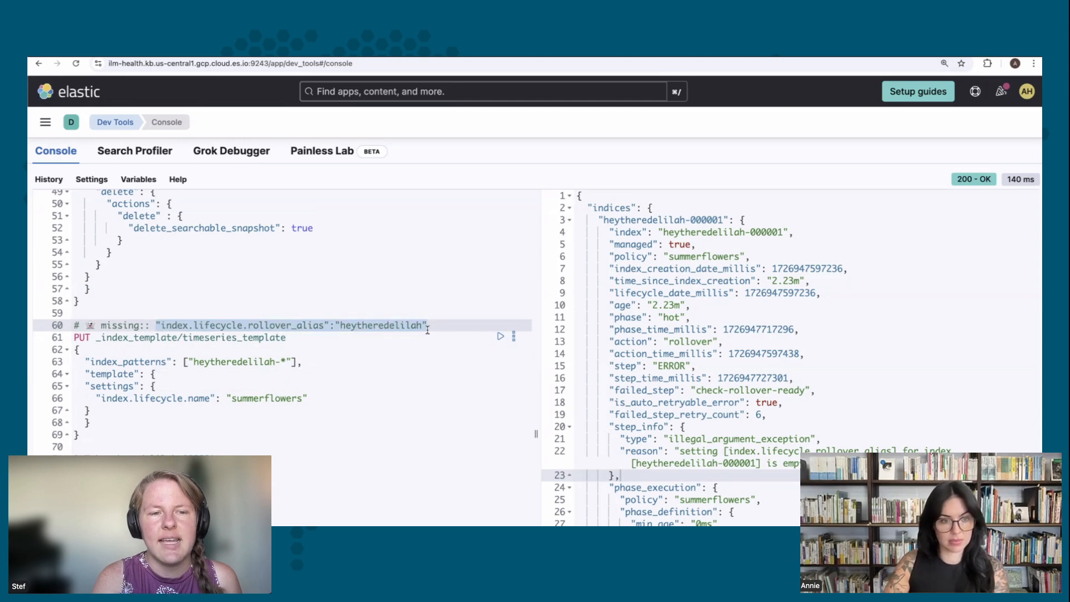
Add "index.lifecycle.rollover_alias":"heytheredelilah" after the summerflowers lifecycle name in the timeseries_template settings, separated by a comma.
{"action": "left_click", "coordinate": [318, 397]}
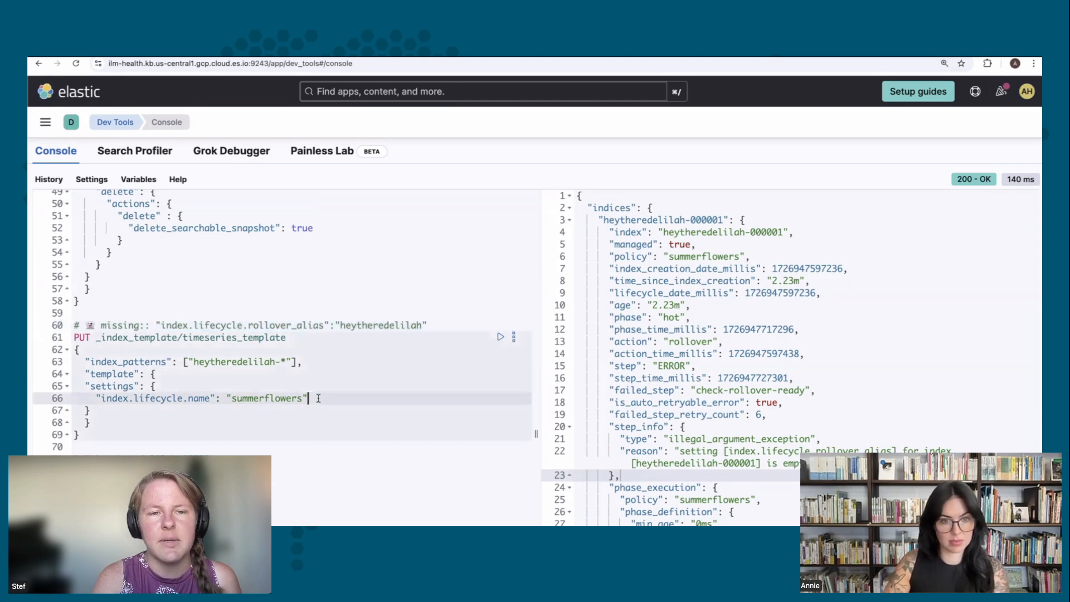
{"action": "type", "text": ","}
{"action": "key", "text": "Return"}
{"action": "key", "text": "ctrl+v"}
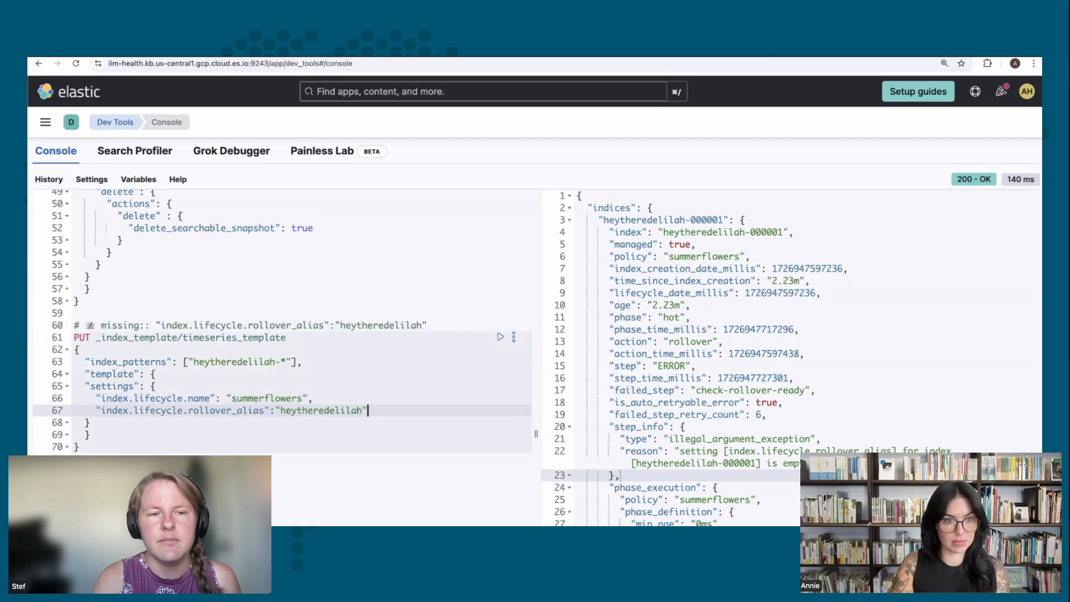
{"action": "left_click", "coordinate": [85, 434]}
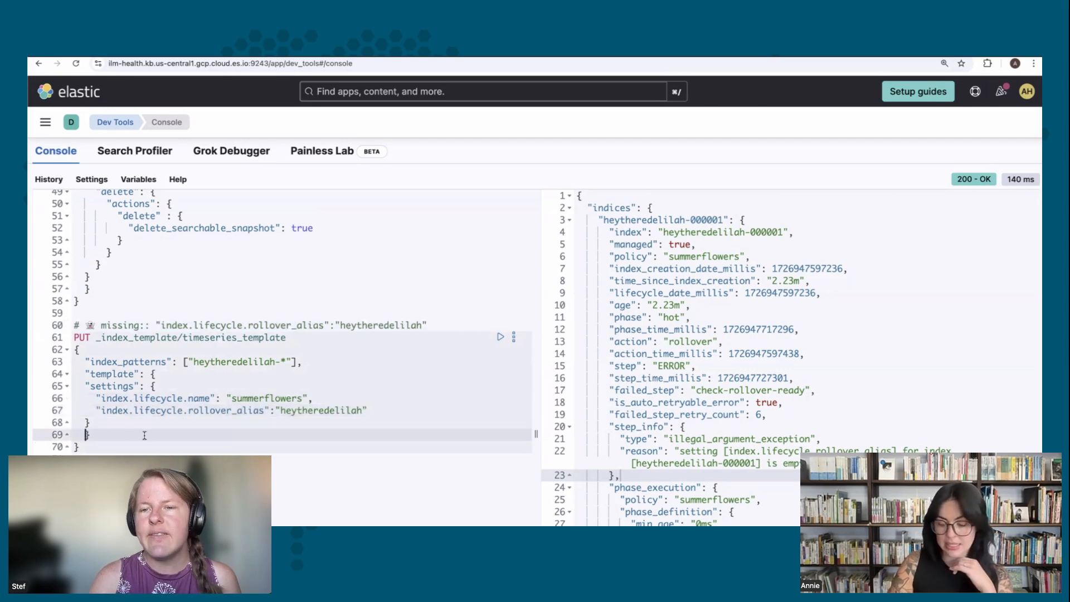
{"action": "key", "text": "BackSpace"}
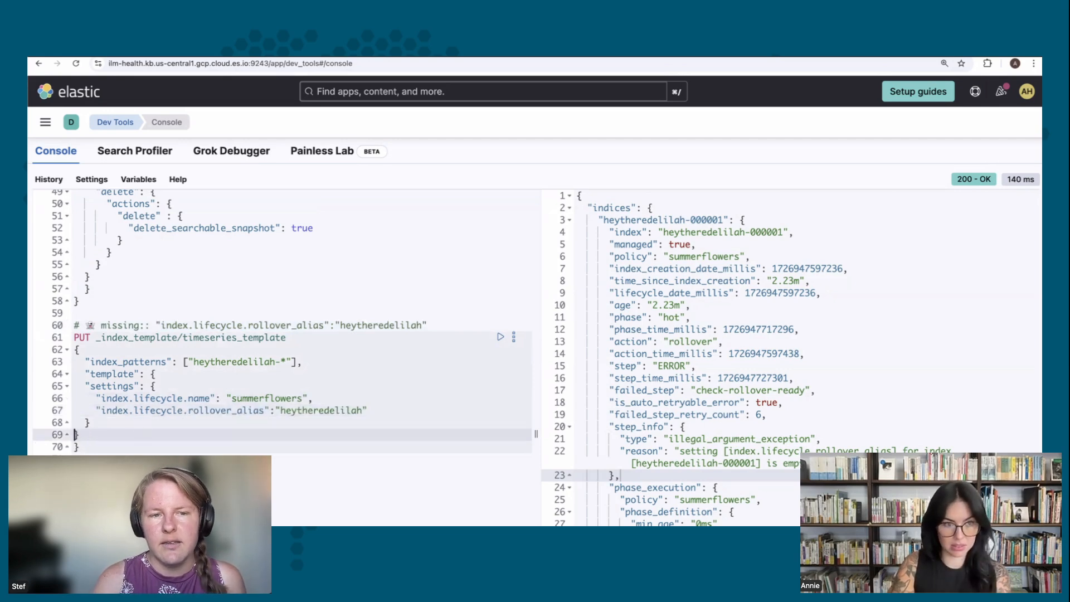
{"action": "key", "text": "ctrl+z"}
{"action": "left_click", "coordinate": [180, 427]}
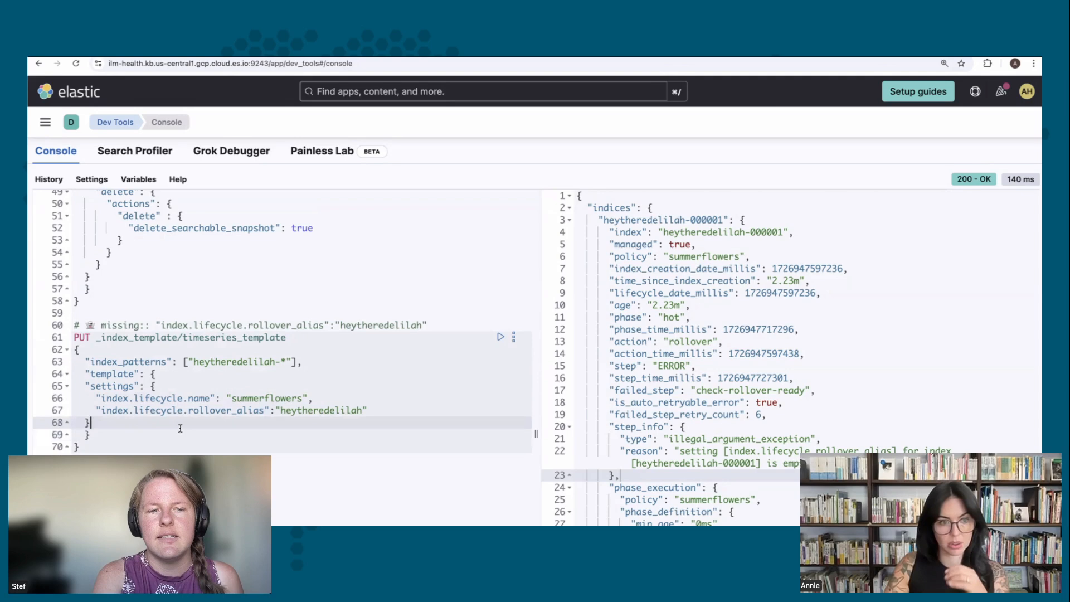
Send the updated PUT _index_template/timeseries_template request.
{"action": "left_click", "coordinate": [492, 341]}
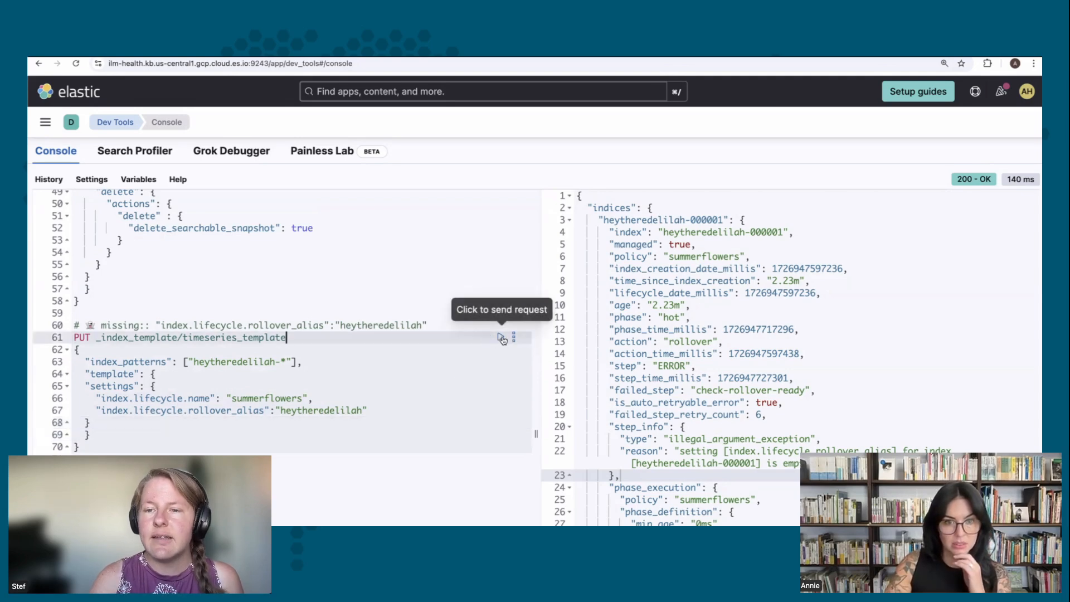
{"action": "left_click", "coordinate": [501, 338]}
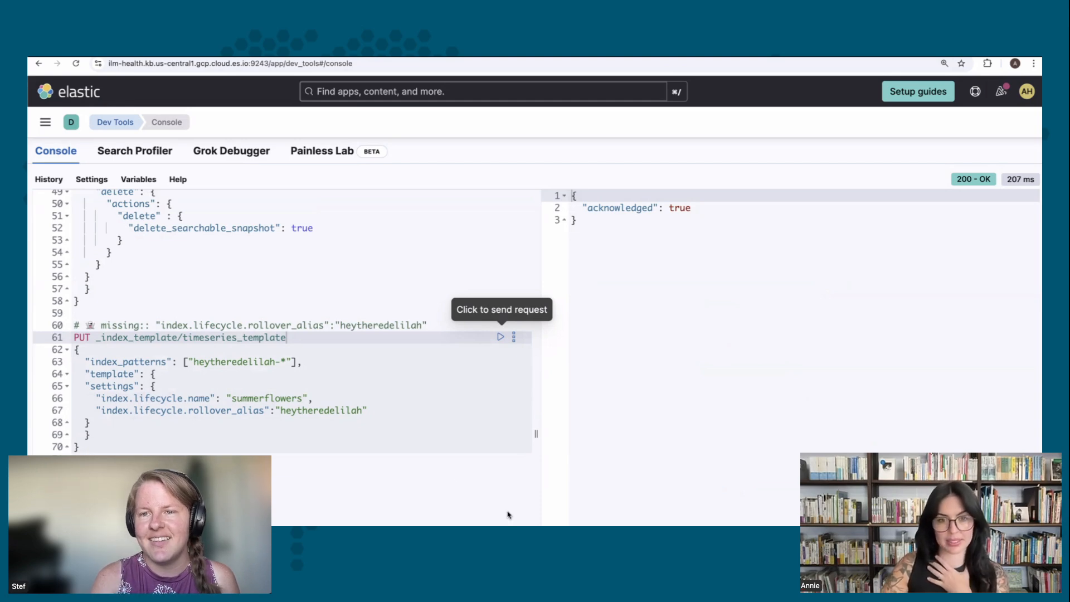
{"action": "left_click", "coordinate": [596, 464]}
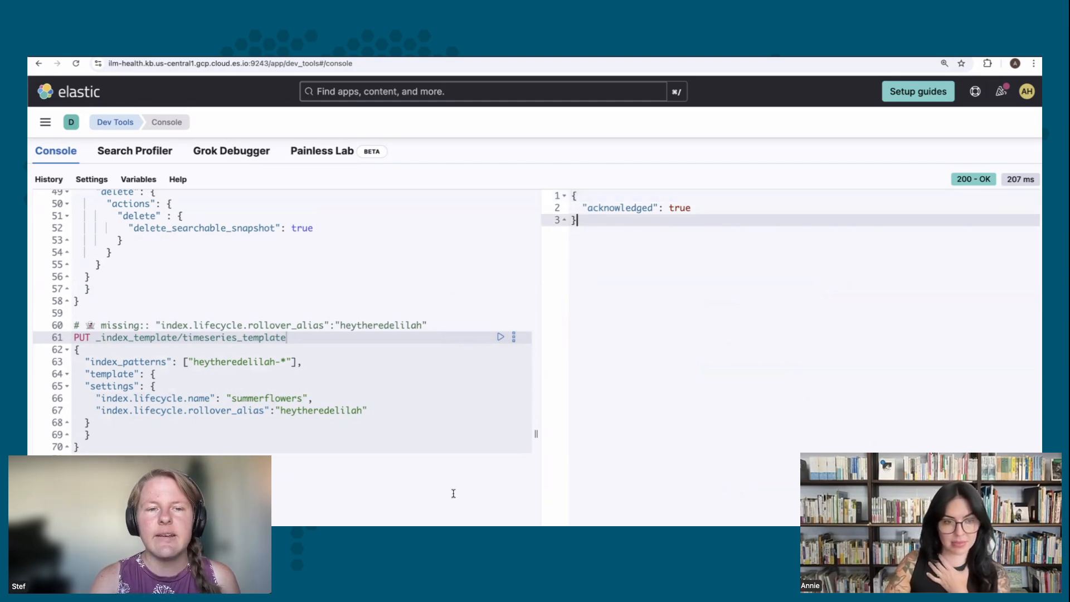
Send resolve option (A)'s PUT heytheredelilah-000001/_settings request, setting index.lifecycle.rollover_alias to heytheredelilah on the existing index.
{"action": "scroll", "coordinate": [455, 492], "scroll_direction": "down", "scroll_amount": 3}
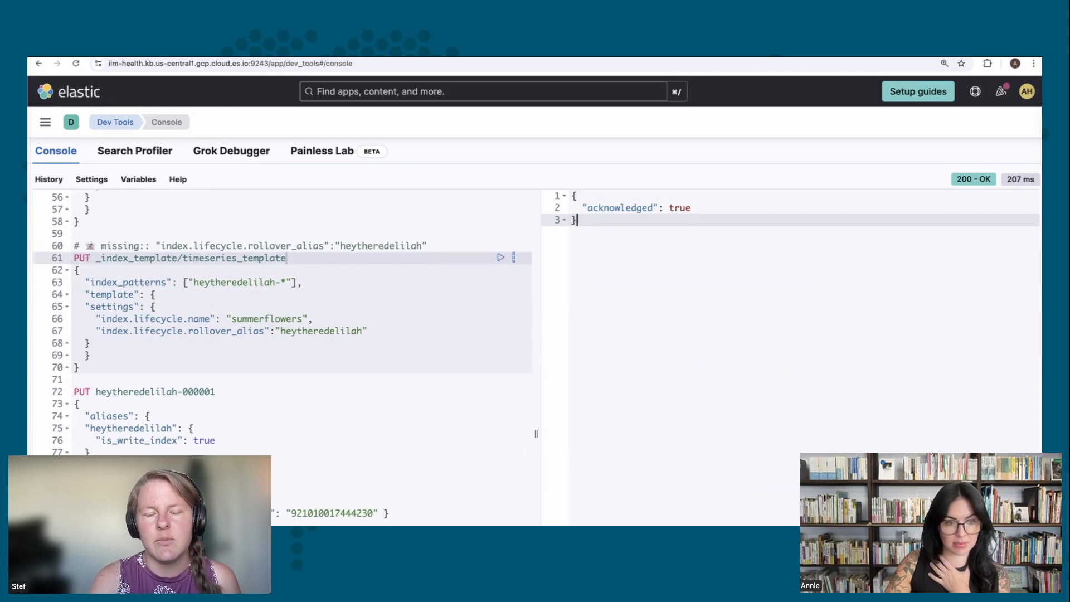
{"action": "scroll", "coordinate": [289, 349], "scroll_direction": "down", "scroll_amount": 7}
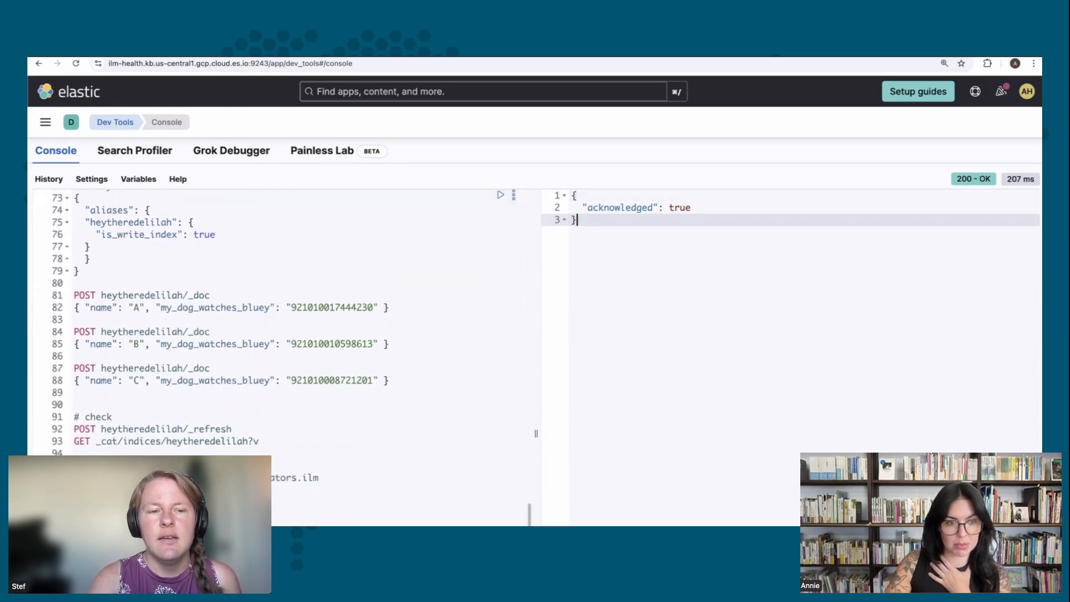
{"action": "scroll", "coordinate": [277, 489], "scroll_direction": "down", "scroll_amount": 1}
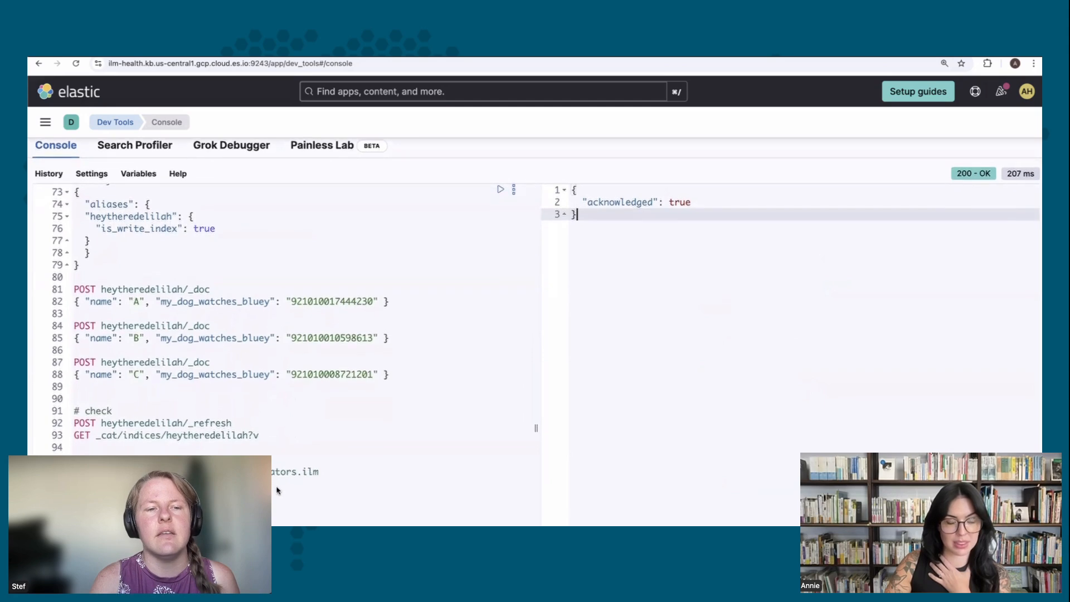
{"action": "scroll", "coordinate": [277, 490], "scroll_direction": "up", "scroll_amount": 1}
{"action": "scroll", "coordinate": [287, 493], "scroll_direction": "down", "scroll_amount": 1}
{"action": "scroll", "coordinate": [289, 494], "scroll_direction": "up", "scroll_amount": 1}
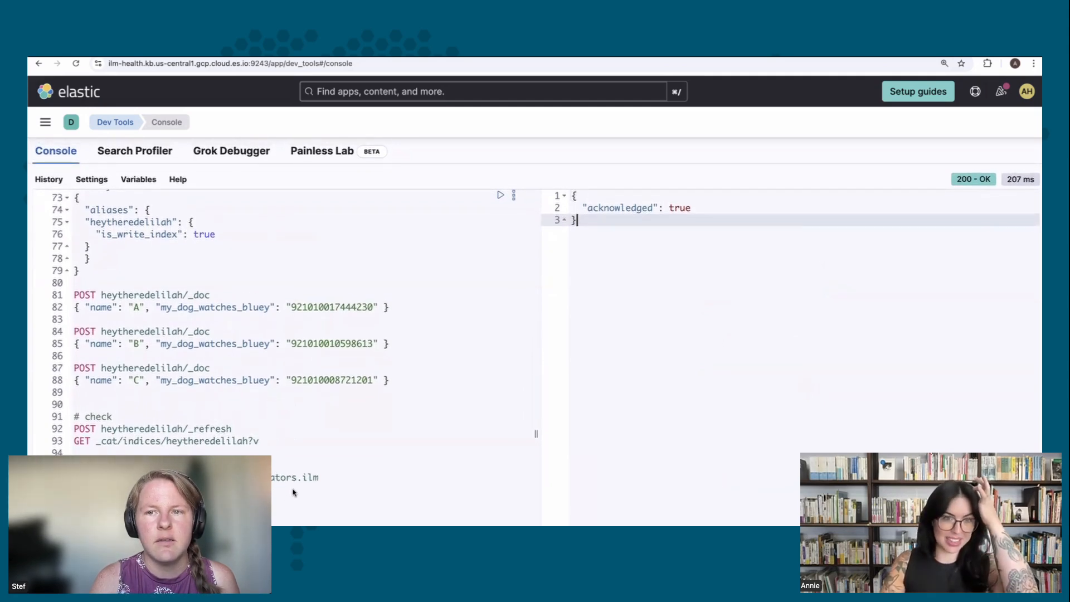
{"action": "scroll", "coordinate": [294, 493], "scroll_direction": "down", "scroll_amount": 1}
{"action": "scroll", "coordinate": [297, 493], "scroll_direction": "up", "scroll_amount": 1}
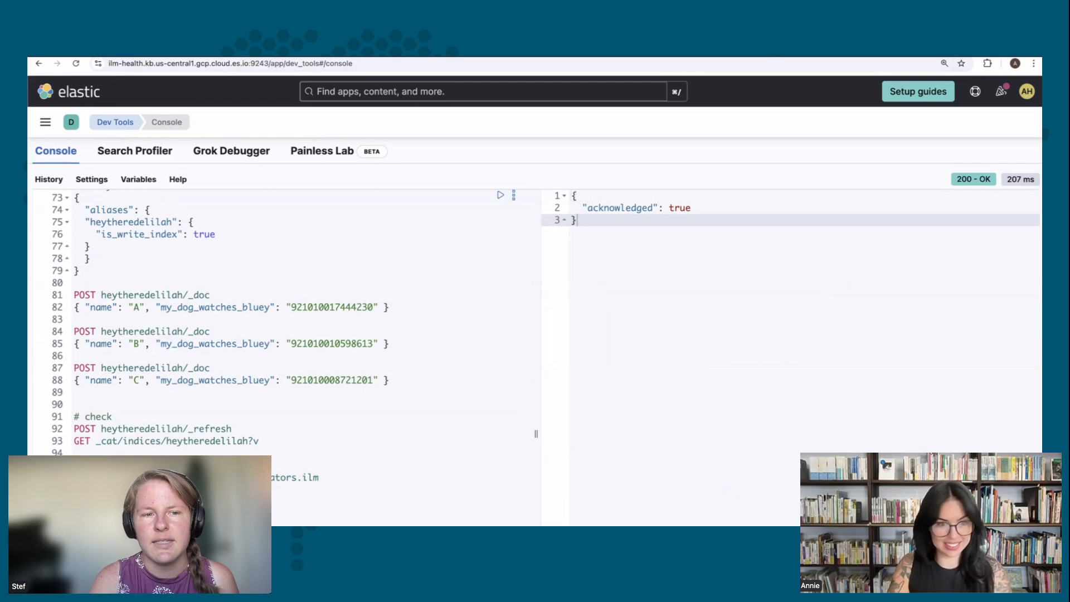
{"action": "scroll", "coordinate": [279, 356], "scroll_direction": "down", "scroll_amount": 5}
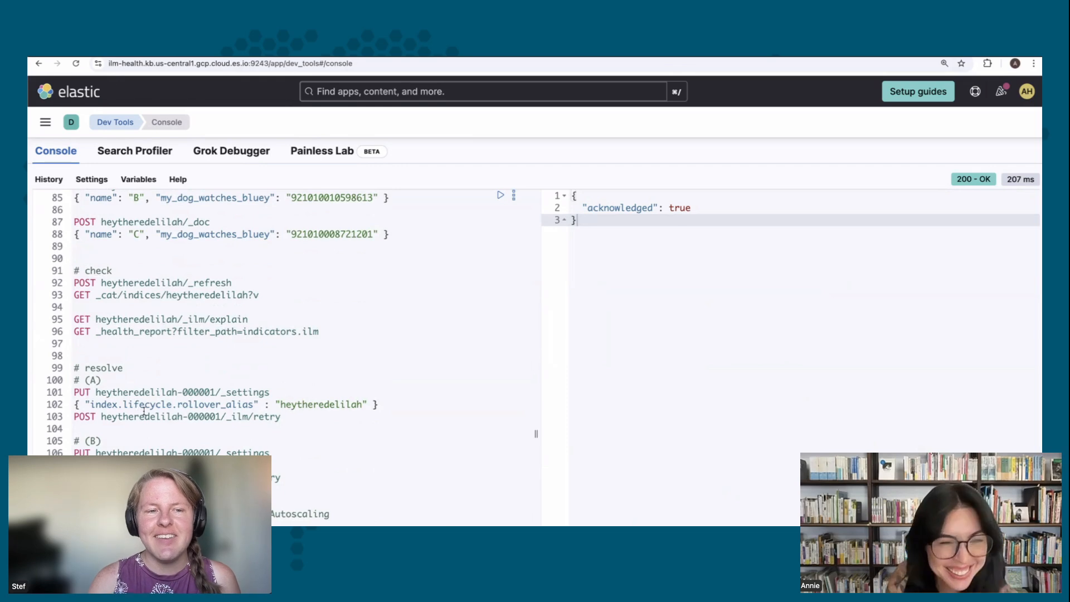
{"action": "left_click", "coordinate": [292, 419]}
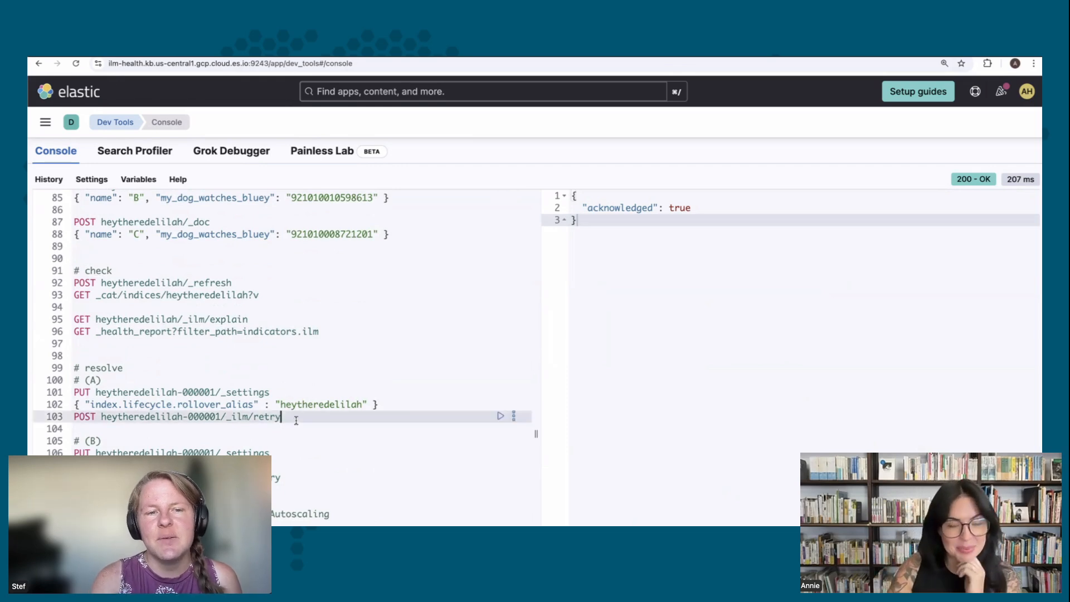
{"action": "left_click", "coordinate": [390, 404]}
{"action": "left_click", "coordinate": [290, 392]}
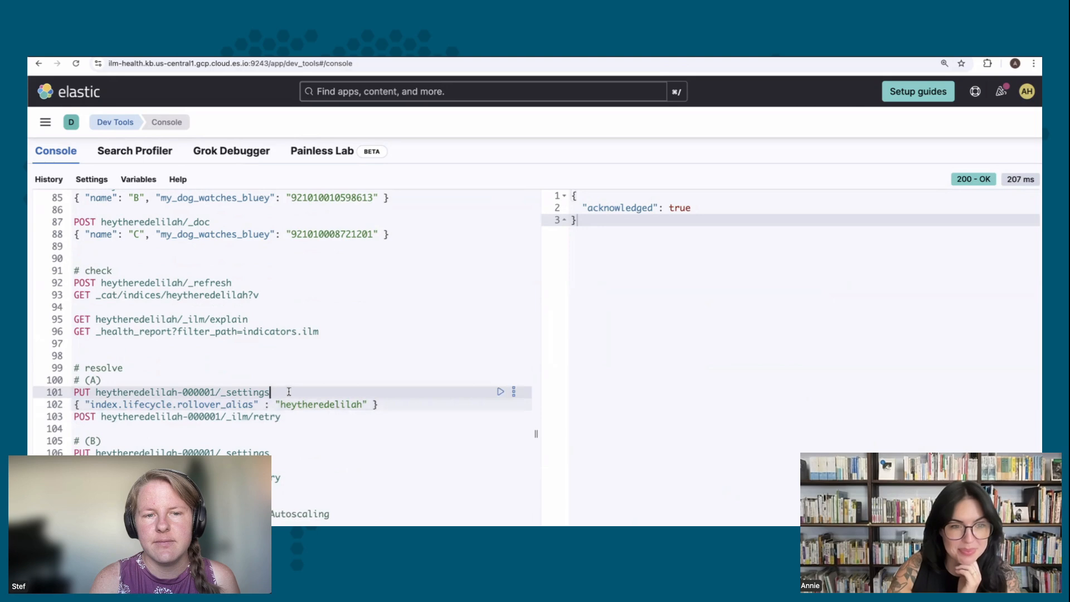
{"action": "left_click", "coordinate": [501, 392]}
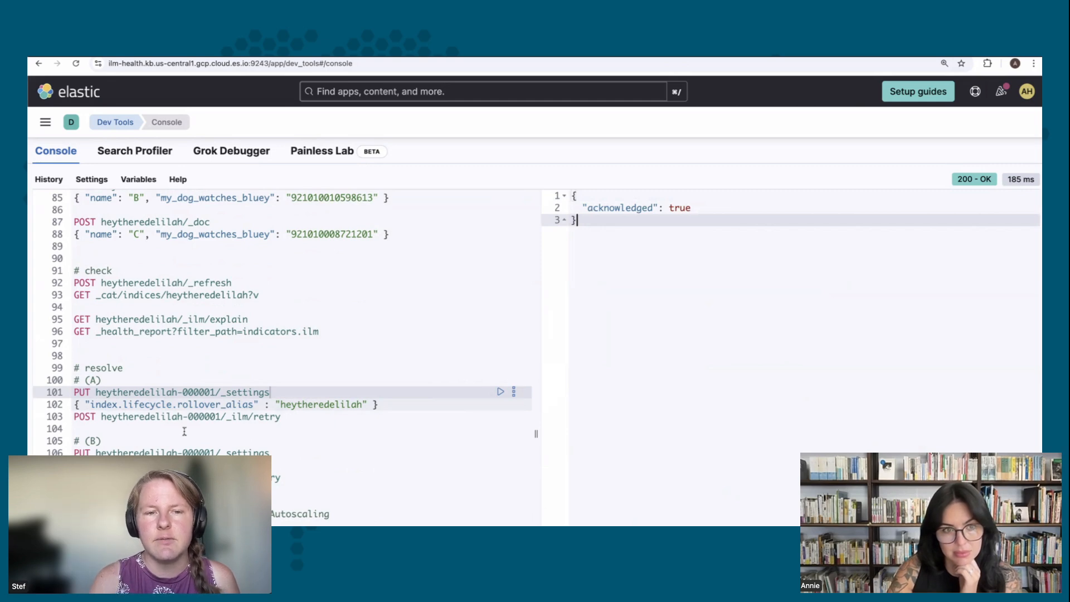
Try to retry the ILM step with POST heytheredelilah-000001/_ilm/retry and read the reason given in the response.
{"action": "left_click", "coordinate": [295, 416]}
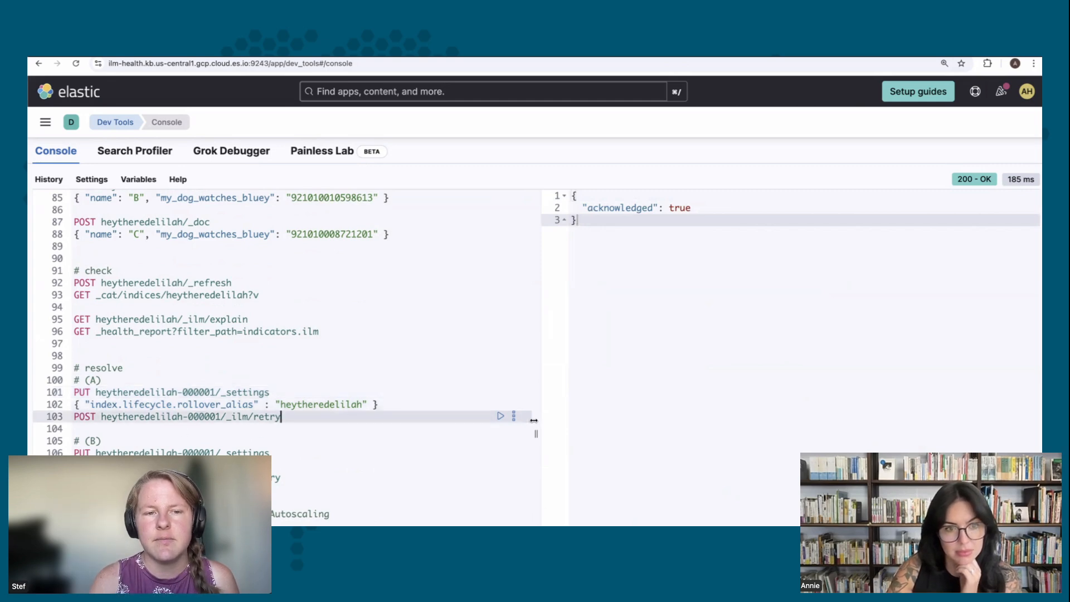
{"action": "left_click", "coordinate": [500, 415]}
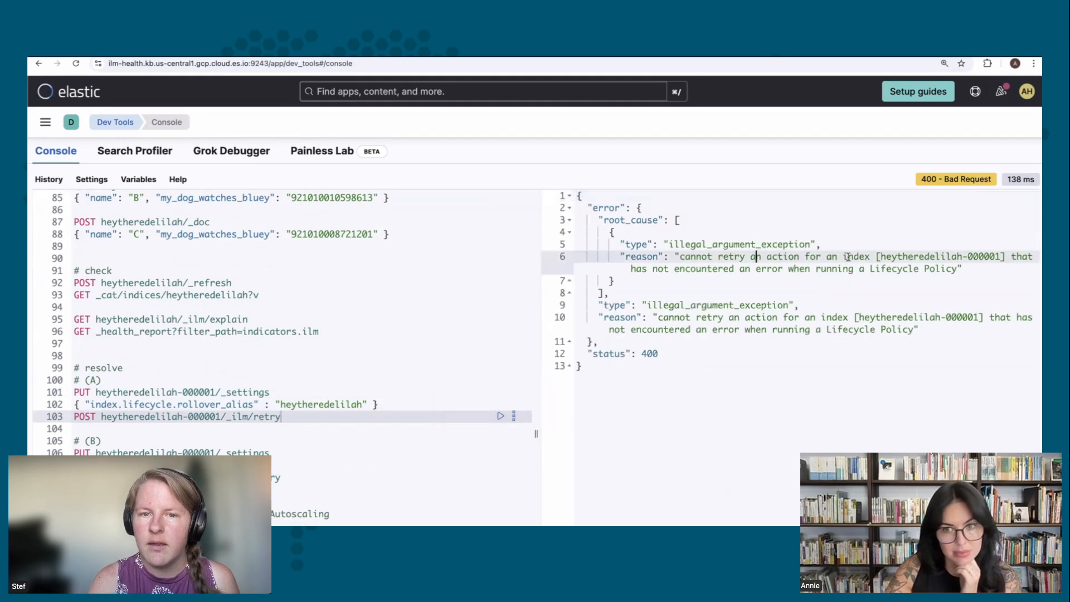
{"action": "left_click_drag", "start_coordinate": [758, 256], "coordinate": [1033, 256]}
{"action": "left_click", "coordinate": [719, 269]}
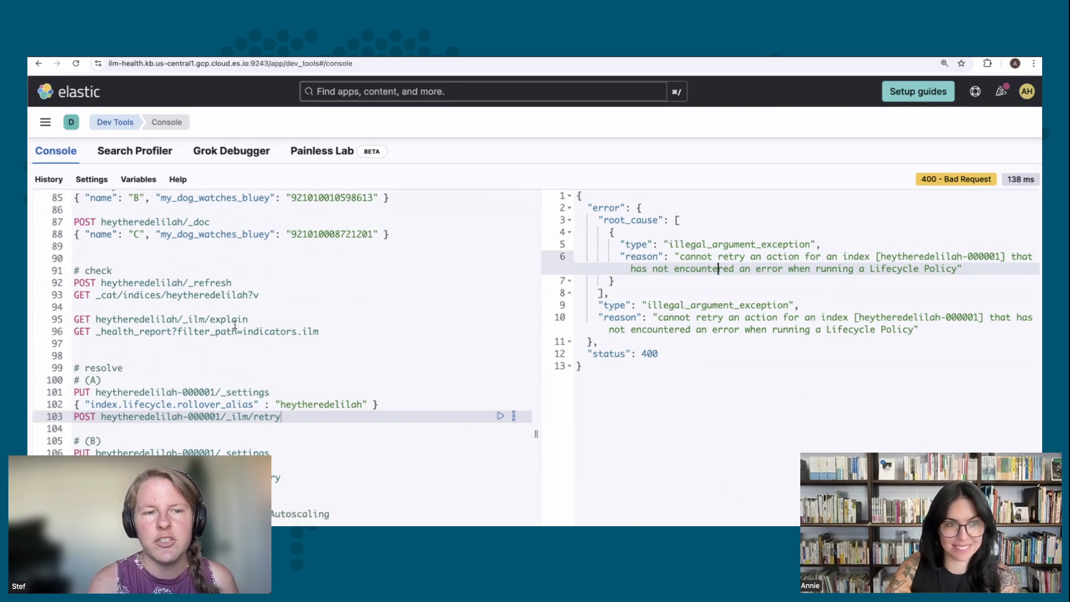
List the heytheredelilah indices with the GET _cat/indices request and compare the document counts of the listed indices.
{"action": "left_click", "coordinate": [249, 295]}
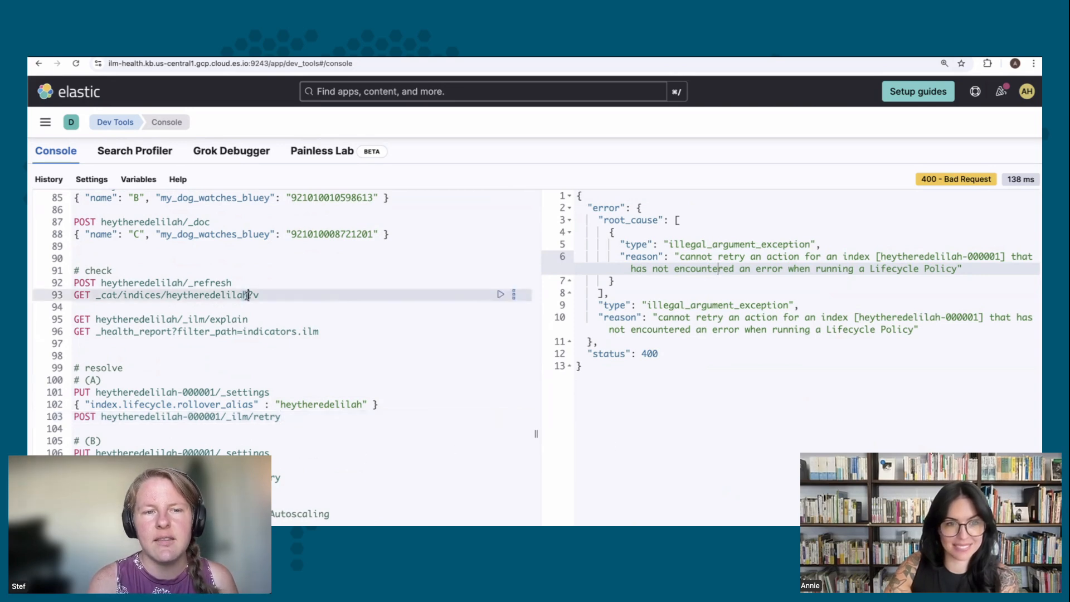
{"action": "left_click", "coordinate": [500, 295]}
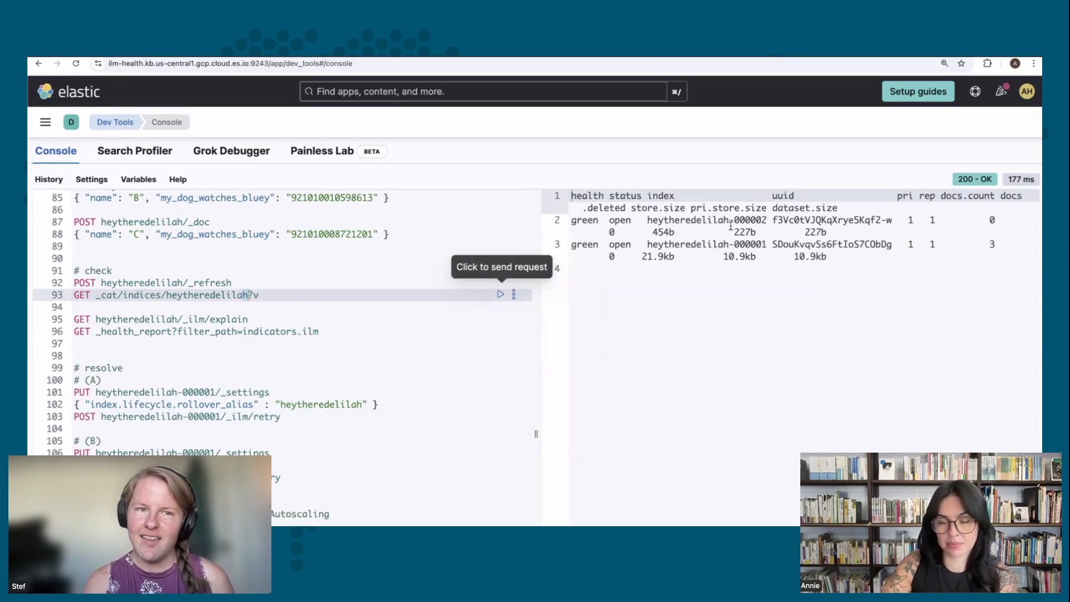
{"action": "left_click", "coordinate": [953, 262]}
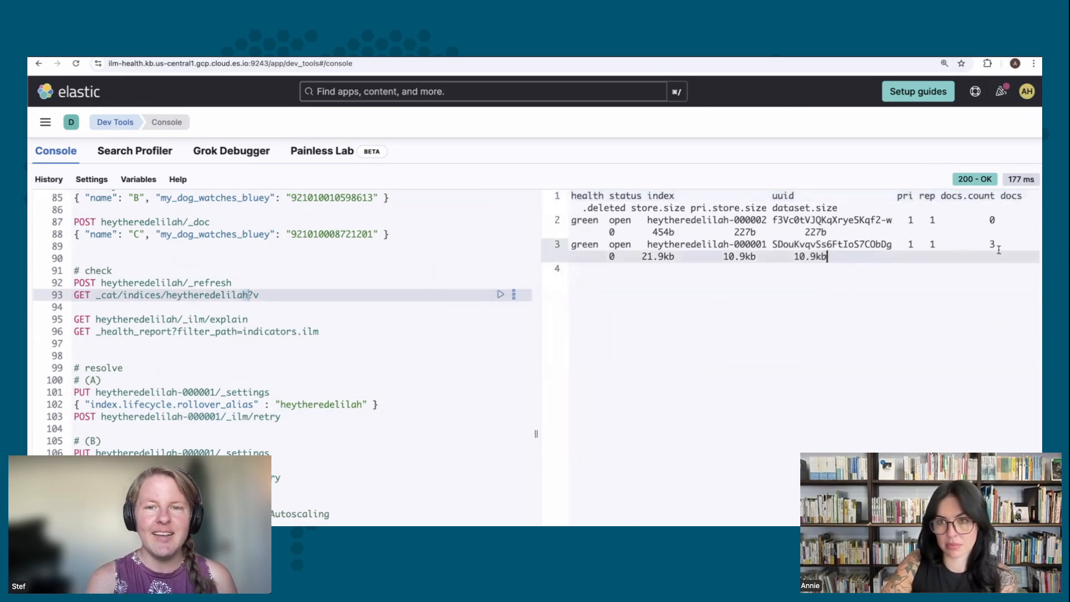
{"action": "left_click", "coordinate": [1002, 222]}
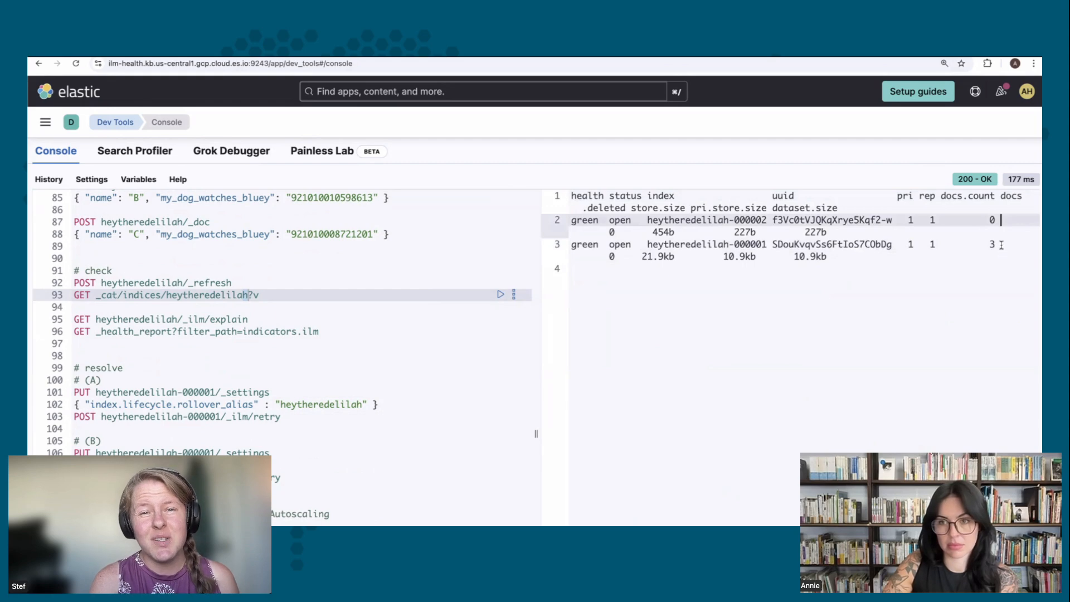
{"action": "left_click", "coordinate": [1004, 245]}
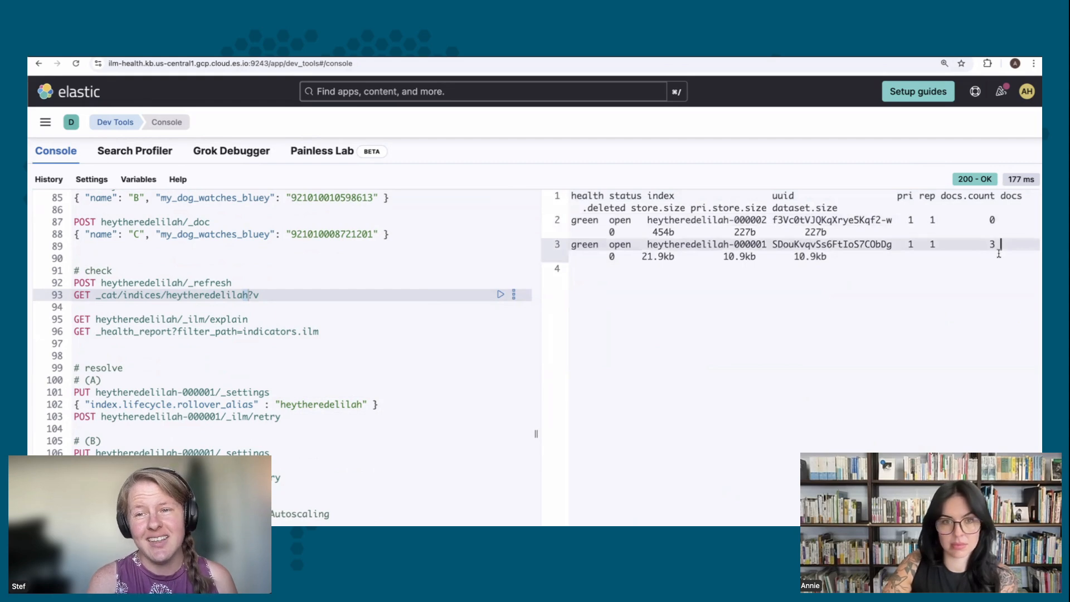
{"action": "left_click", "coordinate": [930, 268]}
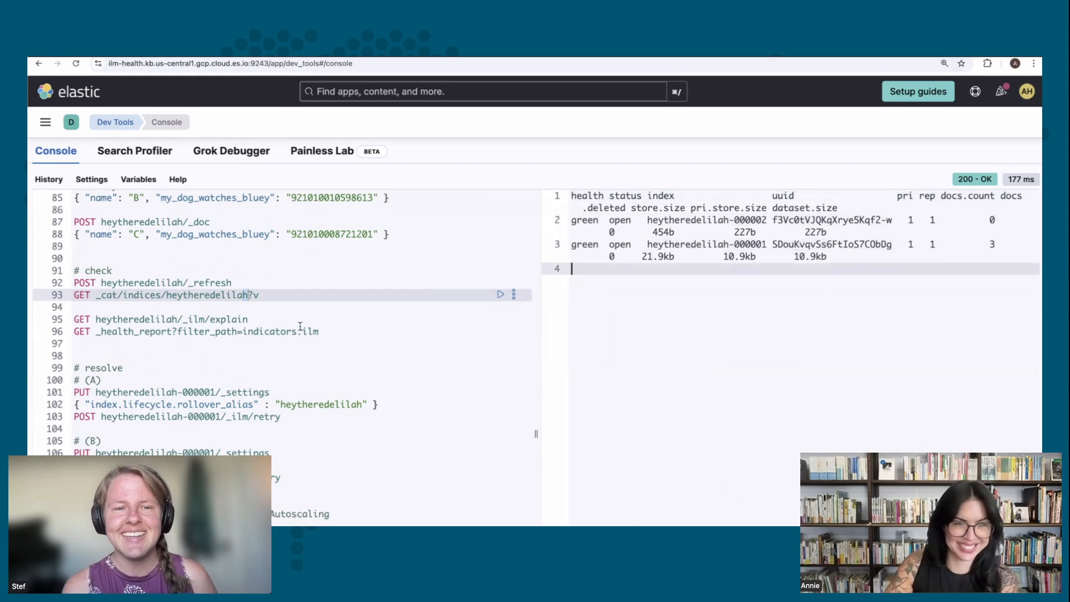
Run the heytheredelilah ILM explain request again and check the phase, action and step of heytheredelilah-000001.
{"action": "left_click", "coordinate": [393, 320]}
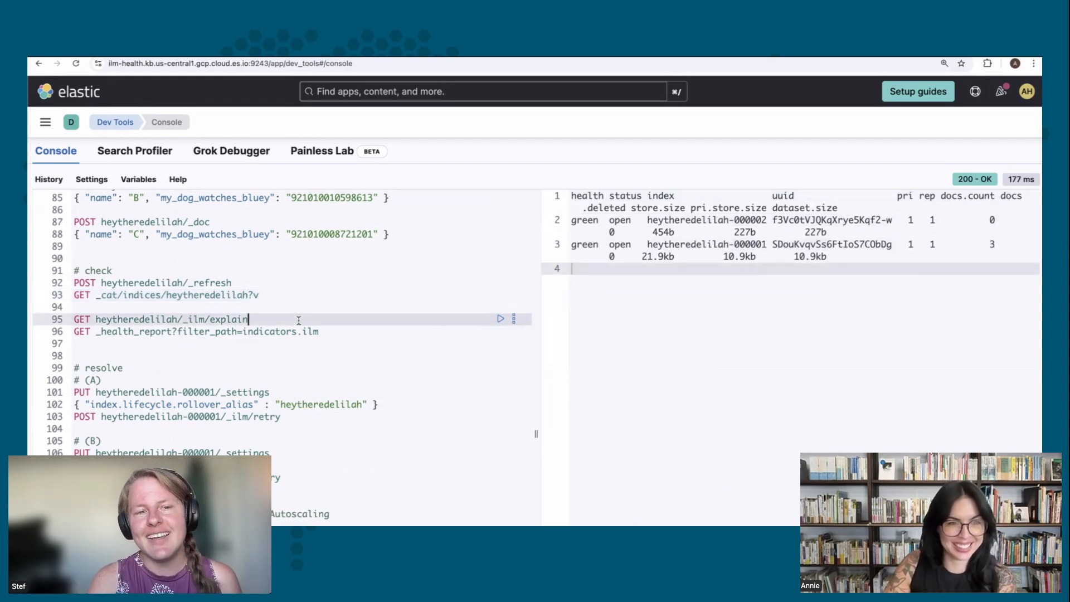
{"action": "left_click", "coordinate": [501, 318]}
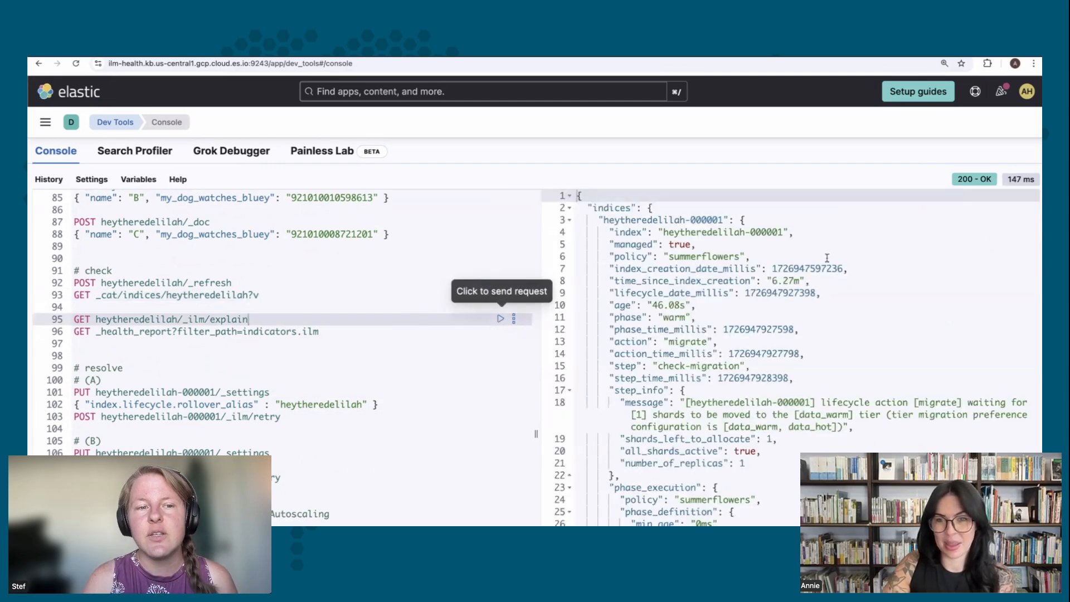
{"action": "left_click", "coordinate": [948, 243]}
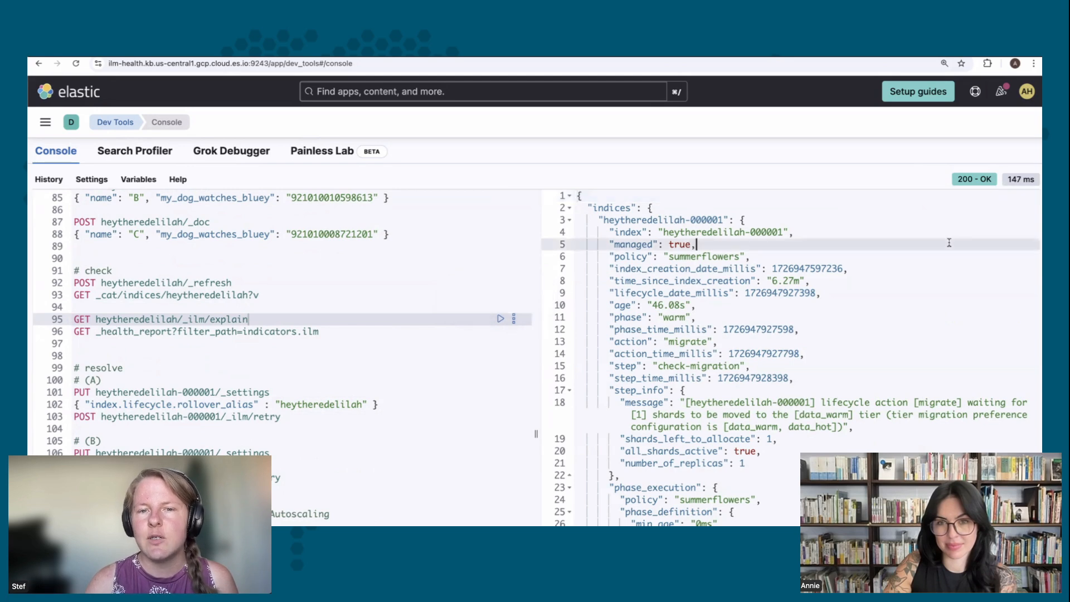
{"action": "left_click", "coordinate": [930, 235]}
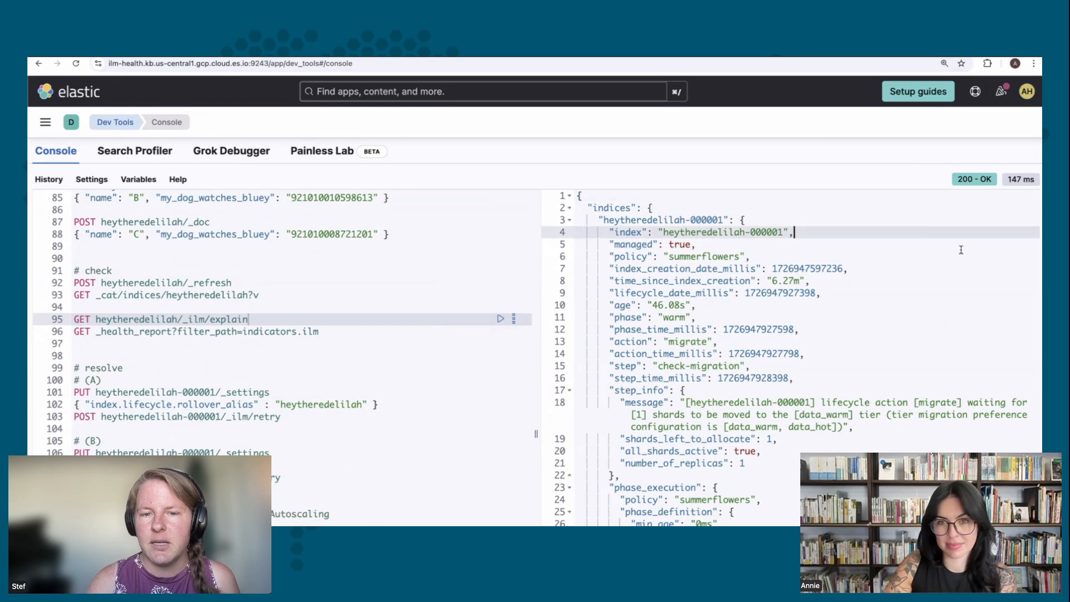
{"action": "left_click", "coordinate": [887, 358]}
{"action": "left_click", "coordinate": [891, 366]}
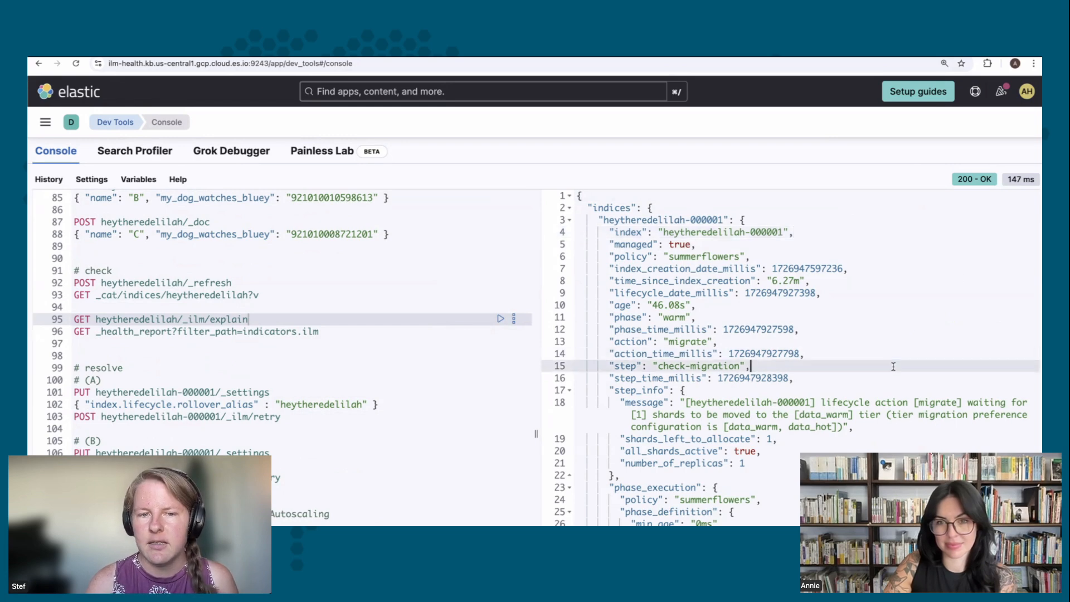
Highlight the step_info message for heytheredelilah-000001 and review its phase_execution details in the ILM explain response.
{"action": "left_click", "coordinate": [616, 402]}
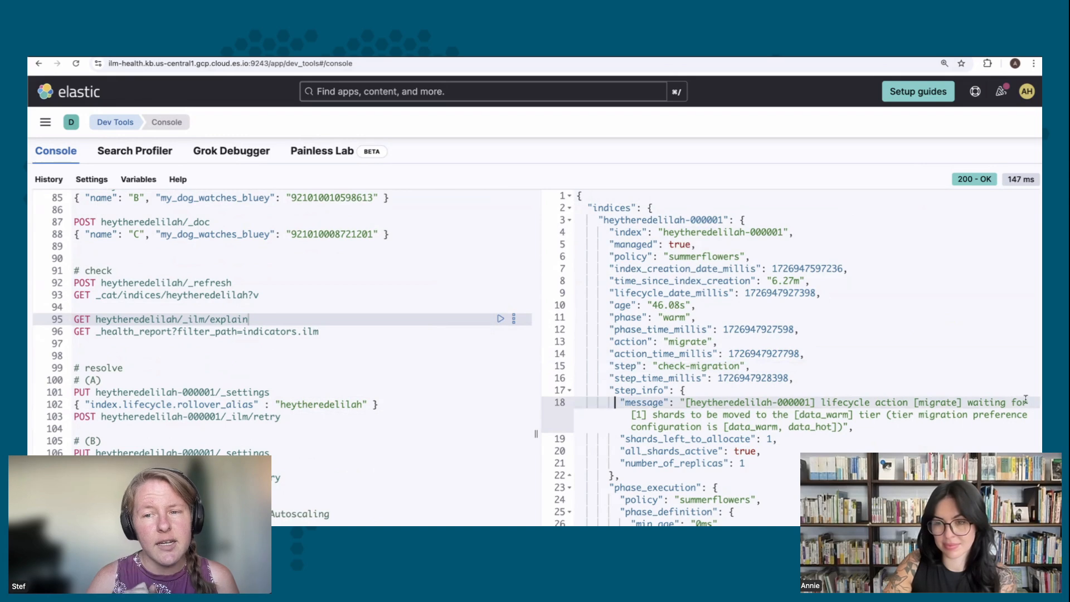
{"action": "triple_click", "coordinate": [746, 415]}
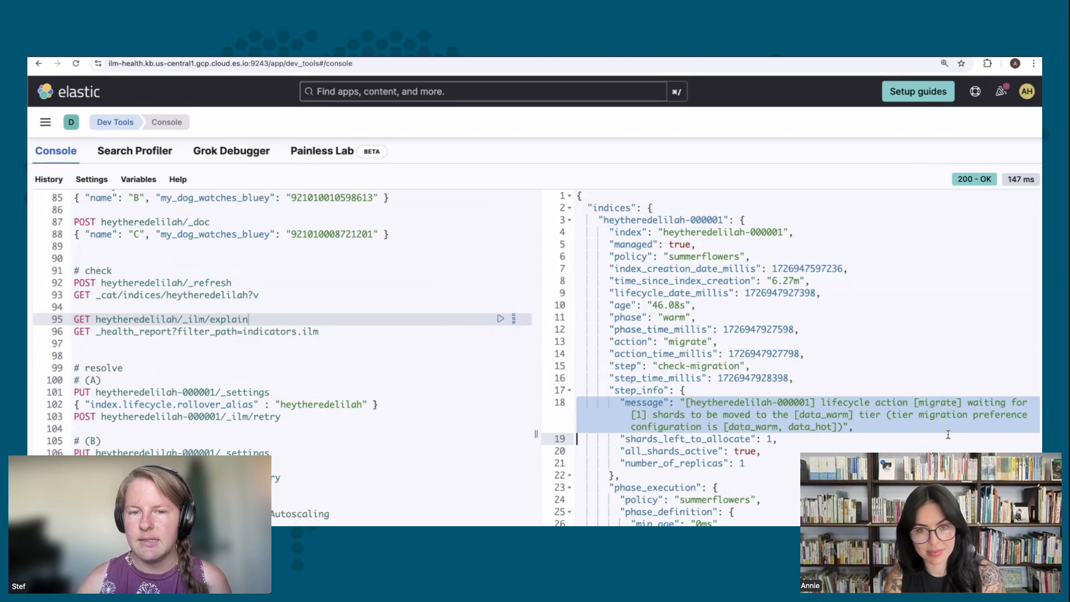
{"action": "scroll", "coordinate": [946, 440], "scroll_direction": "down", "scroll_amount": 2}
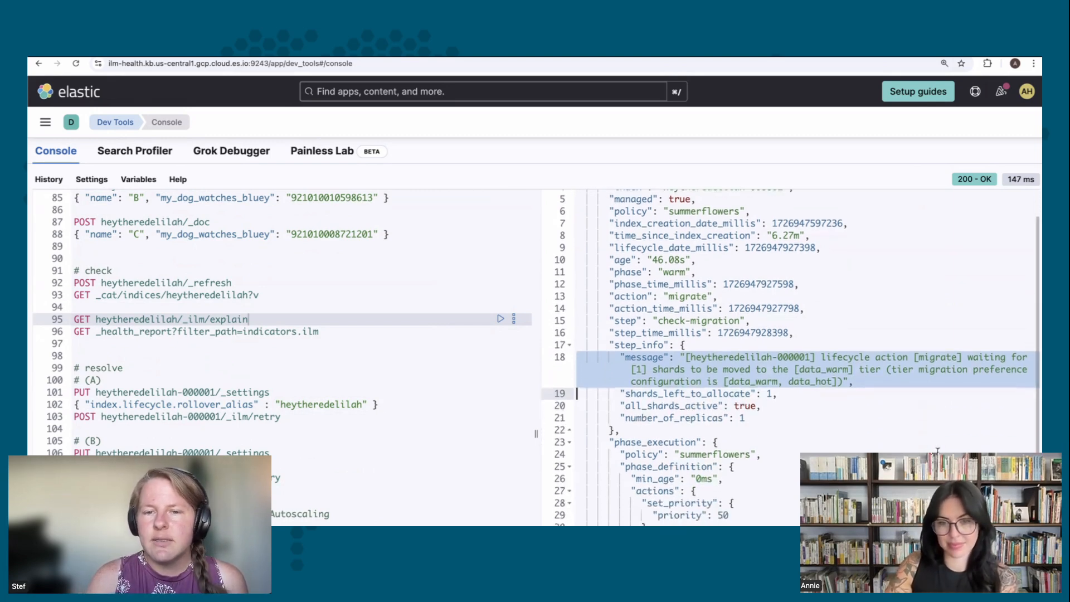
{"action": "scroll", "coordinate": [938, 450], "scroll_direction": "down", "scroll_amount": 5}
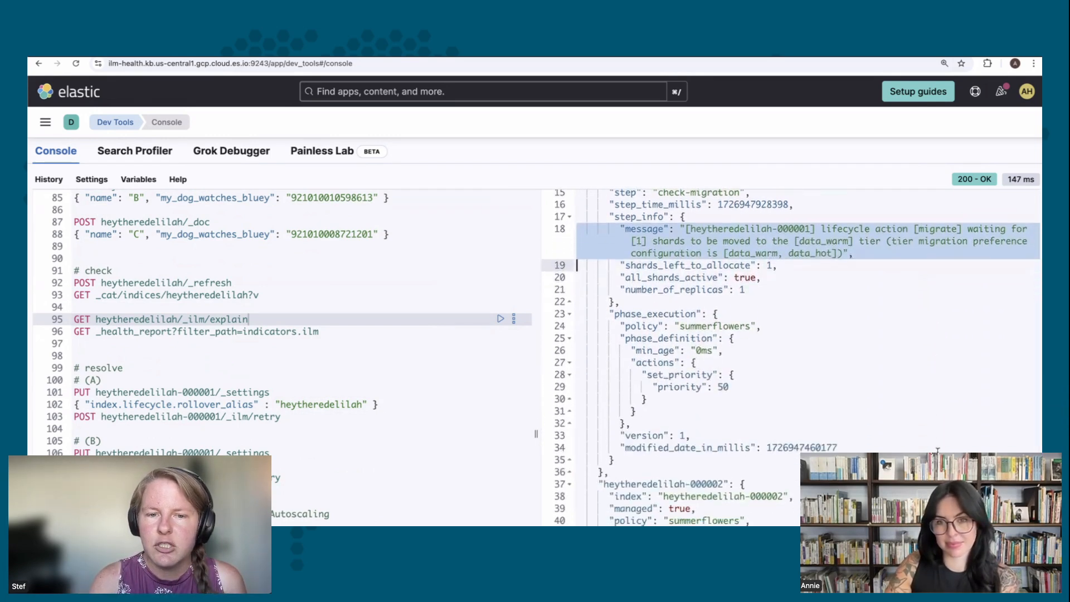
Examine the phase, action and step of heytheredelilah-000002 in the ILM explain response and compare them with those of heytheredelilah-000001.
{"action": "scroll", "coordinate": [938, 450], "scroll_direction": "down", "scroll_amount": 2}
{"action": "left_click", "coordinate": [814, 336]}
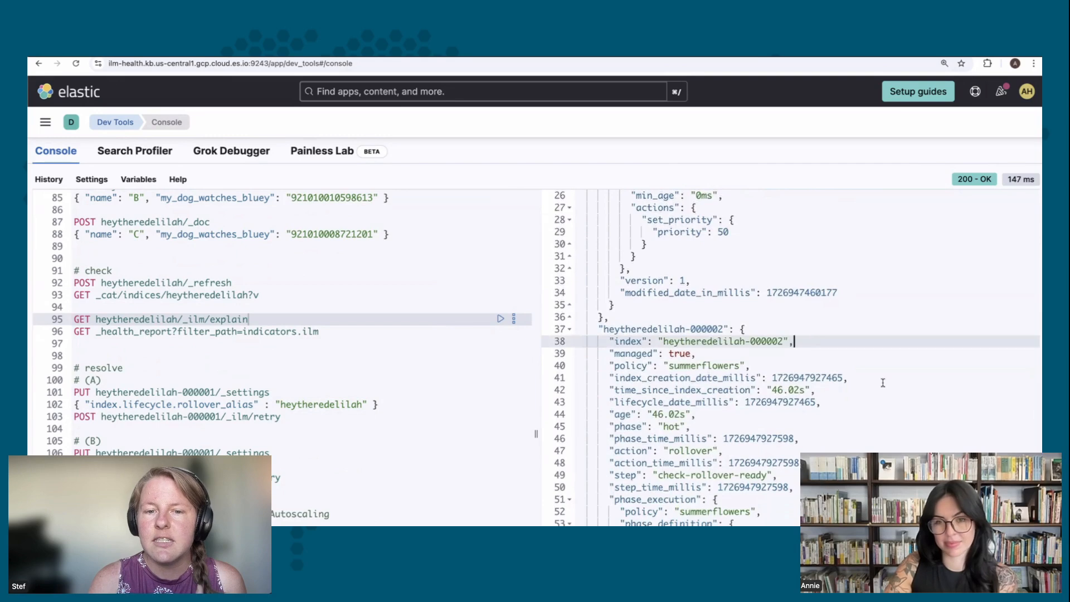
{"action": "scroll", "coordinate": [882, 383], "scroll_direction": "down", "scroll_amount": 1}
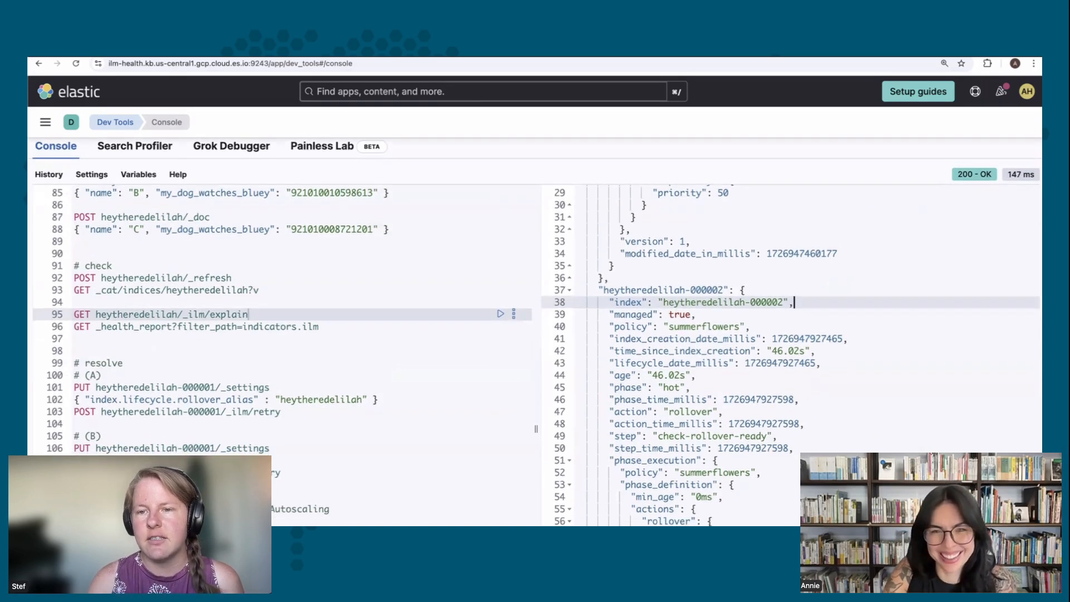
{"action": "scroll", "coordinate": [763, 470], "scroll_direction": "up", "scroll_amount": 1}
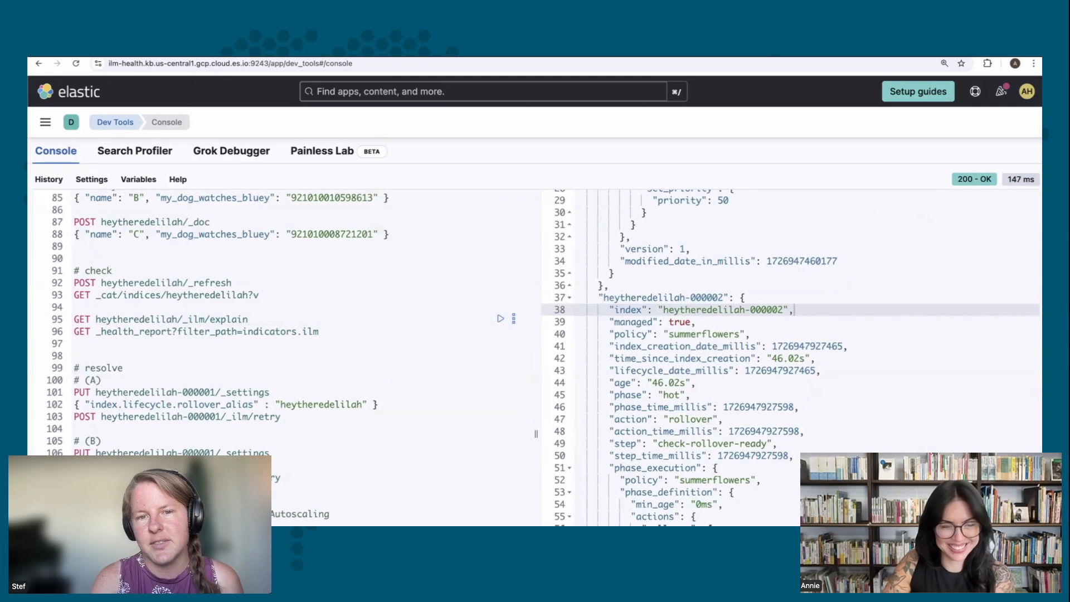
{"action": "scroll", "coordinate": [758, 470], "scroll_direction": "down", "scroll_amount": 2}
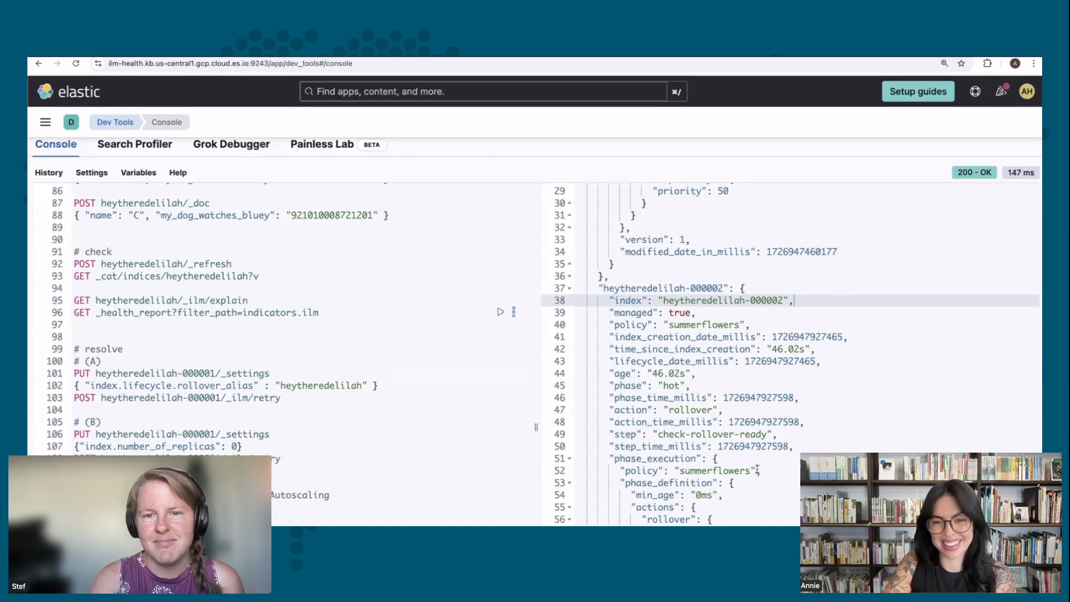
{"action": "scroll", "coordinate": [742, 477], "scroll_direction": "up", "scroll_amount": 2}
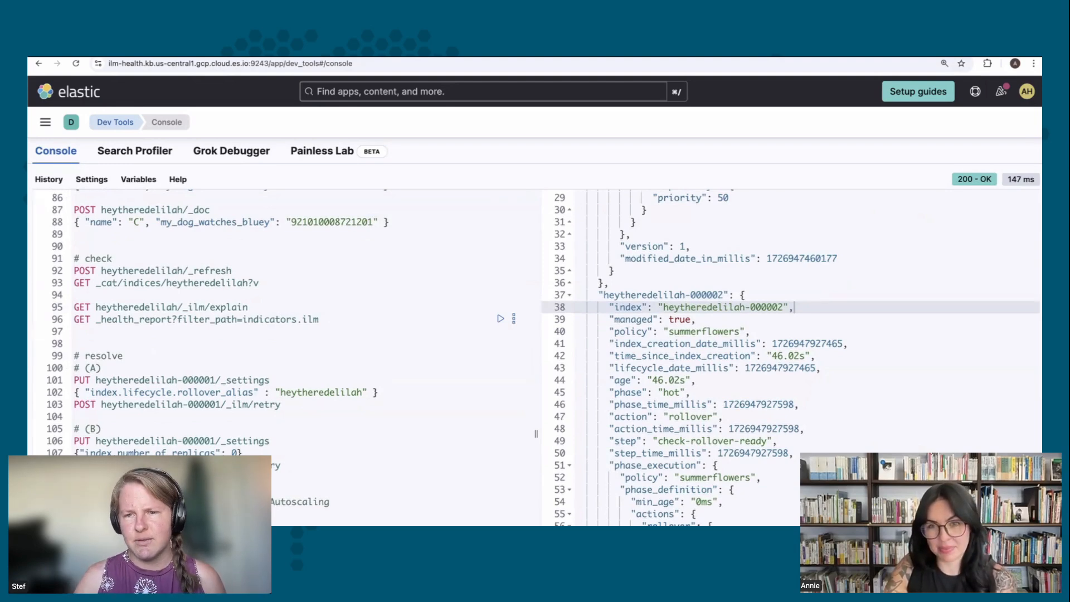
{"action": "scroll", "coordinate": [794, 307], "scroll_direction": "up", "scroll_amount": 10}
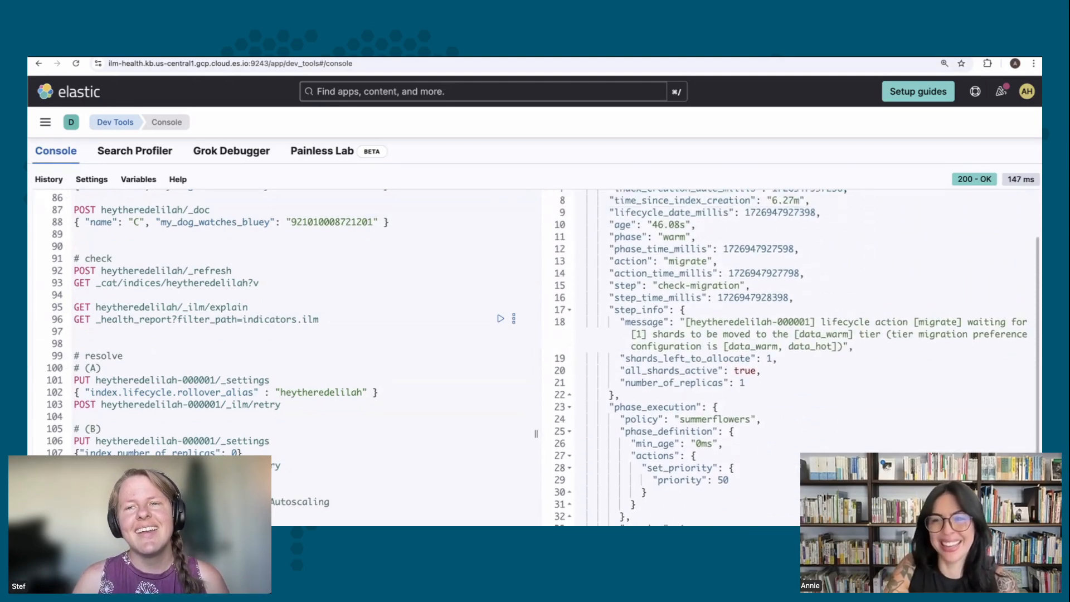
{"action": "scroll", "coordinate": [794, 307], "scroll_direction": "down", "scroll_amount": 10}
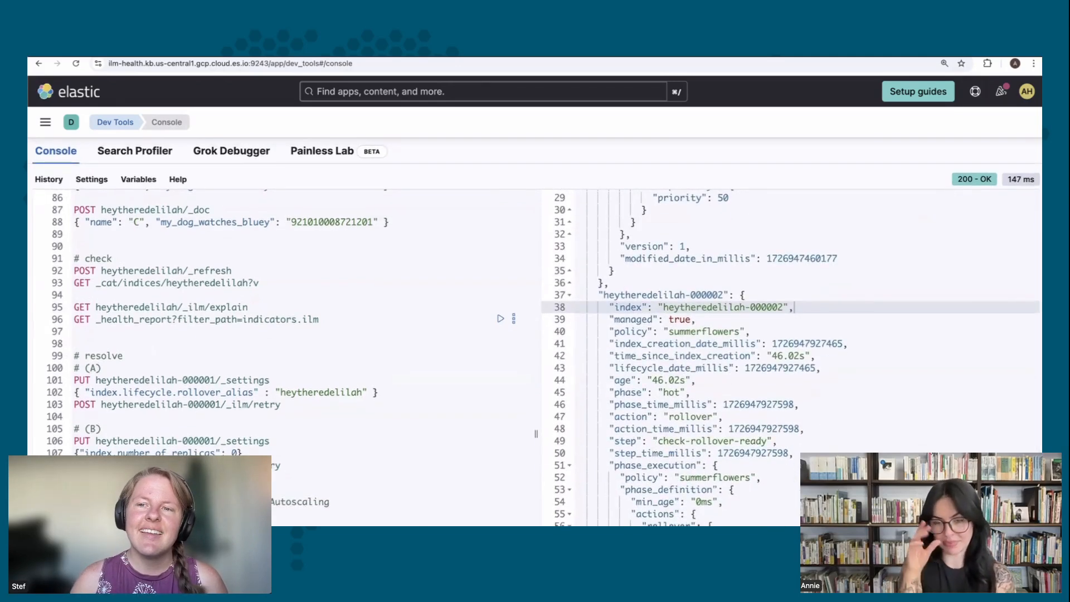
{"action": "left_click", "coordinate": [800, 440]}
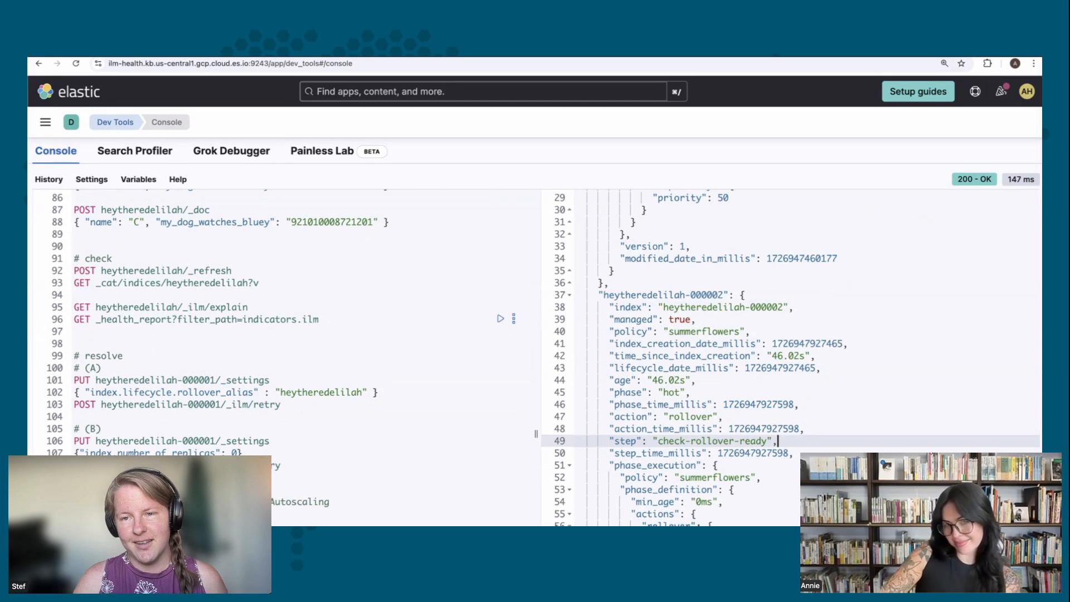
{"action": "scroll", "coordinate": [777, 440], "scroll_direction": "up", "scroll_amount": 5}
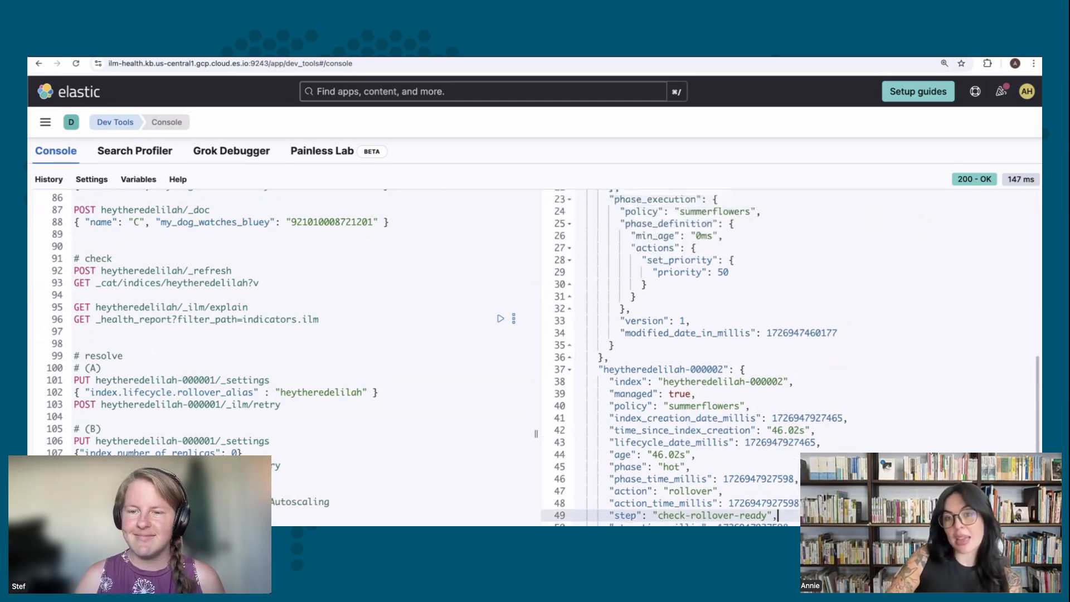
{"action": "scroll", "coordinate": [777, 440], "scroll_direction": "up", "scroll_amount": 3}
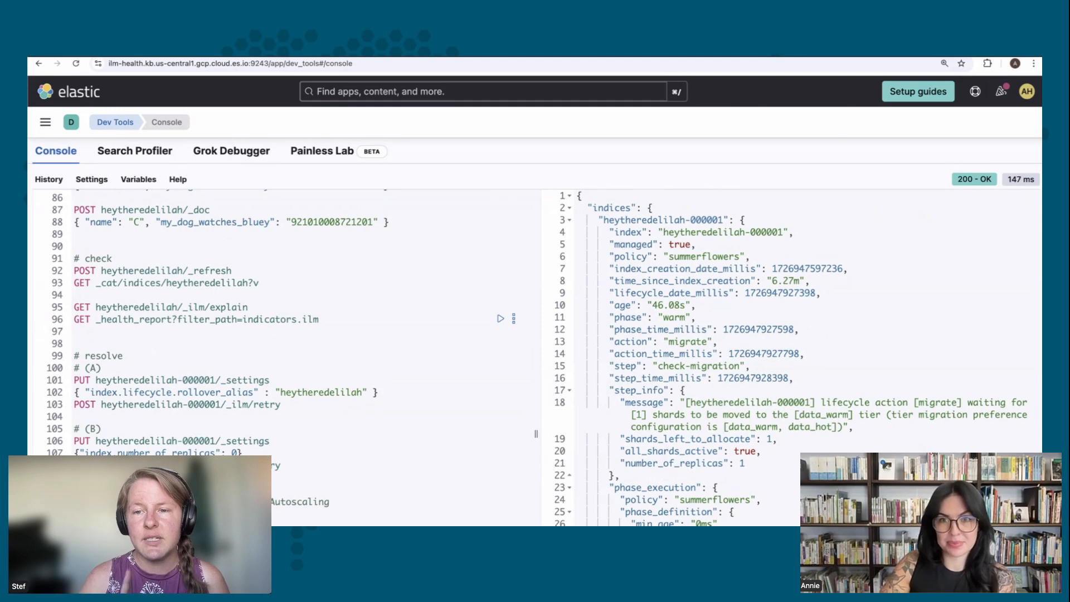
Switch to the ILM_Health deployment page in Elastic Cloud and review the data tier and availability zone of each instance.
{"action": "key", "text": "ctrl+shift+Tab"}
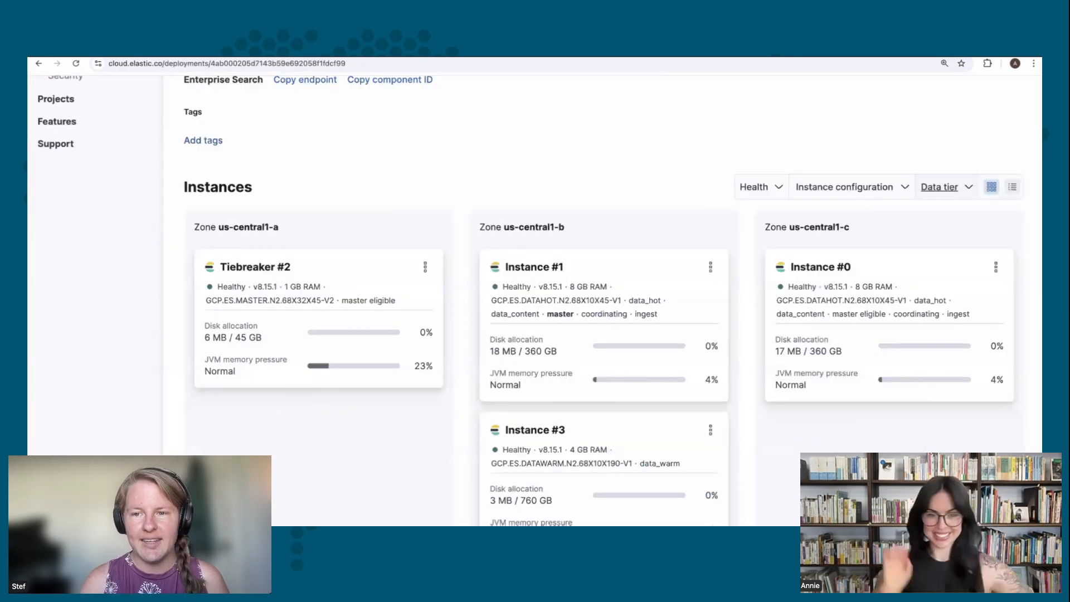
{"action": "scroll", "coordinate": [693, 98], "scroll_direction": "up", "scroll_amount": 1}
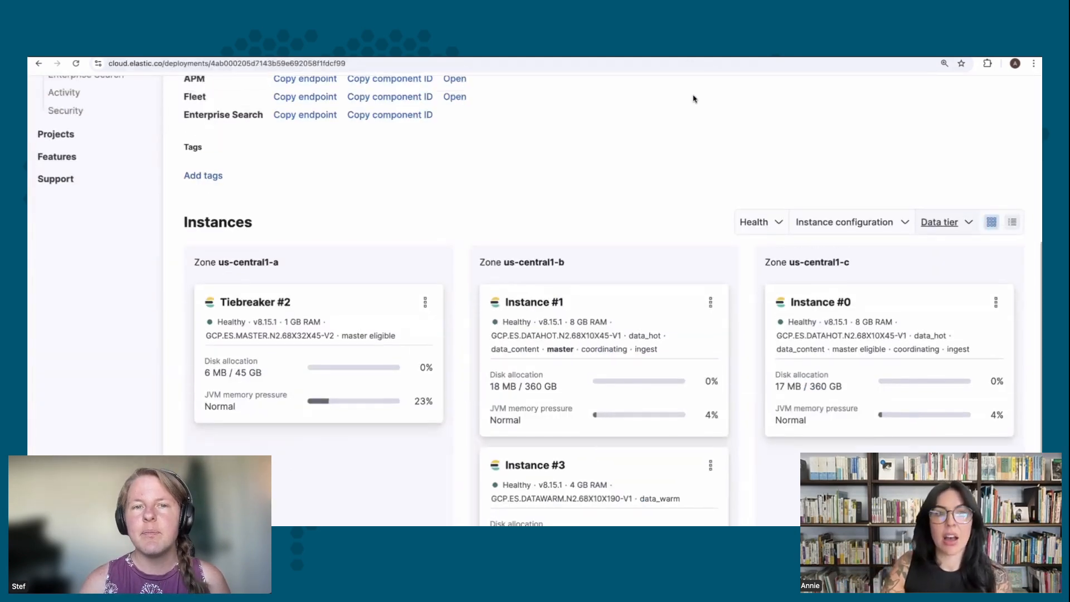
{"action": "scroll", "coordinate": [693, 99], "scroll_direction": "up", "scroll_amount": 6}
{"action": "scroll", "coordinate": [694, 99], "scroll_direction": "down", "scroll_amount": 5}
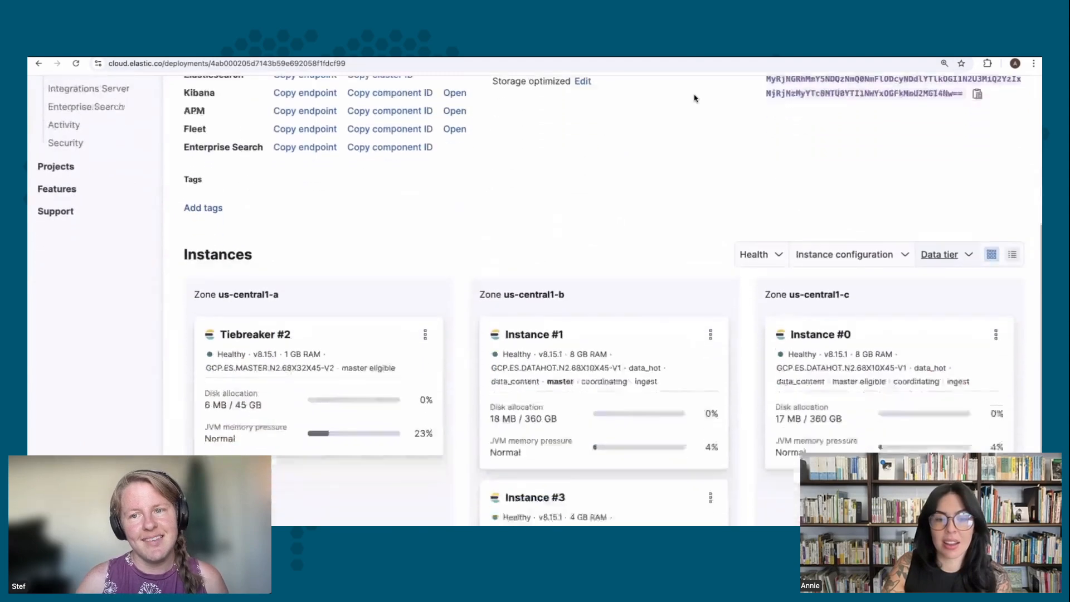
{"action": "scroll", "coordinate": [694, 99], "scroll_direction": "down", "scroll_amount": 5}
{"action": "scroll", "coordinate": [694, 99], "scroll_direction": "up", "scroll_amount": 3}
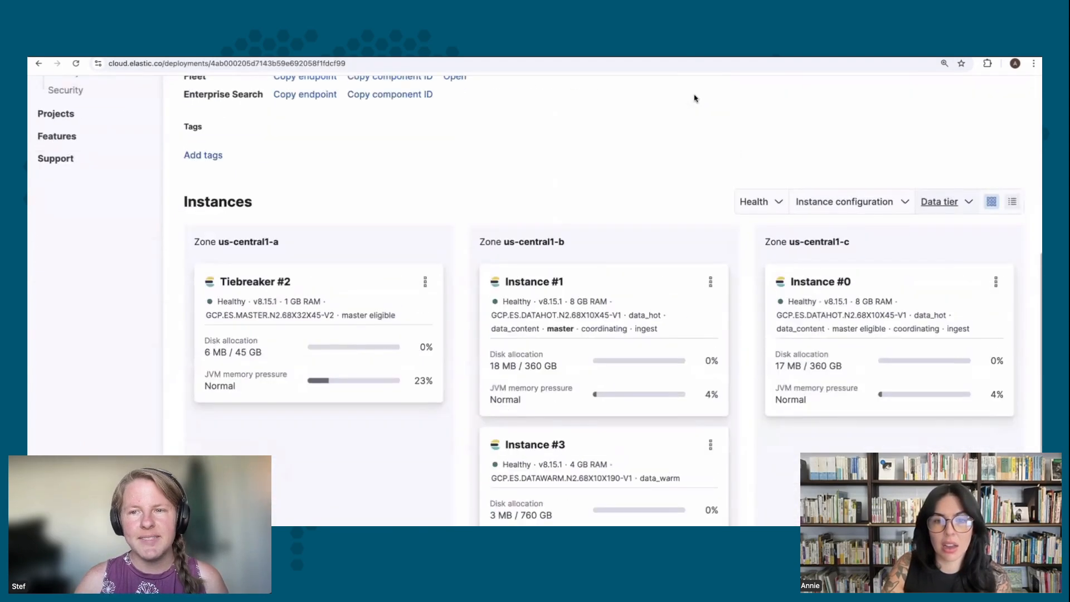
{"action": "scroll", "coordinate": [694, 99], "scroll_direction": "down", "scroll_amount": 2}
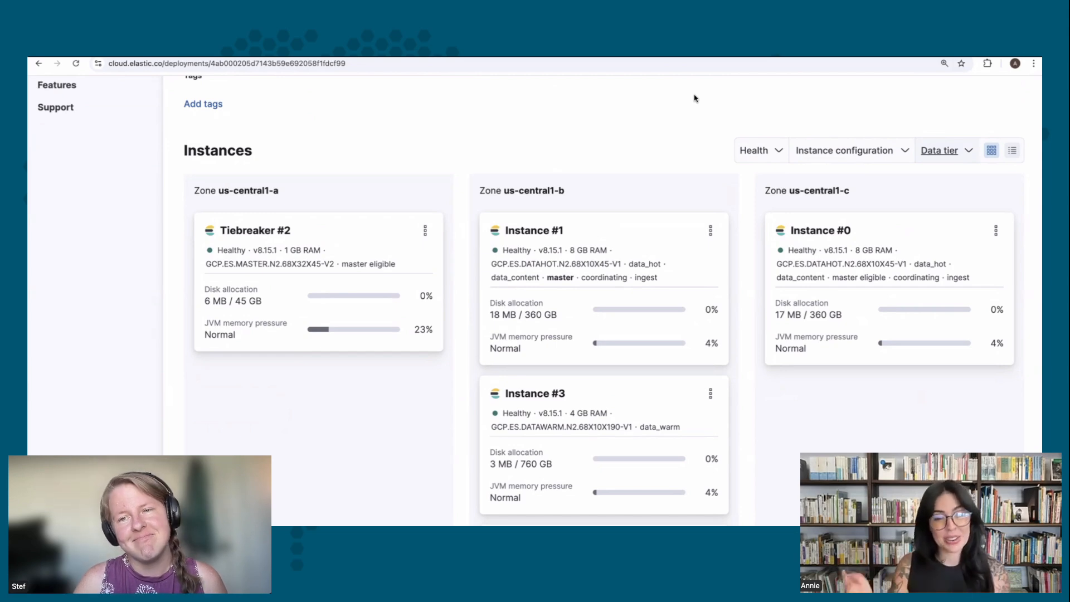
{"action": "scroll", "coordinate": [694, 106], "scroll_direction": "up", "scroll_amount": 3}
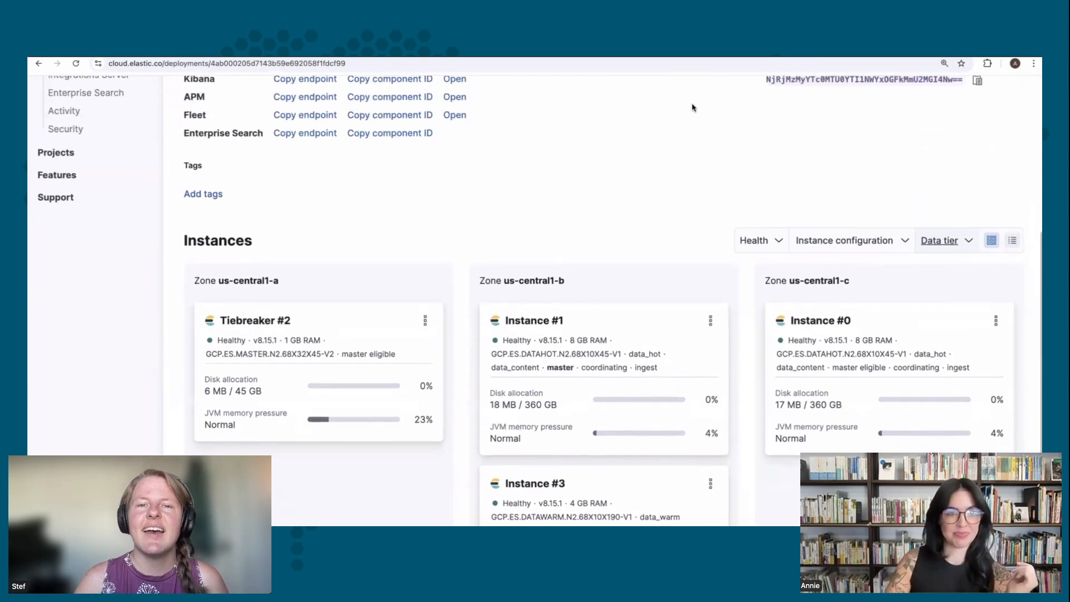
{"action": "scroll", "coordinate": [694, 110], "scroll_direction": "up", "scroll_amount": 5}
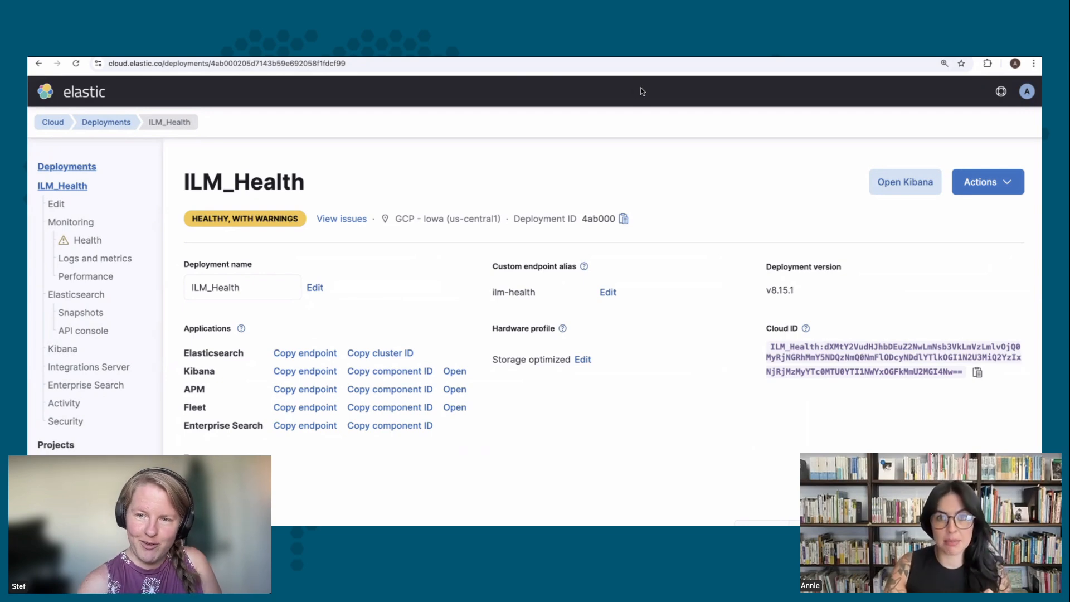
Return to the Kibana Console and set index.number_of_replicas to 0 for heytheredelilah-000001 with the PUT _settings request.
{"action": "left_click", "coordinate": [535, 54]}
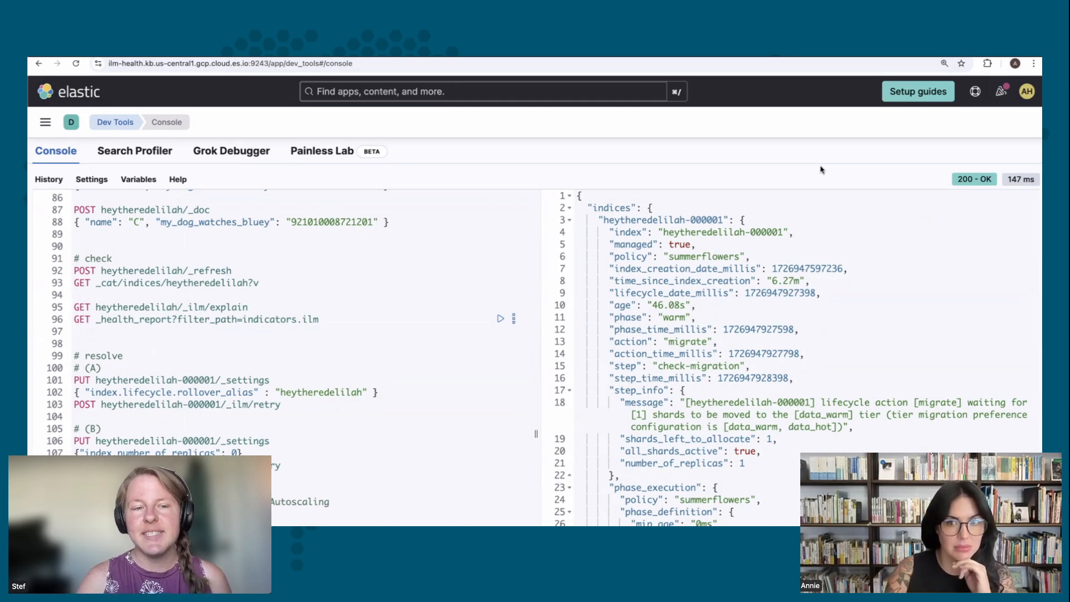
{"action": "left_click", "coordinate": [289, 441]}
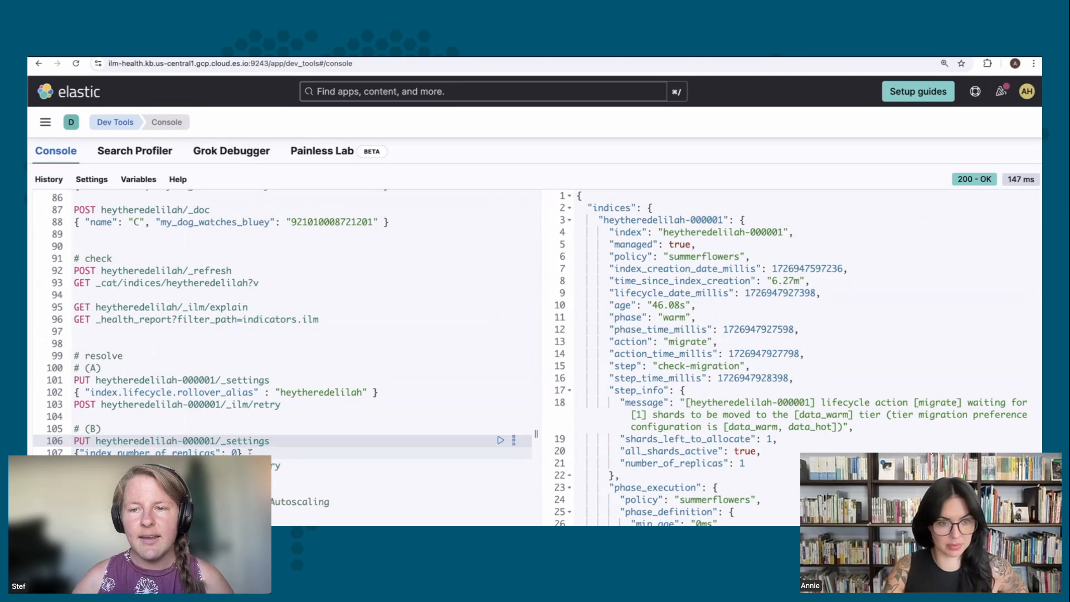
{"action": "left_click", "coordinate": [51, 451]}
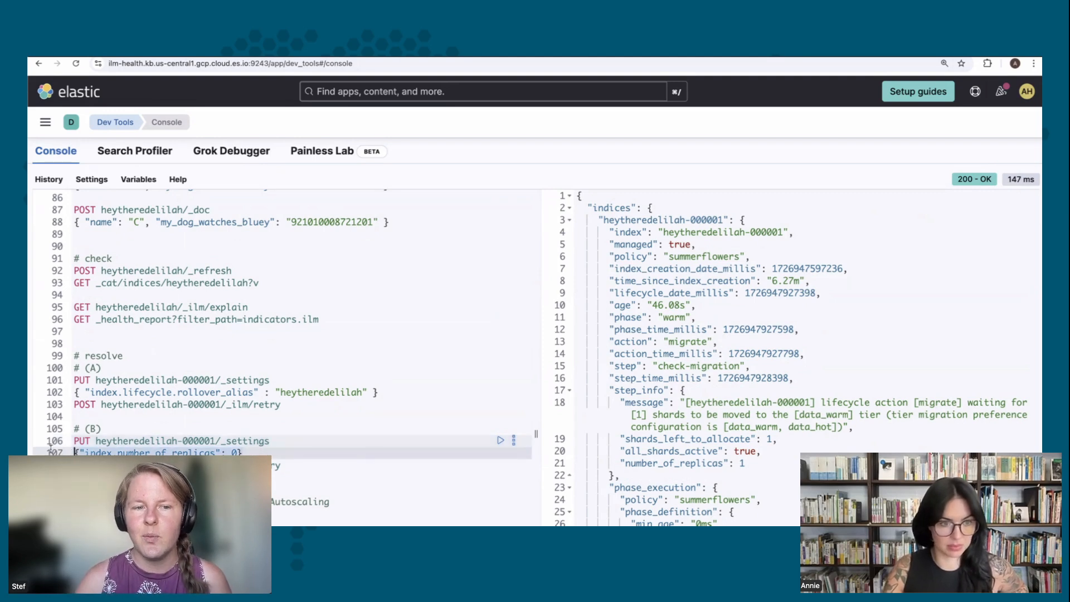
{"action": "left_click", "coordinate": [357, 444]}
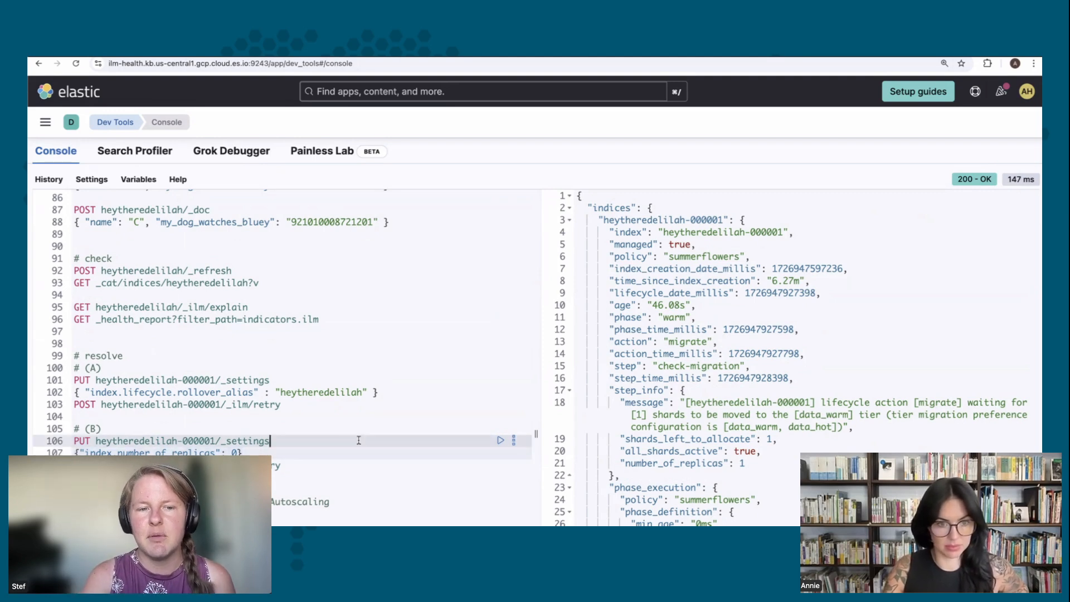
{"action": "left_click", "coordinate": [500, 441]}
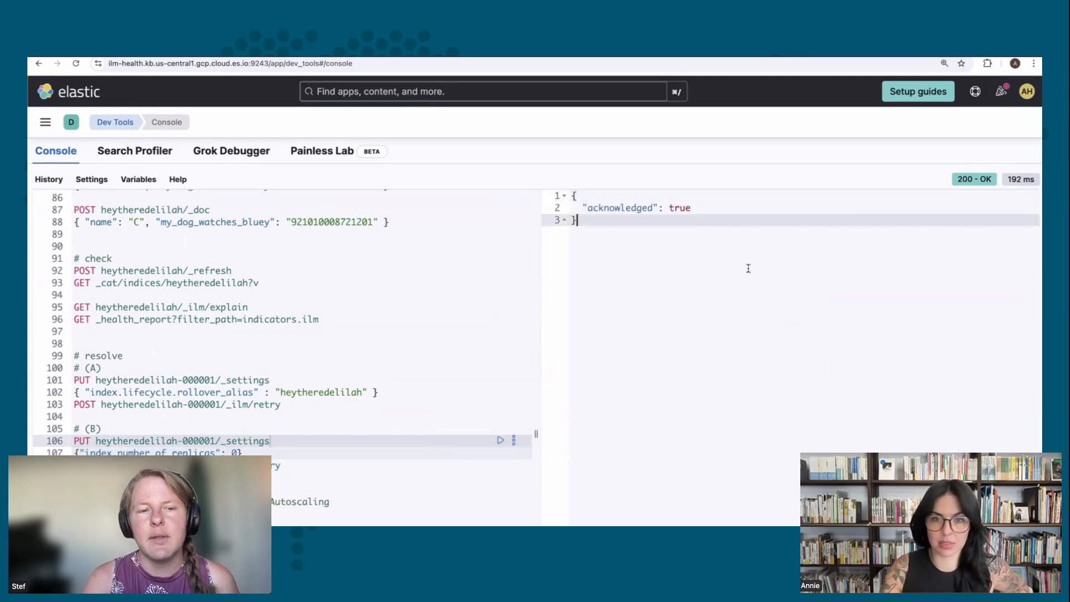
Try the ILM retry request in resolve section (B) and highlight the response to read its reason.
{"action": "left_click", "coordinate": [328, 465]}
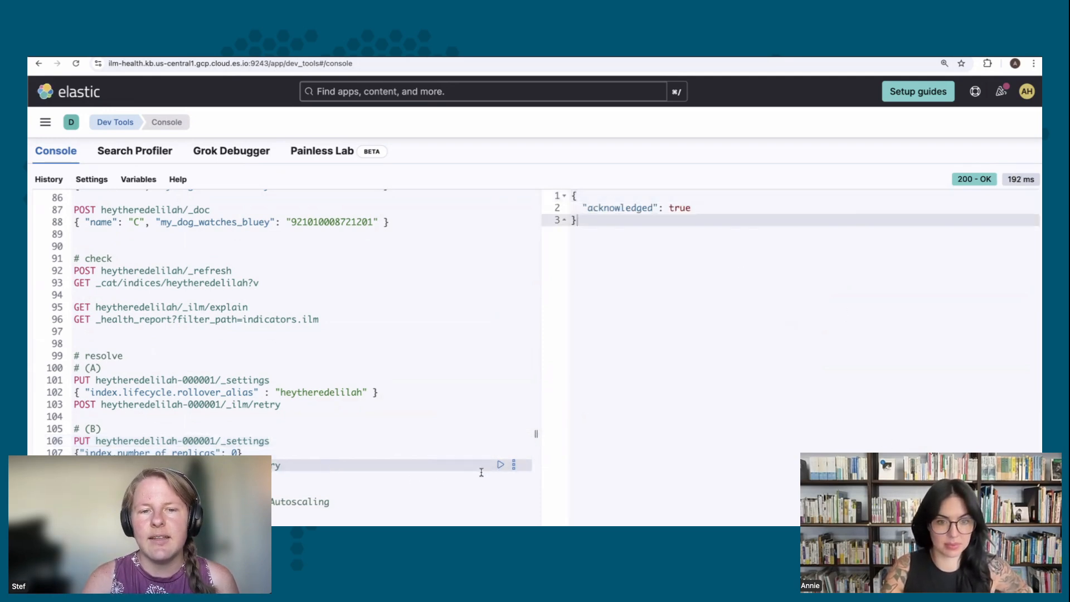
{"action": "left_click", "coordinate": [500, 464]}
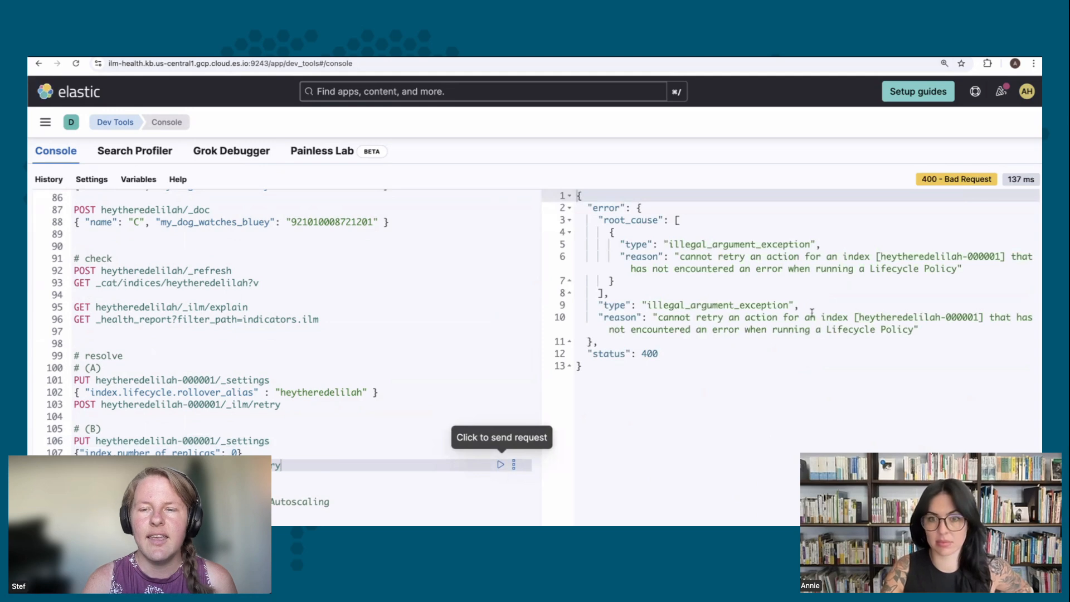
{"action": "left_click_drag", "start_coordinate": [721, 358], "coordinate": [576, 195]}
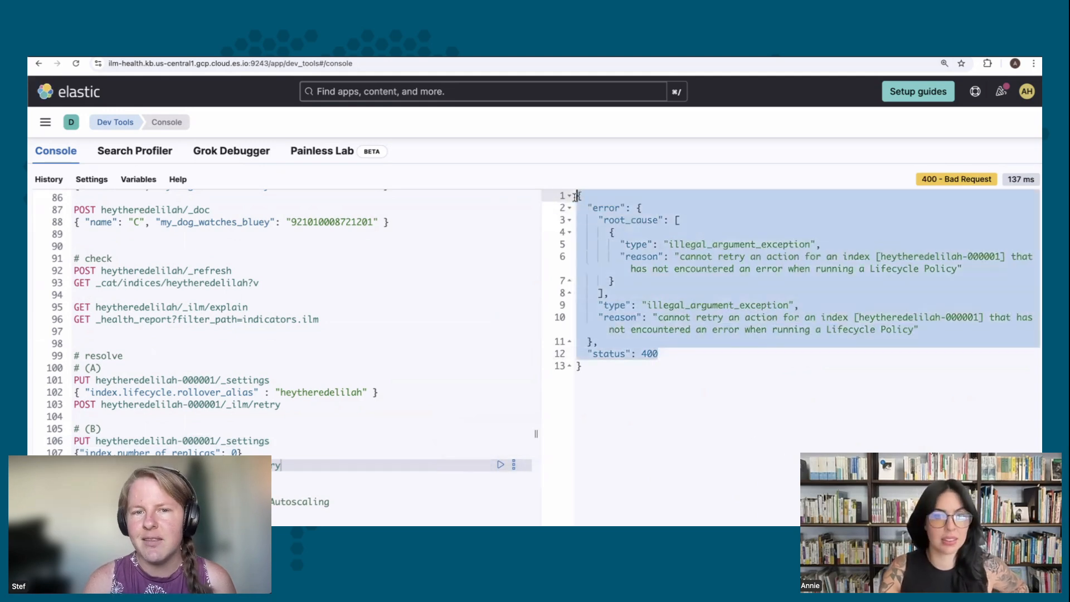
{"action": "left_click", "coordinate": [711, 378]}
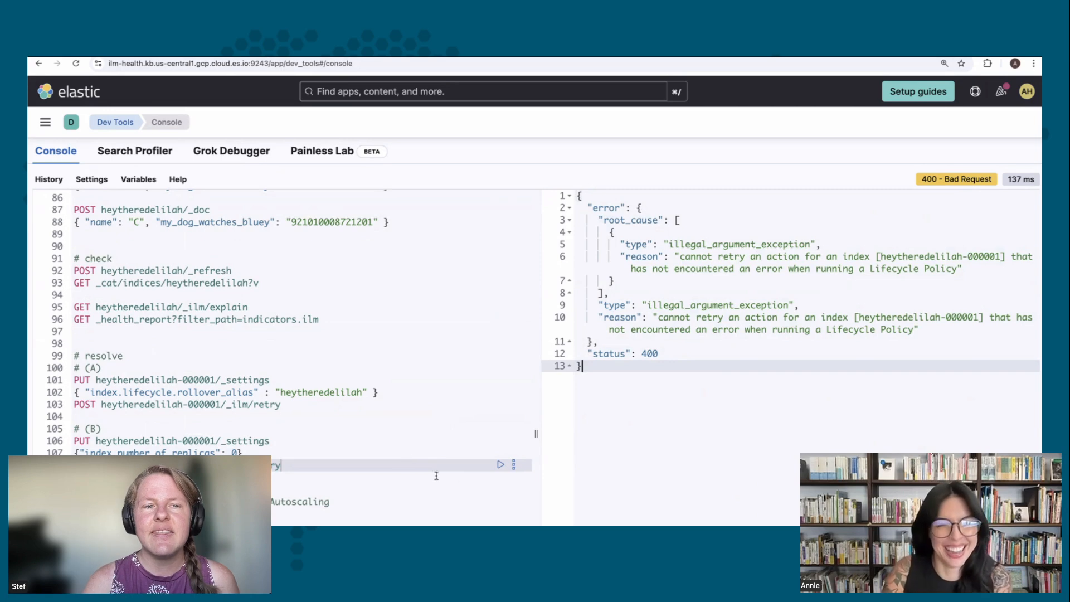
Index the document named "C" twice through POST heytheredelilah/_doc.
{"action": "left_click", "coordinate": [182, 282]}
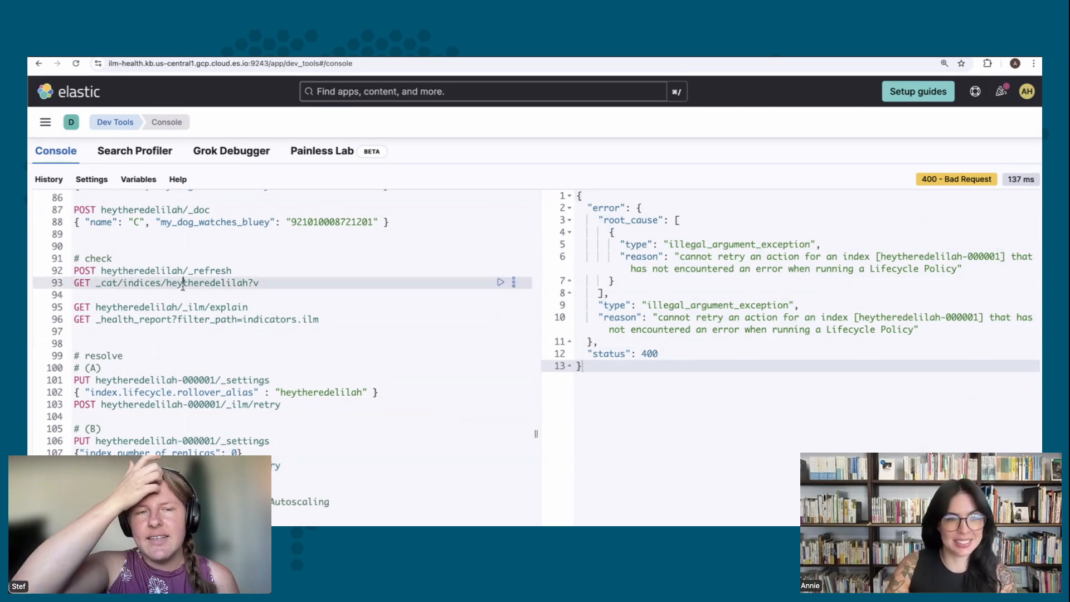
{"action": "left_click", "coordinate": [218, 210]}
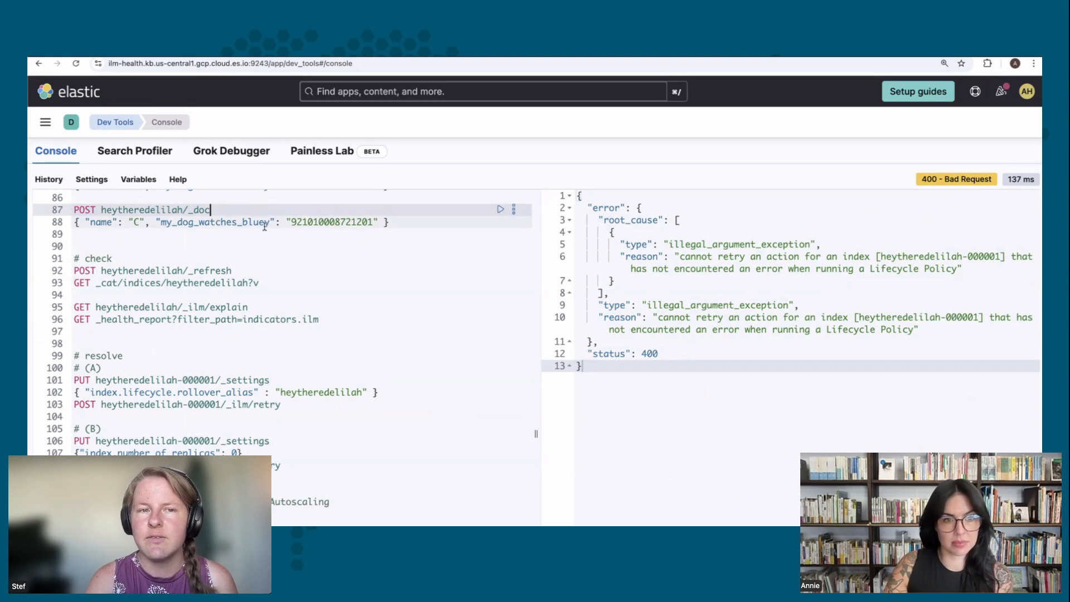
{"action": "left_click", "coordinate": [500, 210]}
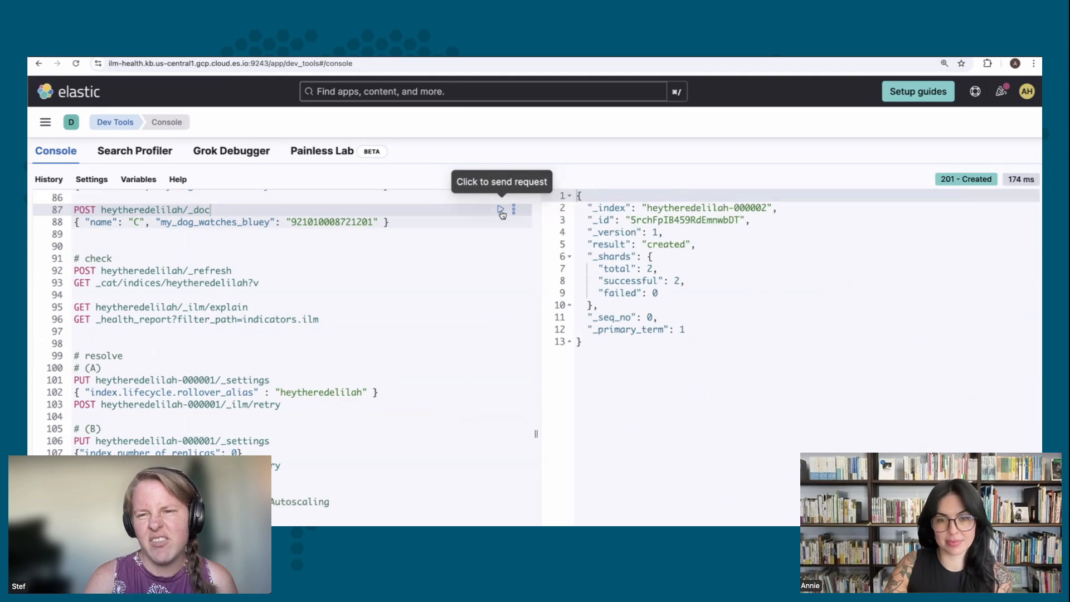
{"action": "left_click", "coordinate": [500, 210]}
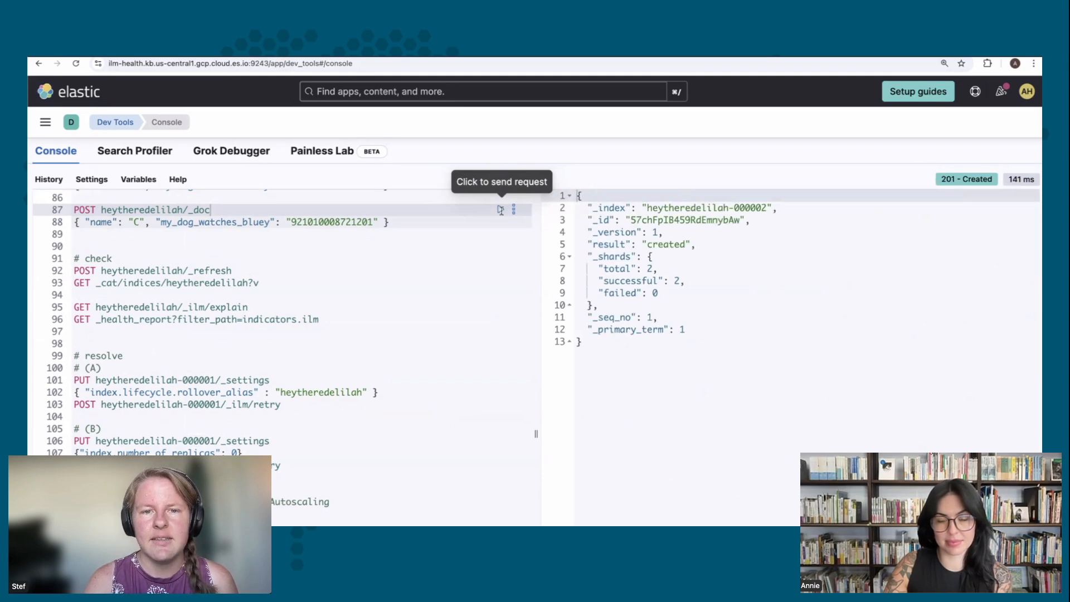
{"action": "left_click", "coordinate": [631, 426]}
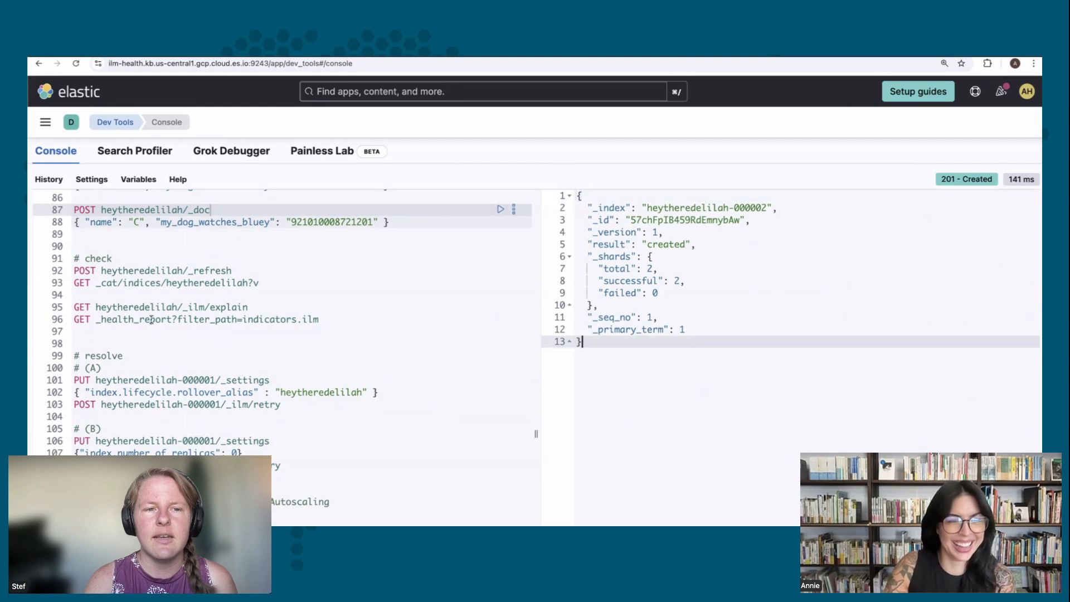
Refresh heytheredelilah and list its indices with GET _cat/indices/heytheredelilah?v to check replica and document counts.
{"action": "left_click", "coordinate": [210, 272]}
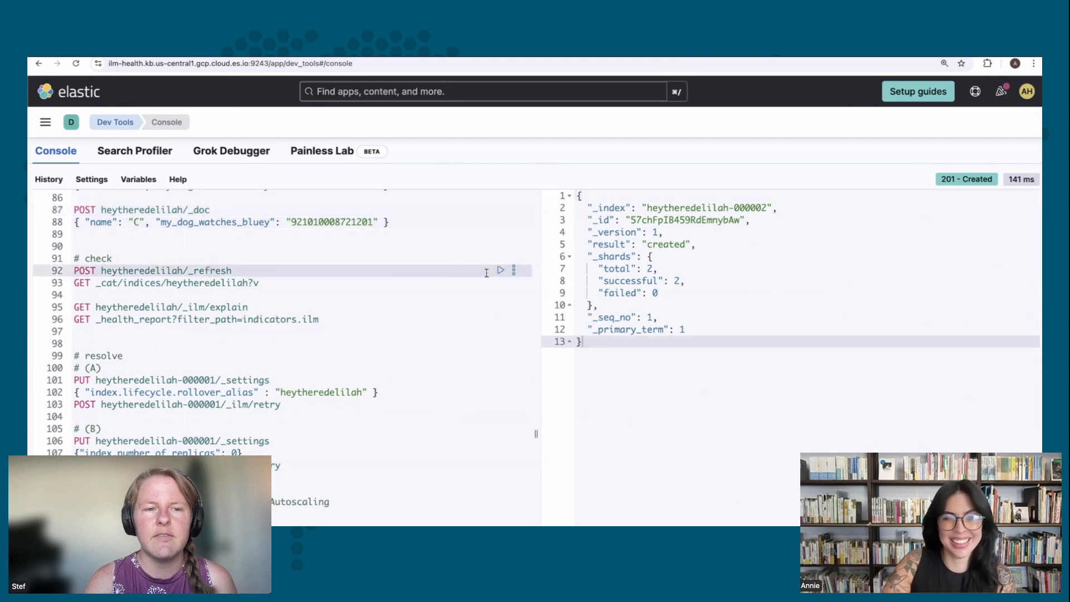
{"action": "left_click", "coordinate": [501, 270]}
{"action": "left_click", "coordinate": [409, 284]}
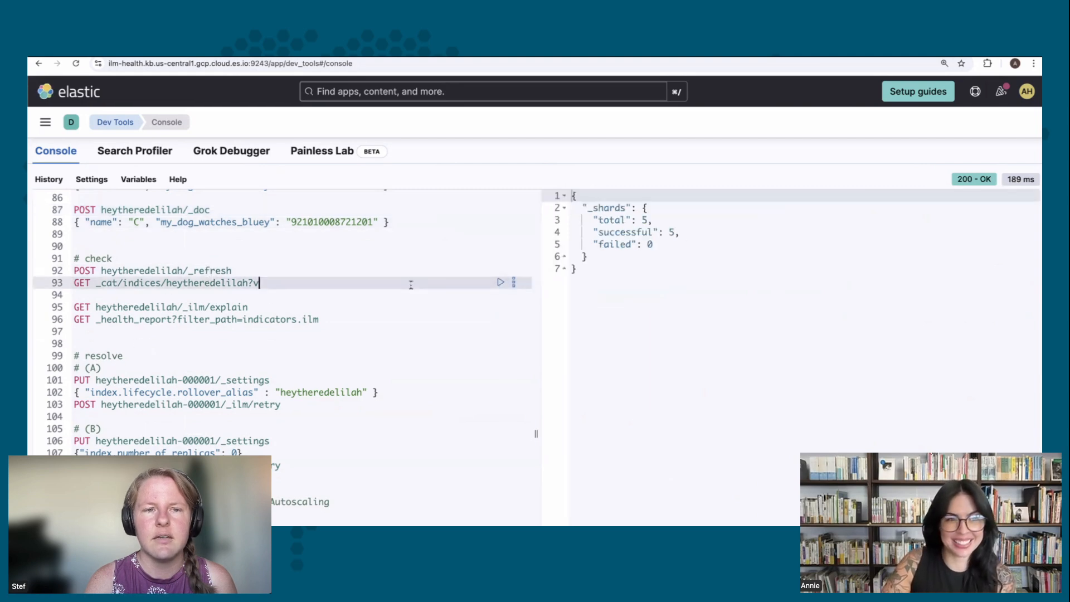
{"action": "left_click", "coordinate": [500, 283]}
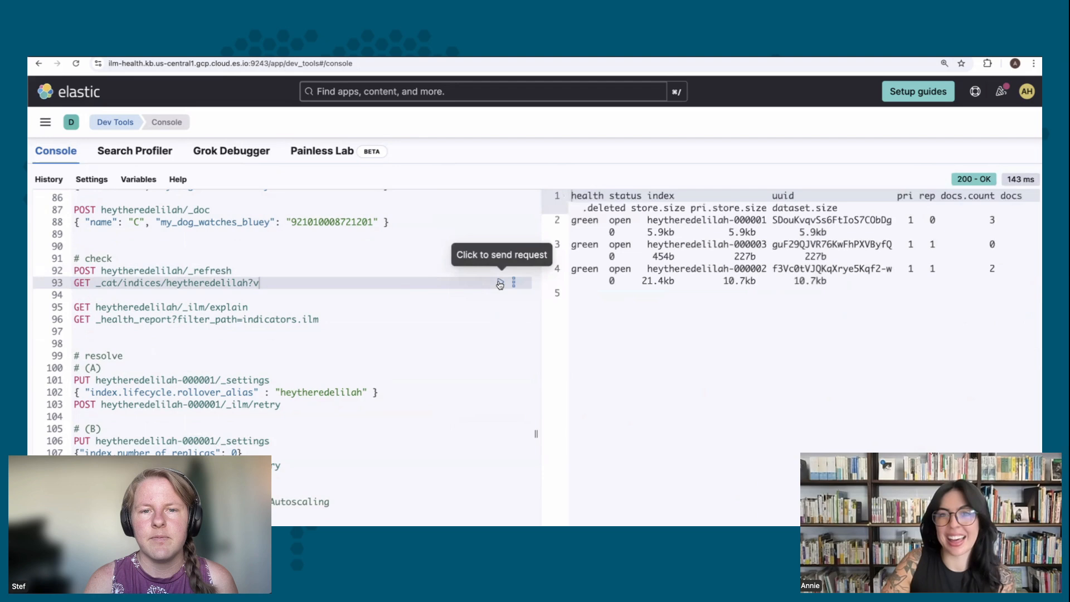
{"action": "left_click", "coordinate": [575, 370]}
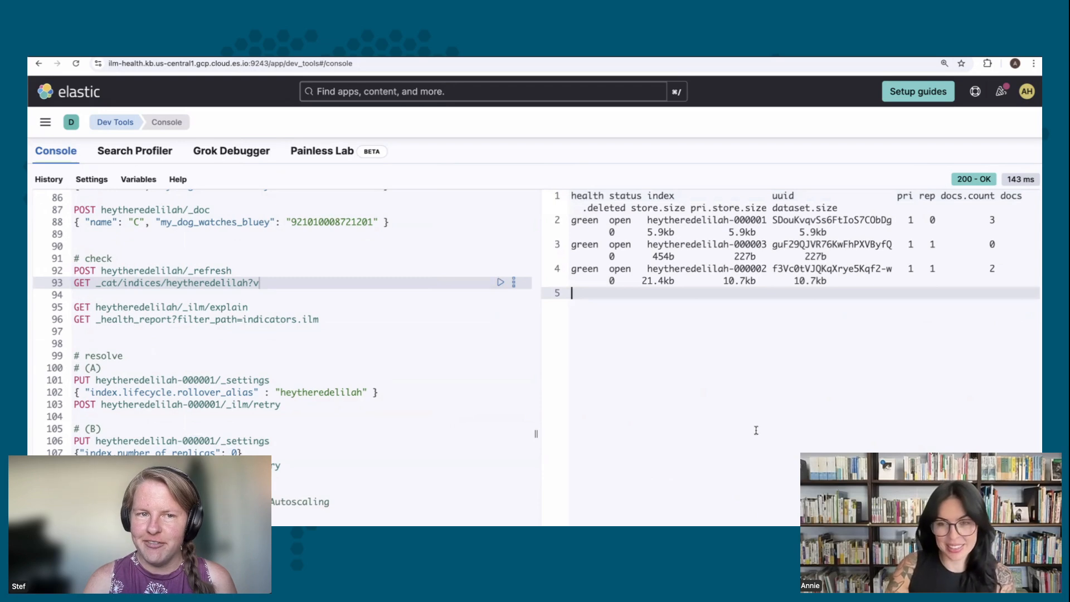
Run GET heytheredelilah/_ilm/explain and look through the response for the lifecycle phase and step of each index.
{"action": "left_click", "coordinate": [227, 307]}
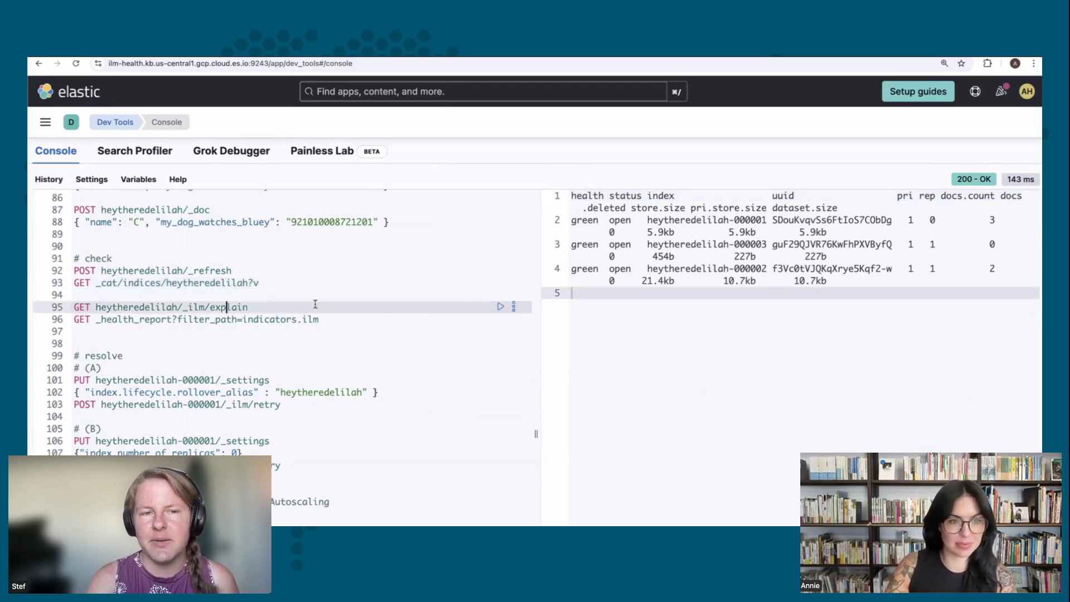
{"action": "left_click", "coordinate": [500, 307]}
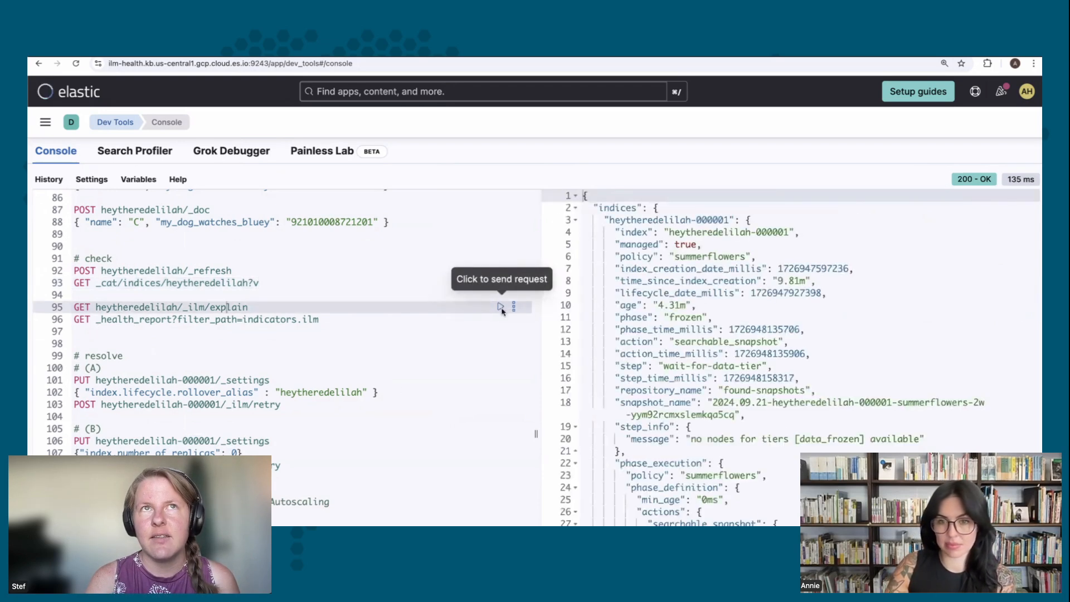
{"action": "scroll", "coordinate": [781, 413], "scroll_direction": "down", "scroll_amount": 1}
{"action": "scroll", "coordinate": [781, 413], "scroll_direction": "down", "scroll_amount": 5}
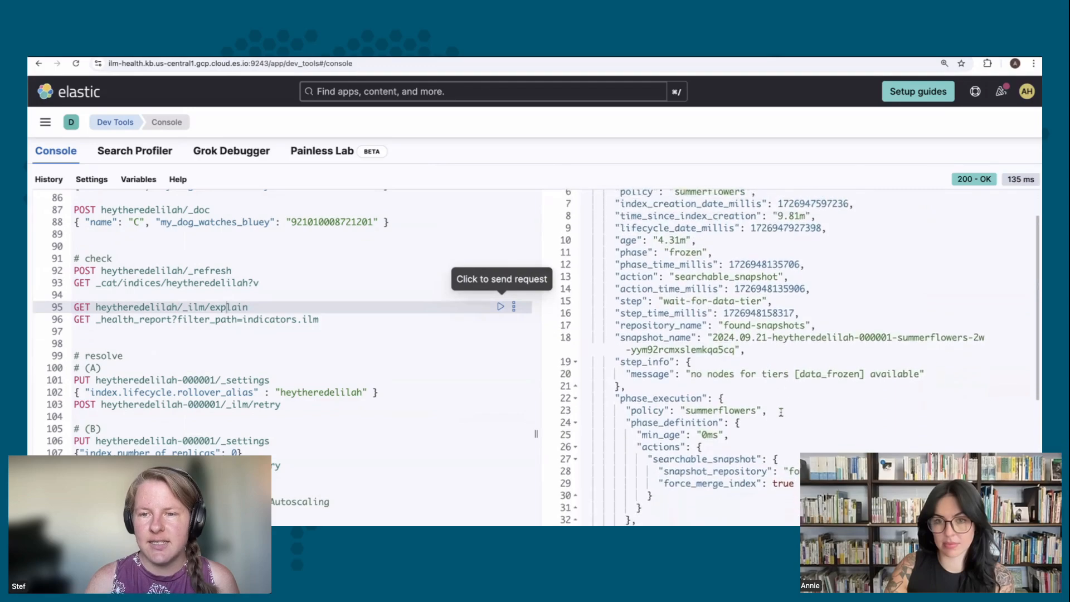
{"action": "scroll", "coordinate": [779, 412], "scroll_direction": "up", "scroll_amount": 4}
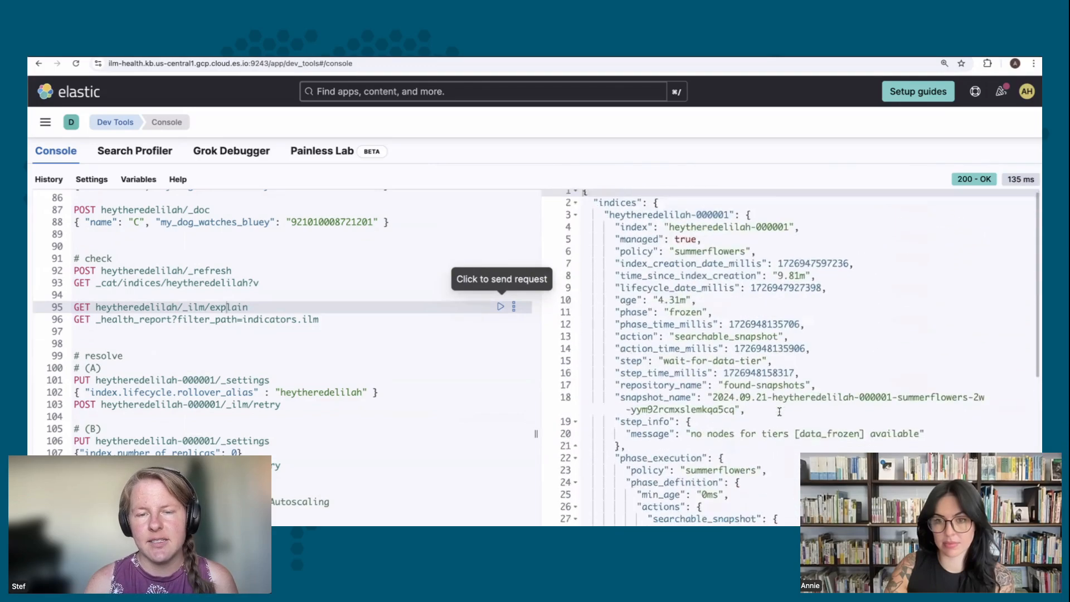
{"action": "scroll", "coordinate": [779, 411], "scroll_direction": "down", "scroll_amount": 11}
{"action": "left_click", "coordinate": [917, 359]}
{"action": "scroll", "coordinate": [917, 358], "scroll_direction": "down", "scroll_amount": 4}
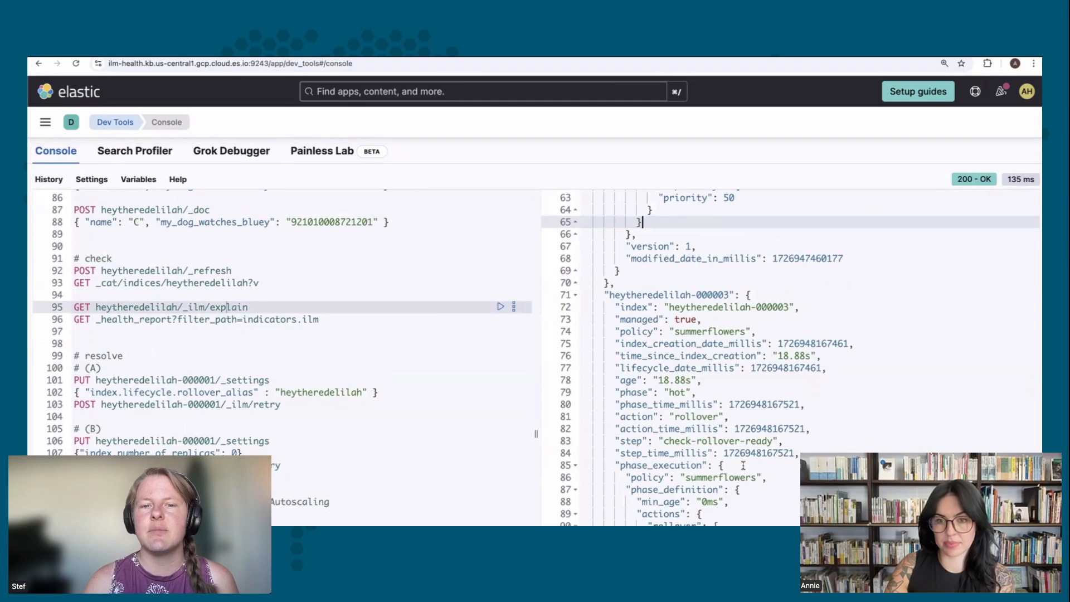
Highlight the step_info message of heytheredelilah-000002 in the explain response and check the index's phase.
{"action": "scroll", "coordinate": [793, 439], "scroll_direction": "up", "scroll_amount": 8}
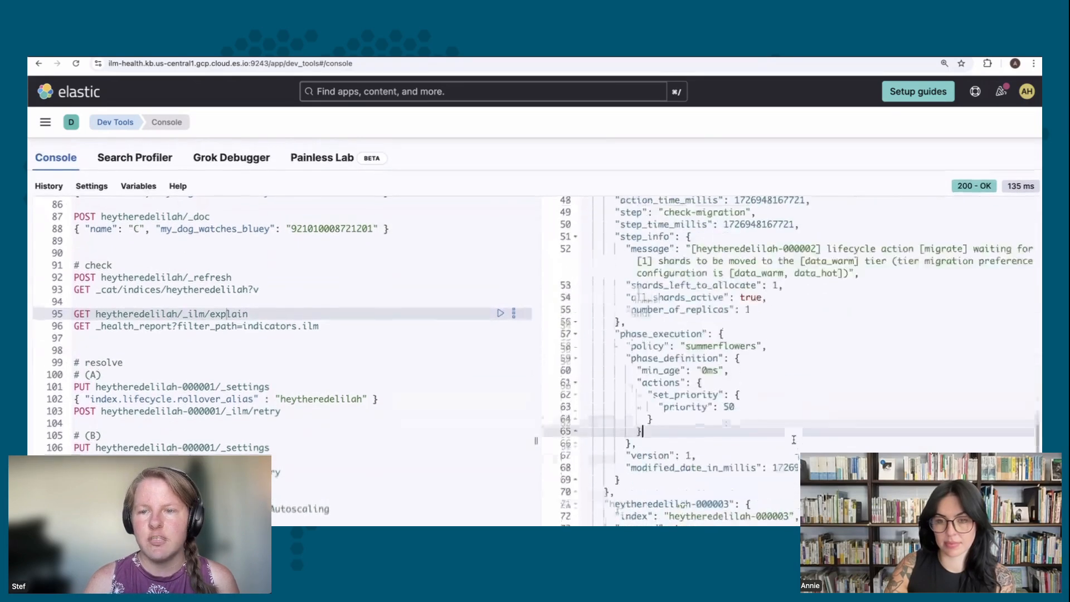
{"action": "left_click", "coordinate": [686, 393]}
{"action": "left_click_drag", "start_coordinate": [649, 394], "coordinate": [580, 358]}
{"action": "scroll", "coordinate": [678, 370], "scroll_direction": "up", "scroll_amount": 3}
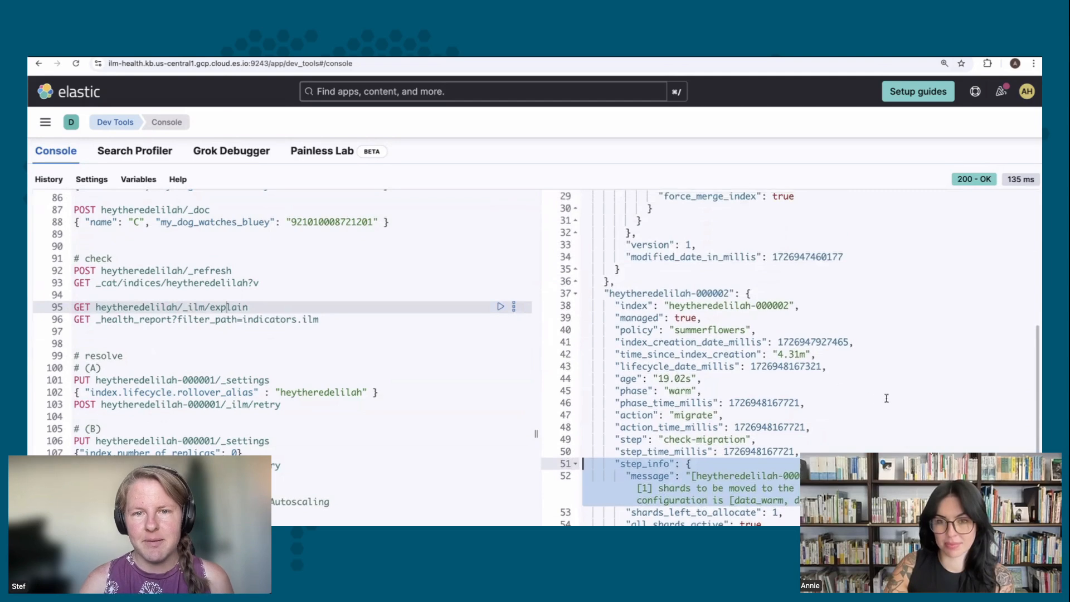
{"action": "left_click", "coordinate": [792, 393]}
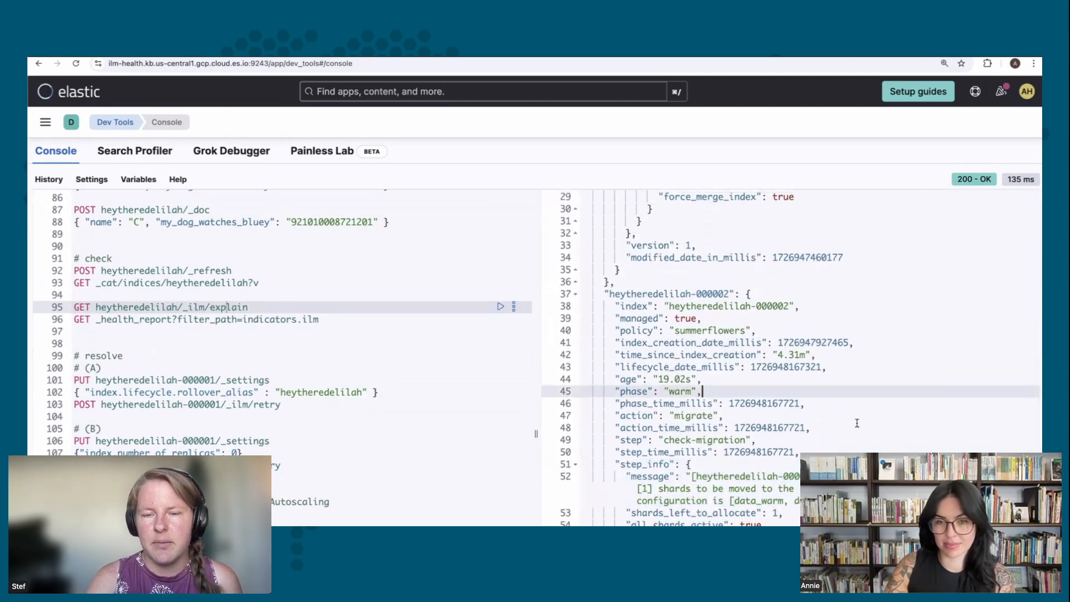
Find the step_info message of heytheredelilah-000001 in the explain response and highlight its line.
{"action": "scroll", "coordinate": [857, 422], "scroll_direction": "up", "scroll_amount": 8}
{"action": "scroll", "coordinate": [857, 423], "scroll_direction": "up", "scroll_amount": 3}
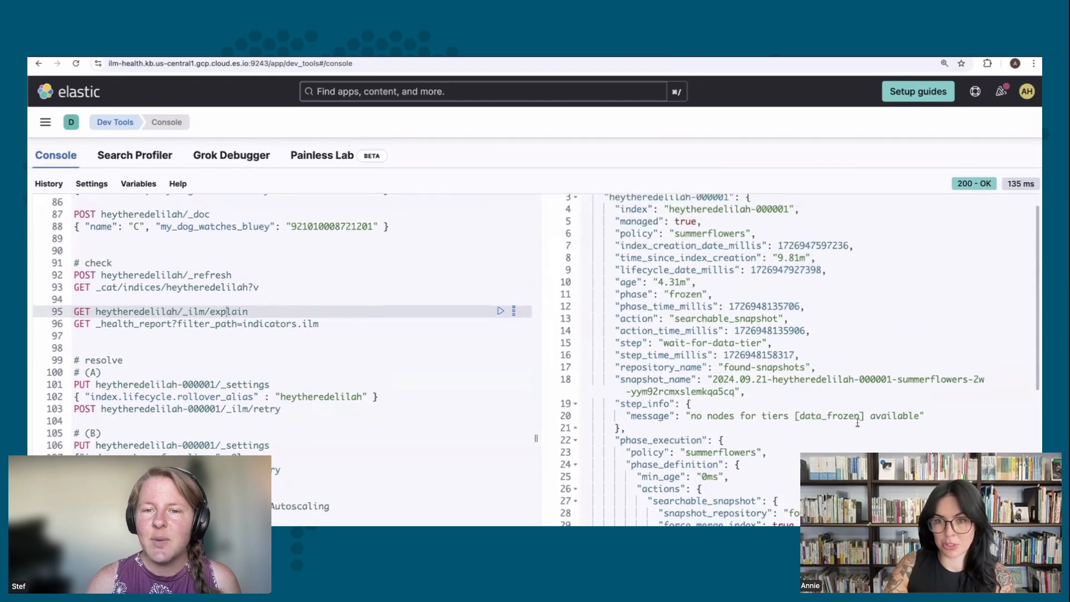
{"action": "triple_click", "coordinate": [1008, 415]}
{"action": "scroll", "coordinate": [1008, 421], "scroll_direction": "down", "scroll_amount": 2}
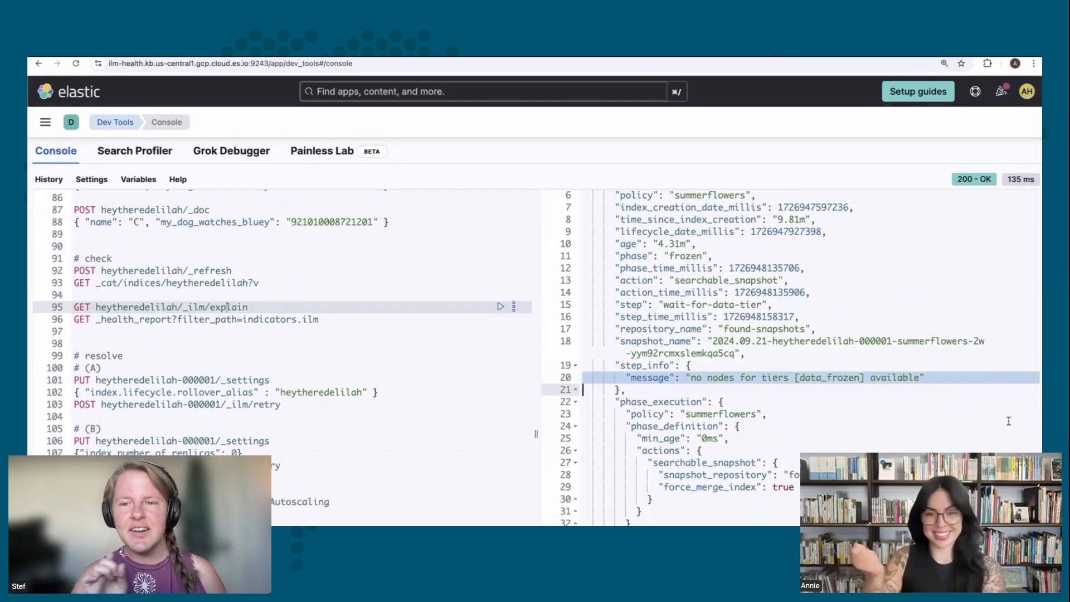
{"action": "scroll", "coordinate": [1008, 421], "scroll_direction": "up", "scroll_amount": 2}
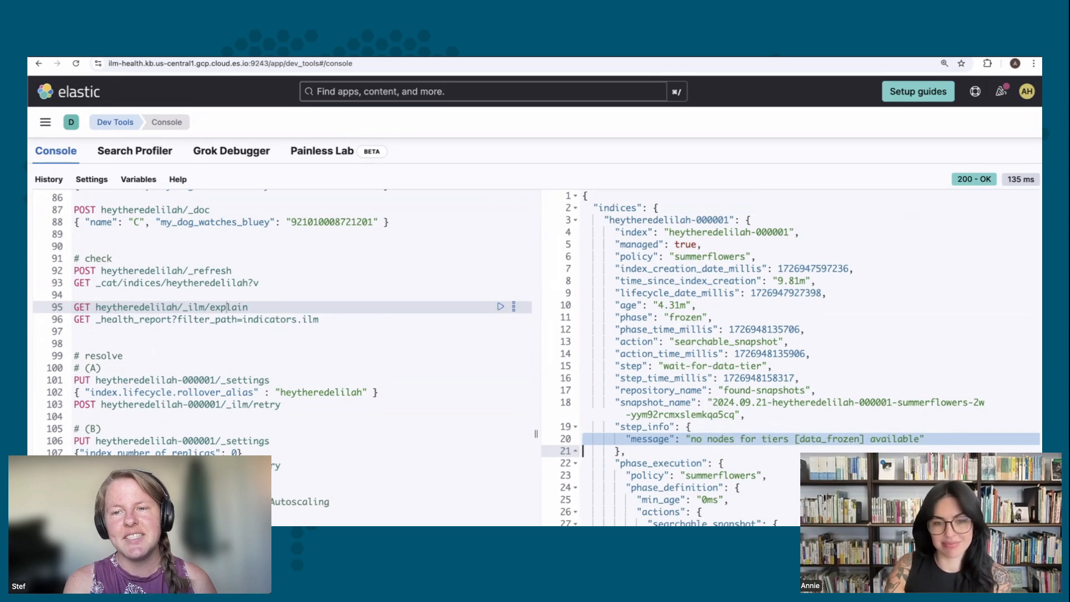
{"action": "left_click", "coordinate": [1000, 441]}
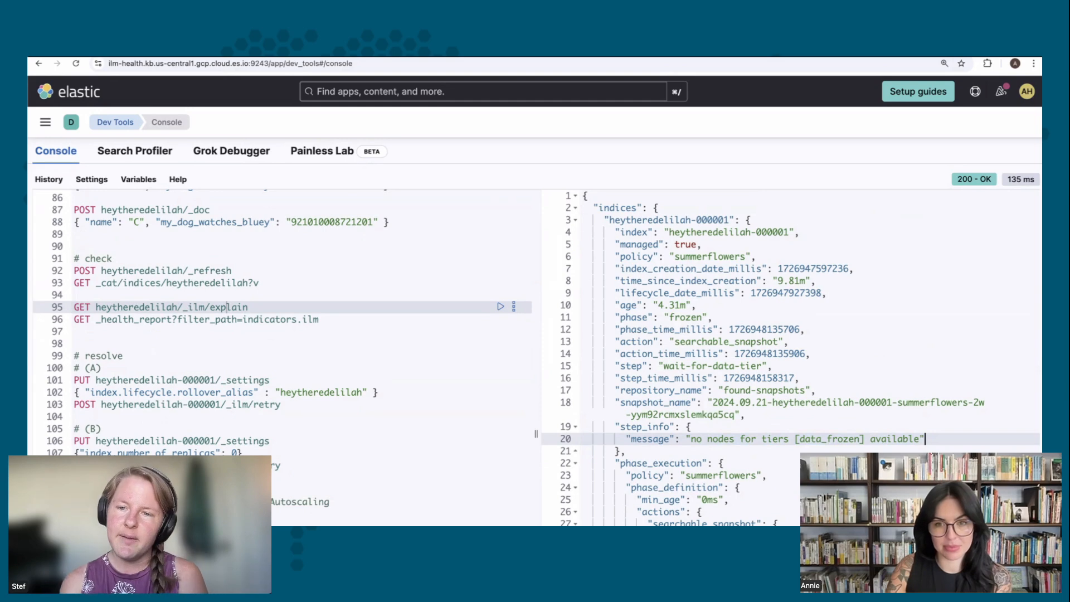
Switch to Elastic Cloud, open the Edit page of the ILM_Health deployment and review its hot, warm, cold and frozen data tiers.
{"action": "left_click", "coordinate": [140, 51]}
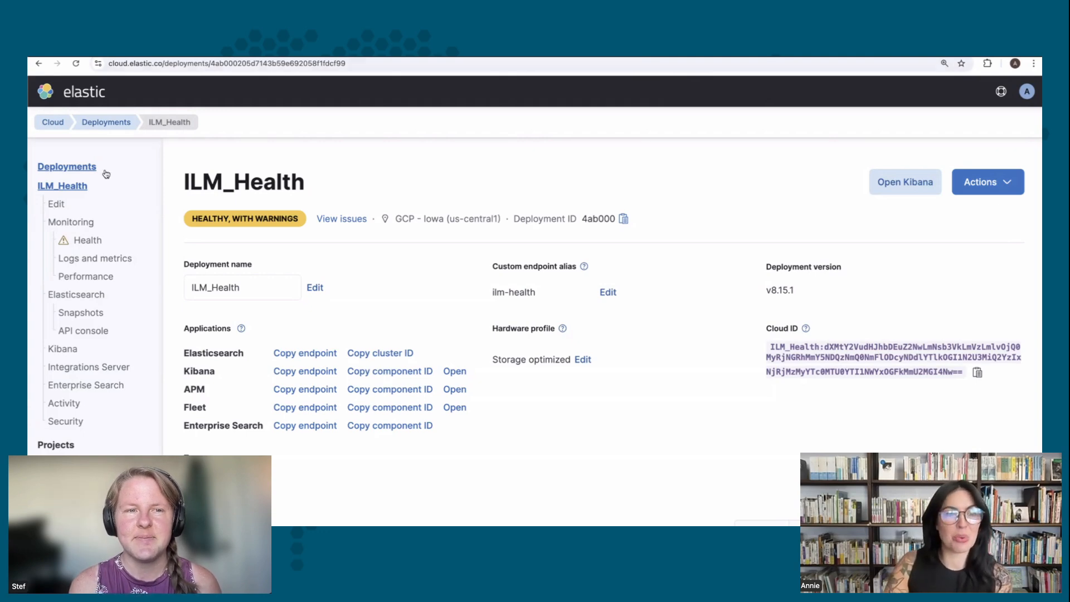
{"action": "left_click", "coordinate": [53, 208]}
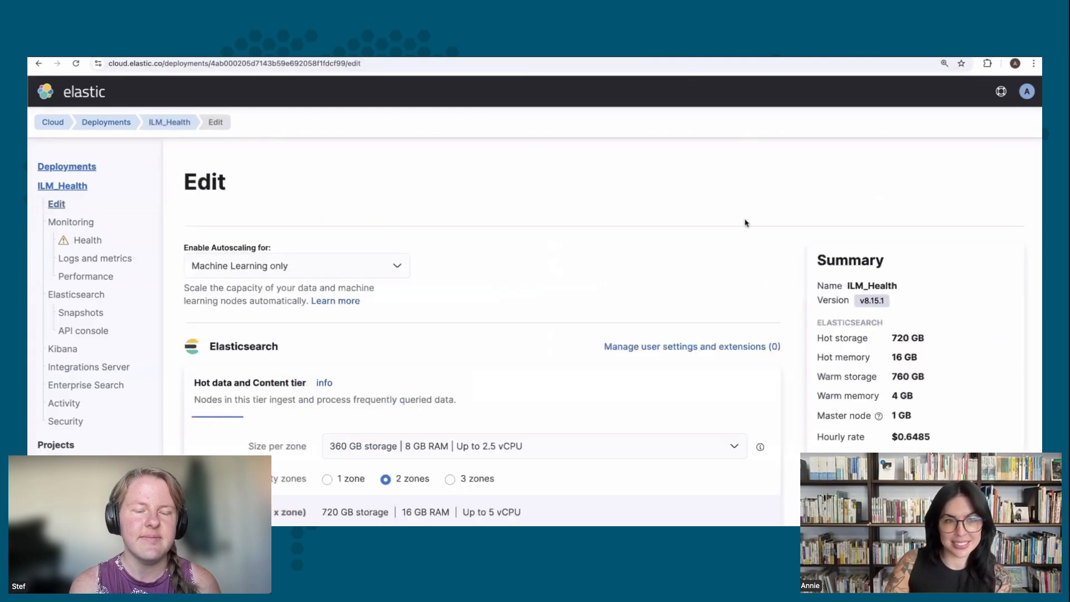
{"action": "scroll", "coordinate": [741, 223], "scroll_direction": "down", "scroll_amount": 2}
{"action": "scroll", "coordinate": [741, 224], "scroll_direction": "down", "scroll_amount": 3}
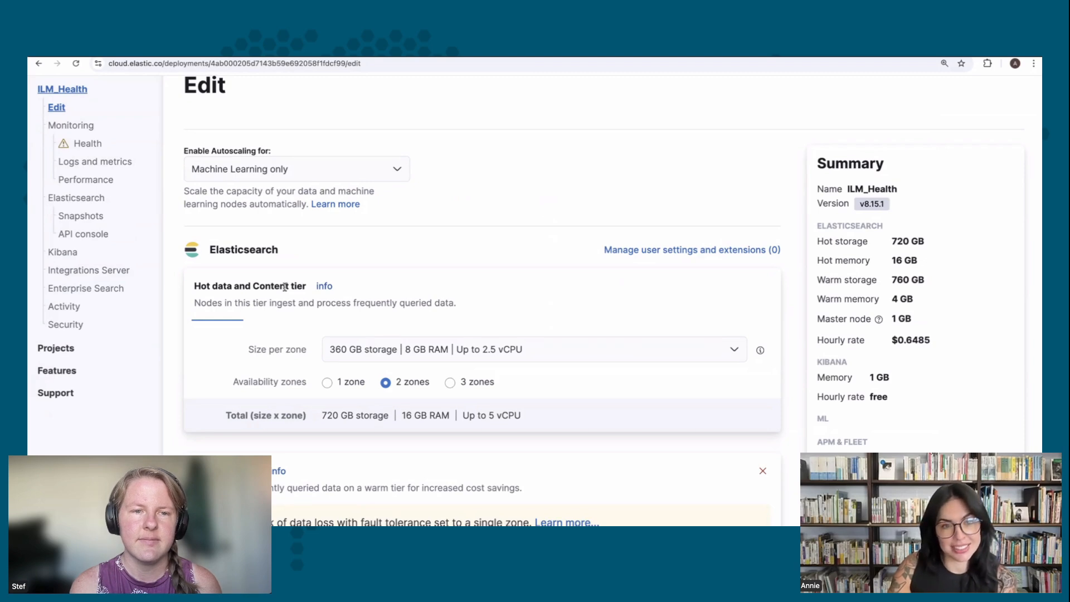
{"action": "scroll", "coordinate": [284, 287], "scroll_direction": "down", "scroll_amount": 5}
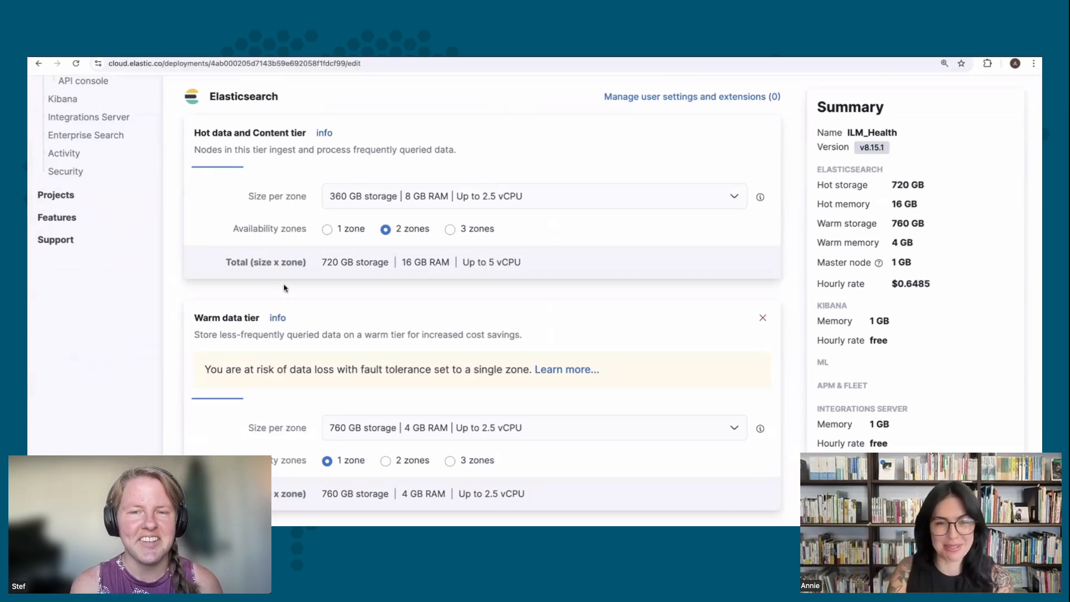
{"action": "scroll", "coordinate": [298, 289], "scroll_direction": "down", "scroll_amount": 1}
{"action": "scroll", "coordinate": [354, 298], "scroll_direction": "down", "scroll_amount": 5}
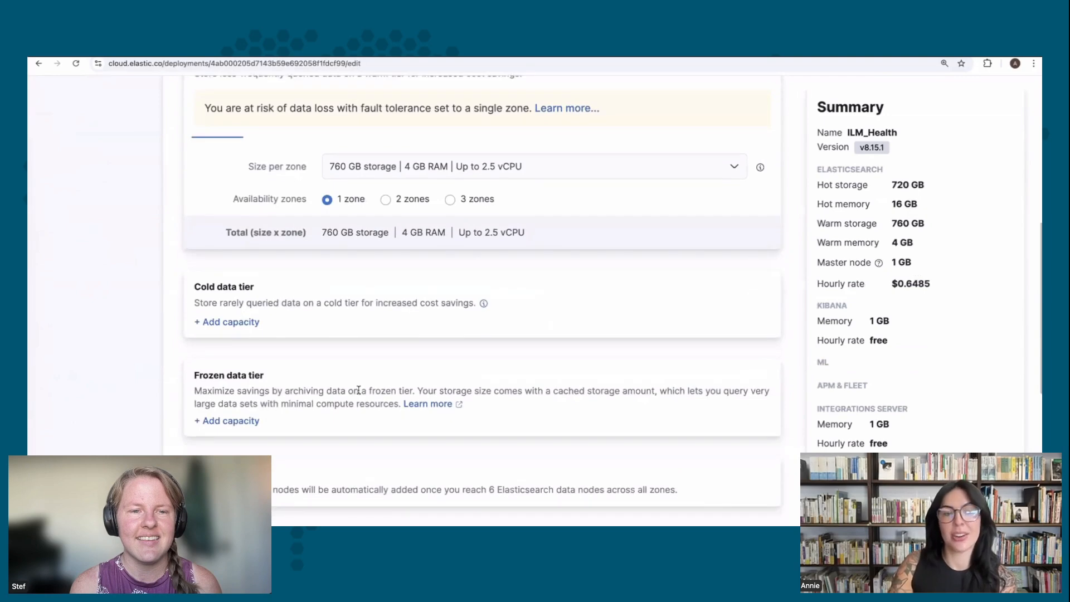
{"action": "scroll", "coordinate": [357, 390], "scroll_direction": "up", "scroll_amount": 10}
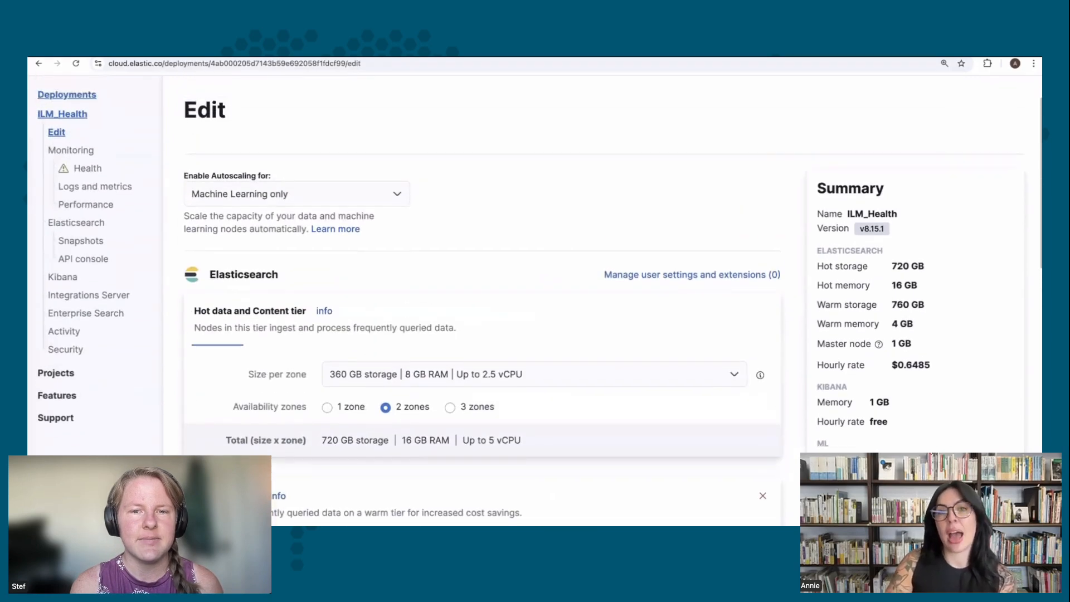
Return to the Kibana Console and highlight the migration message under step_info for heytheredelilah-000002.
{"action": "key", "text": "ctrl+Tab"}
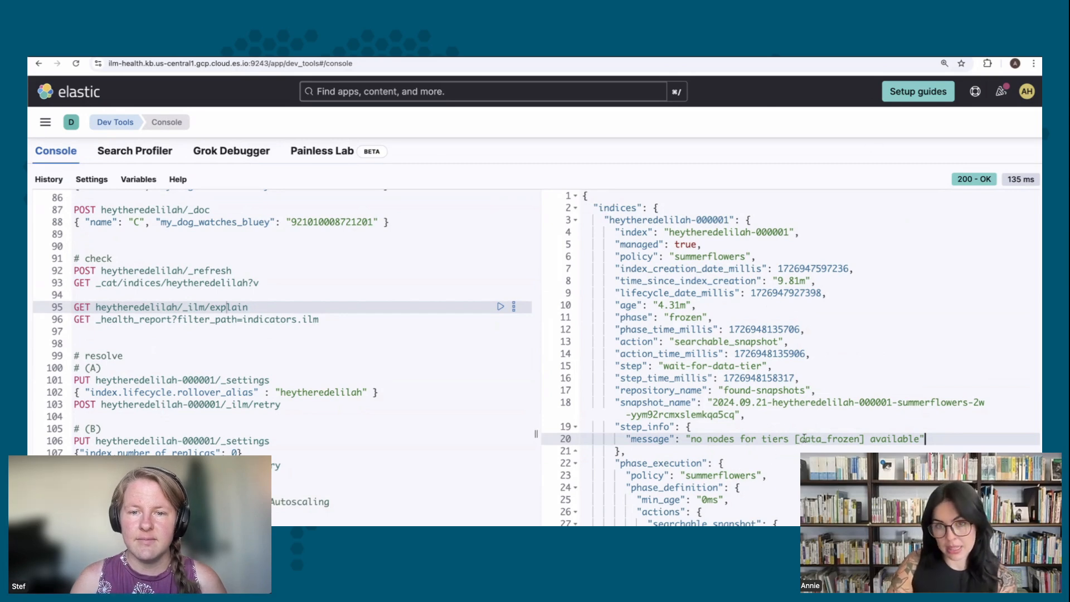
{"action": "left_click", "coordinate": [962, 429]}
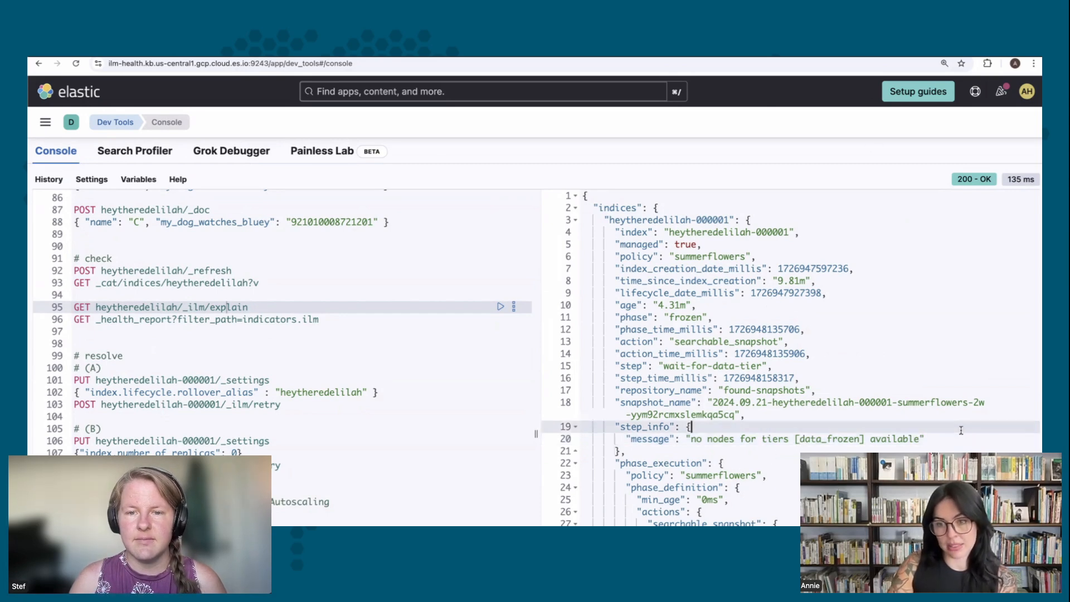
{"action": "scroll", "coordinate": [957, 433], "scroll_direction": "down", "scroll_amount": 7}
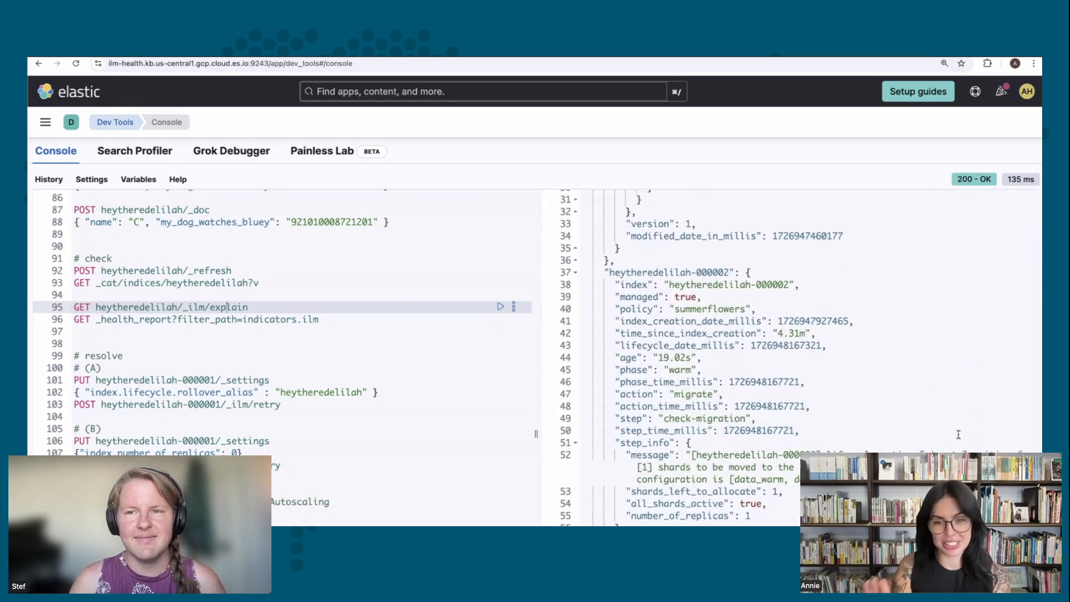
{"action": "left_click_drag", "start_coordinate": [864, 479], "coordinate": [578, 455]}
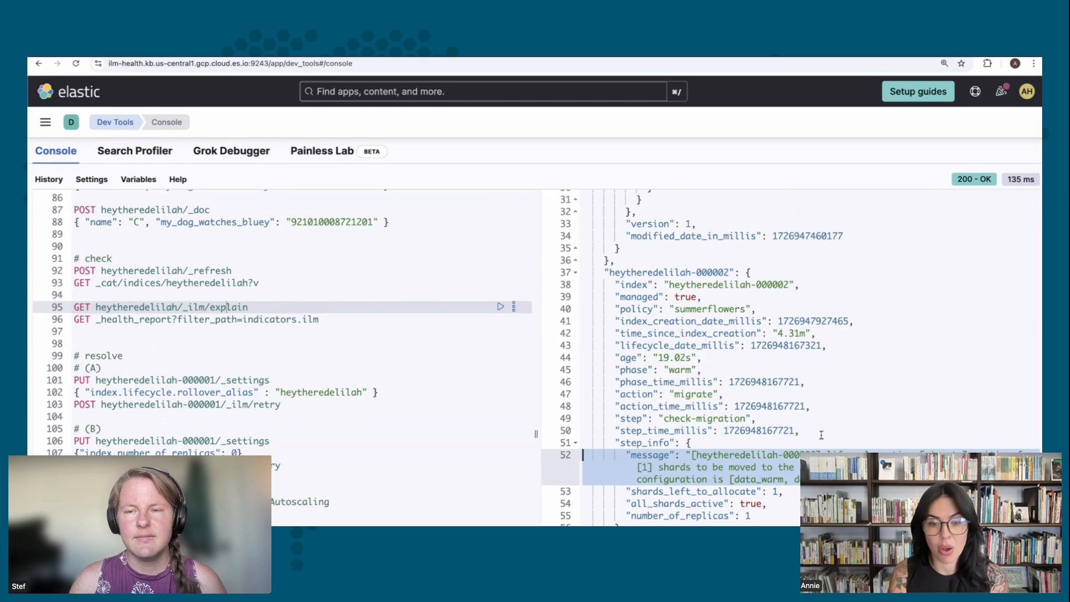
Switch back to the Elastic Cloud Edit page and set the Warm data tier's availability zones to 2 zones.
{"action": "key", "text": "ctrl+Tab"}
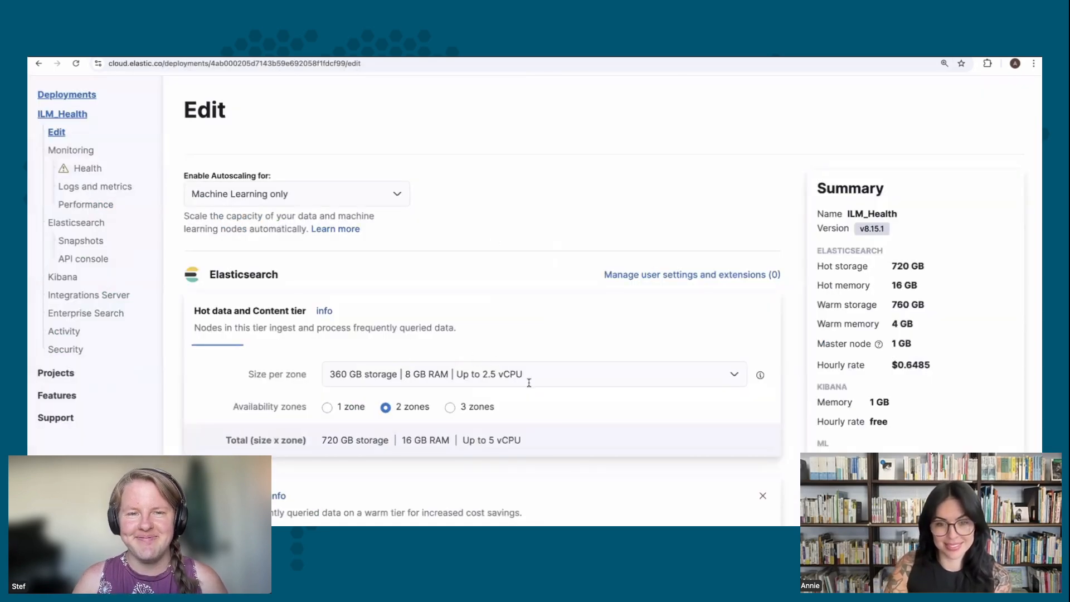
{"action": "scroll", "coordinate": [529, 384], "scroll_direction": "down", "scroll_amount": 2}
{"action": "scroll", "coordinate": [529, 385], "scroll_direction": "down", "scroll_amount": 4}
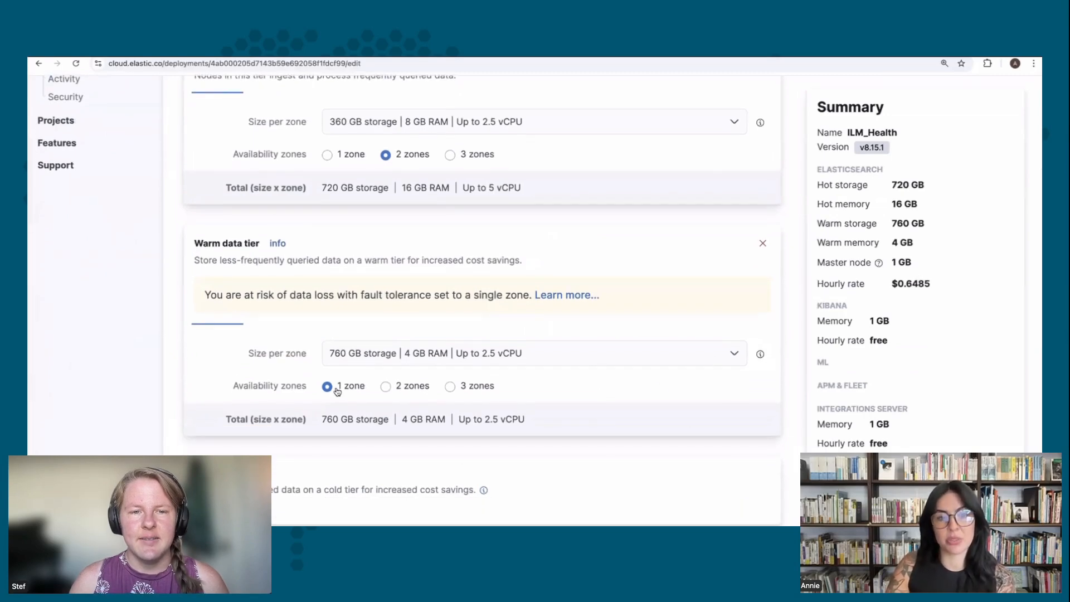
{"action": "left_click", "coordinate": [409, 389]}
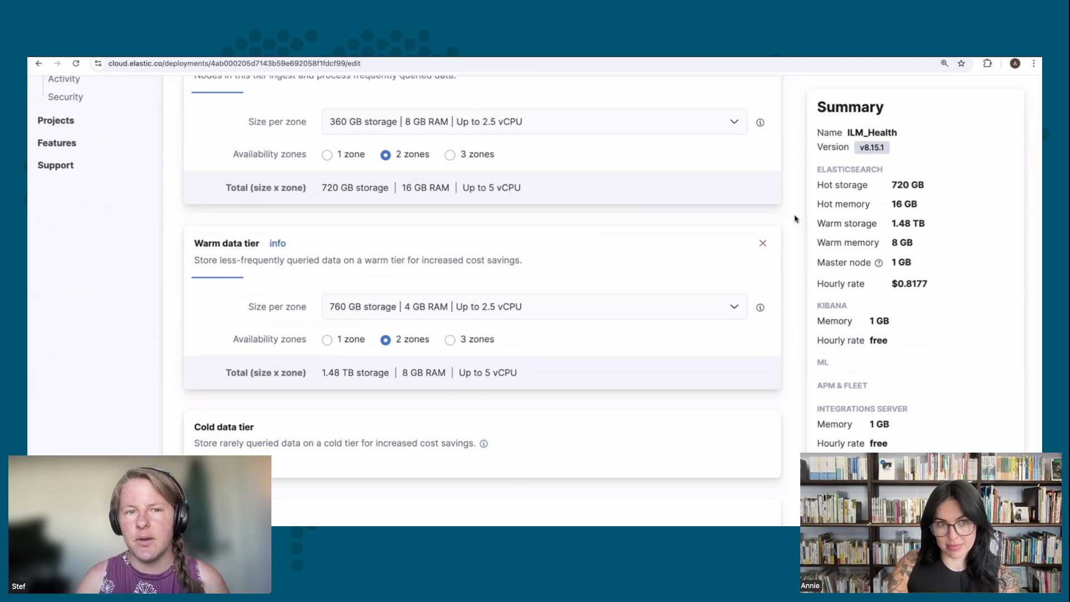
Review the whole deployment Edit page, including the other instance sections, the cost summary and the architecture overview.
{"action": "scroll", "coordinate": [796, 220], "scroll_direction": "up", "scroll_amount": 5}
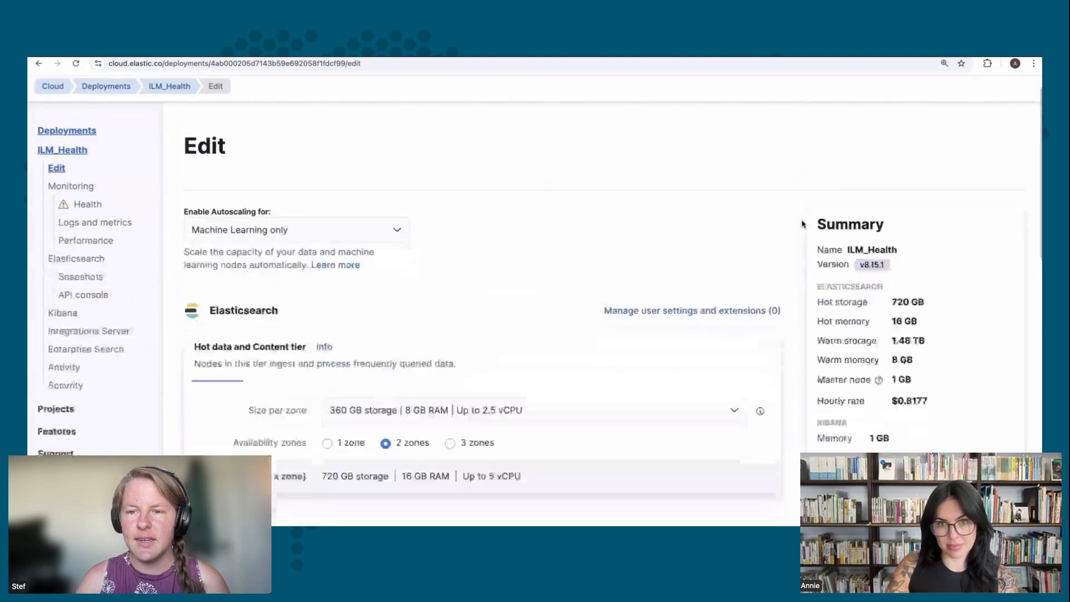
{"action": "scroll", "coordinate": [802, 224], "scroll_direction": "down", "scroll_amount": 4}
{"action": "scroll", "coordinate": [805, 240], "scroll_direction": "down", "scroll_amount": 2}
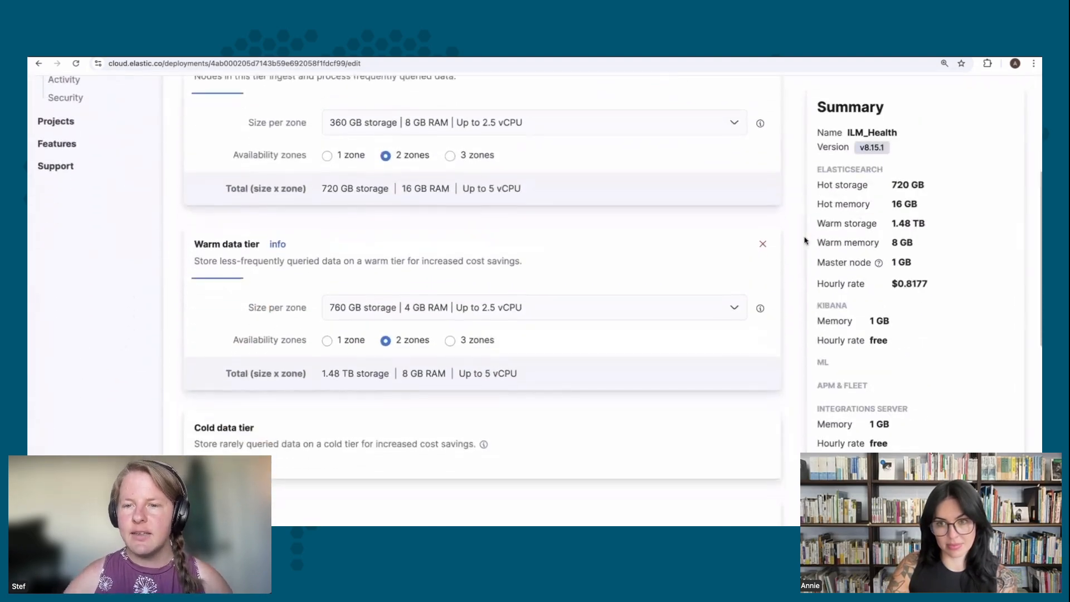
{"action": "scroll", "coordinate": [804, 241], "scroll_direction": "down", "scroll_amount": 6}
{"action": "scroll", "coordinate": [804, 240], "scroll_direction": "down", "scroll_amount": 12}
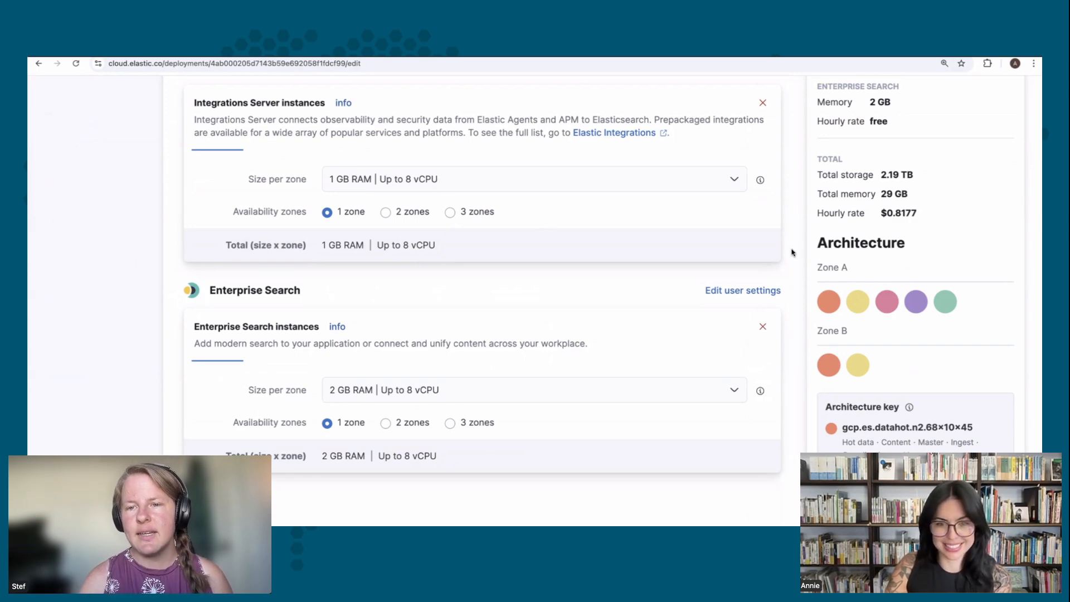
{"action": "scroll", "coordinate": [791, 252], "scroll_direction": "up", "scroll_amount": 10}
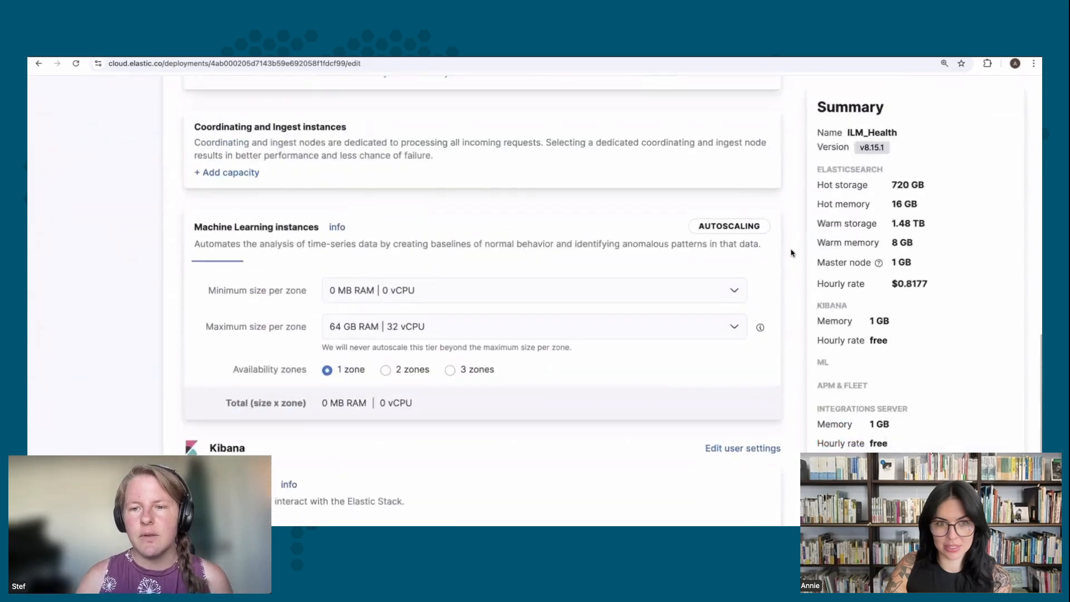
{"action": "scroll", "coordinate": [792, 252], "scroll_direction": "up", "scroll_amount": 10}
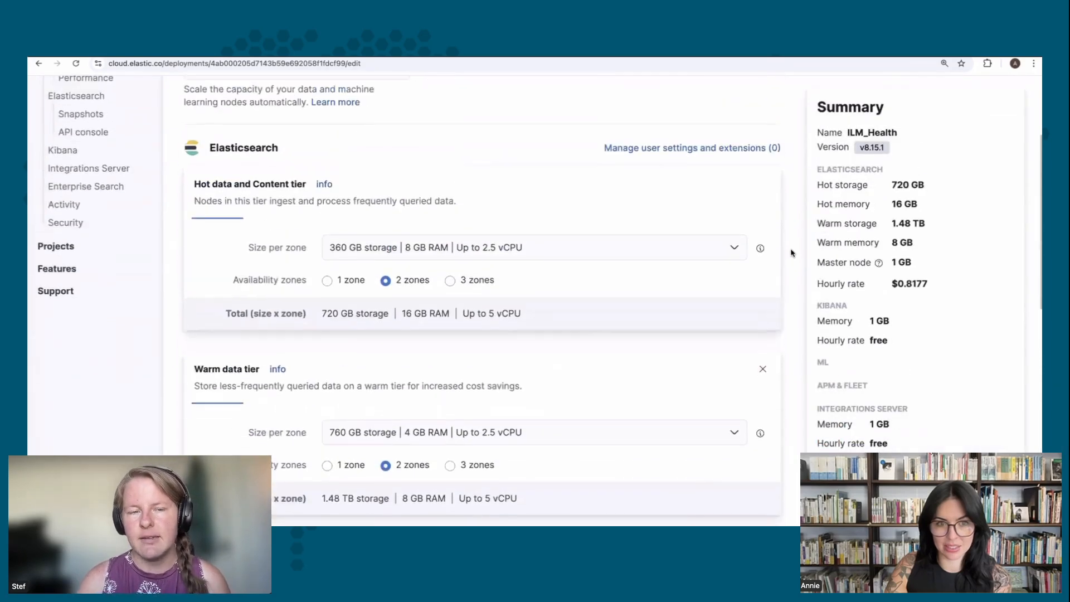
{"action": "scroll", "coordinate": [792, 252], "scroll_direction": "down", "scroll_amount": 1}
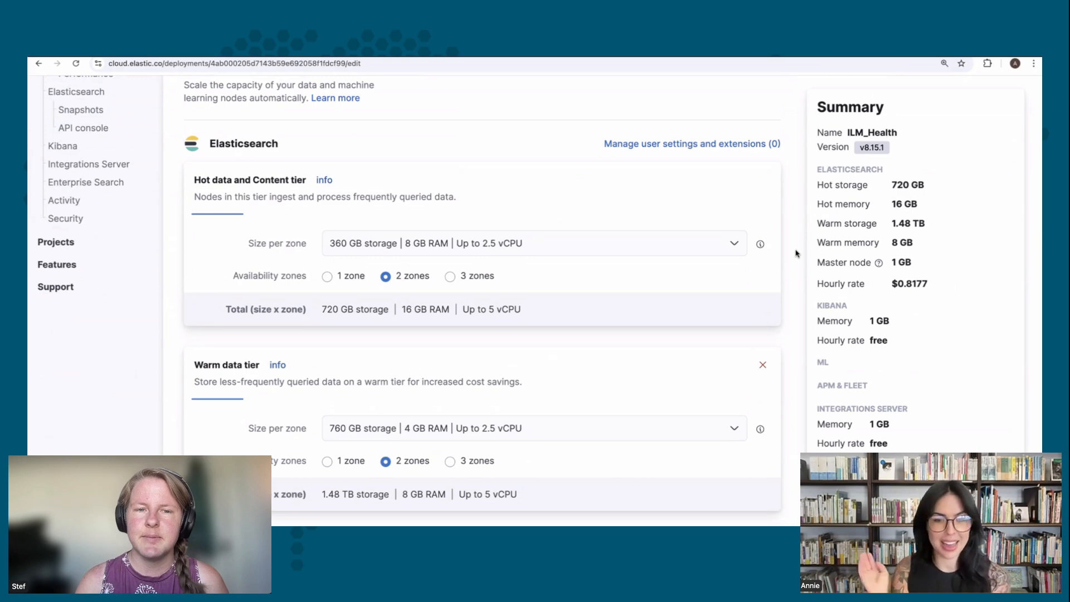
{"action": "scroll", "coordinate": [778, 311], "scroll_direction": "down", "scroll_amount": 6}
{"action": "scroll", "coordinate": [778, 311], "scroll_direction": "down", "scroll_amount": 10}
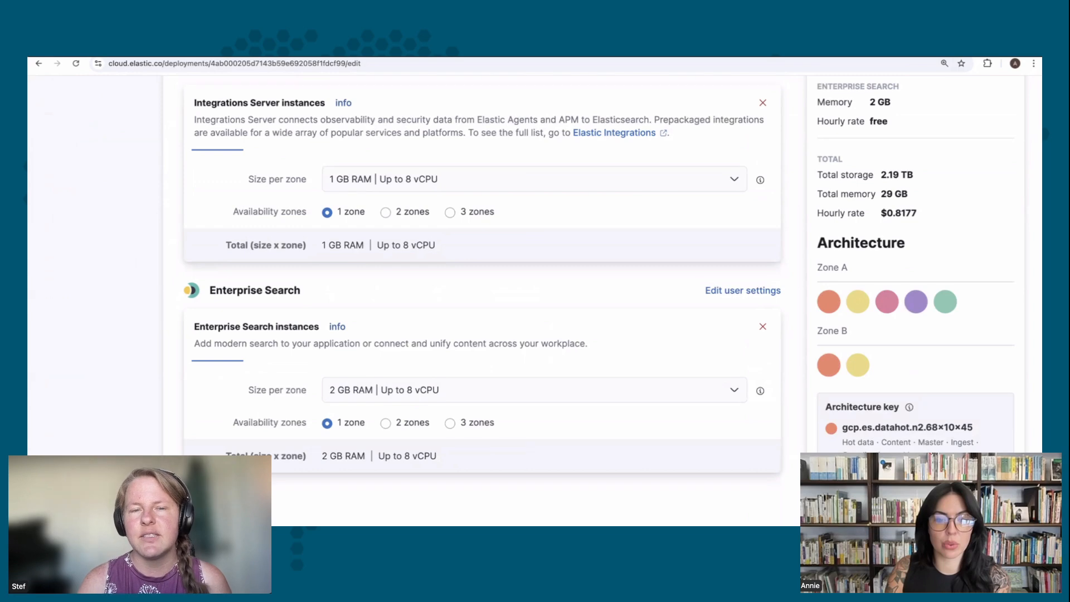
{"action": "scroll", "coordinate": [784, 485], "scroll_direction": "up", "scroll_amount": 20}
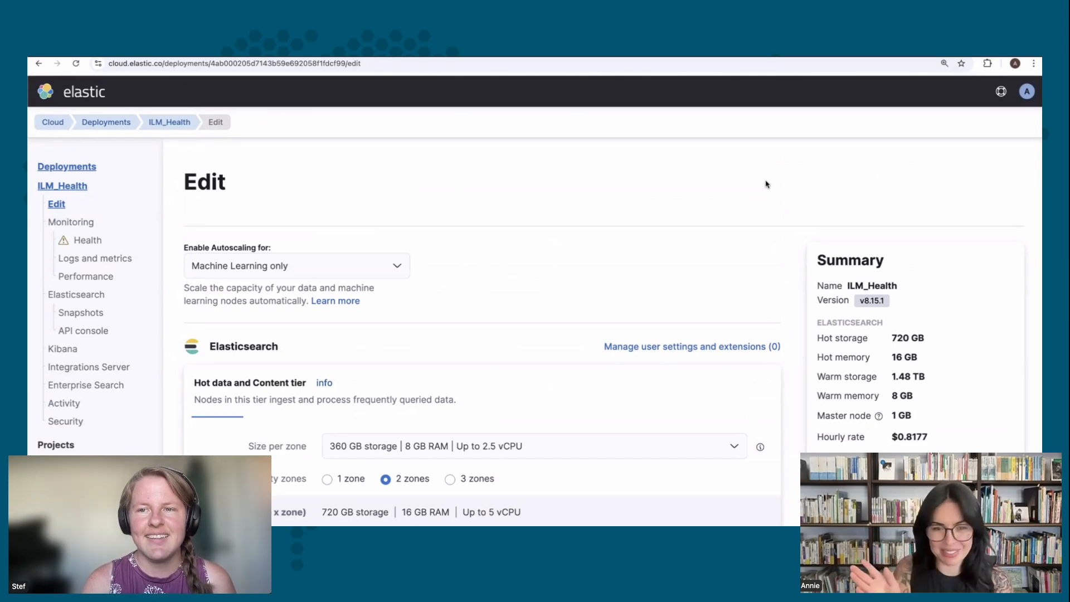
Return to the Kibana Console and bring up the step_info of heytheredelilah-000001 in the explain response.
{"action": "left_click", "coordinate": [658, 51]}
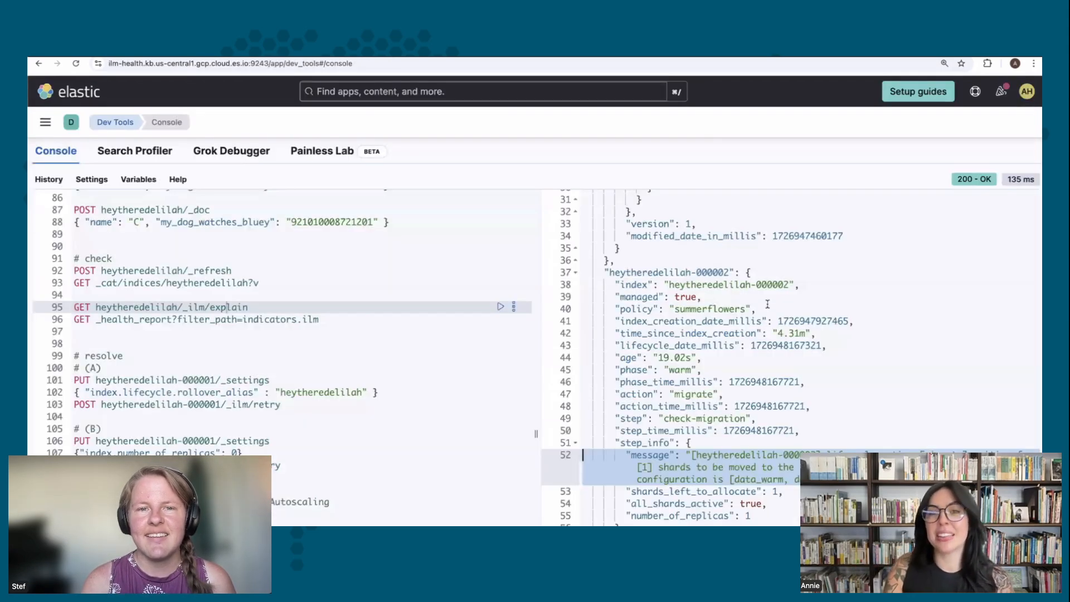
{"action": "scroll", "coordinate": [768, 305], "scroll_direction": "up", "scroll_amount": 10}
{"action": "scroll", "coordinate": [768, 305], "scroll_direction": "down", "scroll_amount": 2}
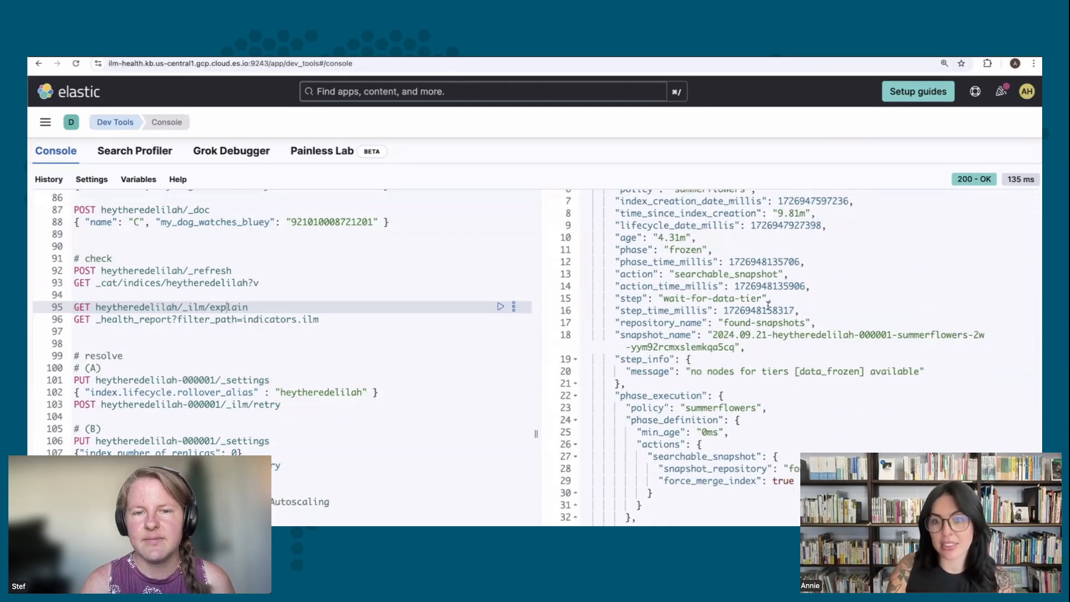
Highlight the step_info message of heytheredelilah-000001 in the response and the frozen phase in the summerflowers policy request.
{"action": "scroll", "coordinate": [745, 376], "scroll_direction": "up", "scroll_amount": 2}
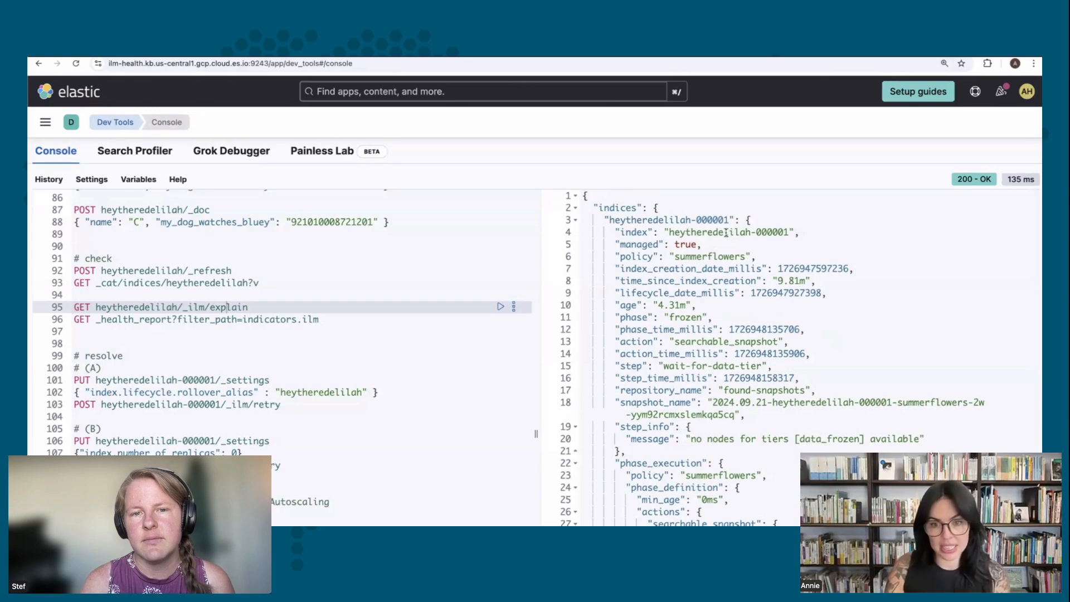
{"action": "triple_click", "coordinate": [800, 439]}
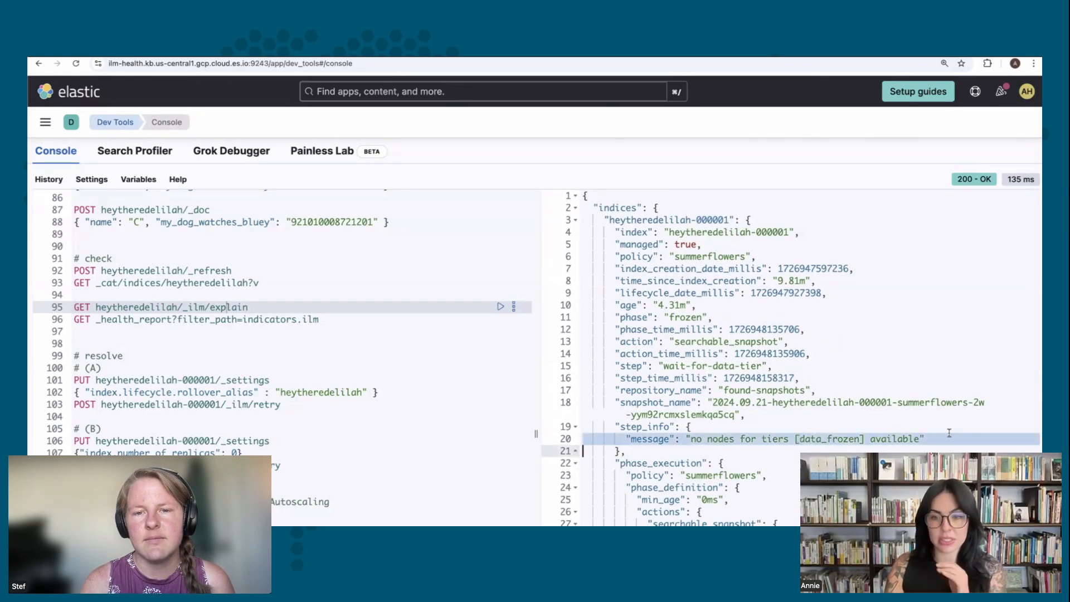
{"action": "scroll", "coordinate": [293, 360], "scroll_direction": "up", "scroll_amount": 20}
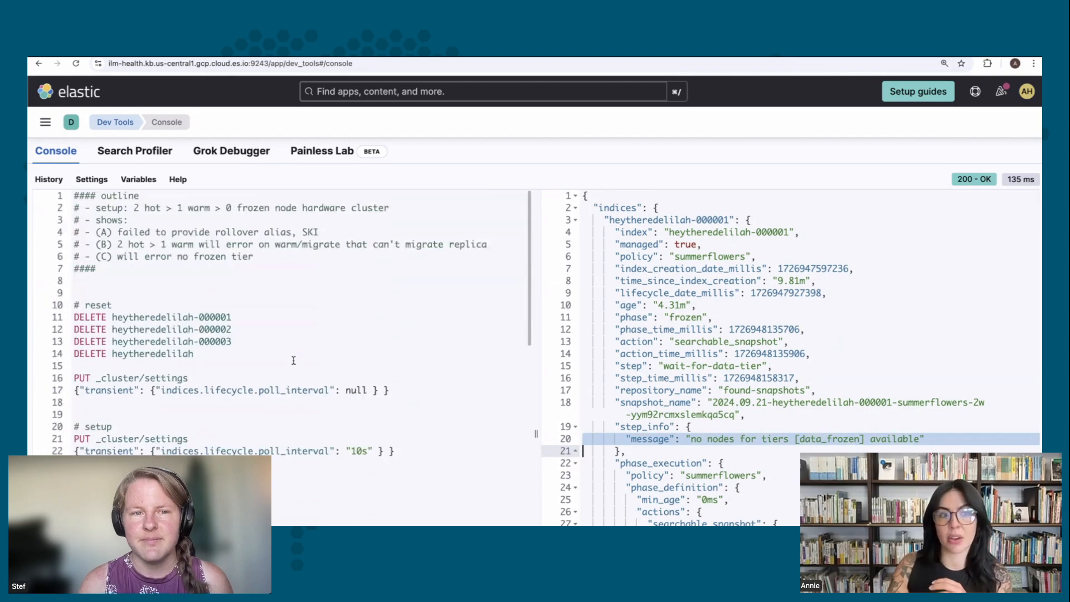
{"action": "scroll", "coordinate": [293, 360], "scroll_direction": "down", "scroll_amount": 8}
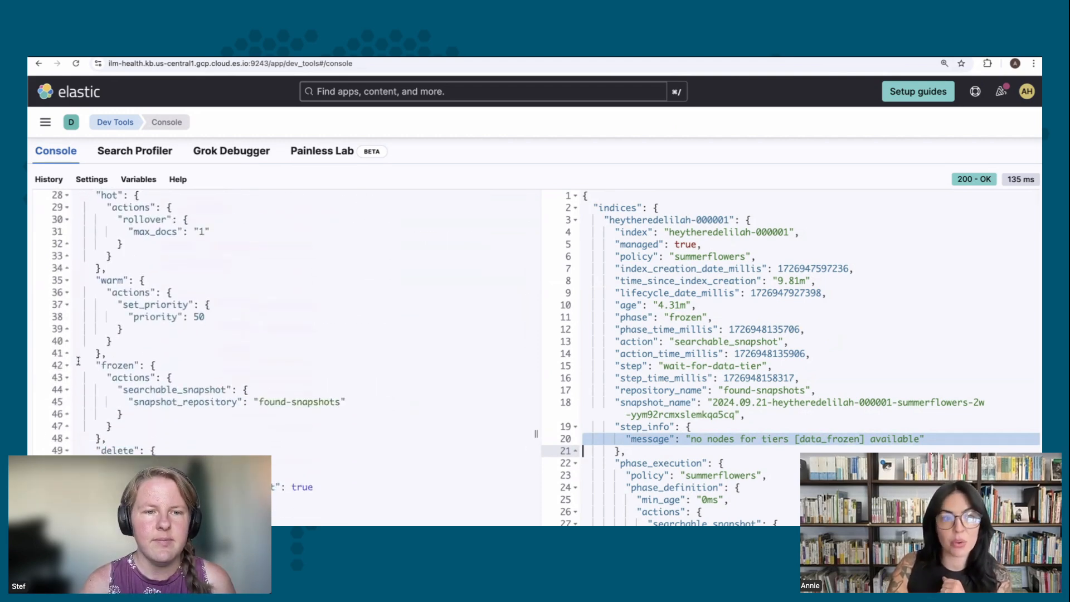
{"action": "left_click_drag", "start_coordinate": [78, 361], "coordinate": [364, 418]}
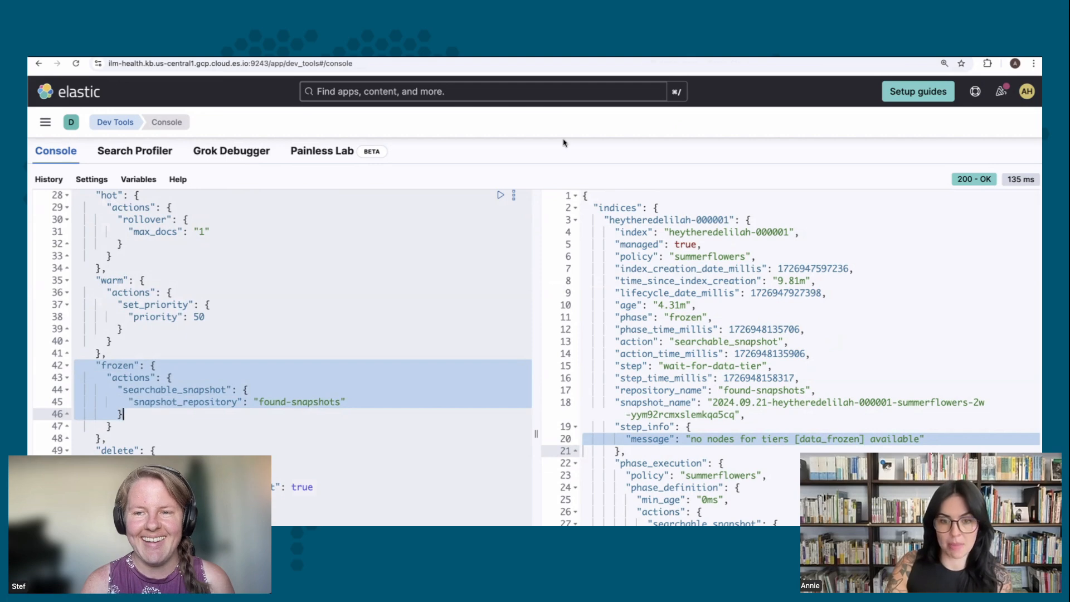
Switch to the Elastic Cloud Edit page of ILM_Health and add capacity to the Frozen data tier.
{"action": "key", "text": "ctrl+Tab"}
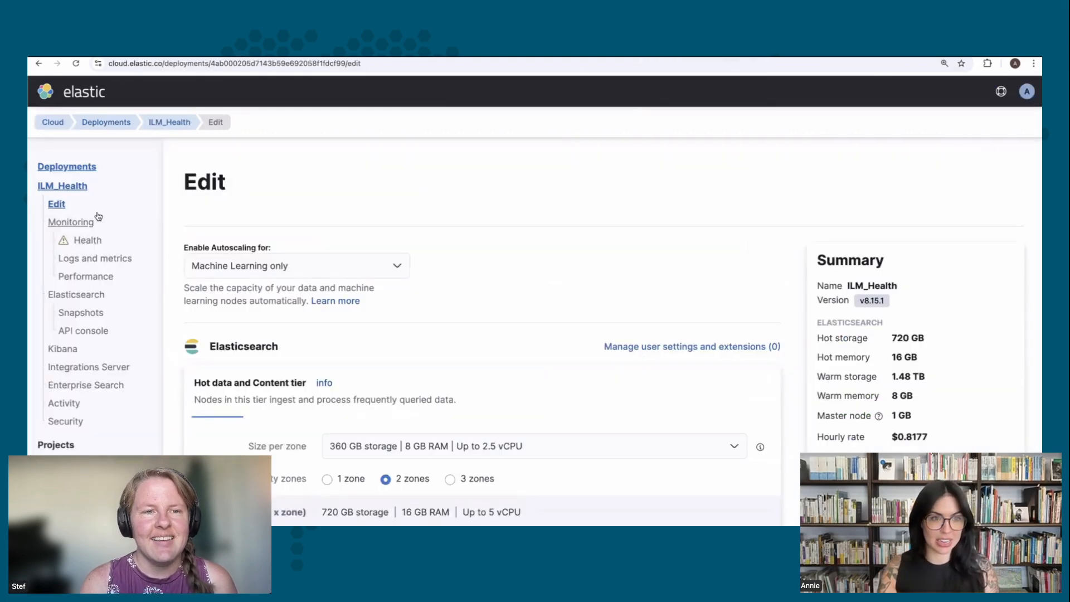
{"action": "scroll", "coordinate": [279, 217], "scroll_direction": "down", "scroll_amount": 3}
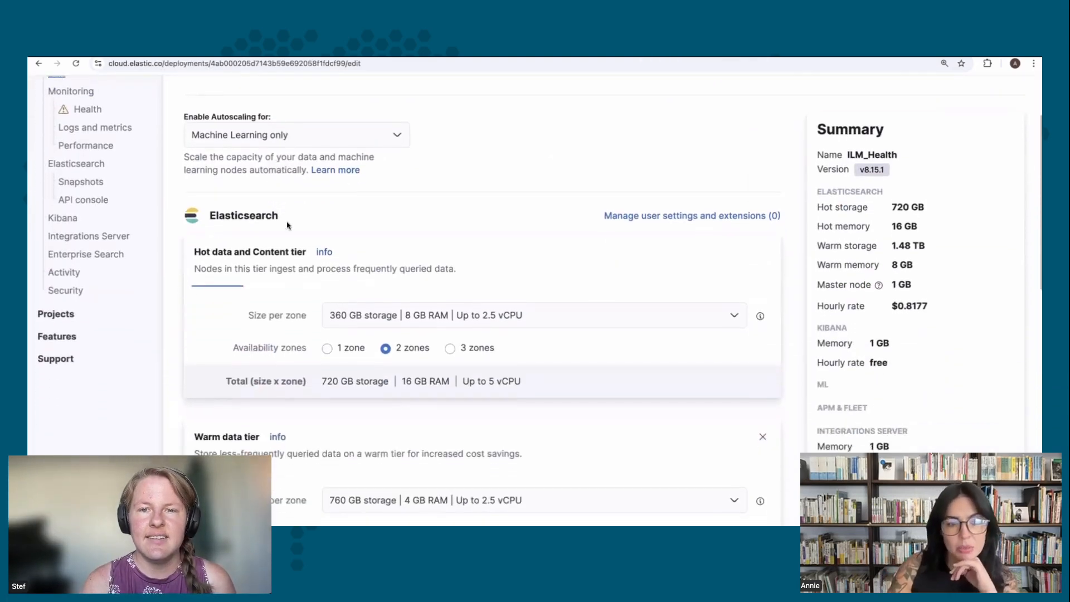
{"action": "scroll", "coordinate": [287, 225], "scroll_direction": "down", "scroll_amount": 10}
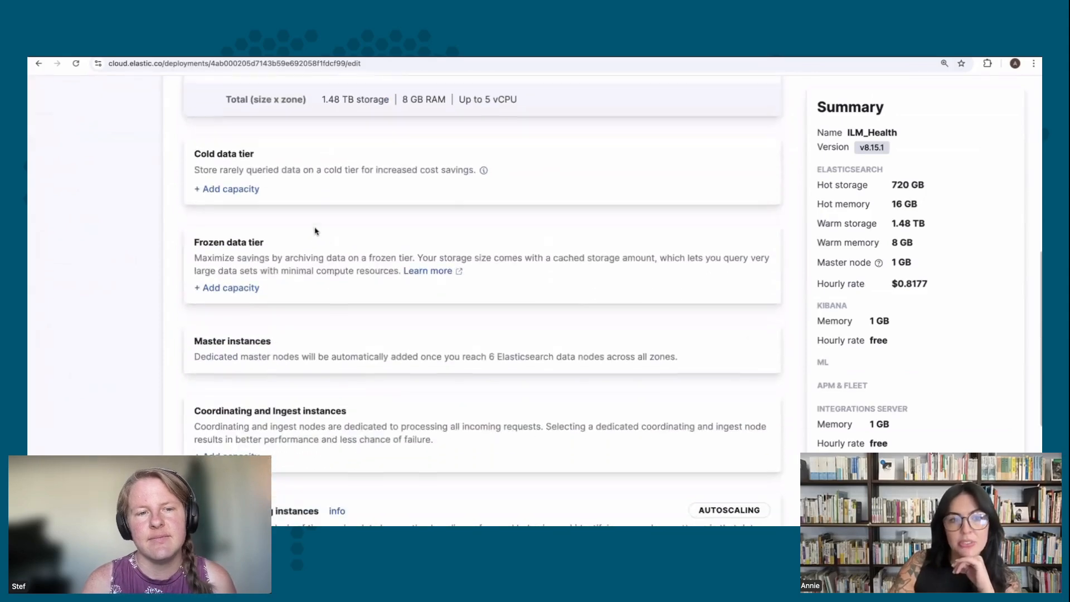
{"action": "left_click", "coordinate": [229, 286]}
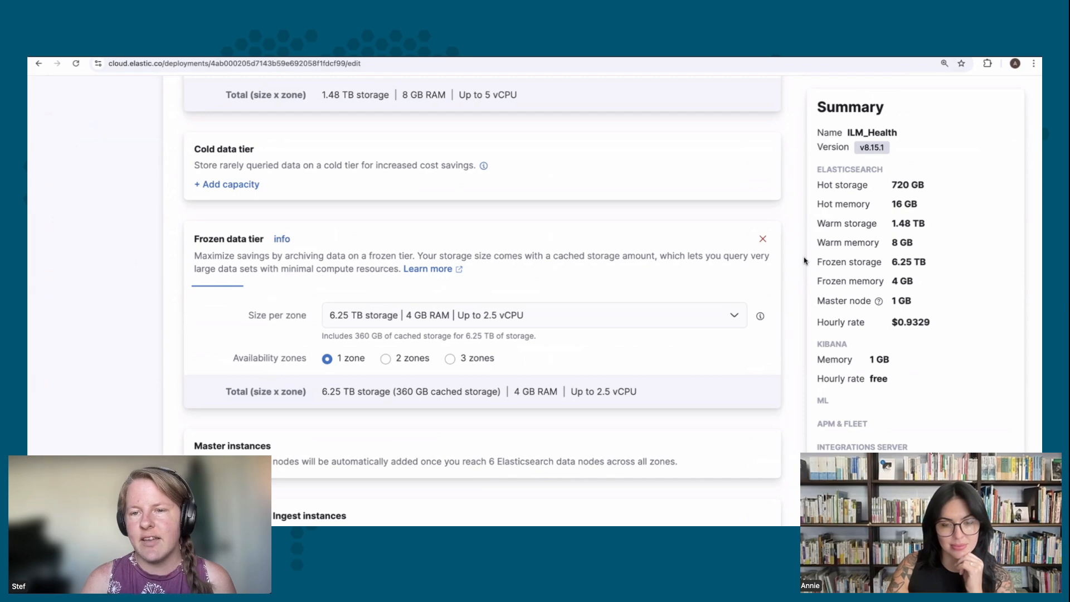
Save and confirm the deployment's configuration changes, and check their progress in the activity list.
{"action": "scroll", "coordinate": [804, 260], "scroll_direction": "down", "scroll_amount": 15}
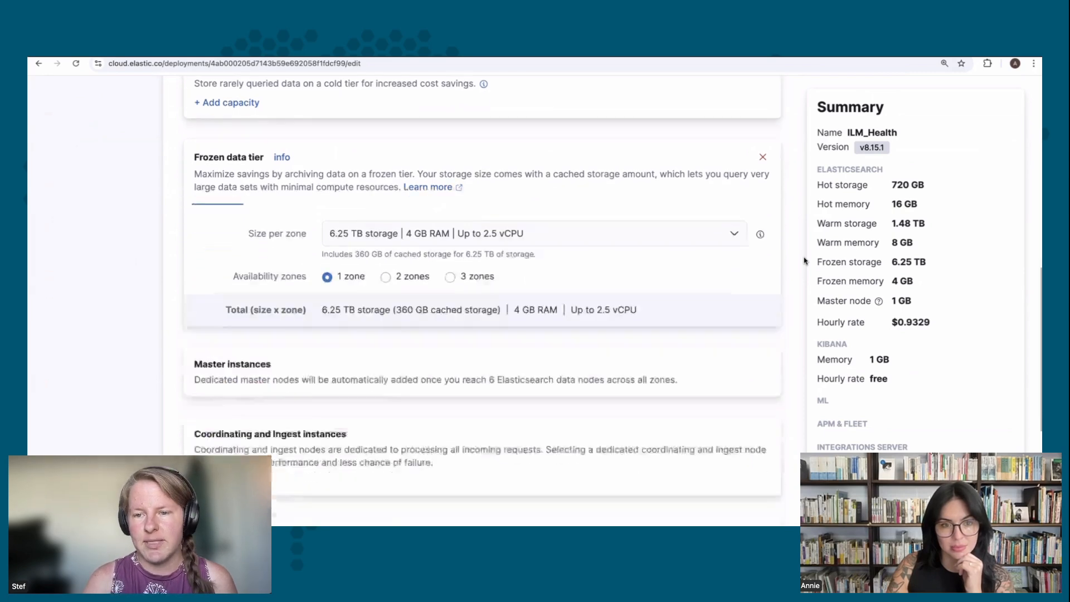
{"action": "scroll", "coordinate": [800, 263], "scroll_direction": "down", "scroll_amount": 4}
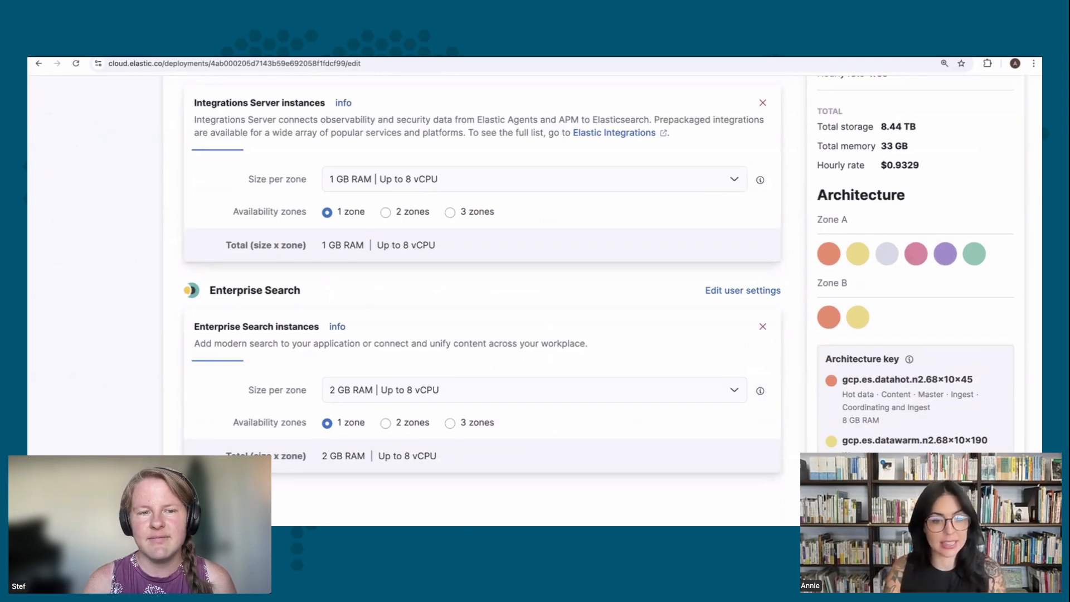
{"action": "left_click", "coordinate": [209, 503]}
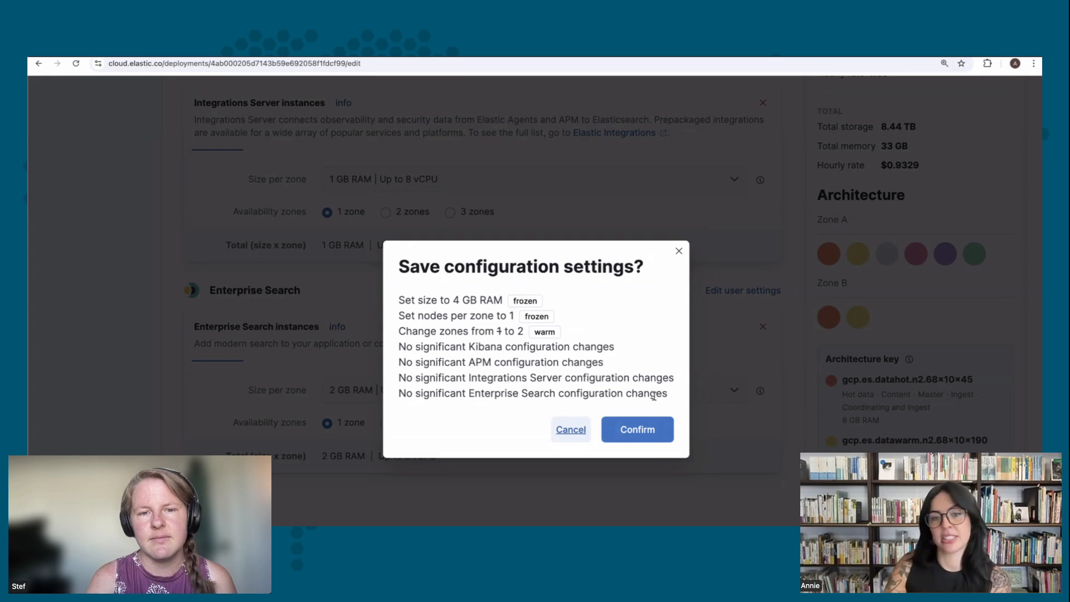
{"action": "left_click", "coordinate": [660, 432]}
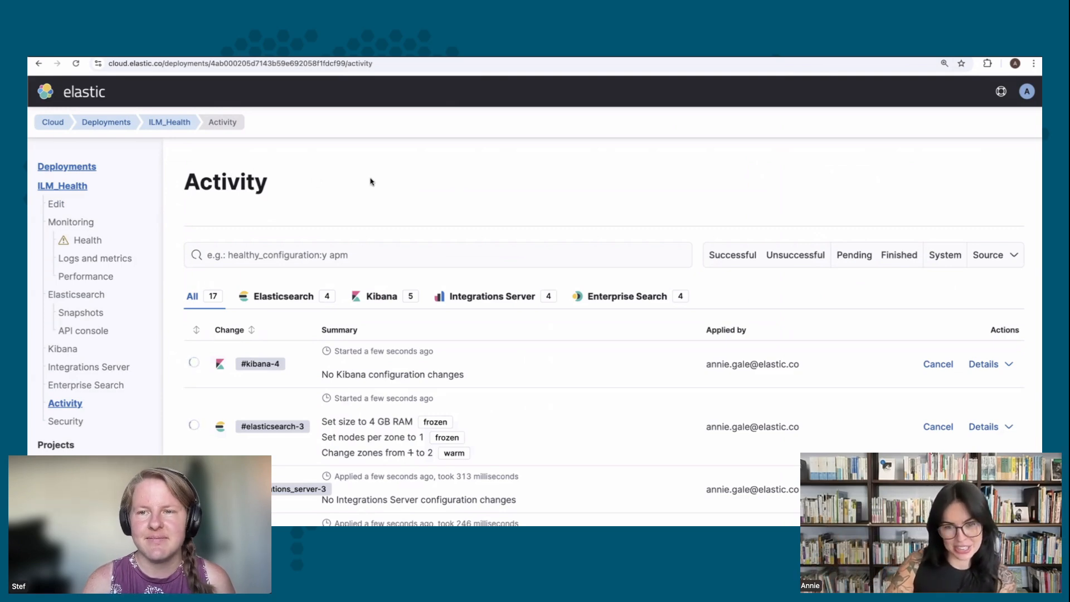
{"action": "scroll", "coordinate": [372, 182], "scroll_direction": "down", "scroll_amount": 2}
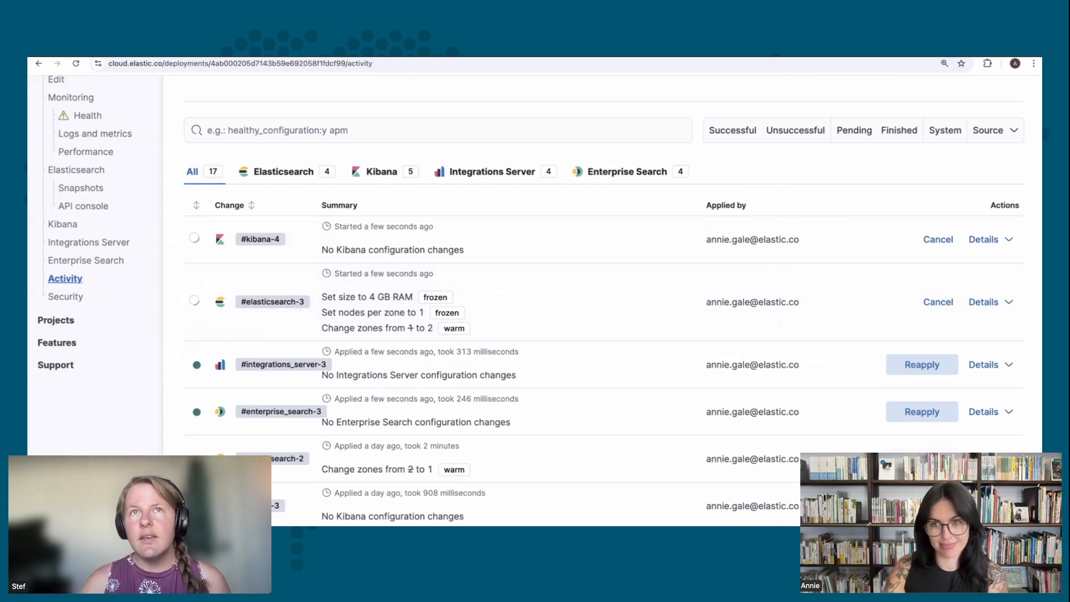
{"action": "scroll", "coordinate": [847, 215], "scroll_direction": "up", "scroll_amount": 1}
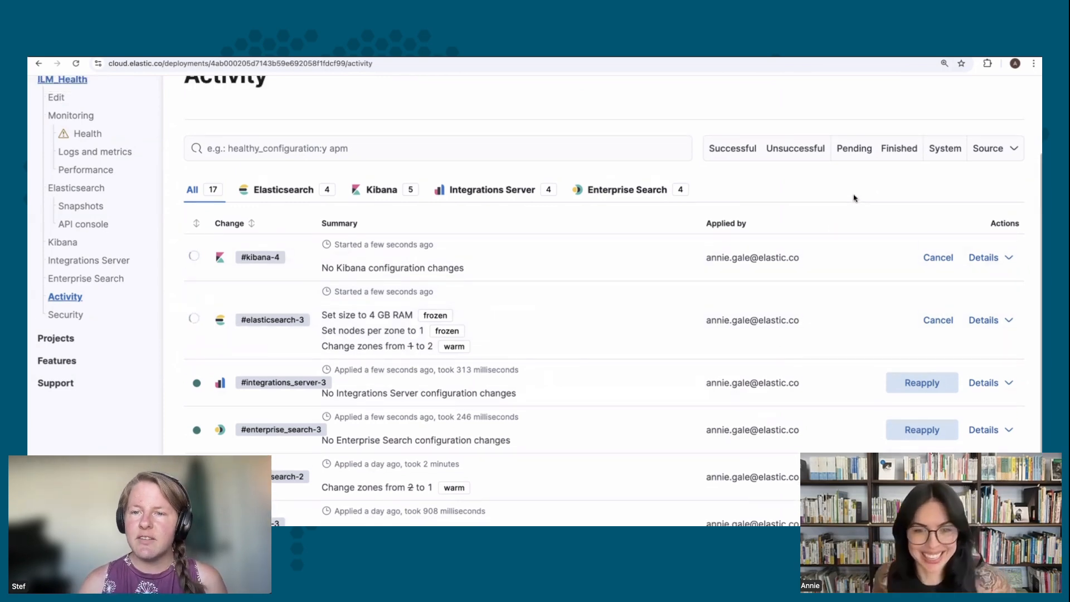
{"action": "scroll", "coordinate": [843, 208], "scroll_direction": "up", "scroll_amount": 3}
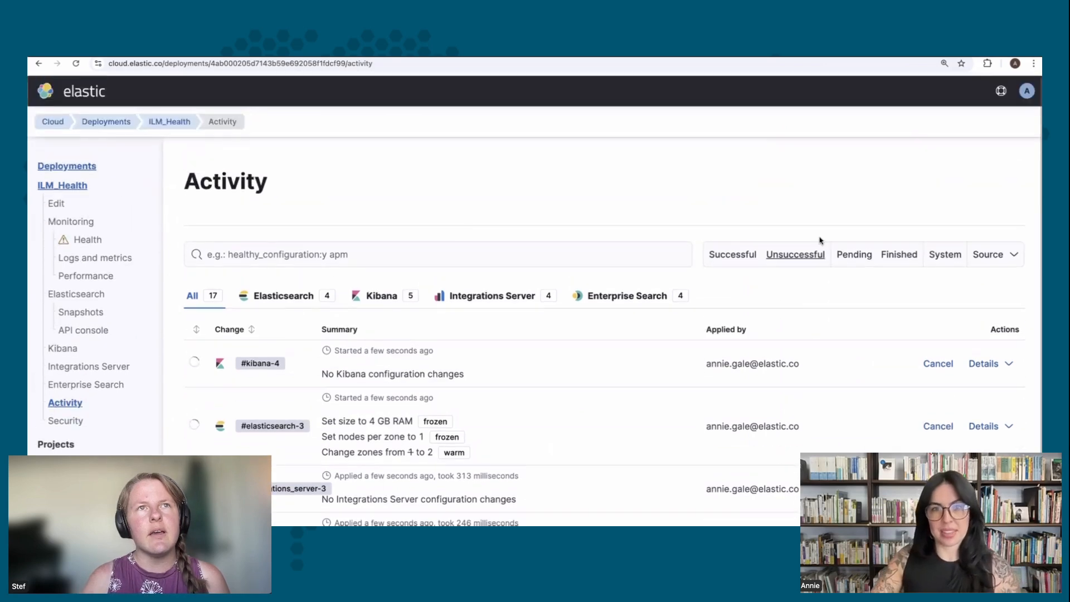
Return to the Kibana Console and copy the path _ilm/policy/summerflowers from the policy setup request.
{"action": "left_click", "coordinate": [562, 50]}
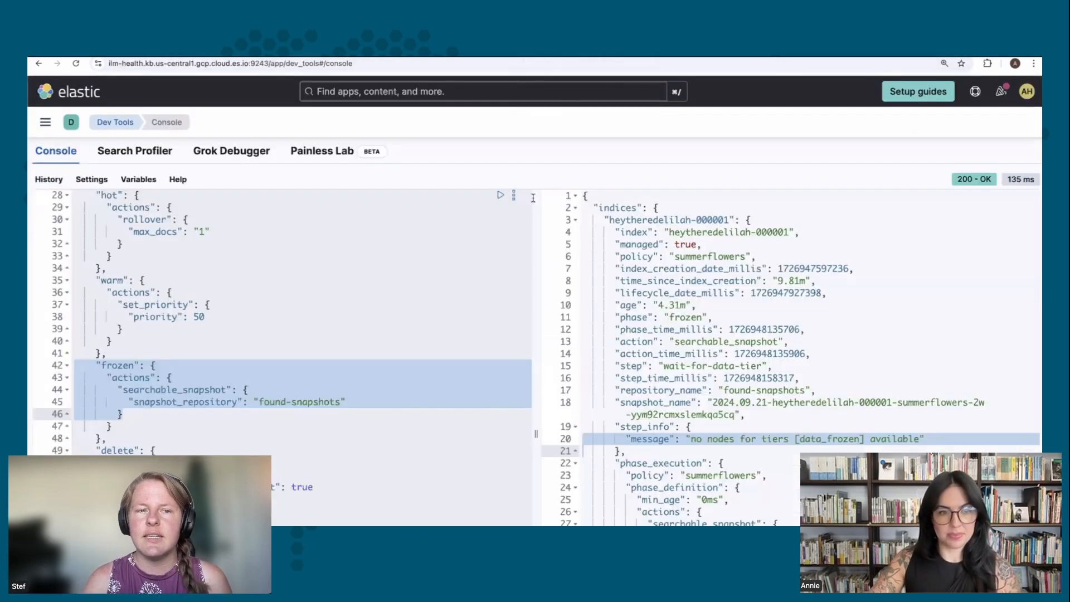
{"action": "scroll", "coordinate": [533, 198], "scroll_direction": "up", "scroll_amount": 3}
{"action": "scroll", "coordinate": [533, 198], "scroll_direction": "down", "scroll_amount": 2}
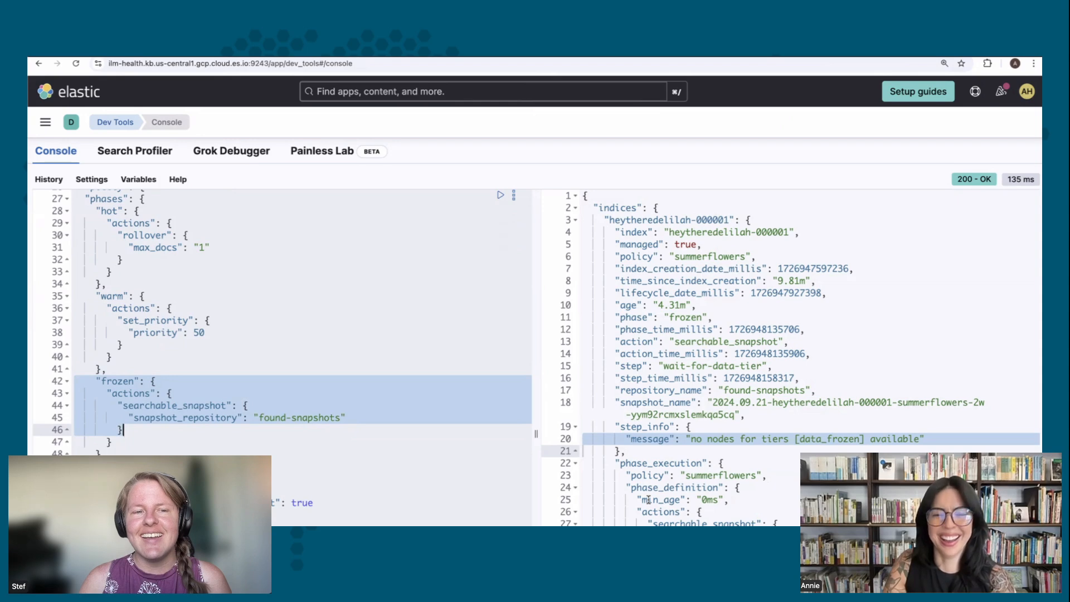
{"action": "scroll", "coordinate": [434, 469], "scroll_direction": "down", "scroll_amount": 5}
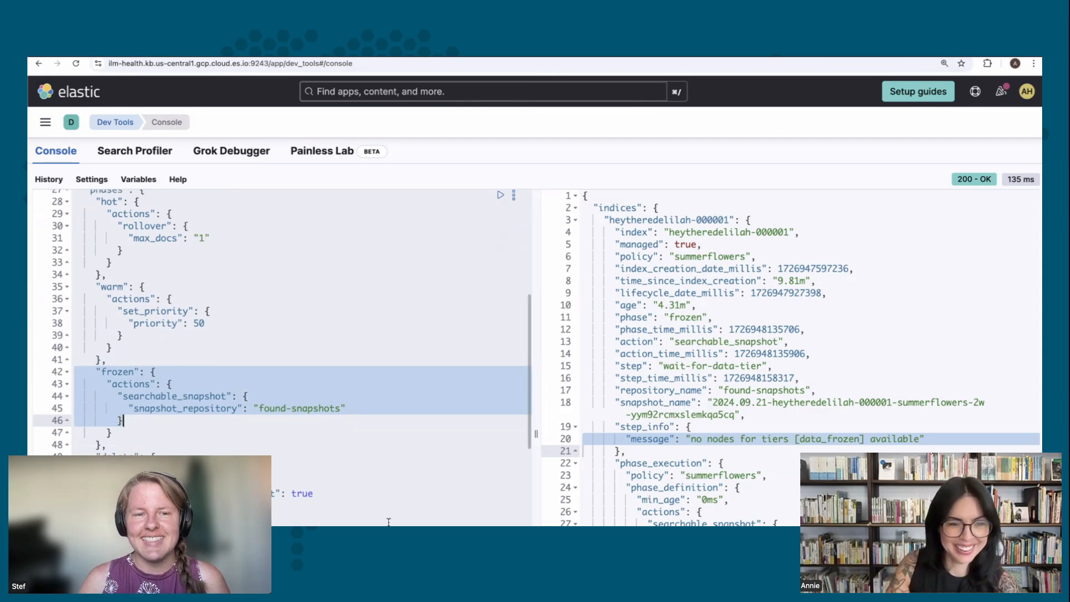
{"action": "scroll", "coordinate": [363, 437], "scroll_direction": "up", "scroll_amount": 3}
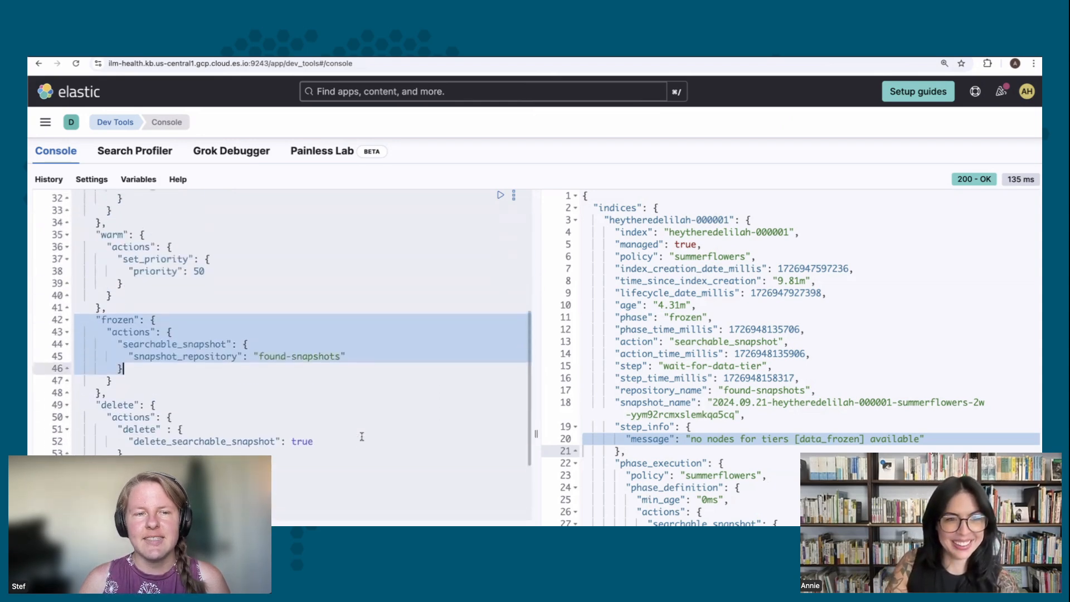
{"action": "scroll", "coordinate": [364, 436], "scroll_direction": "down", "scroll_amount": 14}
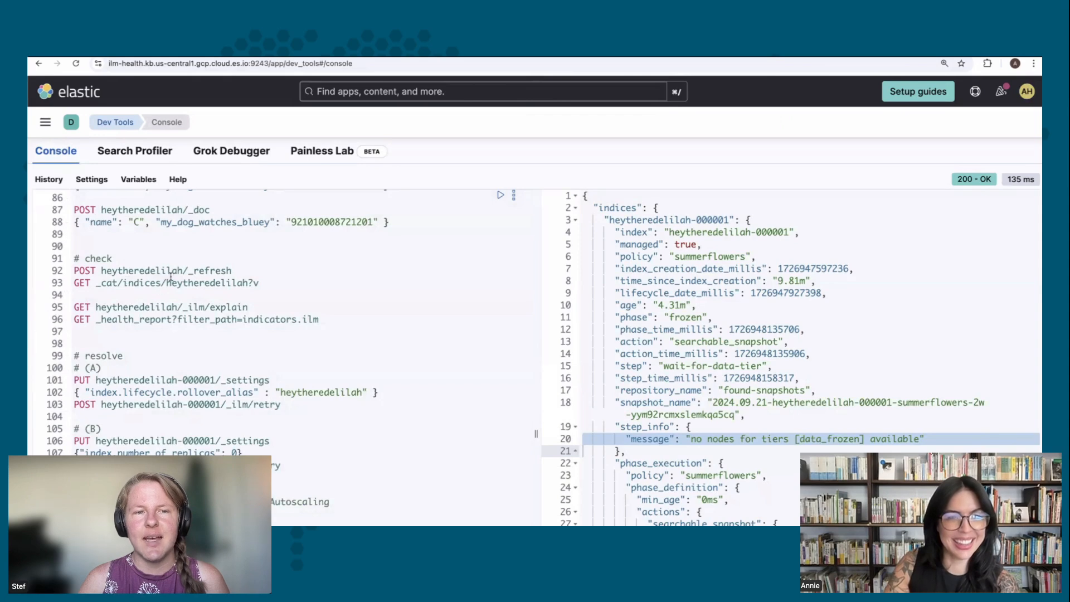
{"action": "scroll", "coordinate": [205, 292], "scroll_direction": "up", "scroll_amount": 20}
{"action": "scroll", "coordinate": [214, 306], "scroll_direction": "down", "scroll_amount": 5}
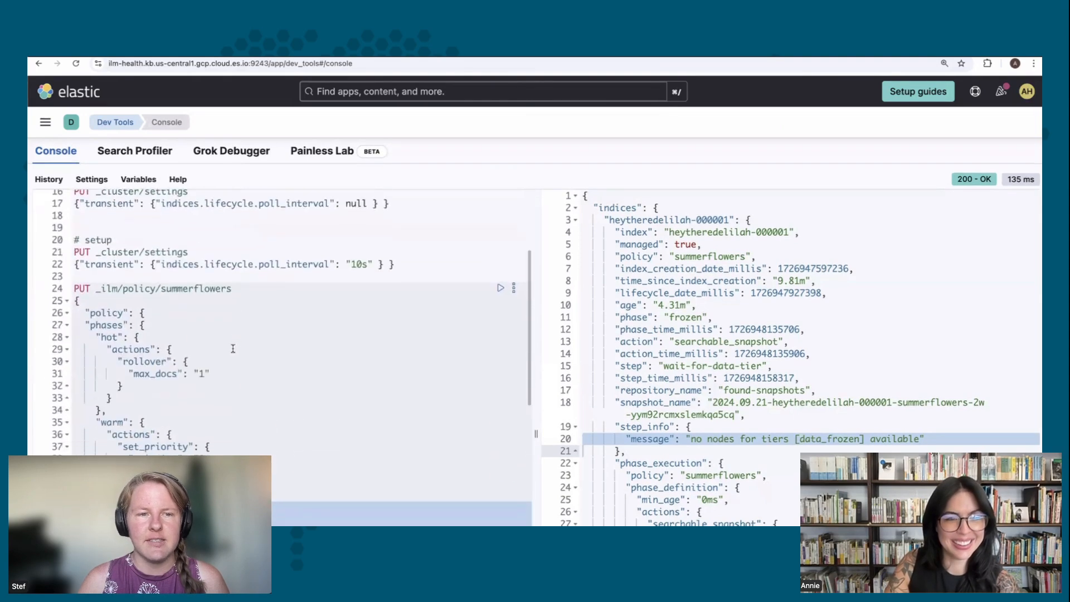
{"action": "left_click_drag", "start_coordinate": [234, 290], "coordinate": [96, 291]}
{"action": "key", "text": "super+c"}
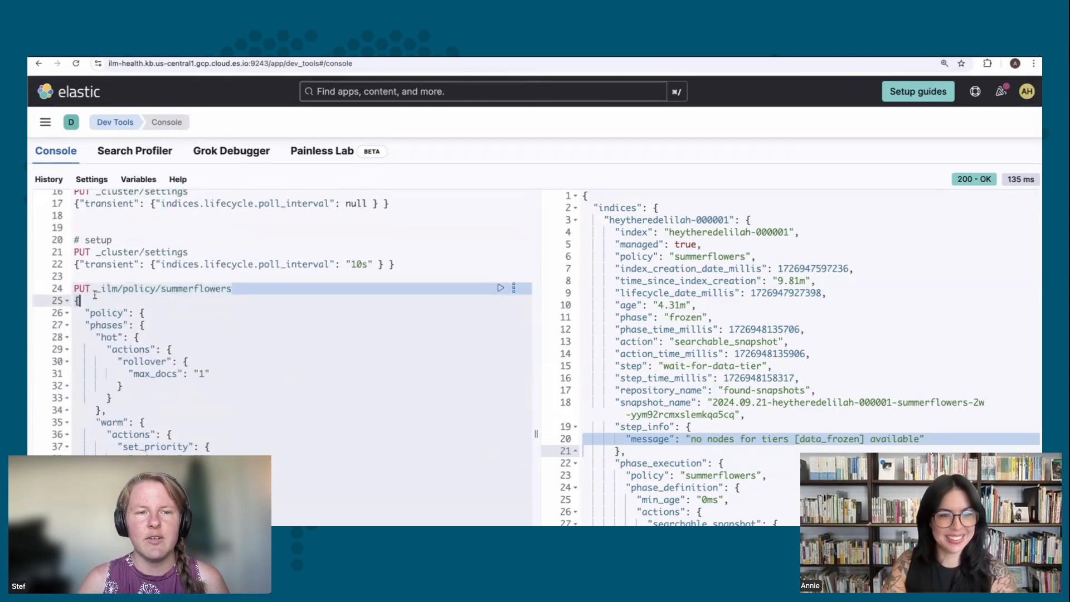
Add the request GET _ilm/policy/summerflowers on its own line above the PUT policy request and run it.
{"action": "left_click", "coordinate": [173, 277]}
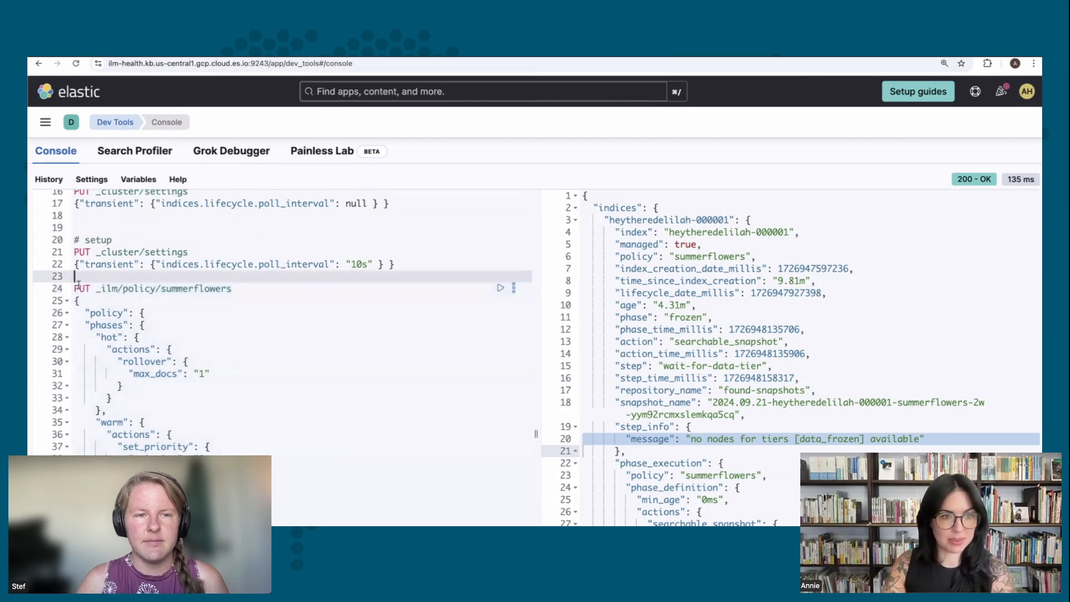
{"action": "left_click", "coordinate": [79, 285]}
{"action": "left_click", "coordinate": [80, 275]}
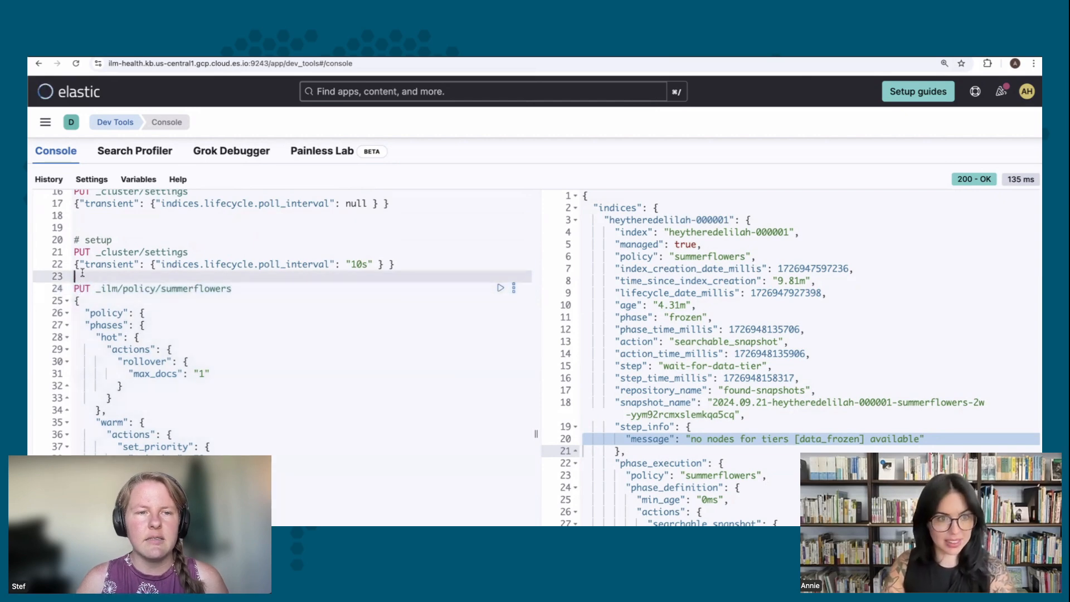
{"action": "key", "text": "Return"}
{"action": "key", "text": "Return"}
{"action": "key", "text": "Up"}
{"action": "key", "text": "super+v"}
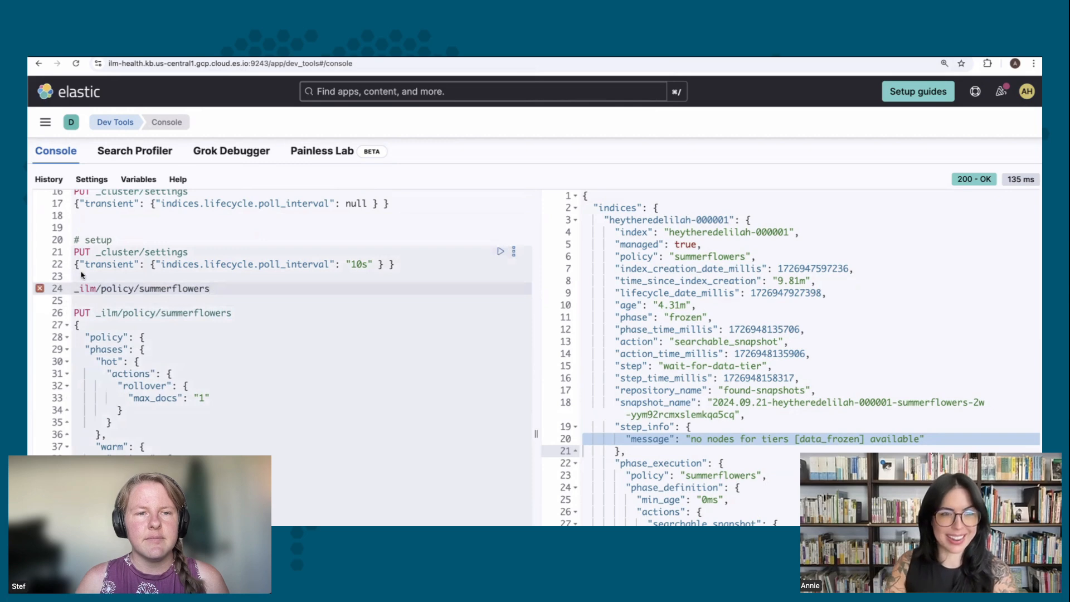
{"action": "left_click", "coordinate": [70, 291]}
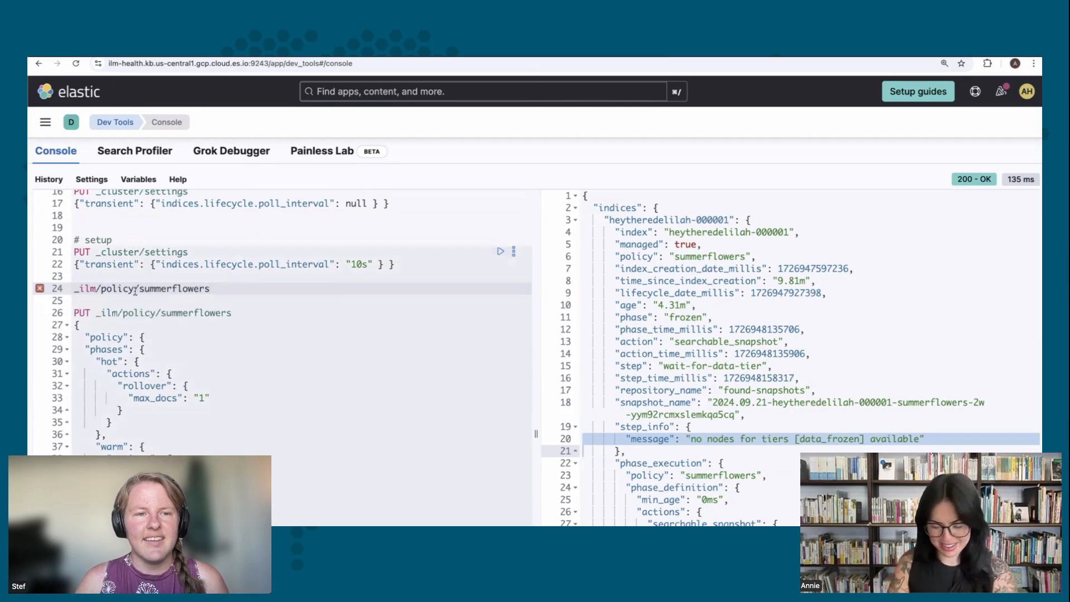
{"action": "type", "text": "GET"}
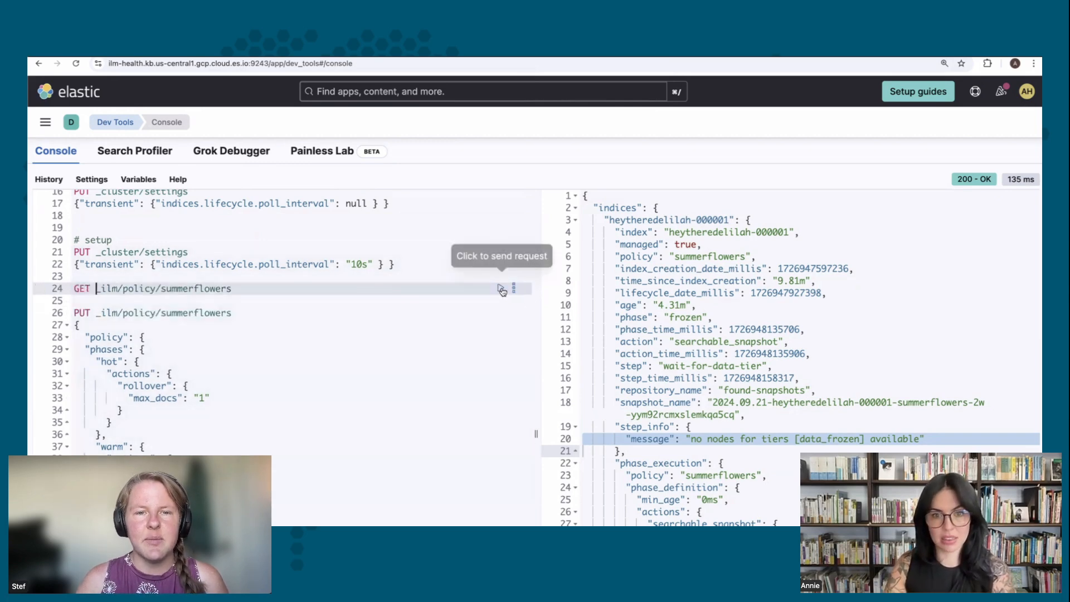
{"action": "left_click", "coordinate": [501, 289]}
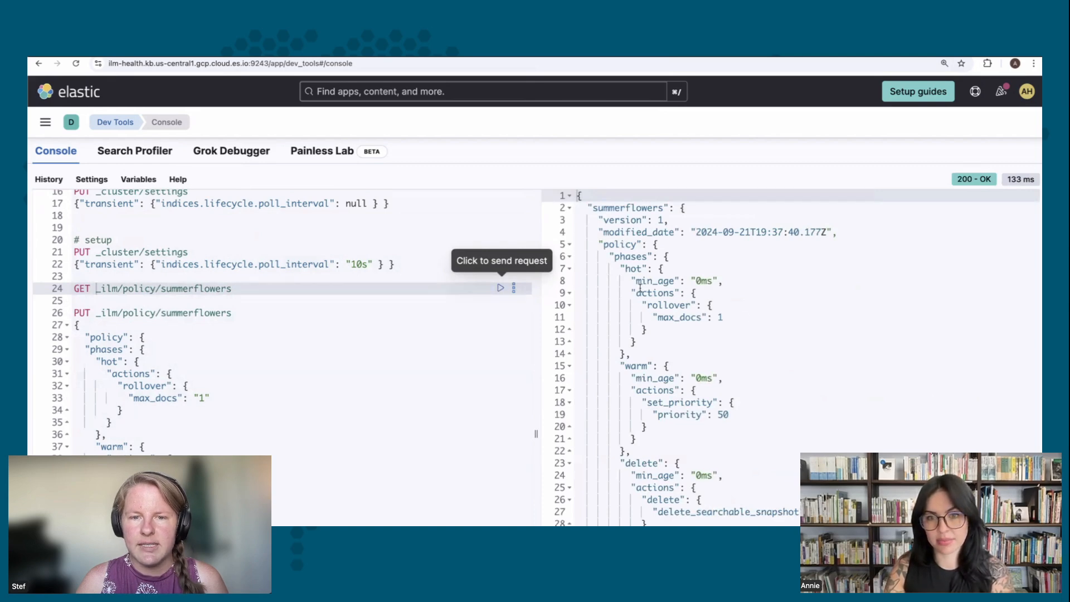
Copy "min_age": "0ms", from the response's delete phase into the delete phase of the PUT _ilm/policy/summerflowers request.
{"action": "scroll", "coordinate": [679, 371], "scroll_direction": "down", "scroll_amount": 5}
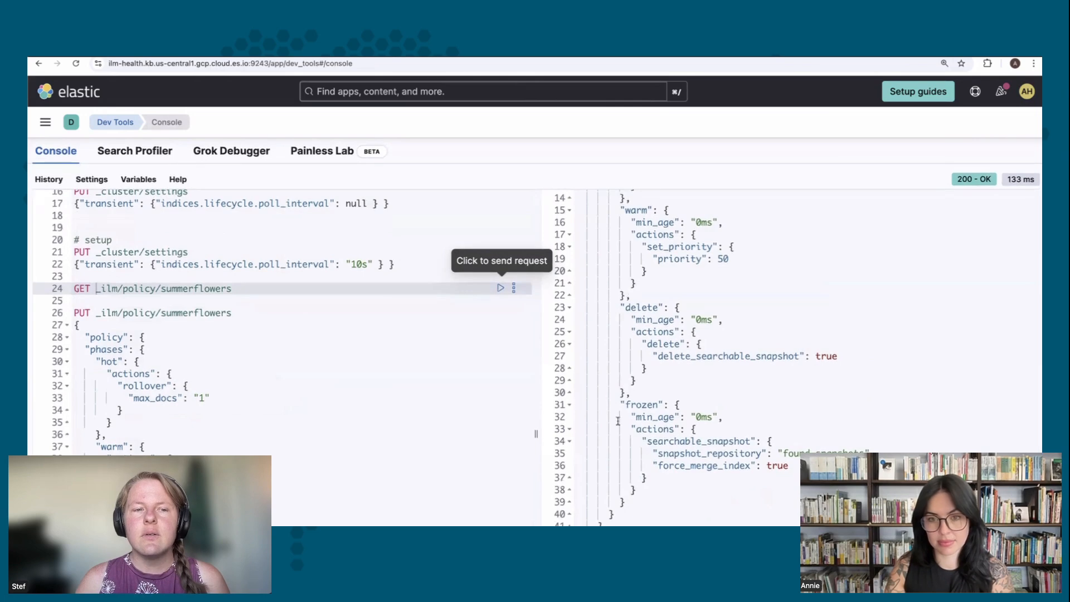
{"action": "scroll", "coordinate": [820, 427], "scroll_direction": "down", "scroll_amount": 1}
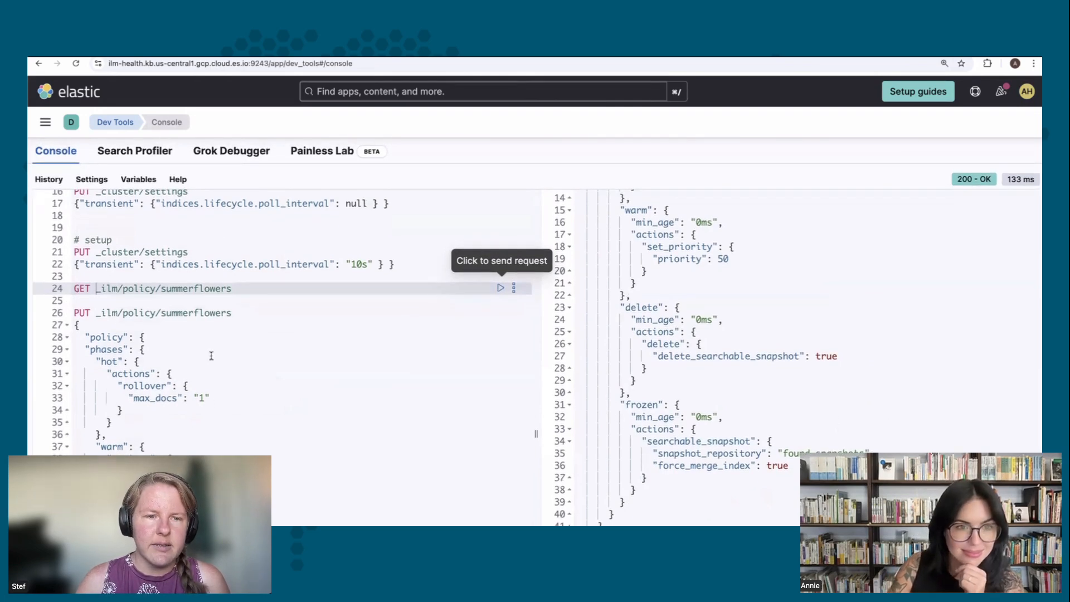
{"action": "scroll", "coordinate": [218, 362], "scroll_direction": "down", "scroll_amount": 2}
{"action": "scroll", "coordinate": [217, 362], "scroll_direction": "down", "scroll_amount": 2}
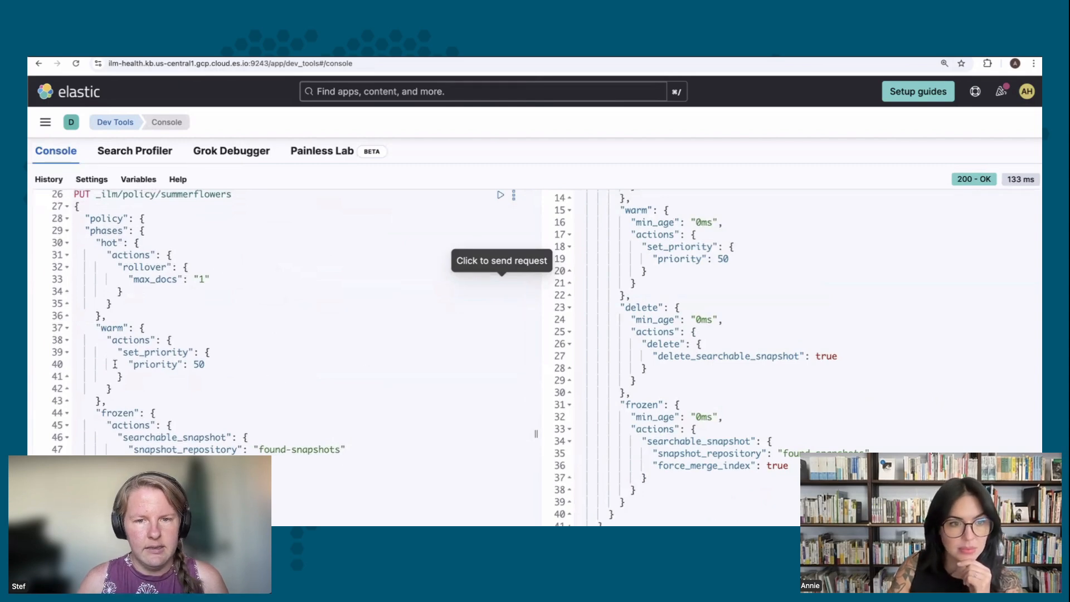
{"action": "scroll", "coordinate": [114, 364], "scroll_direction": "down", "scroll_amount": 4}
{"action": "left_click", "coordinate": [98, 365]}
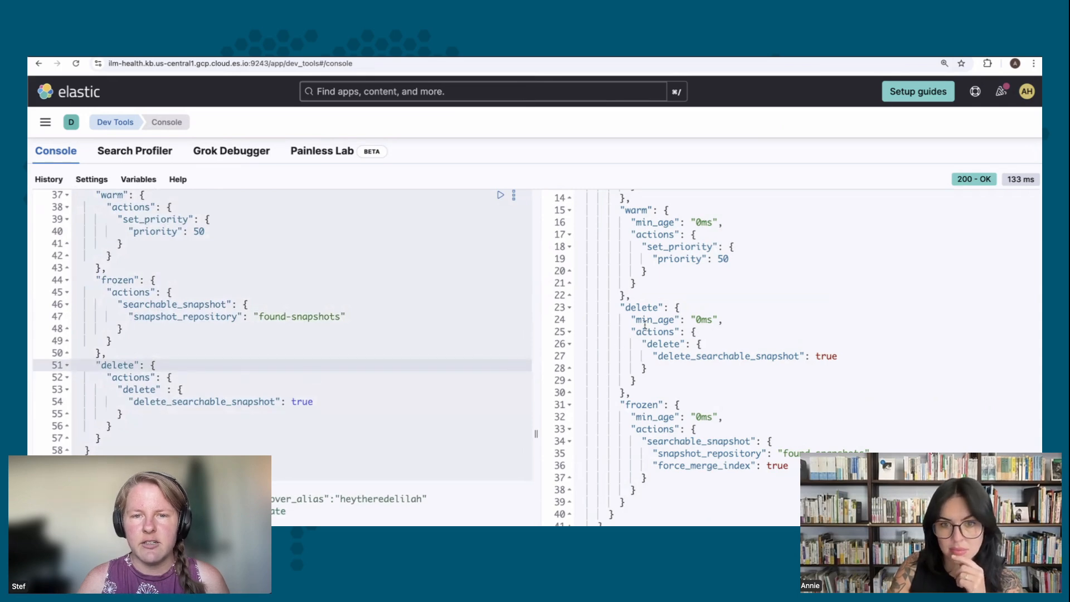
{"action": "left_click", "coordinate": [720, 319]}
{"action": "left_click_drag", "start_coordinate": [720, 320], "coordinate": [632, 322]}
{"action": "key", "text": "ctrl+c"}
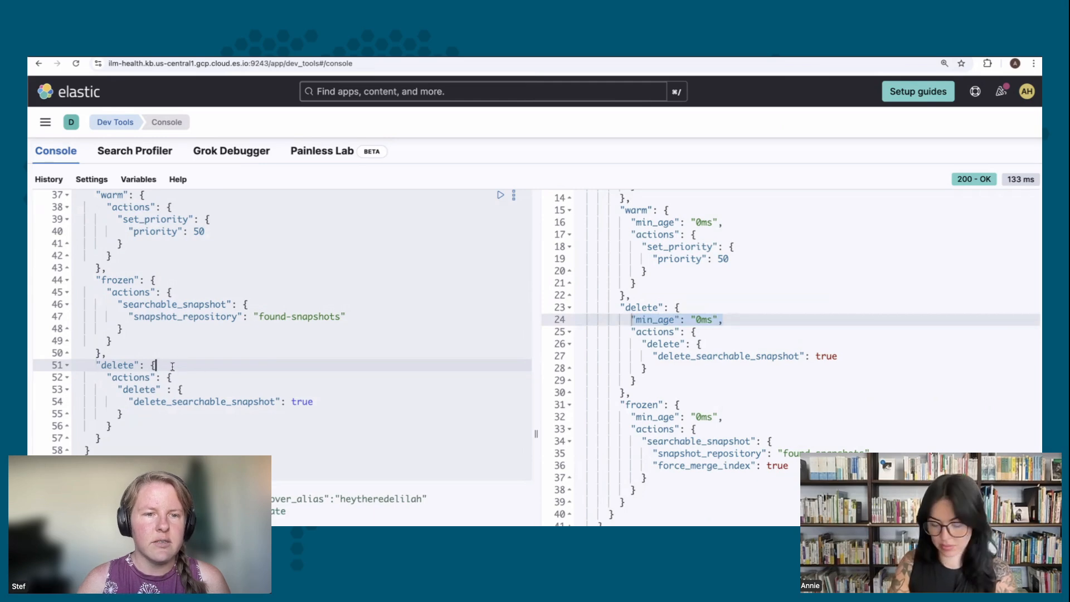
{"action": "key", "text": "Return"}
{"action": "key", "text": "ctrl+v"}
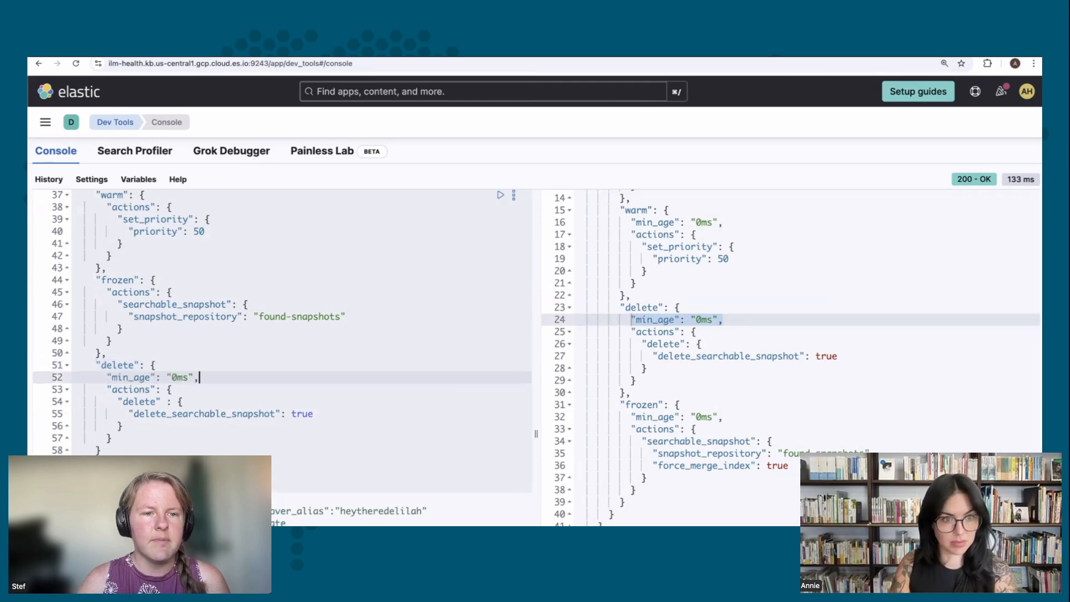
Set min_age in the delete phase of the PUT _ilm/policy/summerflowers request to "1d".
{"action": "scroll", "coordinate": [177, 376], "scroll_direction": "down", "scroll_amount": 1}
{"action": "left_click", "coordinate": [178, 376]}
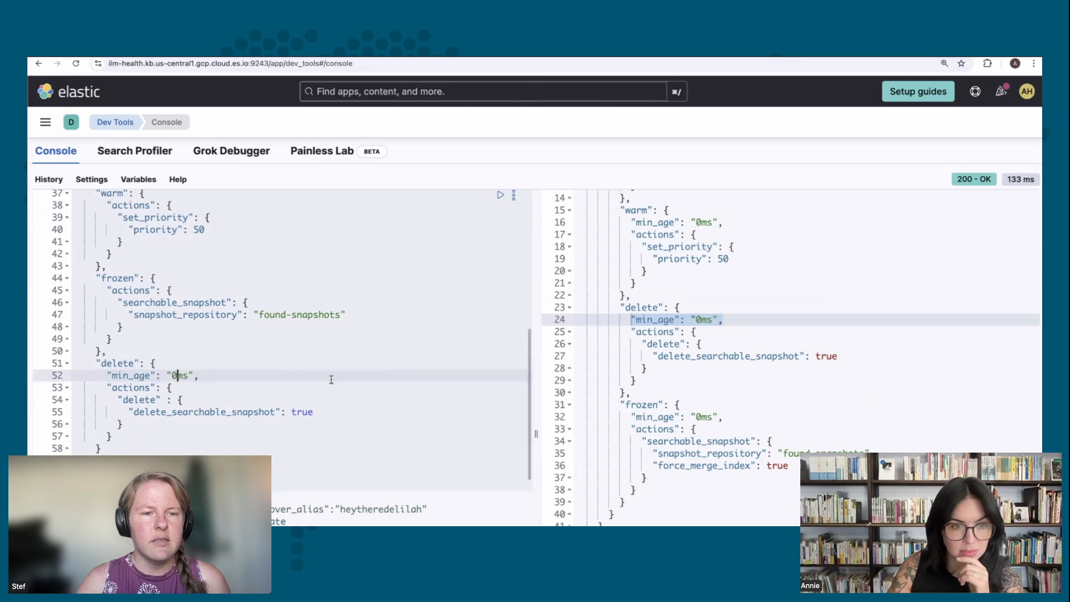
{"action": "key", "text": "Right"}
{"action": "key", "text": "BackSpace"}
{"action": "key", "text": "BackSpace"}
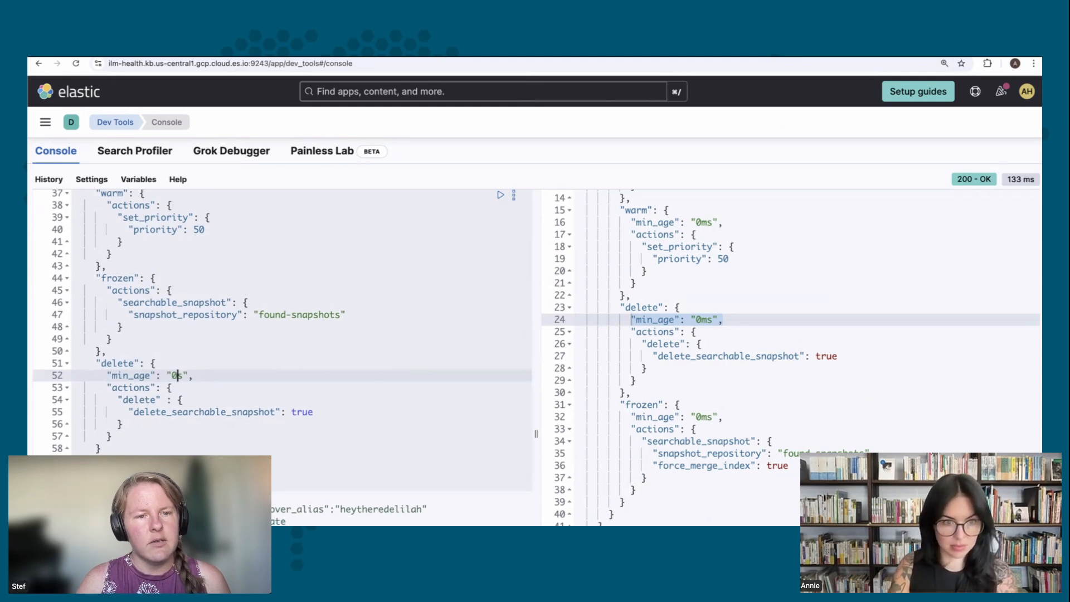
{"action": "key", "text": "Delete"}
{"action": "key", "text": "Escape"}
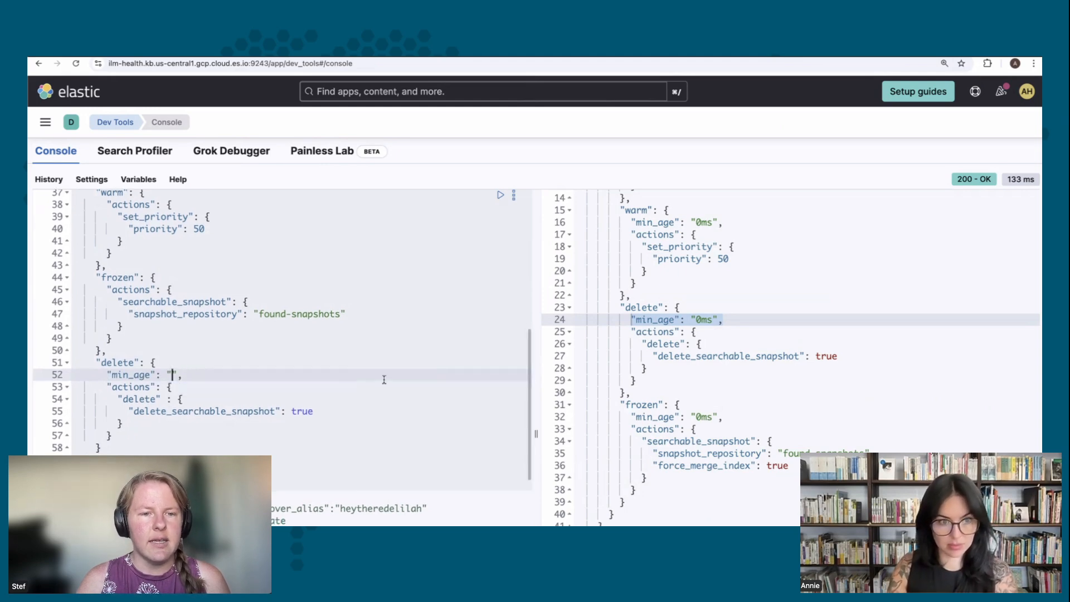
{"action": "type", "text": "1d"}
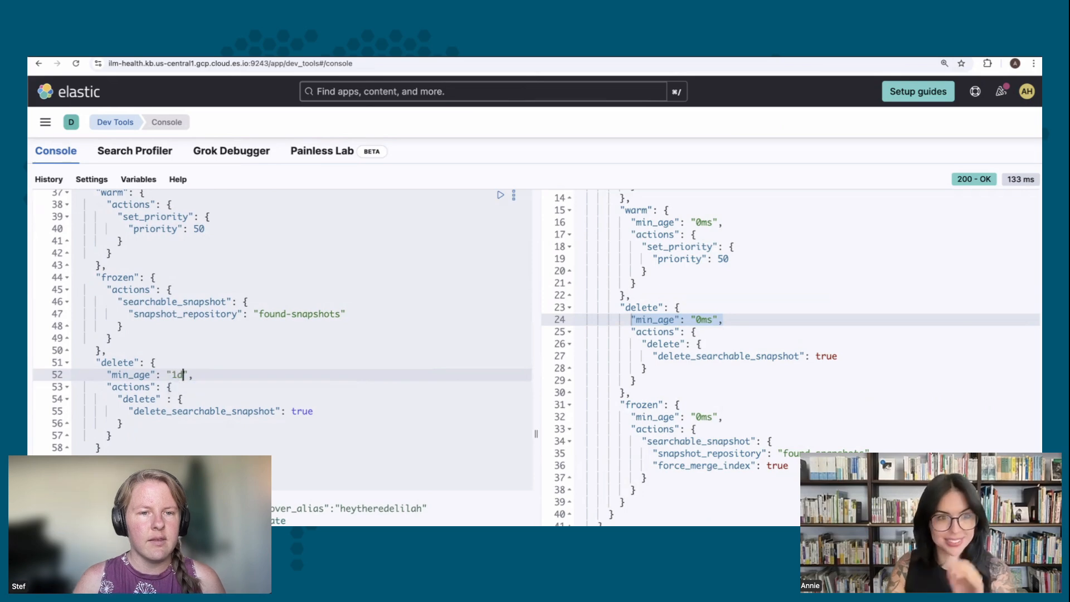
{"action": "left_click", "coordinate": [332, 378]}
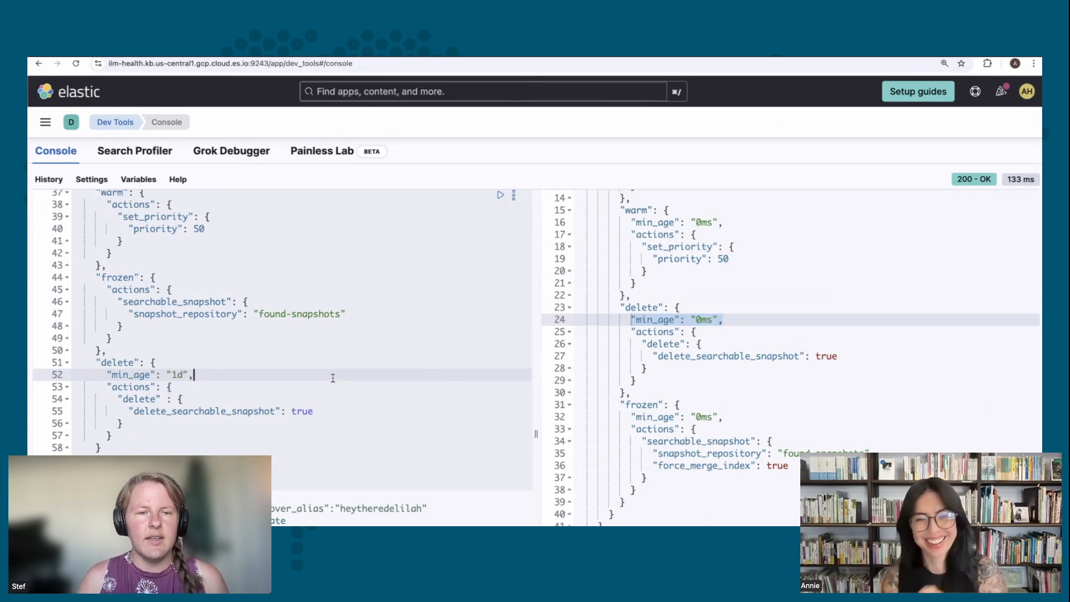
Run the PUT _ilm/policy/summerflowers request to update the policy with the edited delete phase.
{"action": "scroll", "coordinate": [461, 298], "scroll_direction": "up", "scroll_amount": 1}
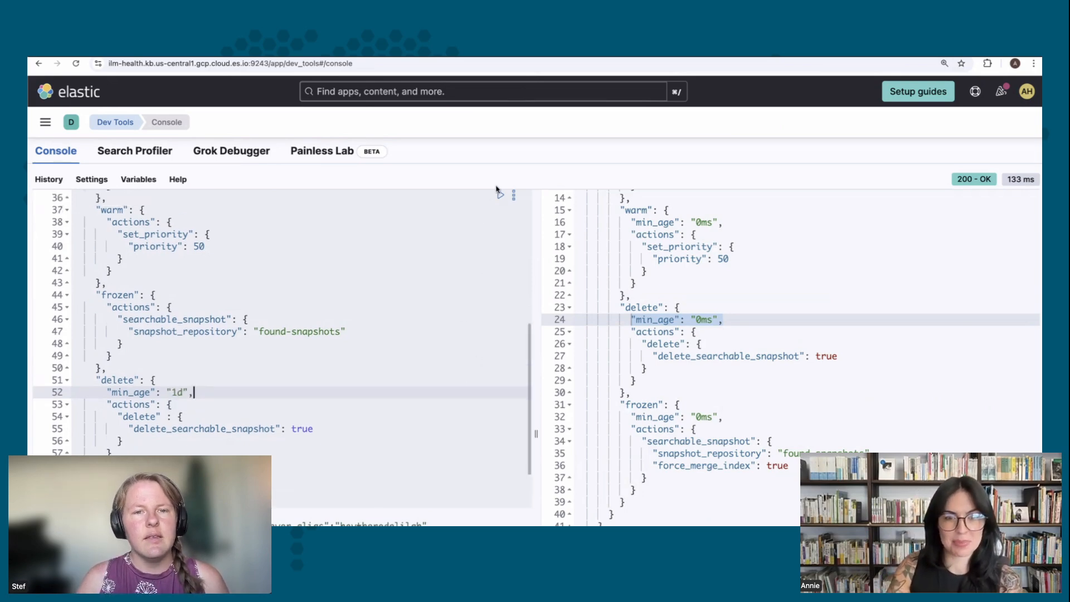
{"action": "scroll", "coordinate": [500, 198], "scroll_direction": "up", "scroll_amount": 3}
{"action": "left_click", "coordinate": [501, 248]}
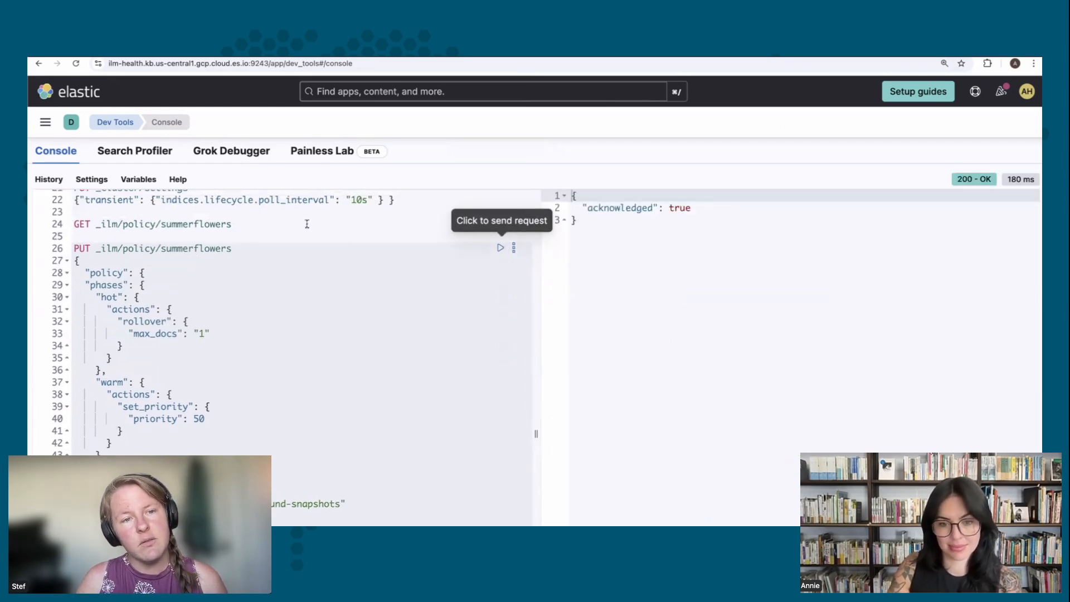
Check the applied Elasticsearch changes in the ILM_Health deployment's activity list, and return to the Kibana Console.
{"action": "left_click", "coordinate": [390, 226]}
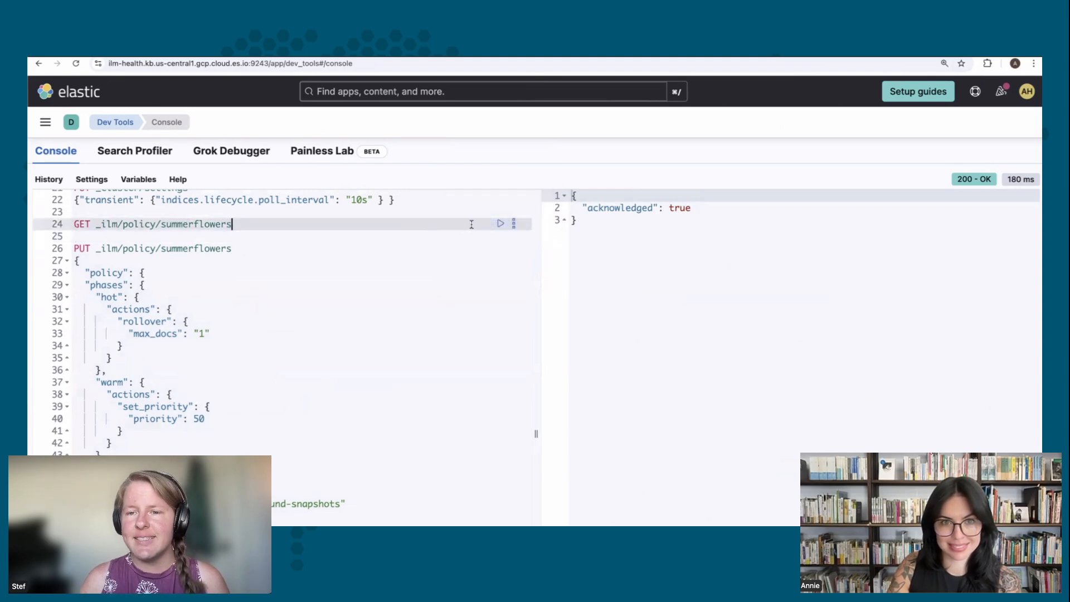
{"action": "key", "text": "ctrl+Tab"}
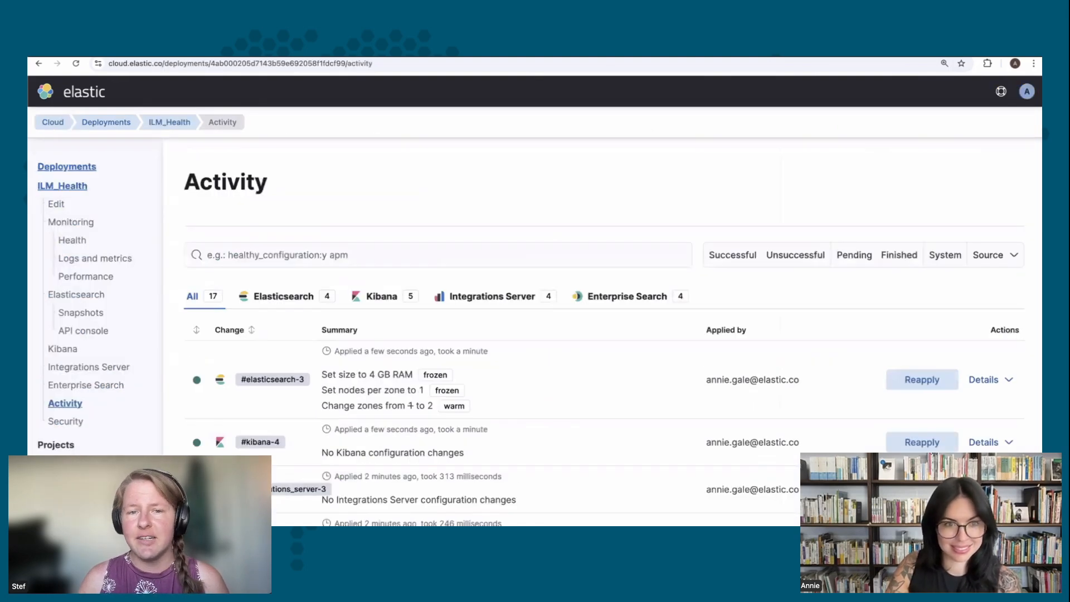
{"action": "scroll", "coordinate": [480, 388], "scroll_direction": "down", "scroll_amount": 2}
{"action": "scroll", "coordinate": [480, 389], "scroll_direction": "up", "scroll_amount": 2}
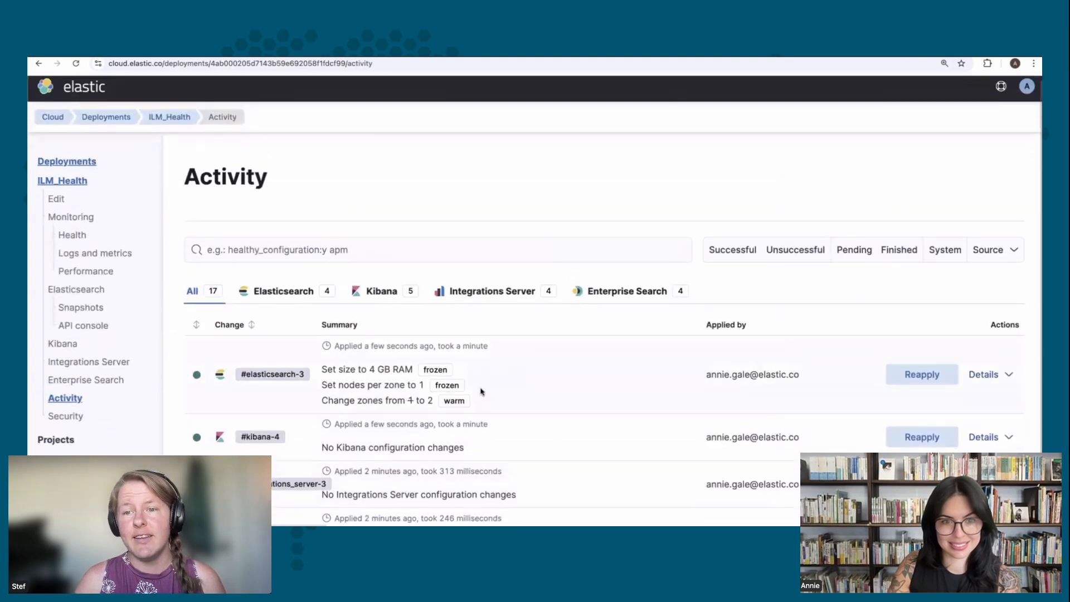
{"action": "key", "text": "ctrl+shift+Tab"}
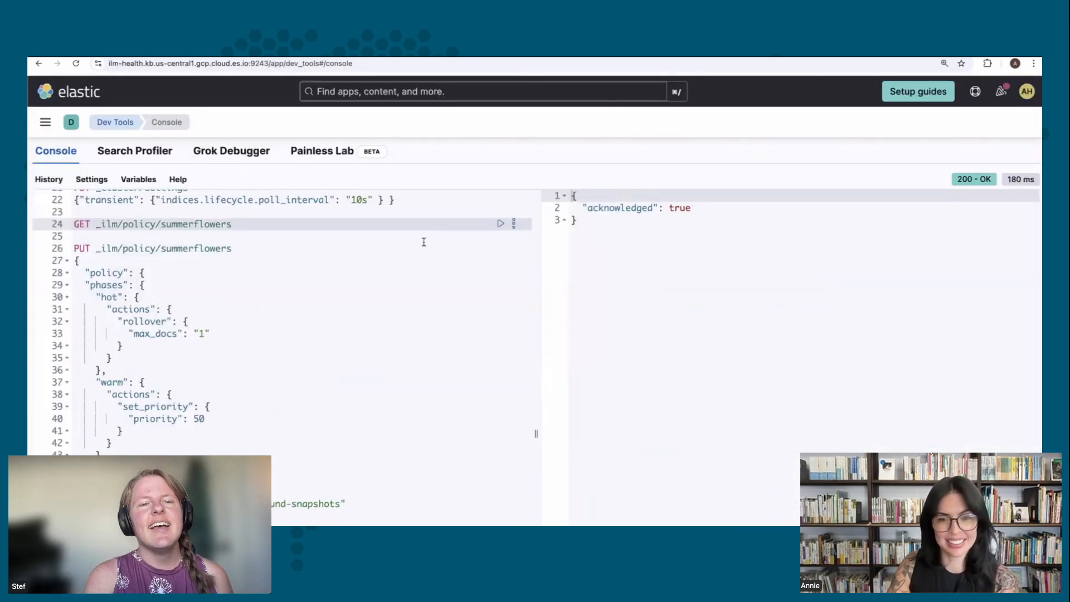
Run GET _cat/indices/heytheredelilah?v from the check section and examine the index listing it returns.
{"action": "scroll", "coordinate": [519, 267], "scroll_direction": "down", "scroll_amount": 1}
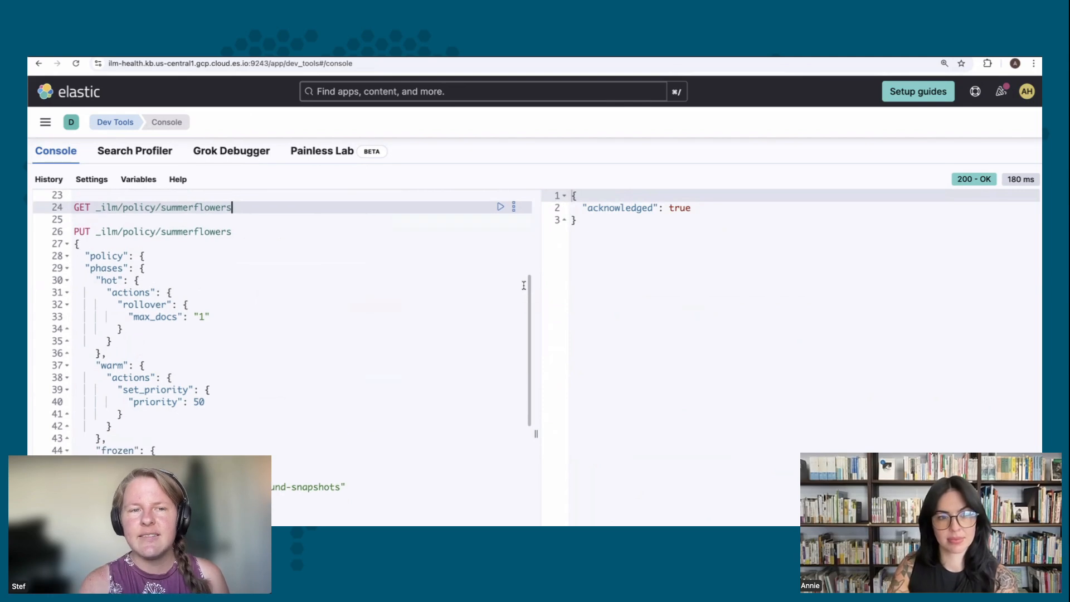
{"action": "scroll", "coordinate": [468, 294], "scroll_direction": "down", "scroll_amount": 4}
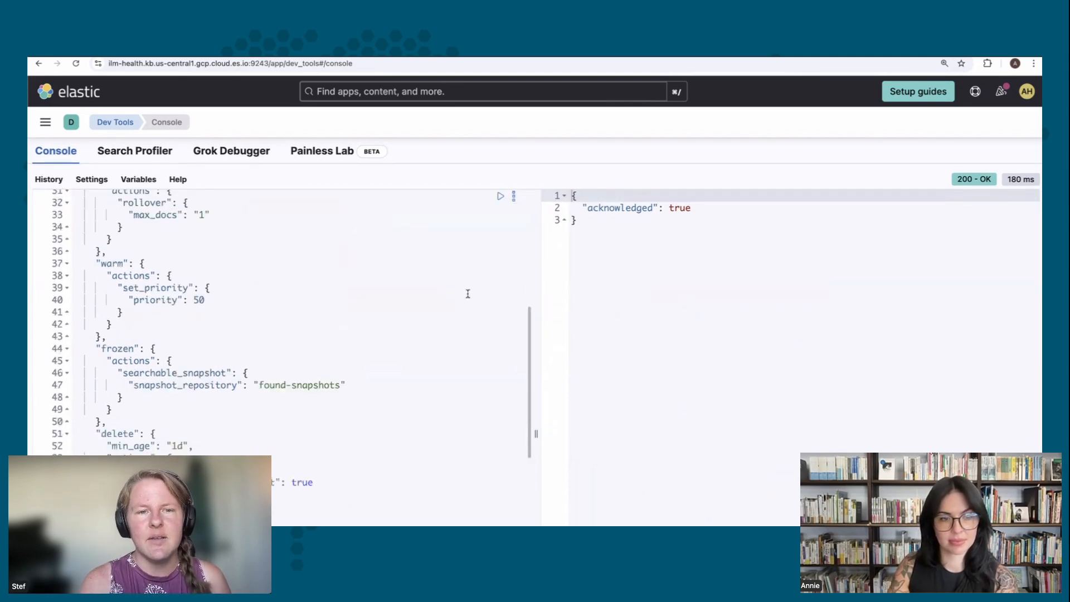
{"action": "scroll", "coordinate": [468, 294], "scroll_direction": "down", "scroll_amount": 15}
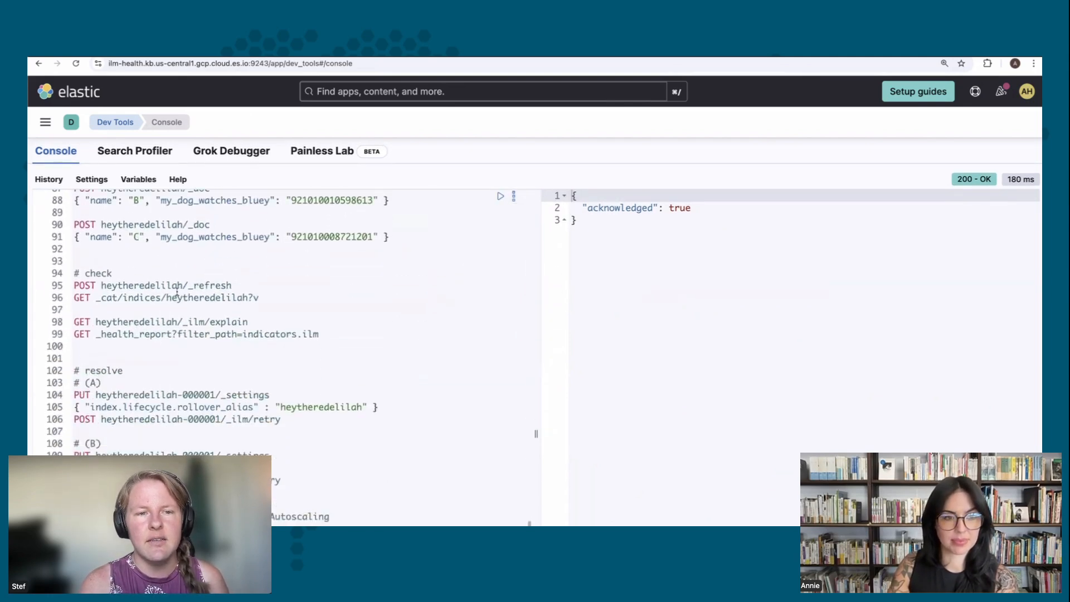
{"action": "left_click", "coordinate": [168, 297]}
{"action": "left_click", "coordinate": [500, 297]}
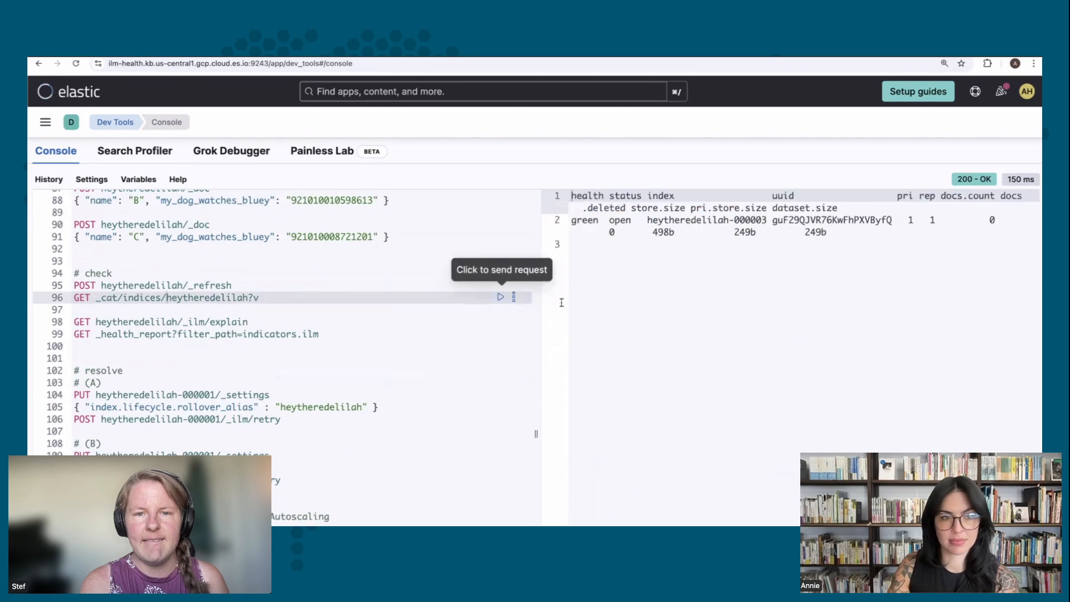
{"action": "left_click", "coordinate": [697, 264]}
{"action": "left_click", "coordinate": [888, 234]}
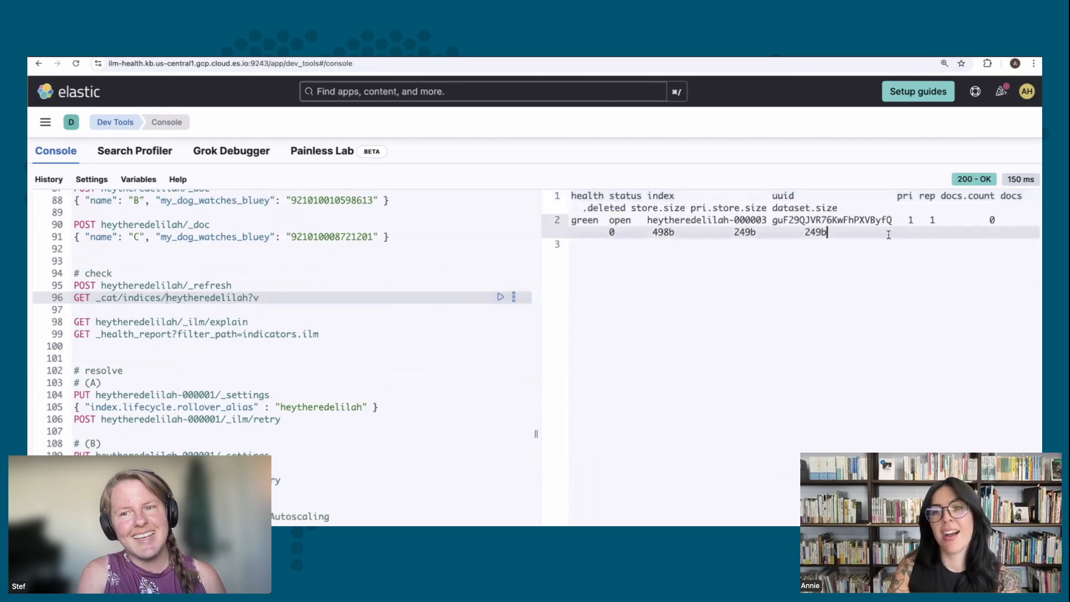
{"action": "left_click_drag", "start_coordinate": [888, 235], "coordinate": [556, 198]}
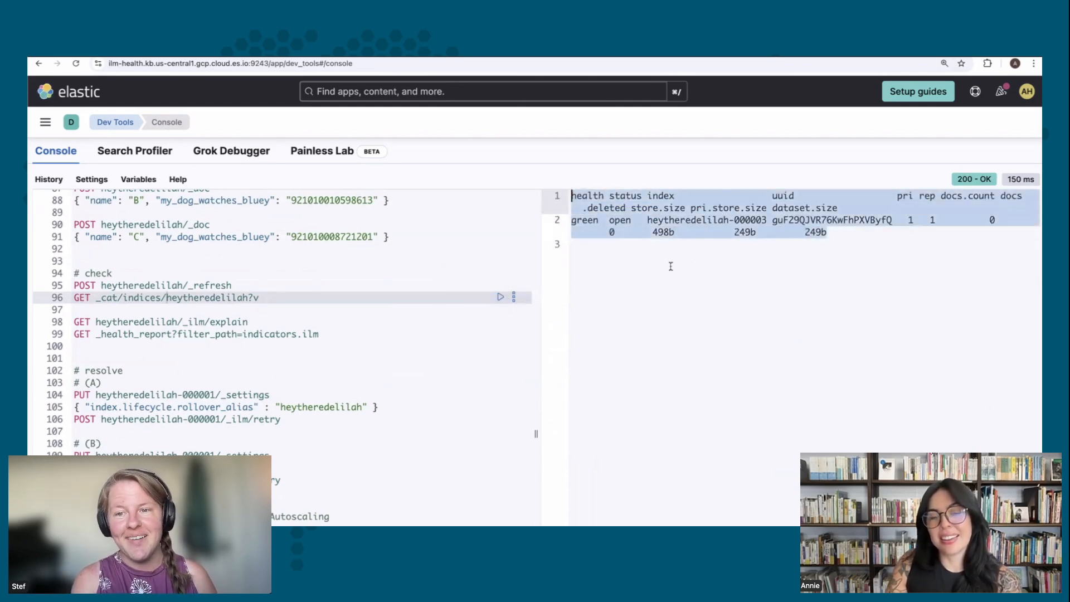
{"action": "left_click", "coordinate": [671, 274]}
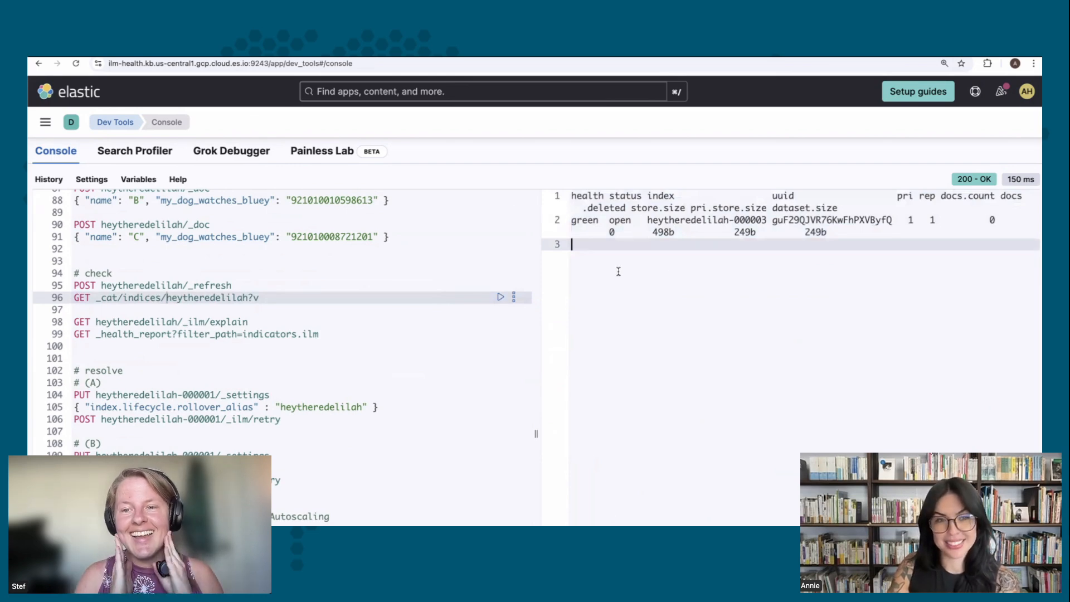
{"action": "scroll", "coordinate": [184, 291], "scroll_direction": "up", "scroll_amount": 4}
{"action": "scroll", "coordinate": [341, 337], "scroll_direction": "up", "scroll_amount": 5}
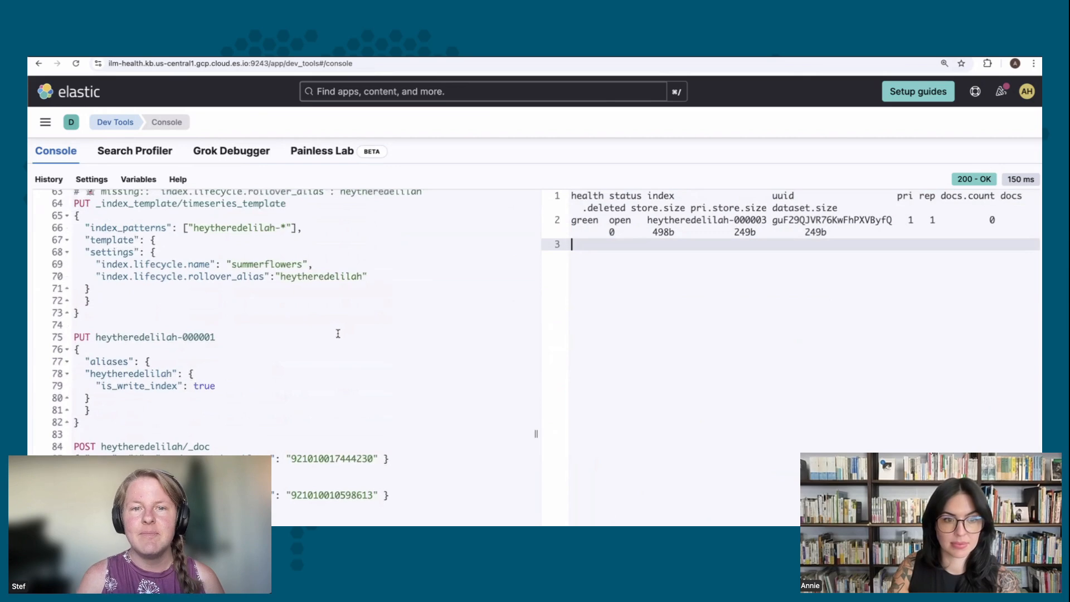
{"action": "scroll", "coordinate": [340, 334], "scroll_direction": "up", "scroll_amount": 8}
{"action": "scroll", "coordinate": [337, 333], "scroll_direction": "down", "scroll_amount": 4}
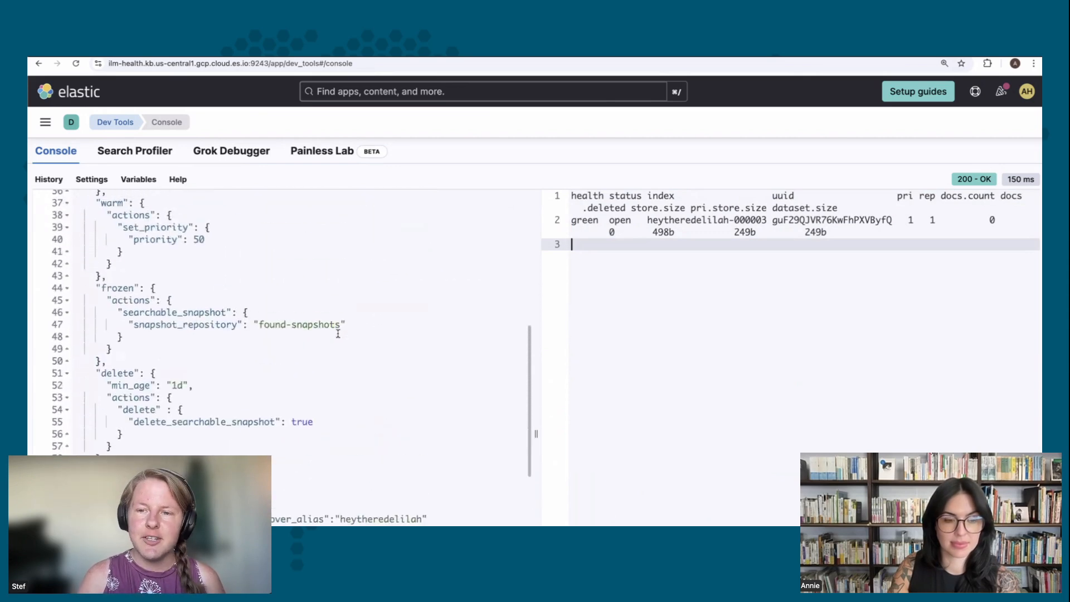
{"action": "scroll", "coordinate": [337, 333], "scroll_direction": "down", "scroll_amount": 3}
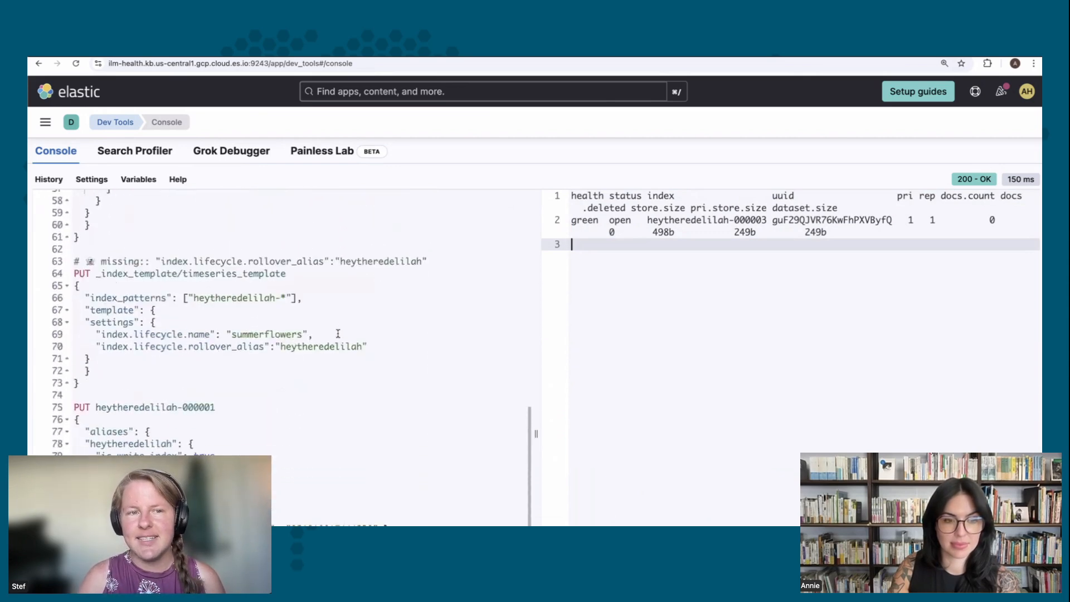
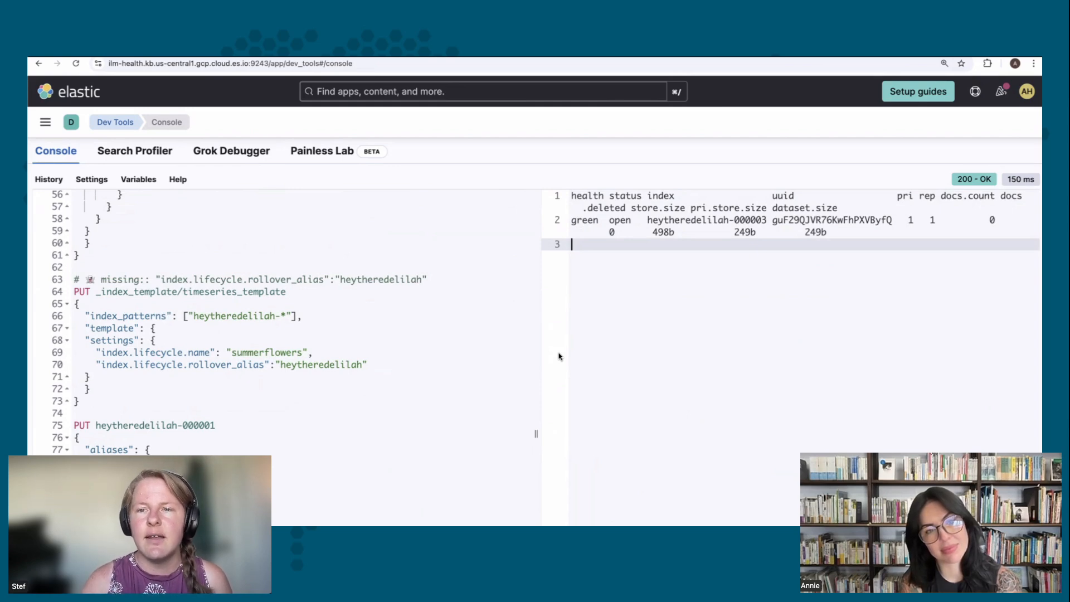
Run GET heytheredelilah/_ilm/explain and highlight the current lifecycle step line in the response.
{"action": "scroll", "coordinate": [351, 466], "scroll_direction": "down", "scroll_amount": 5}
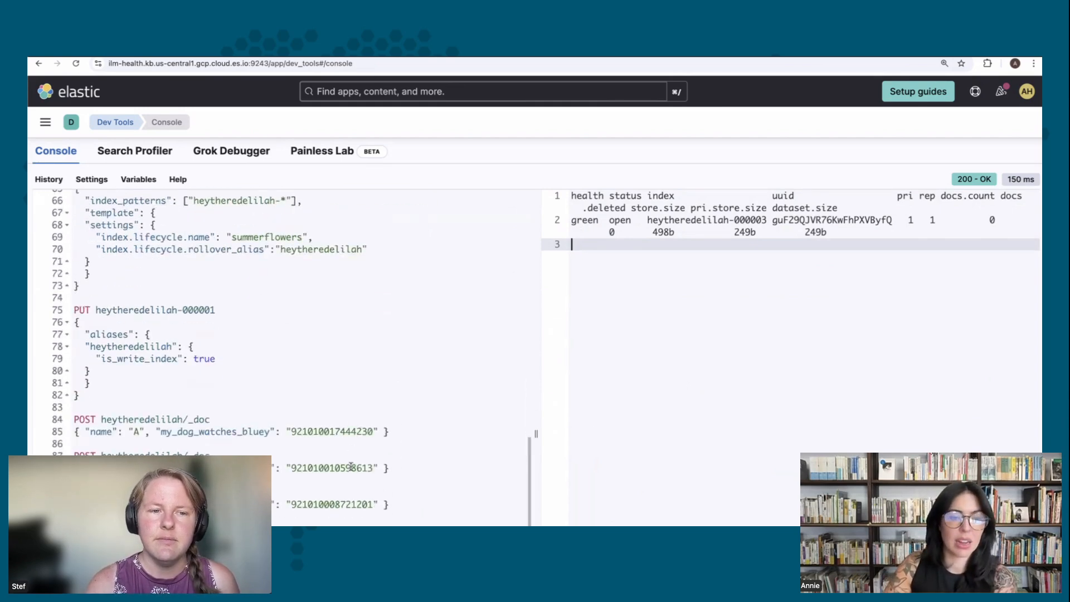
{"action": "scroll", "coordinate": [351, 466], "scroll_direction": "down", "scroll_amount": 3}
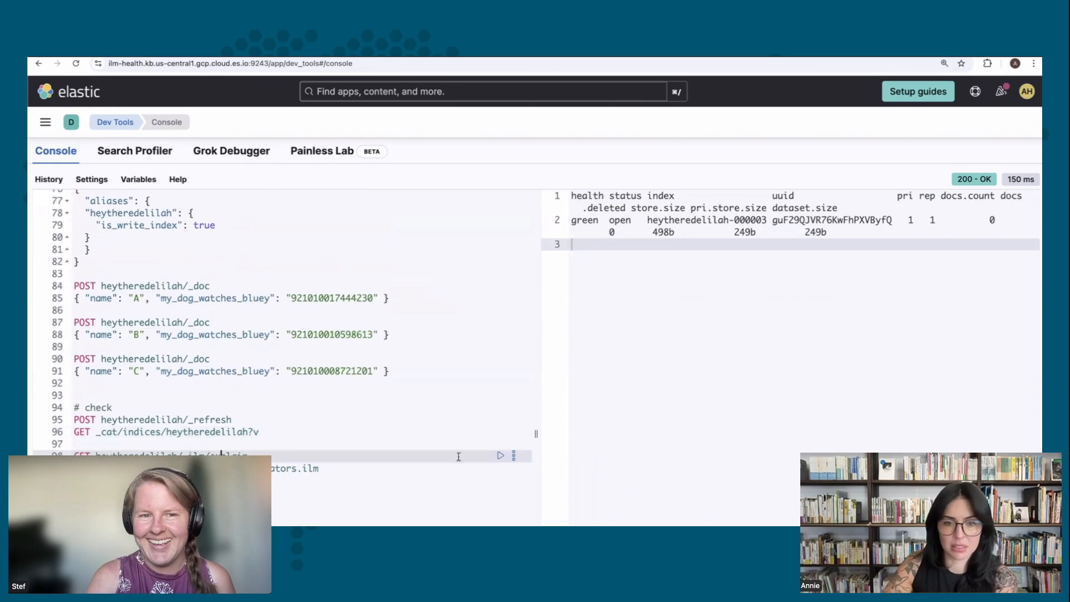
{"action": "left_click", "coordinate": [503, 457]}
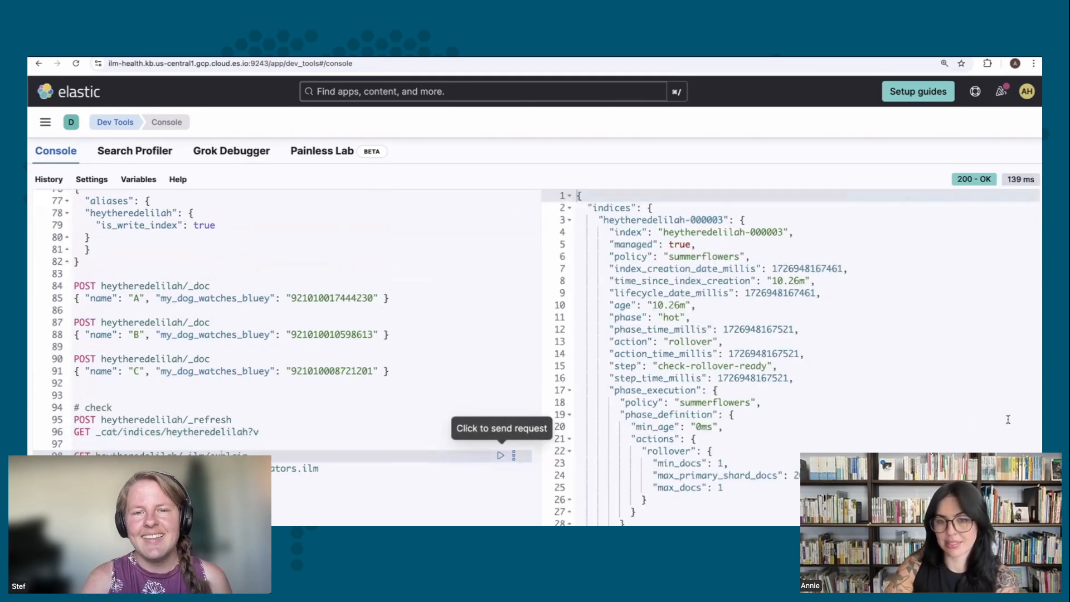
{"action": "left_click", "coordinate": [974, 422]}
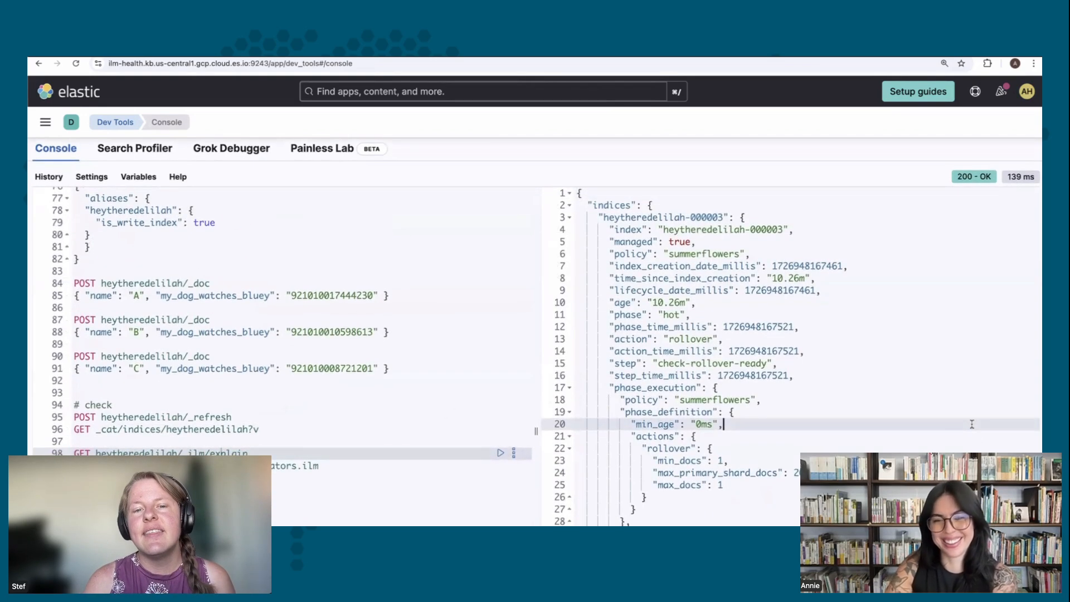
{"action": "scroll", "coordinate": [971, 424], "scroll_direction": "up", "scroll_amount": 1}
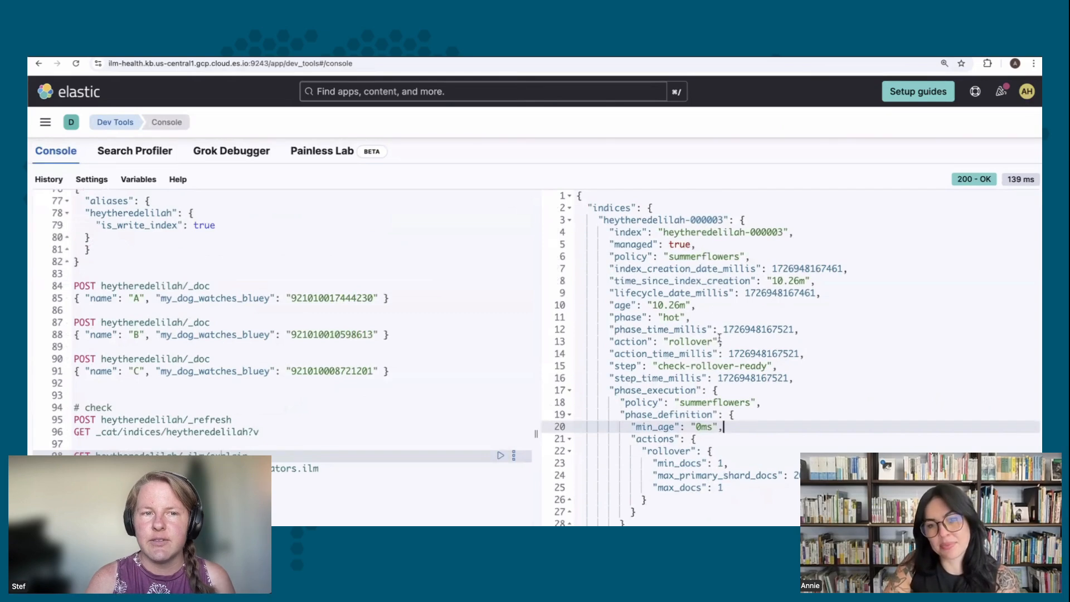
{"action": "triple_click", "coordinate": [728, 370]}
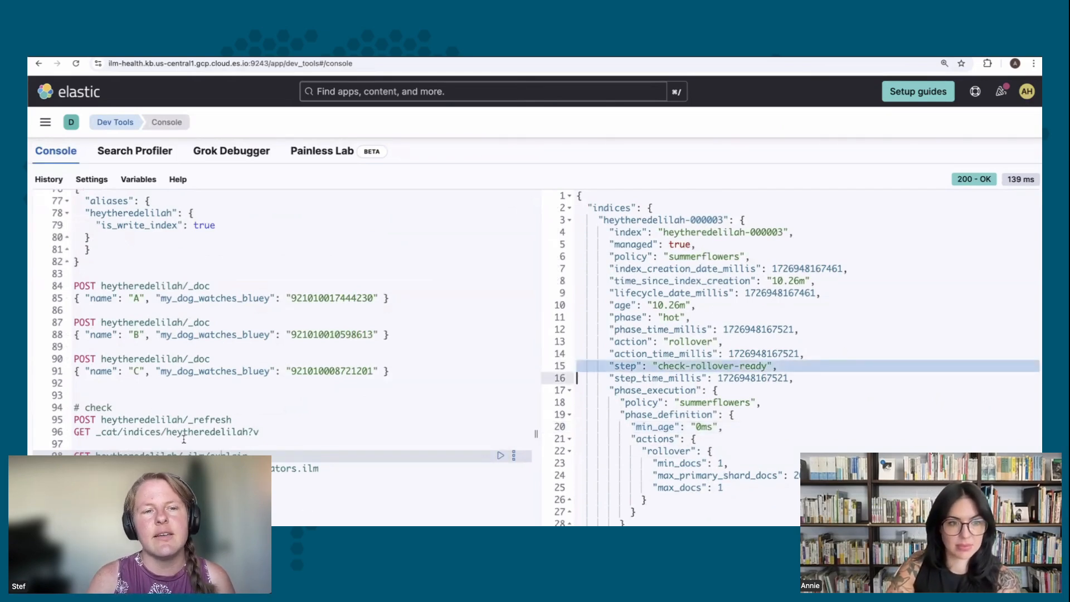
Run the three POST heytheredelilah/_doc requests to index the documents named A, B and C.
{"action": "scroll", "coordinate": [184, 439], "scroll_direction": "up", "scroll_amount": 3}
{"action": "left_click", "coordinate": [442, 368]}
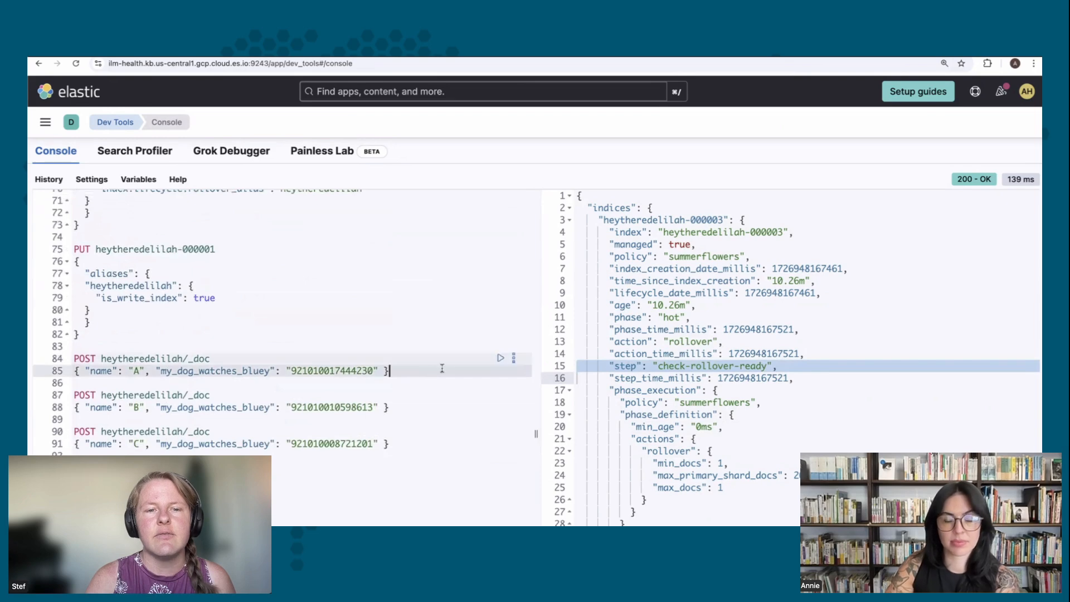
{"action": "left_click", "coordinate": [501, 357]}
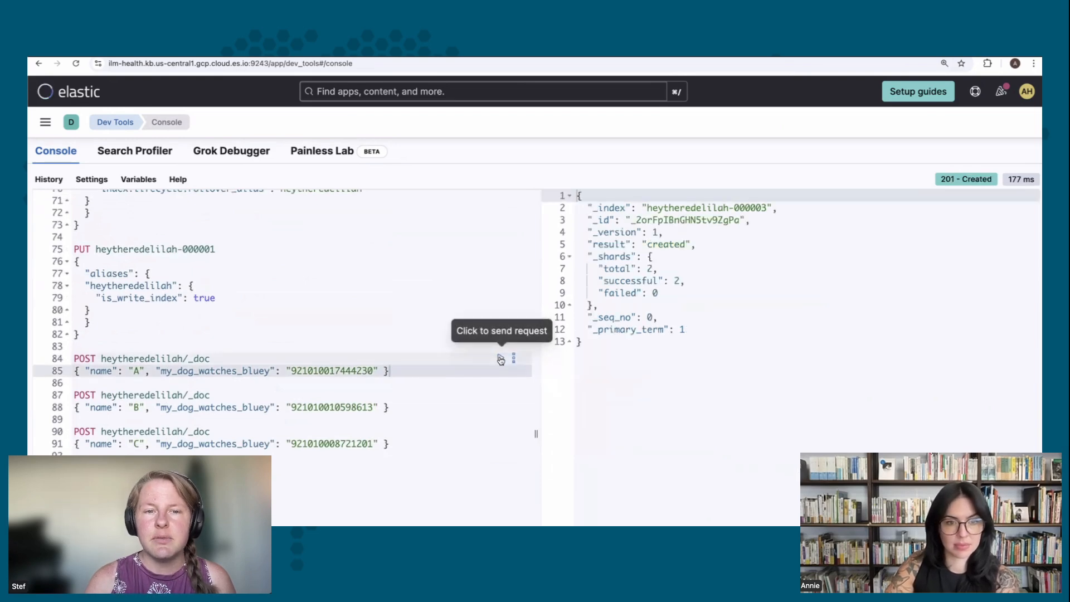
{"action": "left_click", "coordinate": [501, 395]}
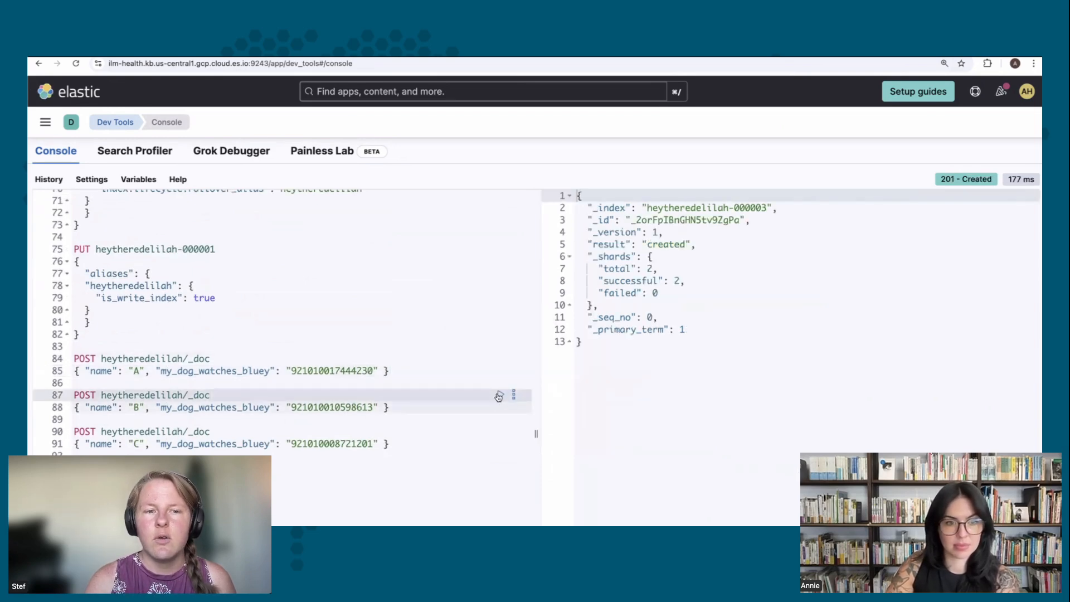
{"action": "left_click", "coordinate": [501, 394]}
{"action": "left_click", "coordinate": [483, 447]}
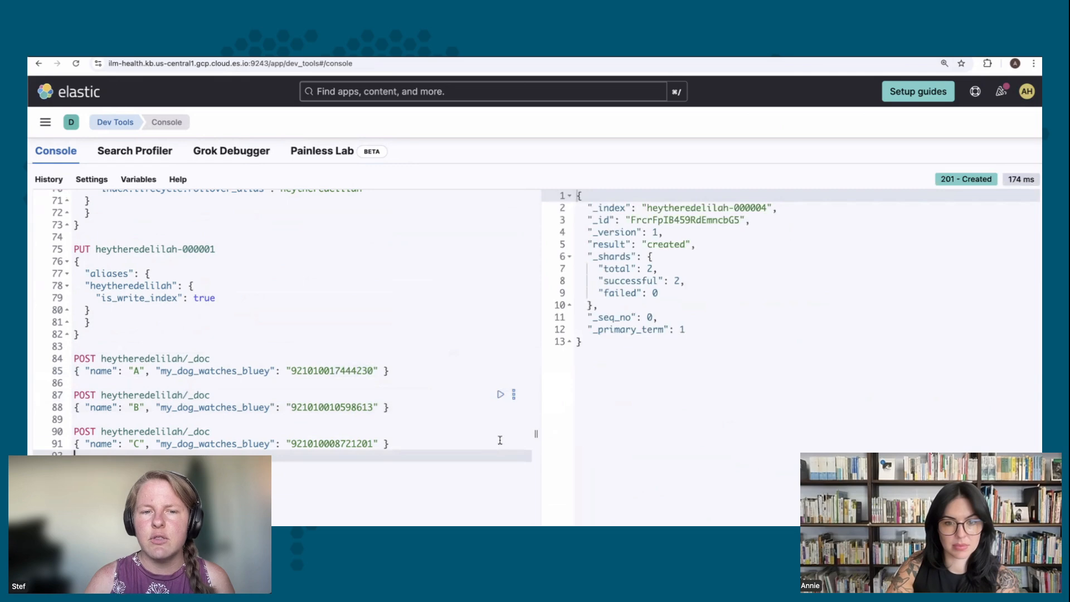
{"action": "left_click", "coordinate": [501, 432]}
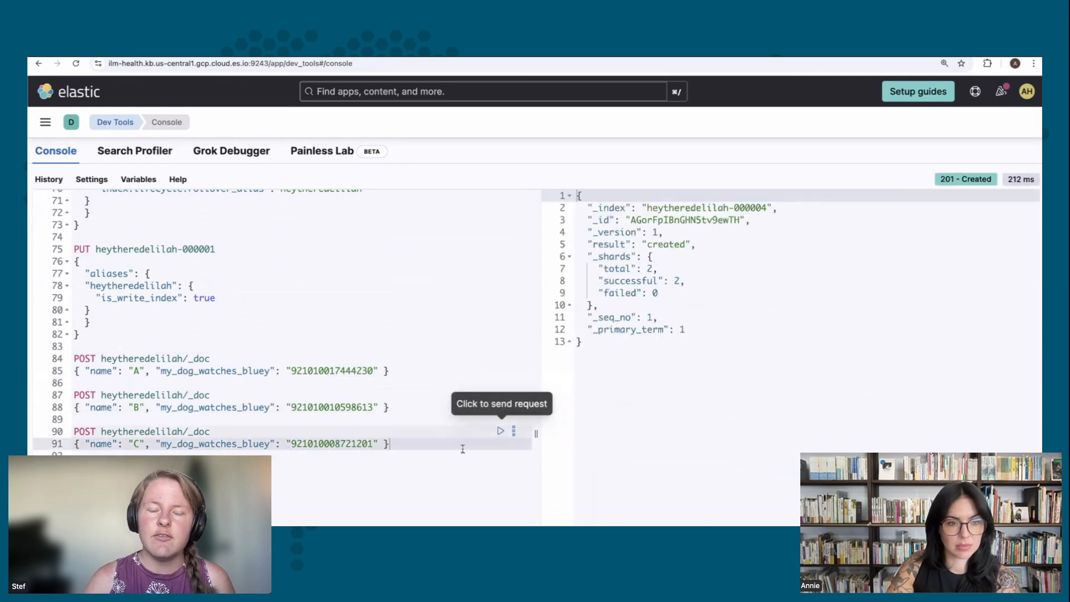
Run POST heytheredelilah/_refresh from the check section to refresh the newly indexed documents.
{"action": "left_click", "coordinate": [486, 490]}
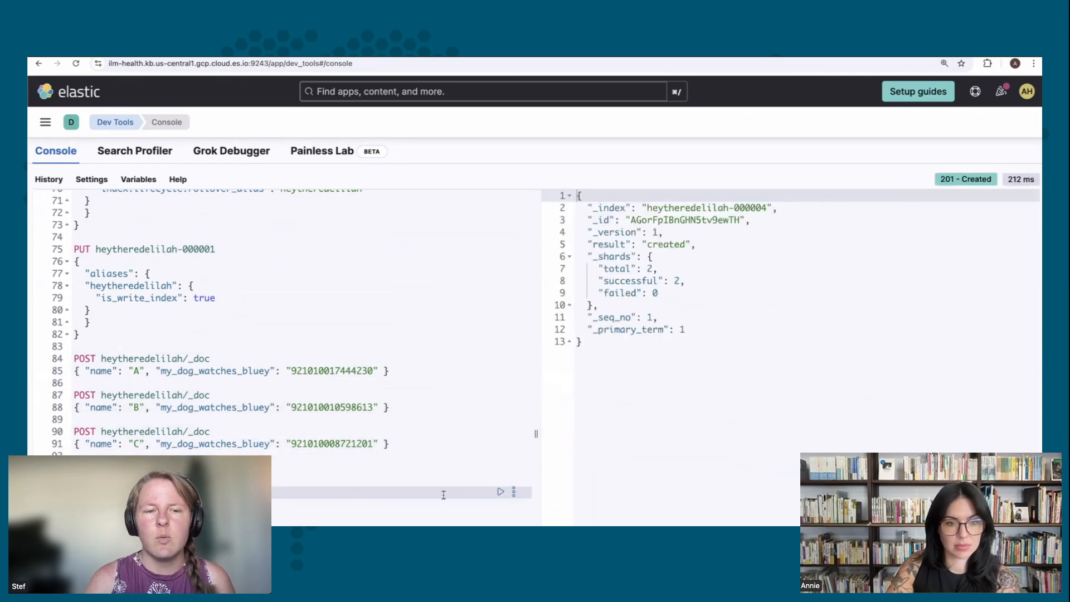
{"action": "left_click", "coordinate": [501, 492]}
{"action": "scroll", "coordinate": [451, 490], "scroll_direction": "down", "scroll_amount": 2}
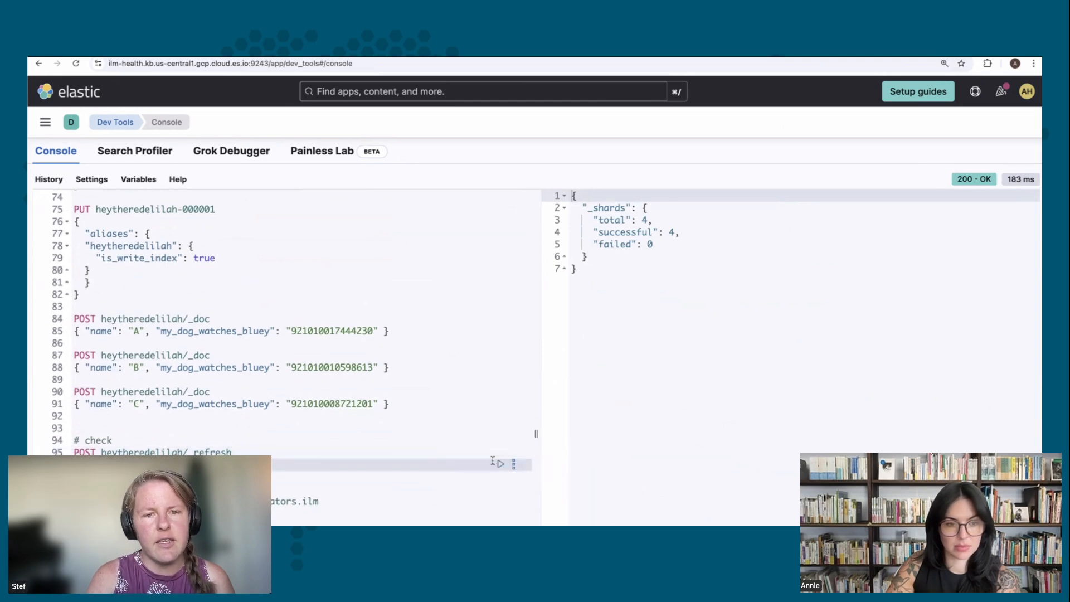
Run GET _cat/indices/heytheredelilah?v from the check section to list the indices behind the alias.
{"action": "scroll", "coordinate": [469, 452], "scroll_direction": "down", "scroll_amount": 5}
{"action": "left_click", "coordinate": [257, 384]}
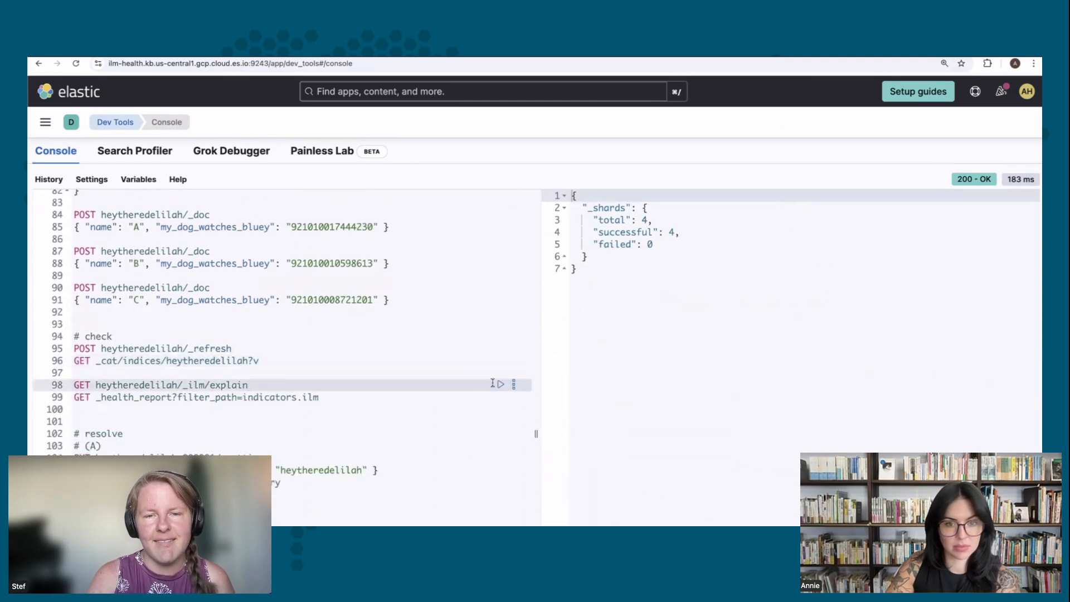
{"action": "scroll", "coordinate": [441, 394], "scroll_direction": "up", "scroll_amount": 6}
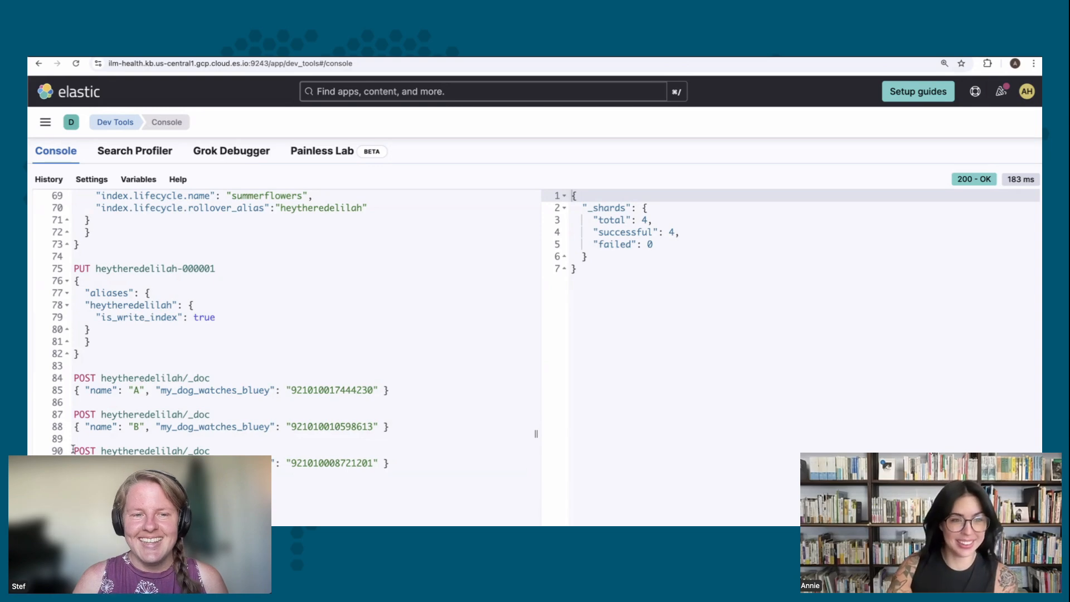
{"action": "scroll", "coordinate": [278, 323], "scroll_direction": "down", "scroll_amount": 3}
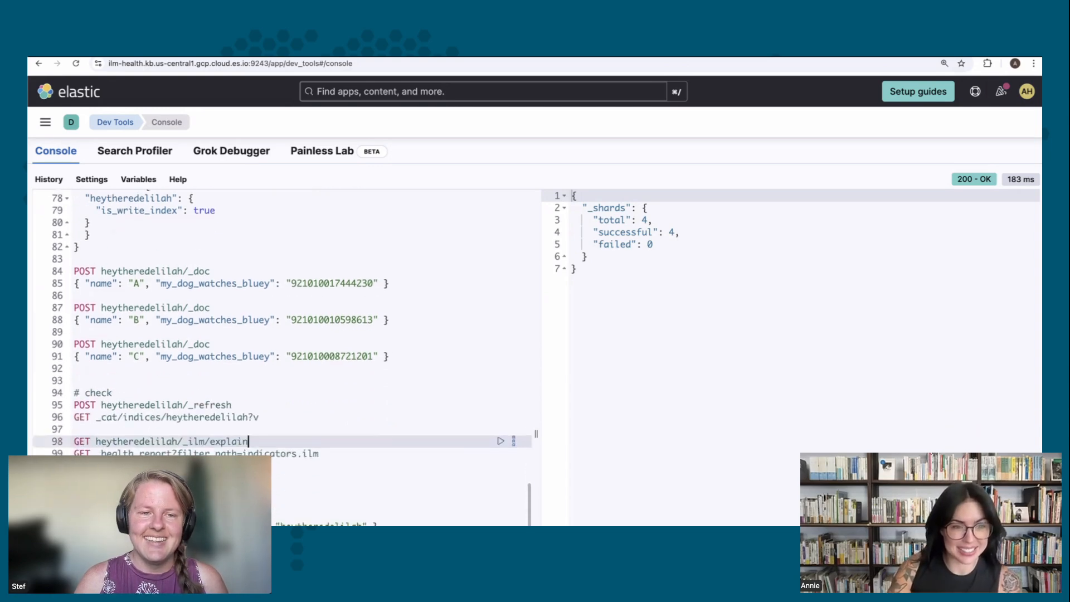
{"action": "left_click", "coordinate": [221, 416]}
{"action": "left_click", "coordinate": [500, 417]}
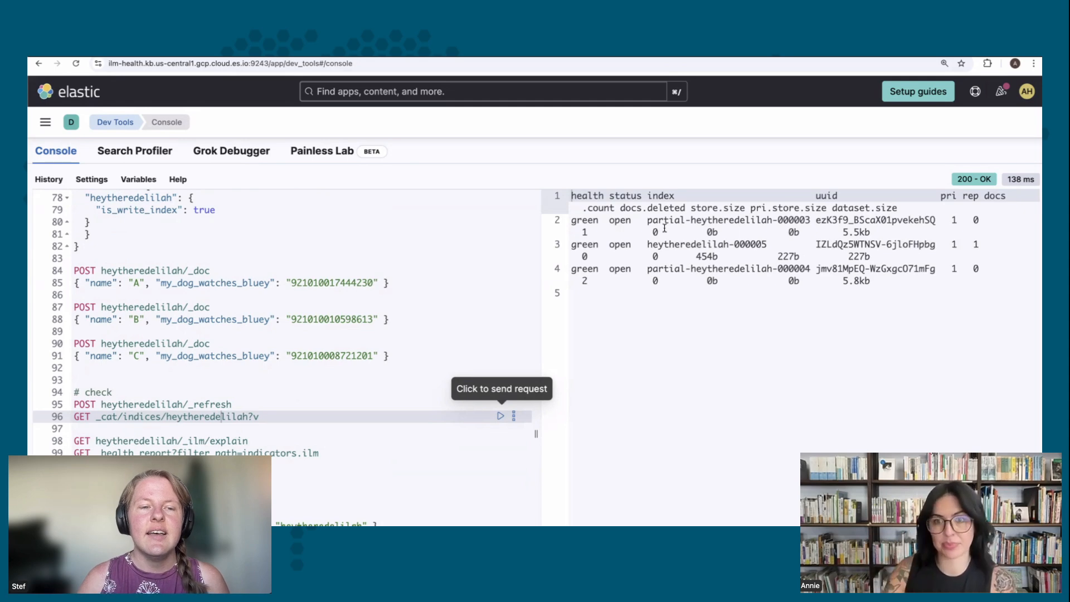
{"action": "left_click", "coordinate": [679, 368]}
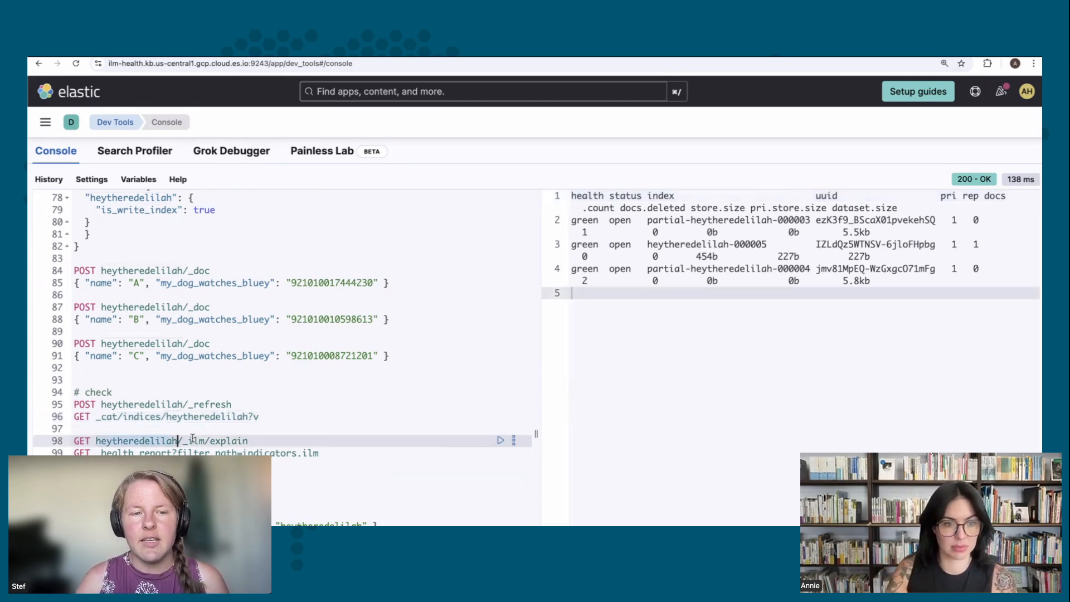
Run GET heytheredelilah/_ilm/explain and examine the current step and rollover conditions of heytheredelilah-000005.
{"action": "triple_click", "coordinate": [473, 443]}
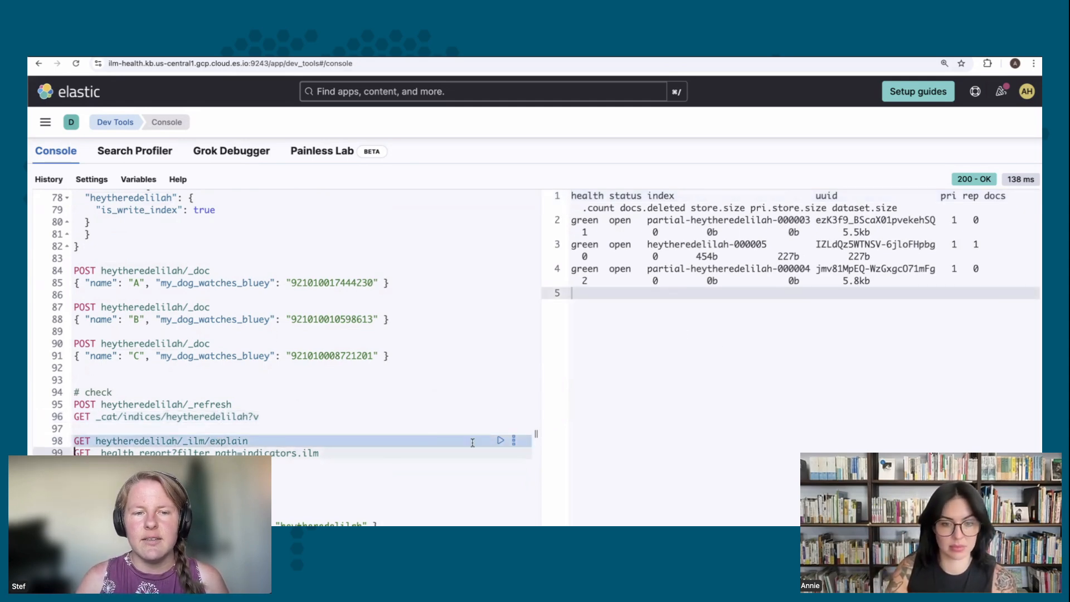
{"action": "left_click", "coordinate": [500, 440]}
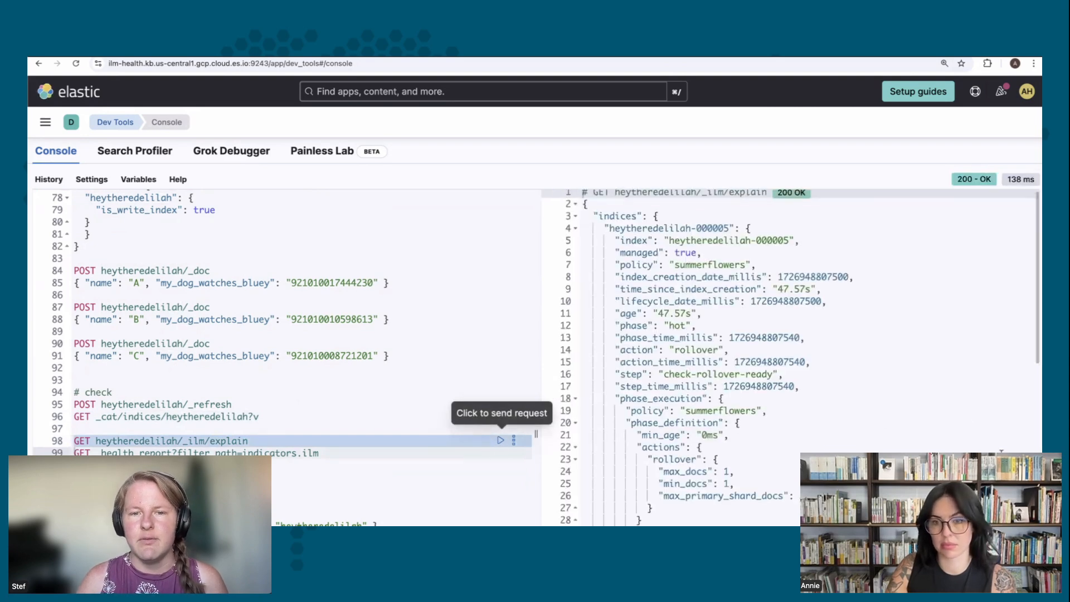
{"action": "left_click", "coordinate": [779, 375]}
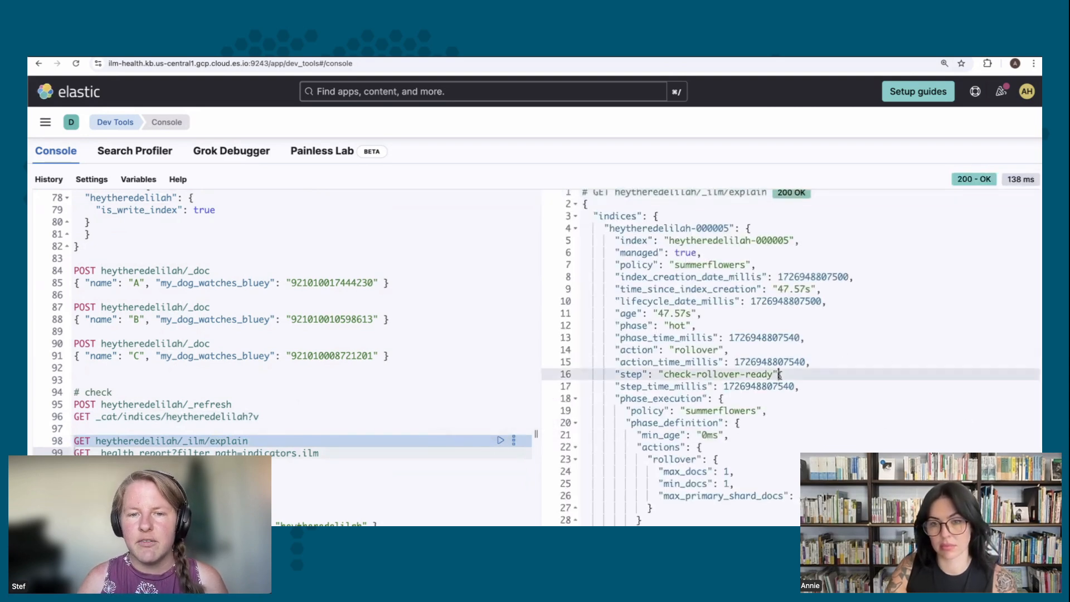
{"action": "scroll", "coordinate": [854, 394], "scroll_direction": "down", "scroll_amount": 5}
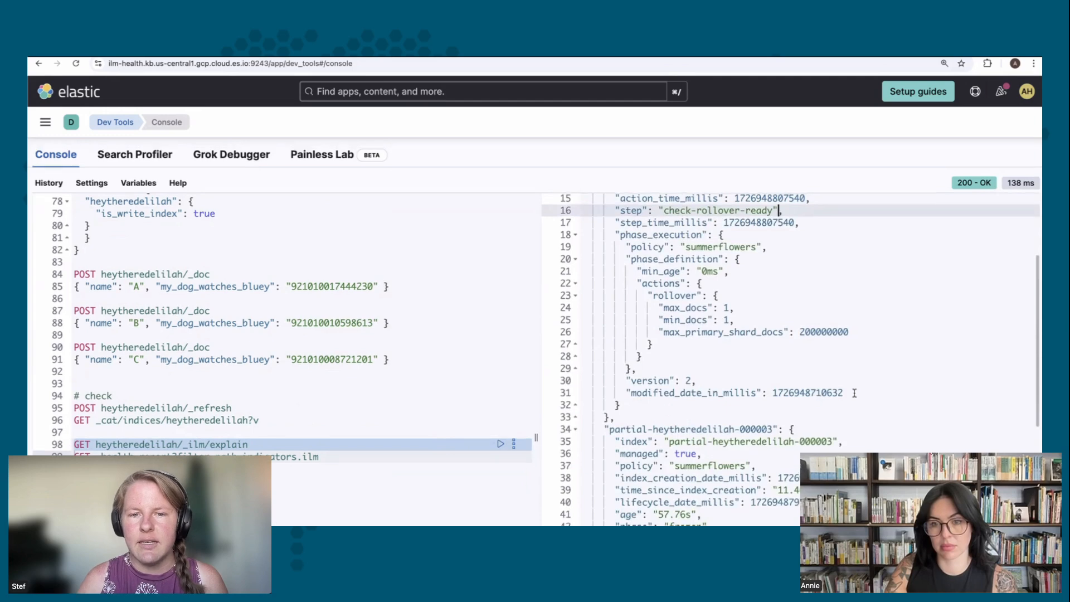
{"action": "scroll", "coordinate": [854, 393], "scroll_direction": "down", "scroll_amount": 1}
{"action": "scroll", "coordinate": [765, 410], "scroll_direction": "up", "scroll_amount": 1}
{"action": "scroll", "coordinate": [765, 410], "scroll_direction": "down", "scroll_amount": 1}
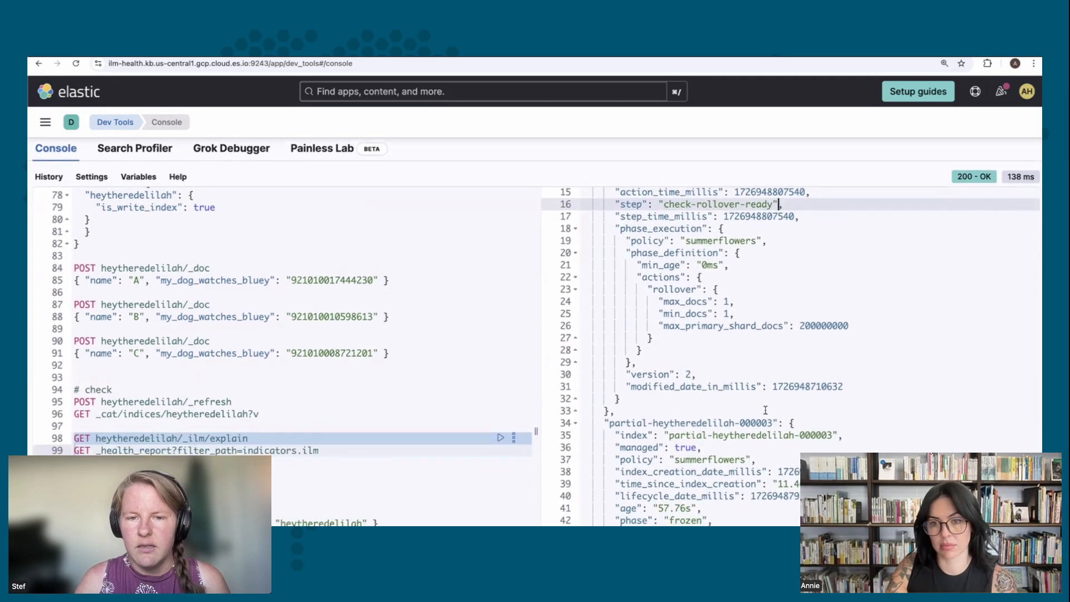
{"action": "scroll", "coordinate": [765, 410], "scroll_direction": "up", "scroll_amount": 5}
{"action": "scroll", "coordinate": [774, 418], "scroll_direction": "down", "scroll_amount": 5}
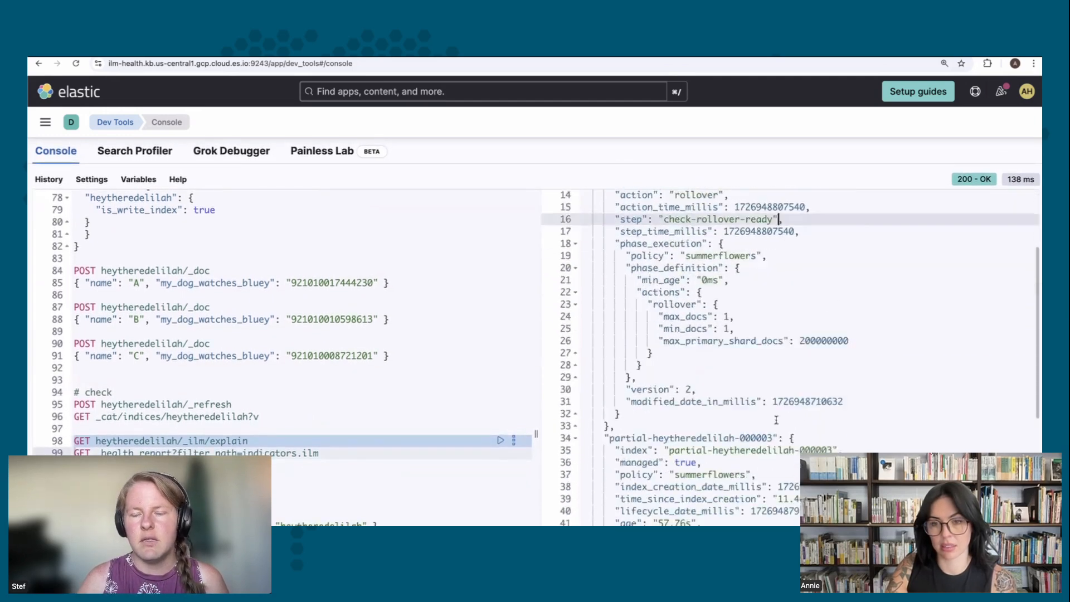
Examine the phase, action, step and searchable snapshot details of partial-heytheredelilah-000003 and partial-heytheredelilah-000004 in the explain response.
{"action": "scroll", "coordinate": [776, 419], "scroll_direction": "down", "scroll_amount": 8}
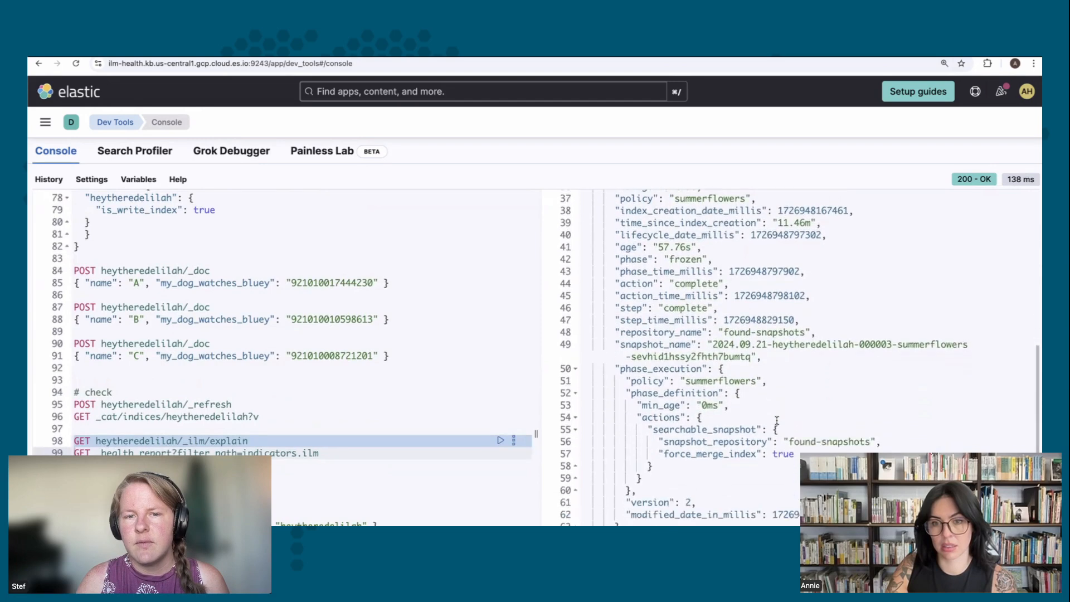
{"action": "scroll", "coordinate": [777, 420], "scroll_direction": "up", "scroll_amount": 1}
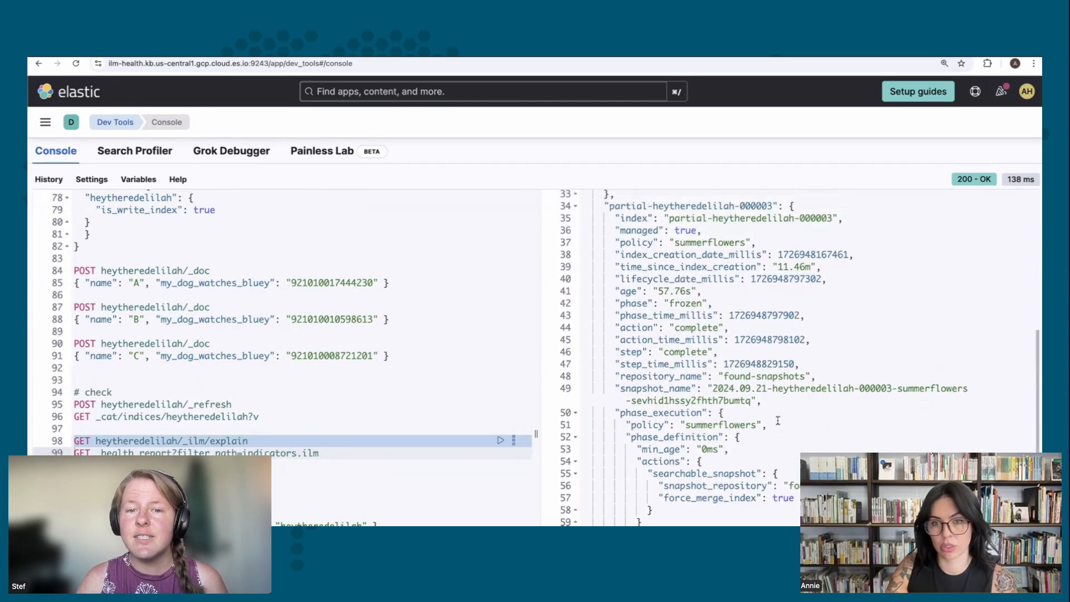
{"action": "left_click", "coordinate": [731, 302]}
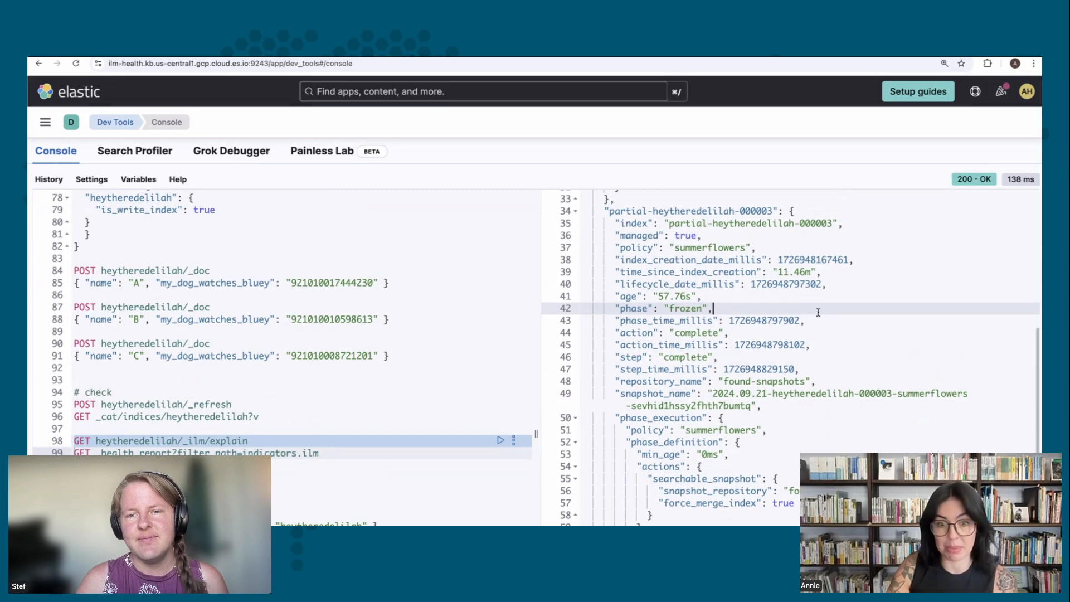
{"action": "scroll", "coordinate": [830, 335], "scroll_direction": "down", "scroll_amount": 5}
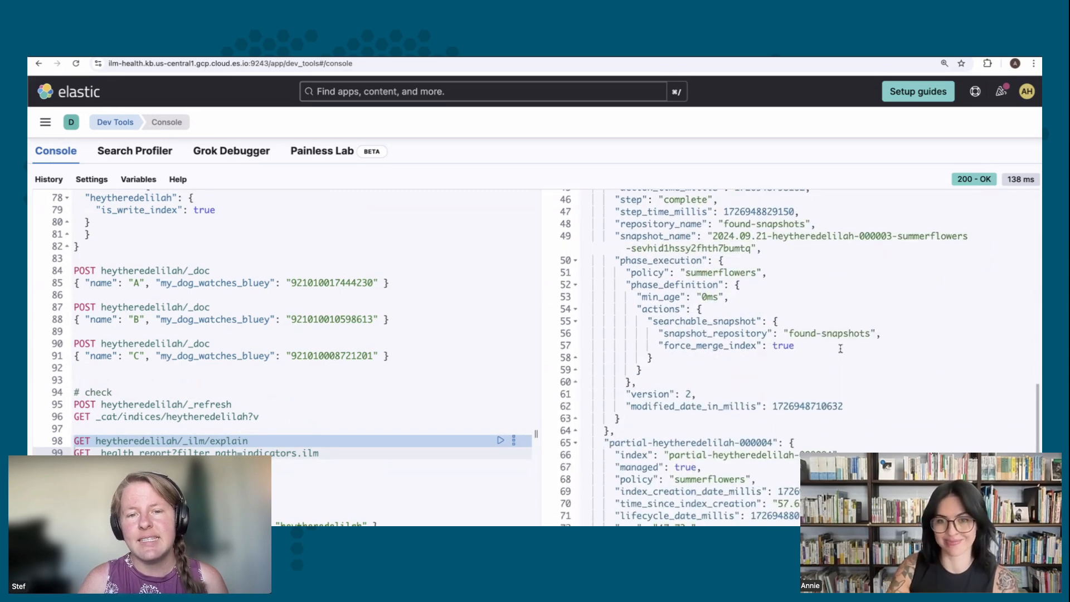
{"action": "scroll", "coordinate": [840, 348], "scroll_direction": "down", "scroll_amount": 7}
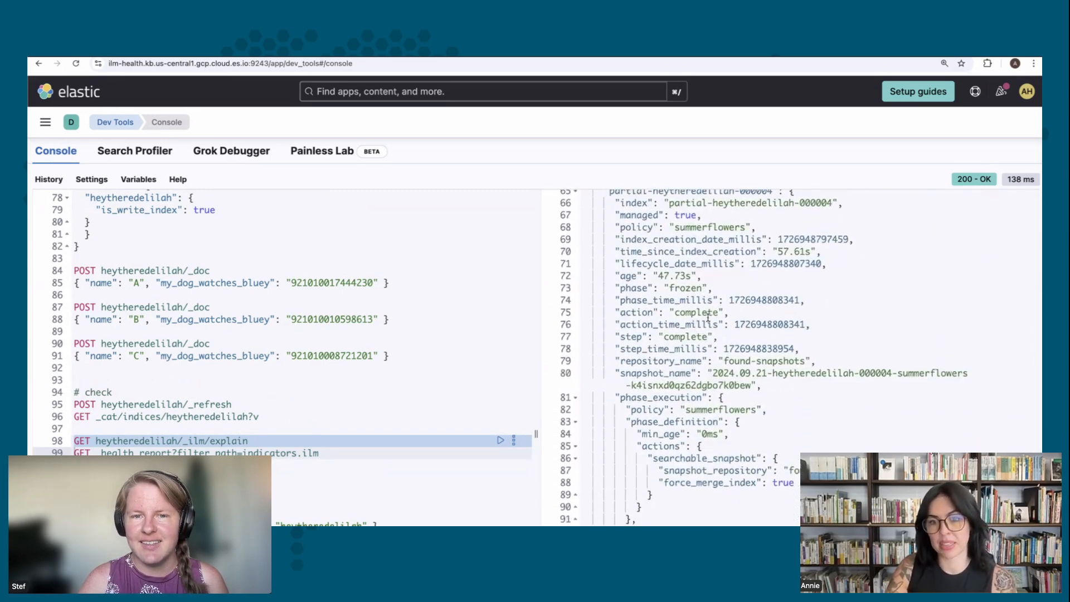
{"action": "scroll", "coordinate": [870, 330], "scroll_direction": "up", "scroll_amount": 1}
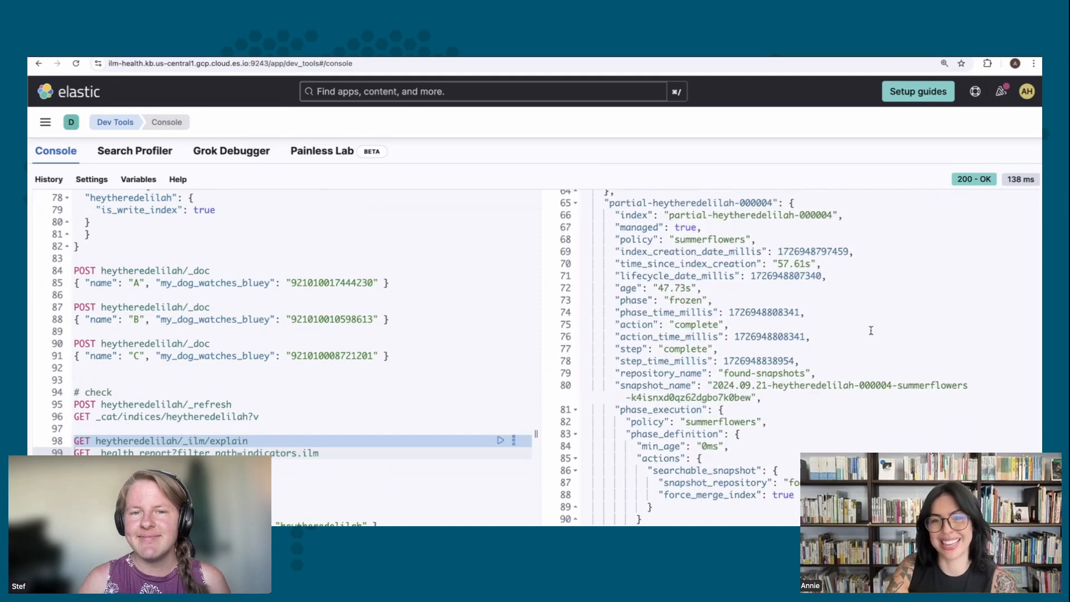
{"action": "left_click", "coordinate": [783, 301]}
{"action": "scroll", "coordinate": [897, 351], "scroll_direction": "down", "scroll_amount": 5}
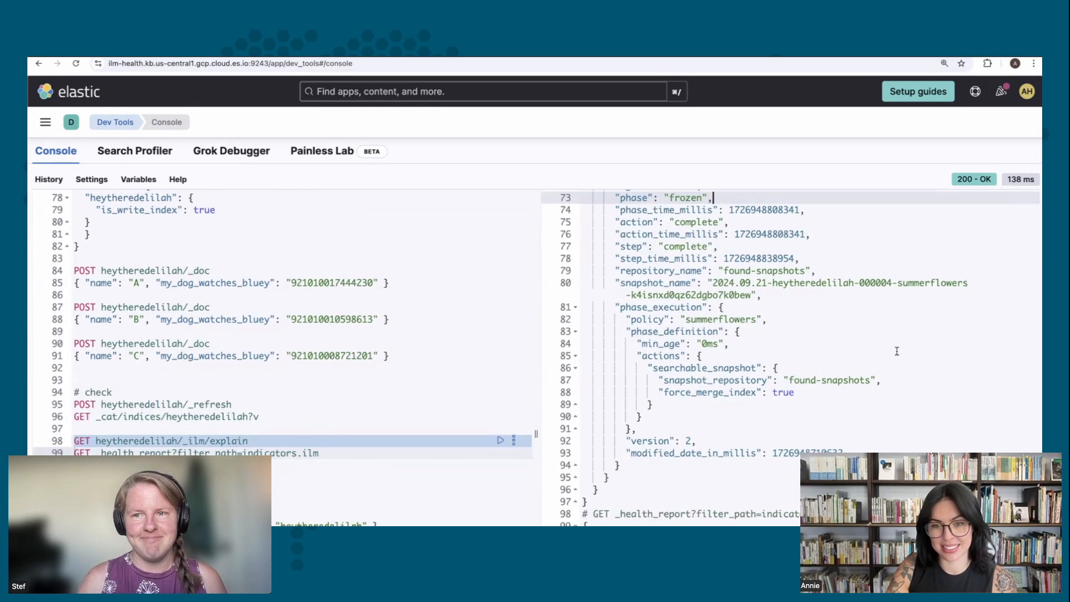
{"action": "scroll", "coordinate": [896, 352], "scroll_direction": "up", "scroll_amount": 2}
{"action": "scroll", "coordinate": [896, 351], "scroll_direction": "down", "scroll_amount": 2}
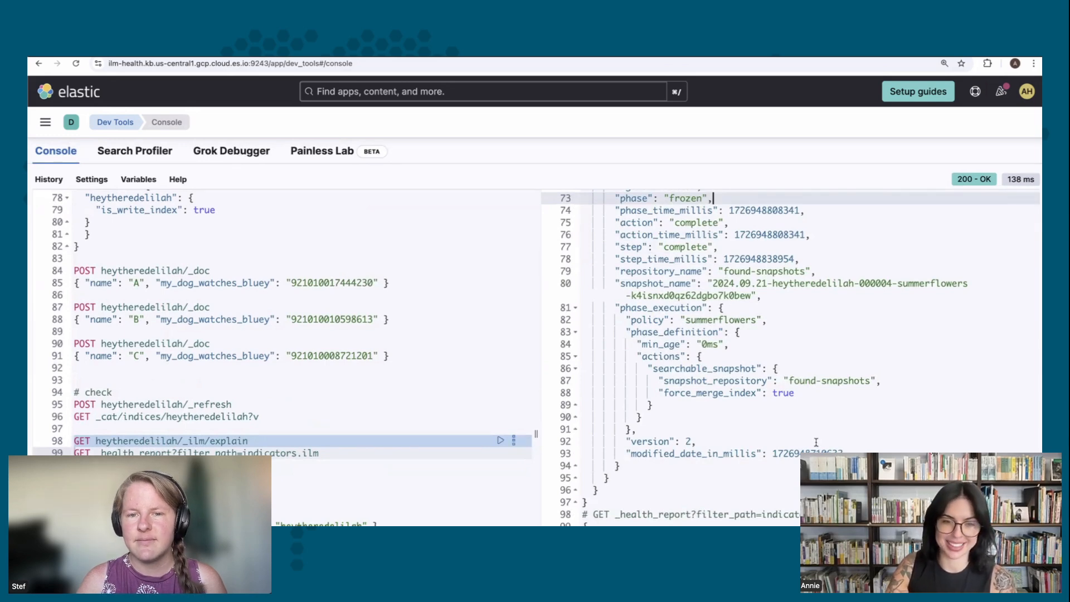
Review the explain response from its beginning to its end and highlight the GET _health_report request line that follows it.
{"action": "scroll", "coordinate": [815, 442], "scroll_direction": "up", "scroll_amount": 10}
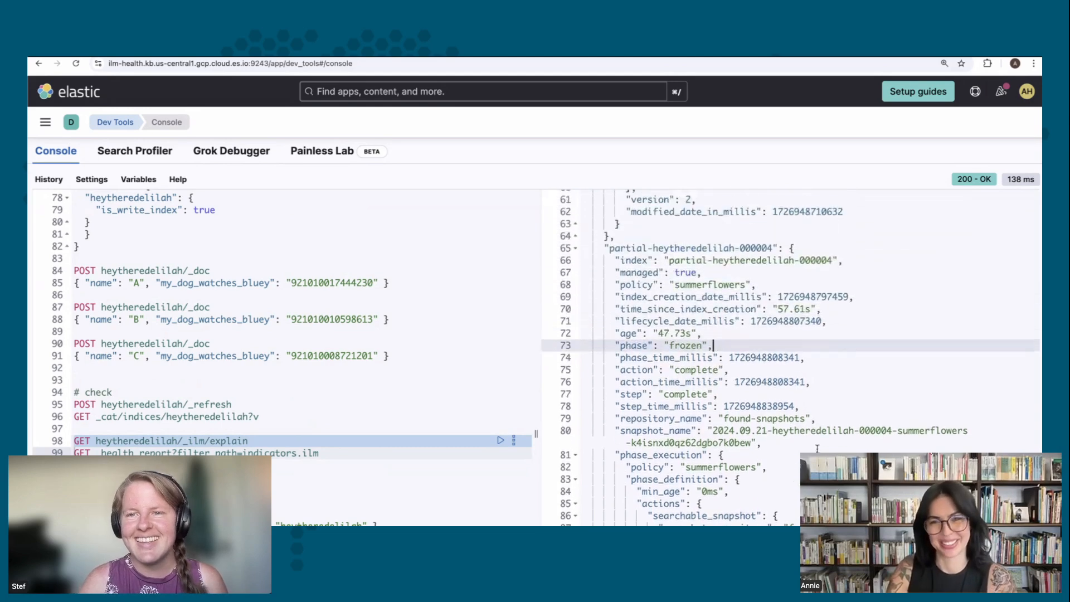
{"action": "scroll", "coordinate": [857, 386], "scroll_direction": "up", "scroll_amount": 3}
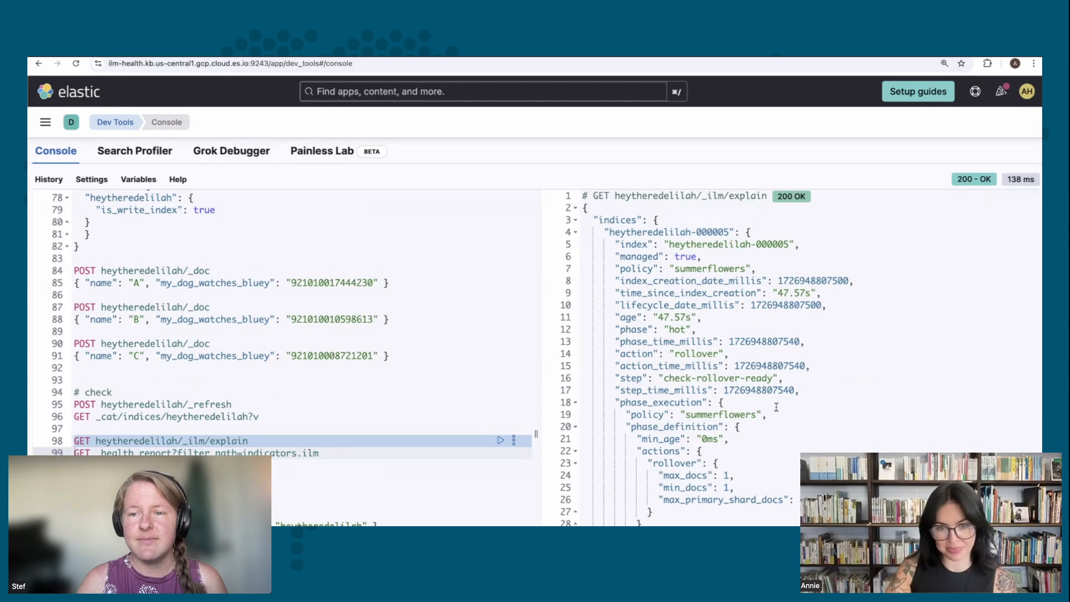
{"action": "scroll", "coordinate": [776, 406], "scroll_direction": "down", "scroll_amount": 15}
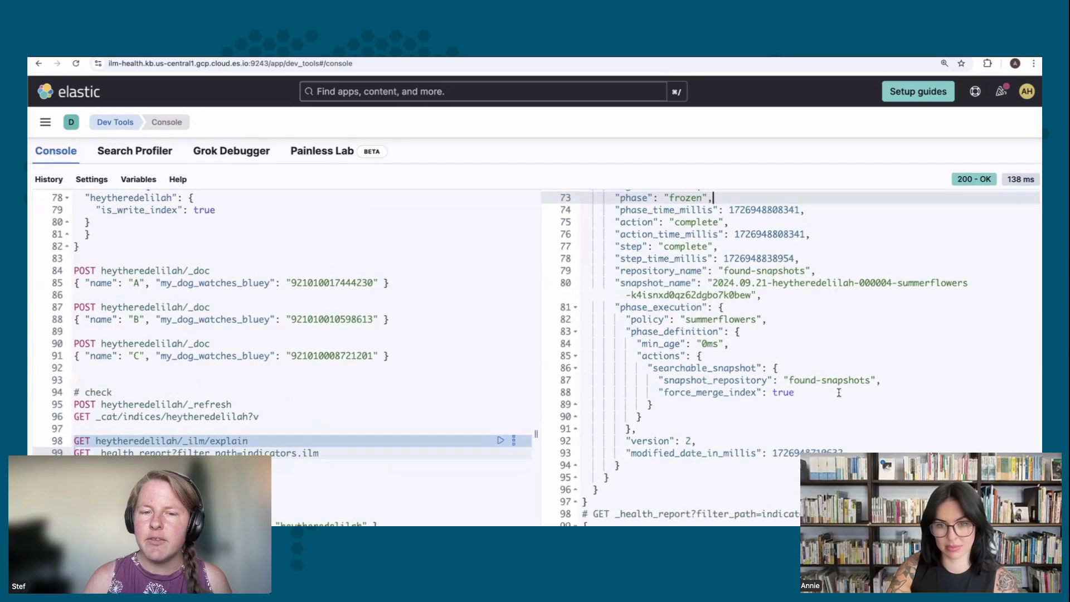
{"action": "scroll", "coordinate": [838, 392], "scroll_direction": "down", "scroll_amount": 1}
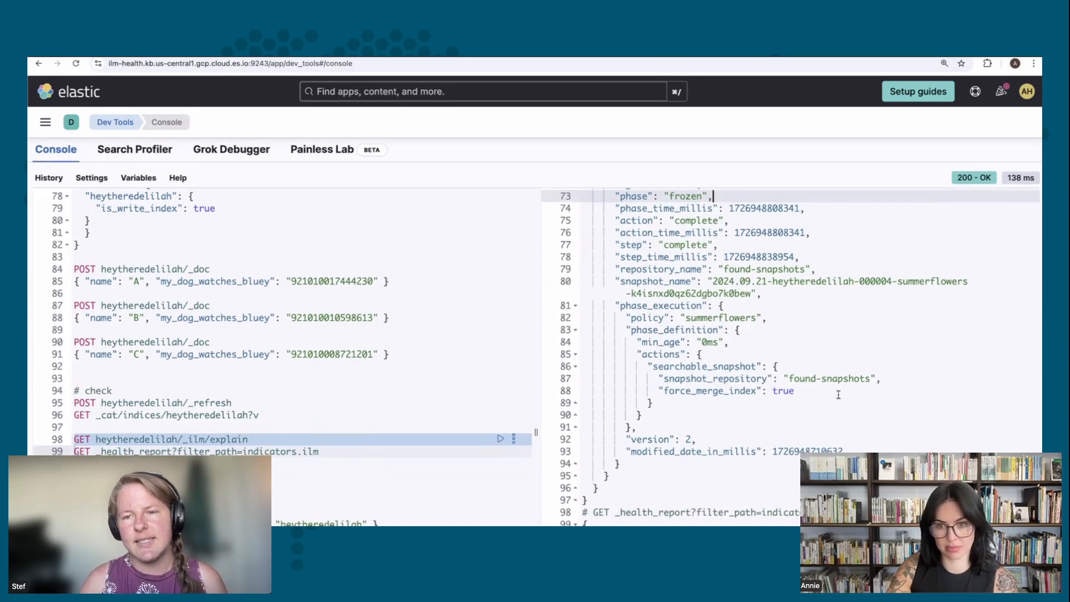
{"action": "scroll", "coordinate": [838, 394], "scroll_direction": "up", "scroll_amount": 1}
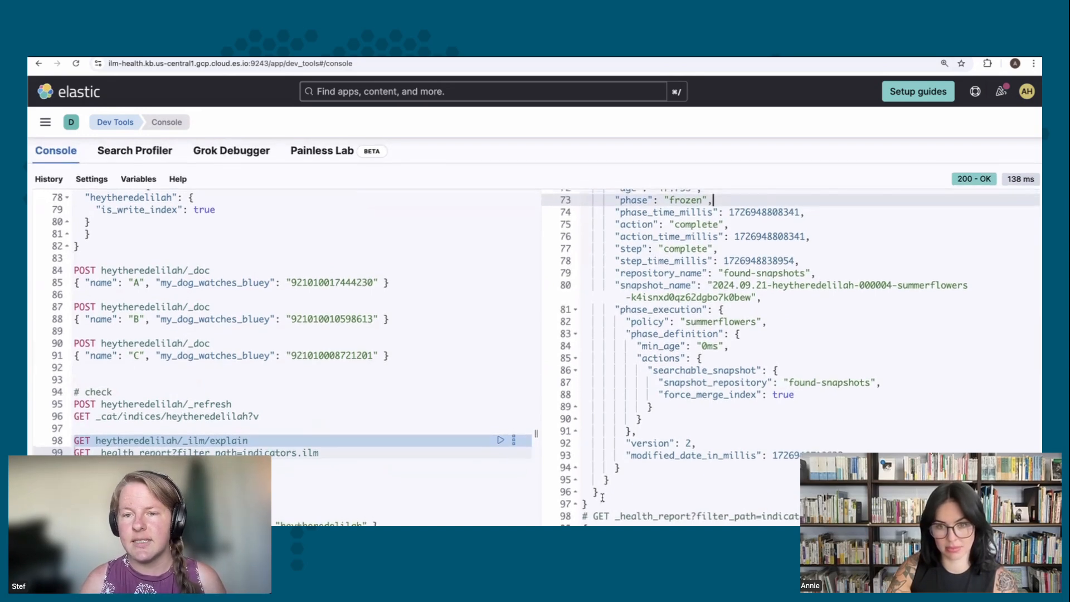
{"action": "left_click_drag", "start_coordinate": [682, 526], "coordinate": [593, 516]}
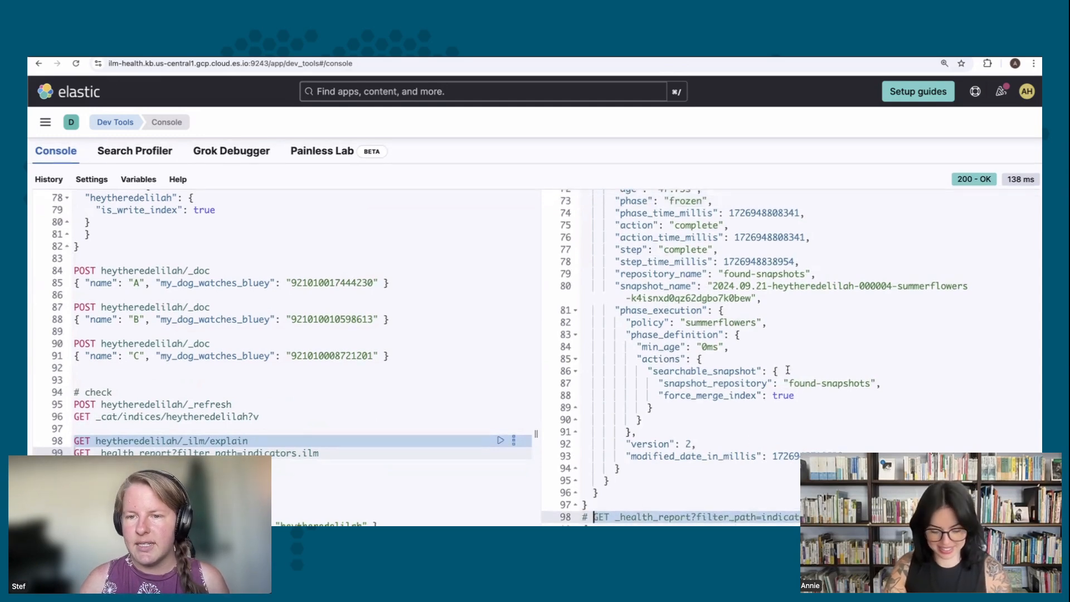
Run GET _health_report?filter_path=indicators.ilm and examine the stagnating indices and ILM status in the response.
{"action": "left_click", "coordinate": [358, 461]}
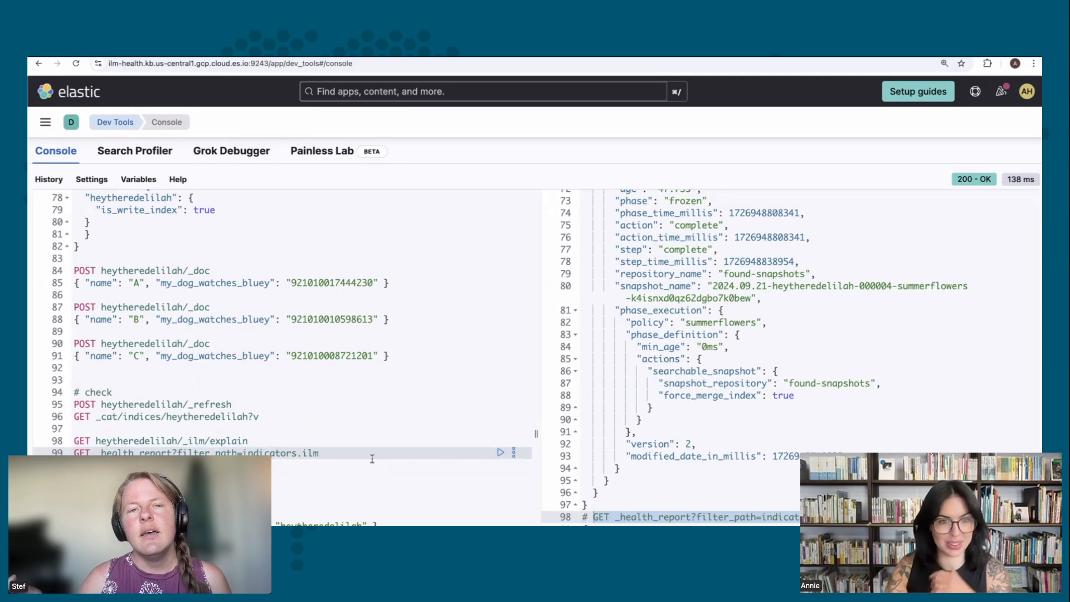
{"action": "left_click", "coordinate": [501, 452]}
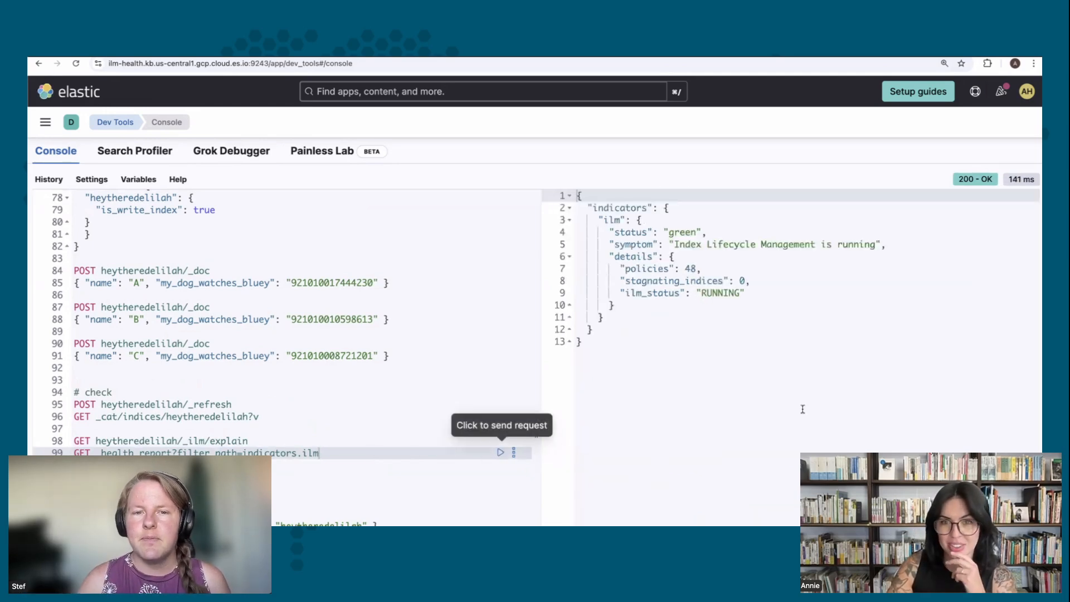
{"action": "left_click", "coordinate": [819, 395]}
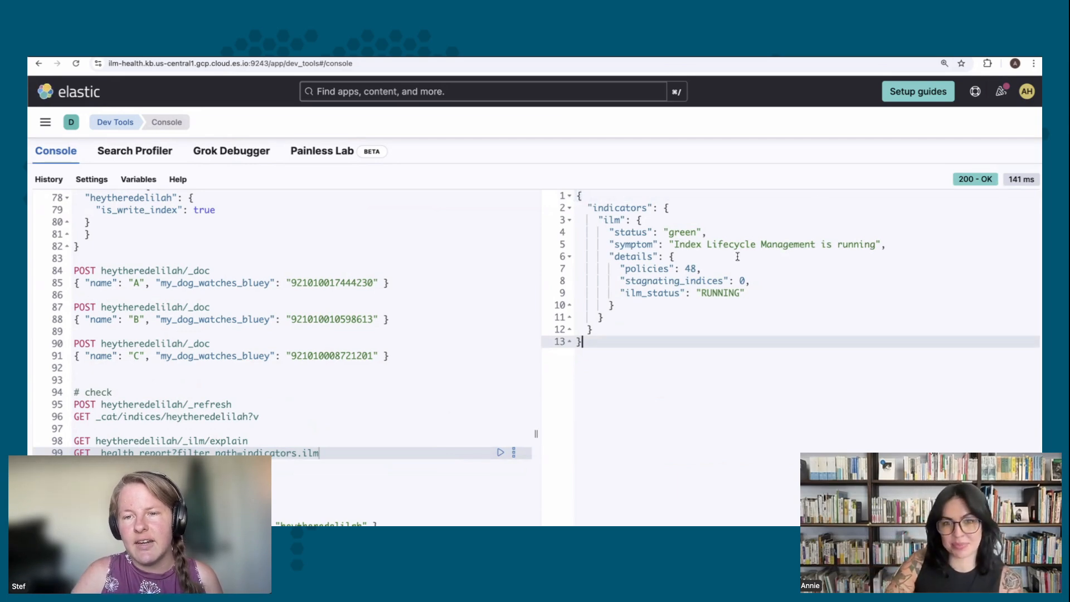
{"action": "left_click", "coordinate": [760, 280]}
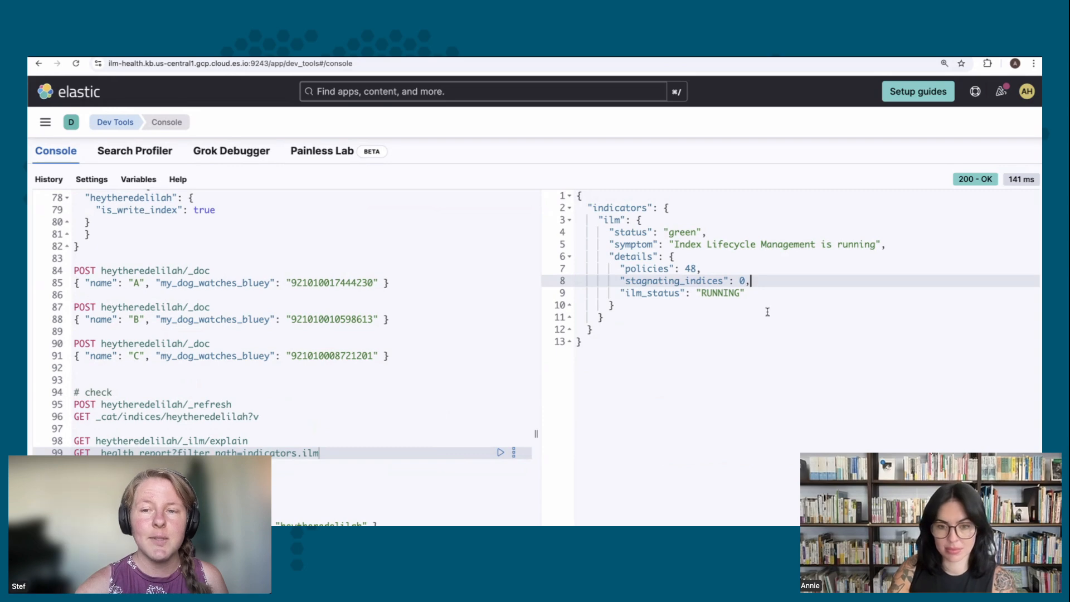
{"action": "left_click", "coordinate": [766, 294]}
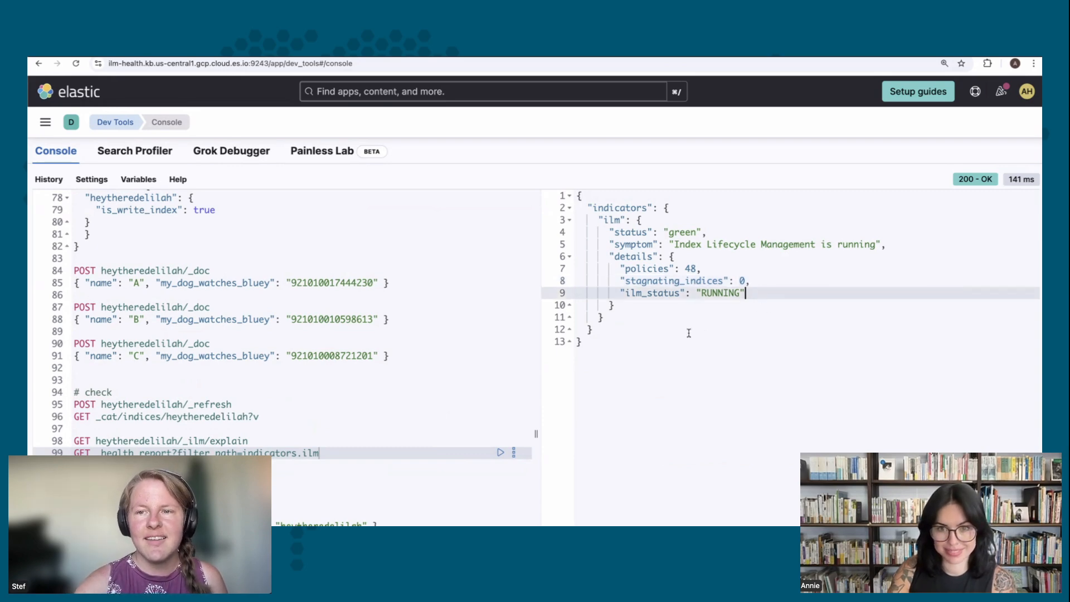
{"action": "left_click", "coordinate": [687, 346]}
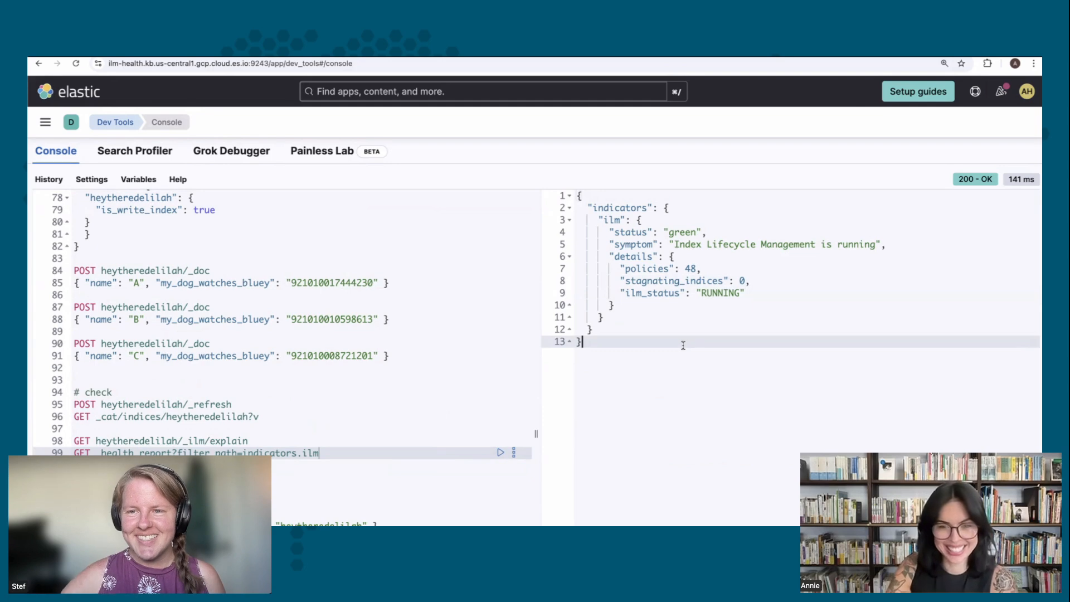
Insert blank lines after the POST heytheredelilah/_refresh and GET heytheredelilah/_ilm/explain requests to separate the requests in the check section.
{"action": "left_click", "coordinate": [382, 455]}
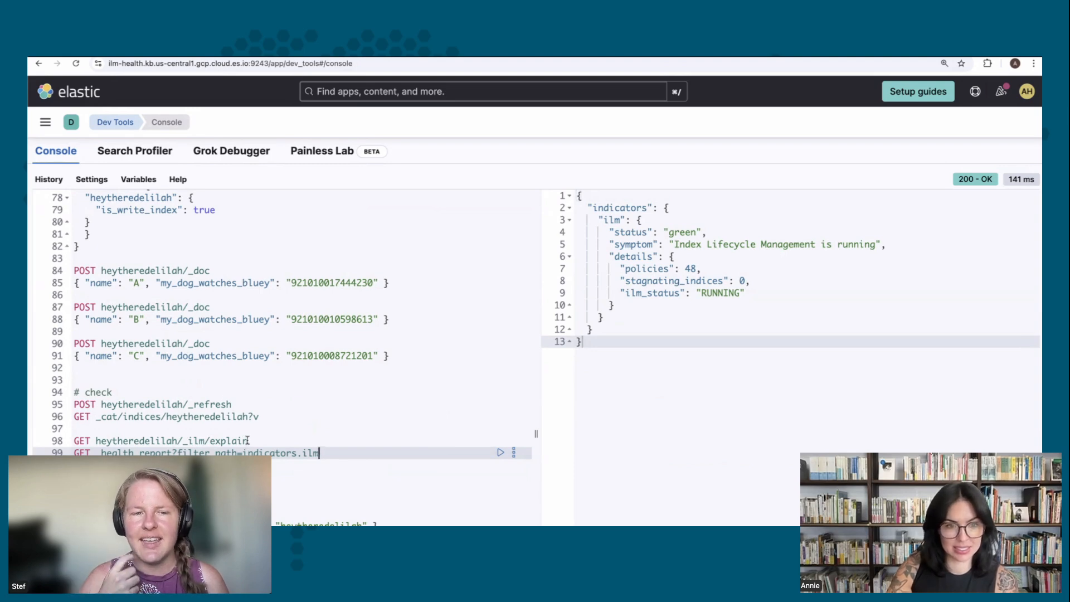
{"action": "key", "text": "Up"}
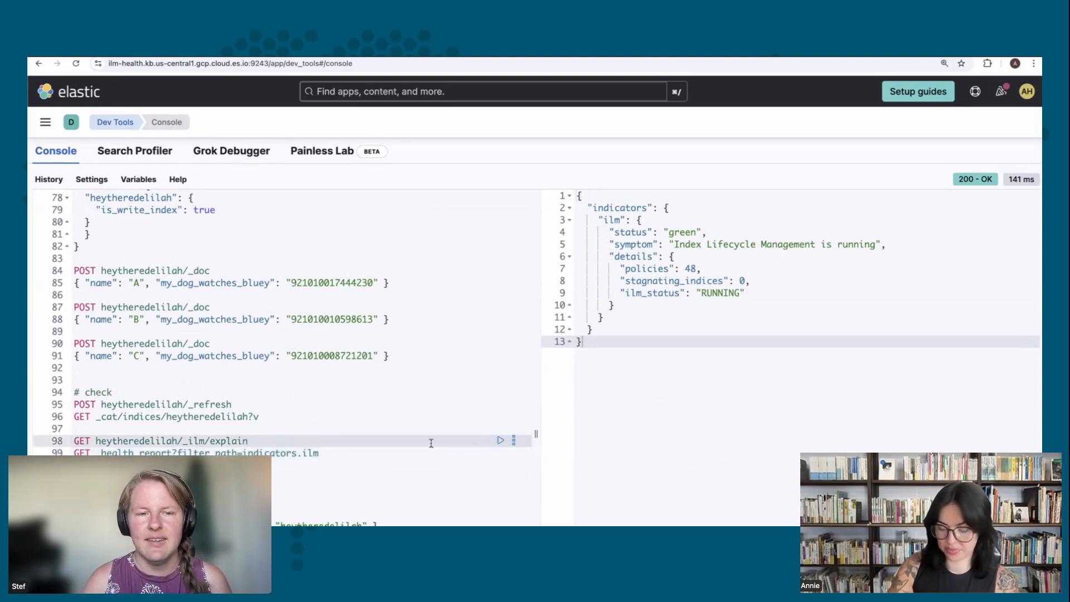
{"action": "left_click", "coordinate": [250, 403]}
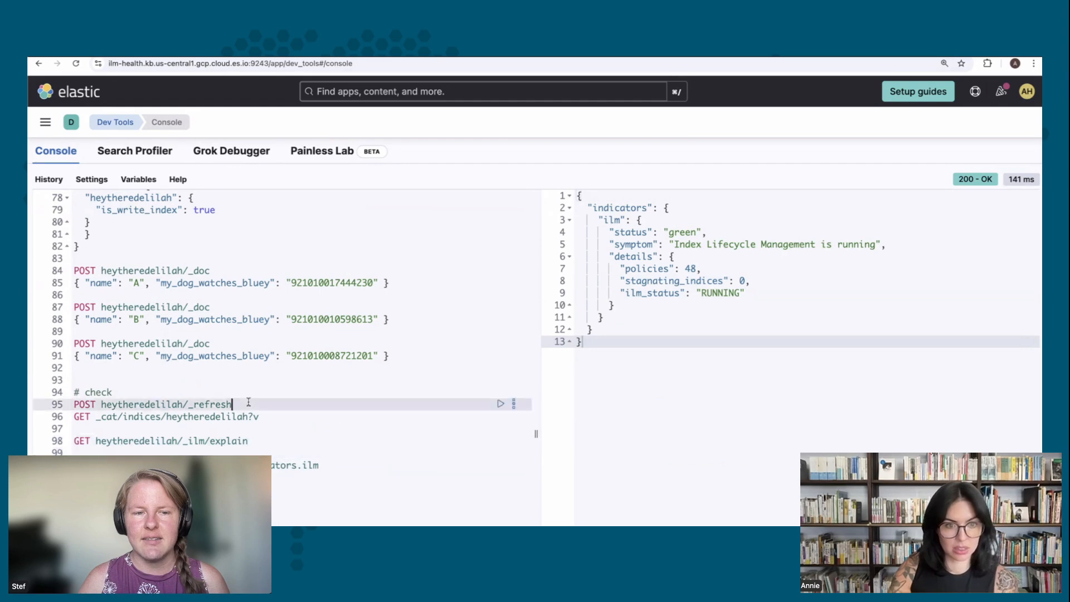
{"action": "key", "text": "Return"}
{"action": "left_click", "coordinate": [310, 449]}
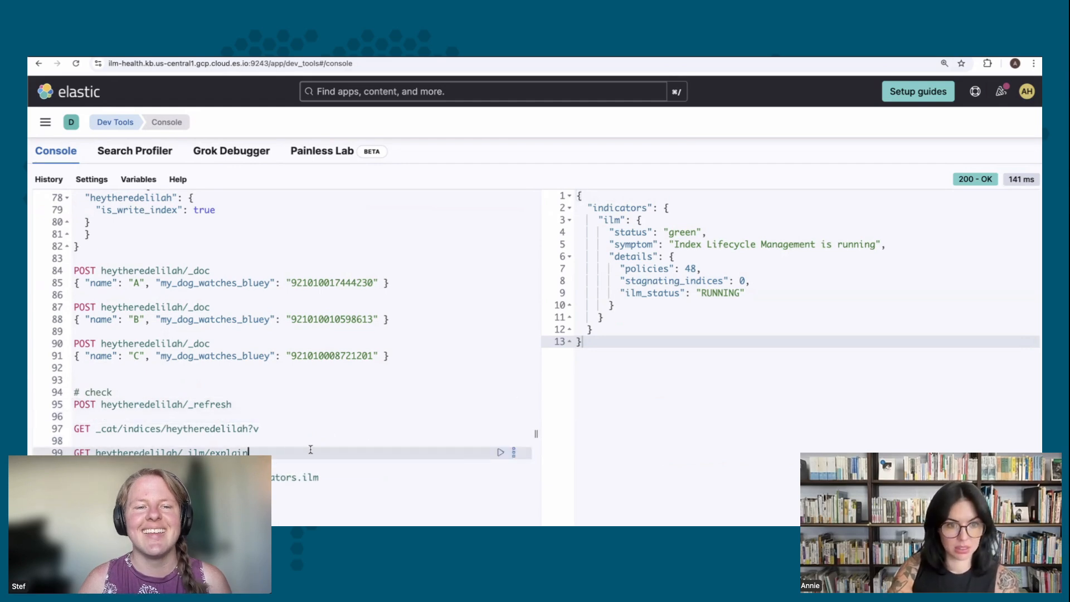
Run GET heytheredelilah/_ilm/explain and examine the phase, action, step and rollover conditions of heytheredelilah-000005 in the response.
{"action": "left_click", "coordinate": [500, 452]}
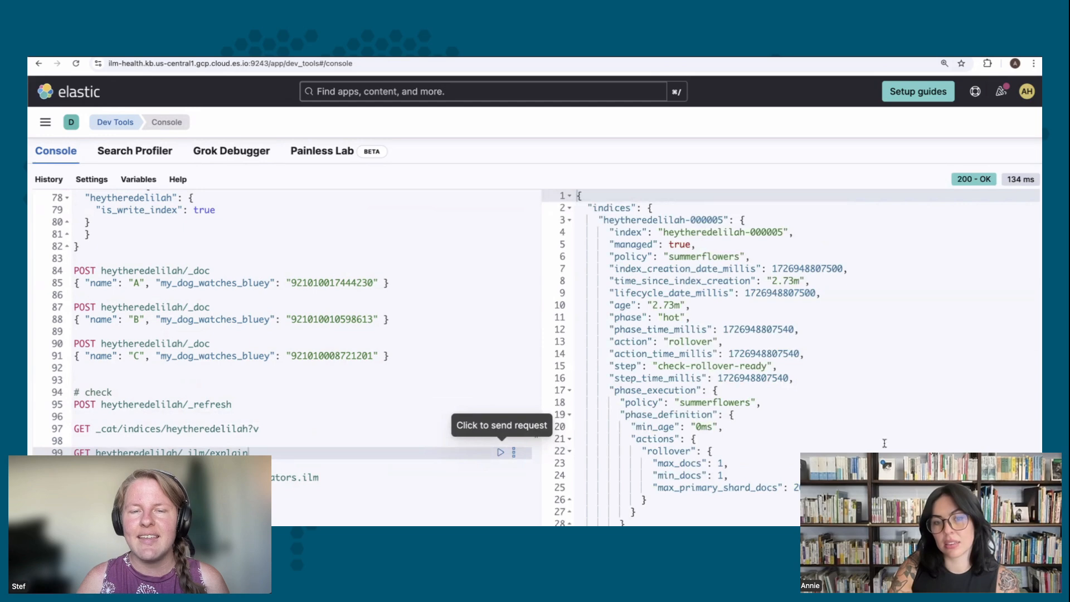
{"action": "left_click", "coordinate": [889, 440]}
{"action": "scroll", "coordinate": [890, 441], "scroll_direction": "down", "scroll_amount": 1}
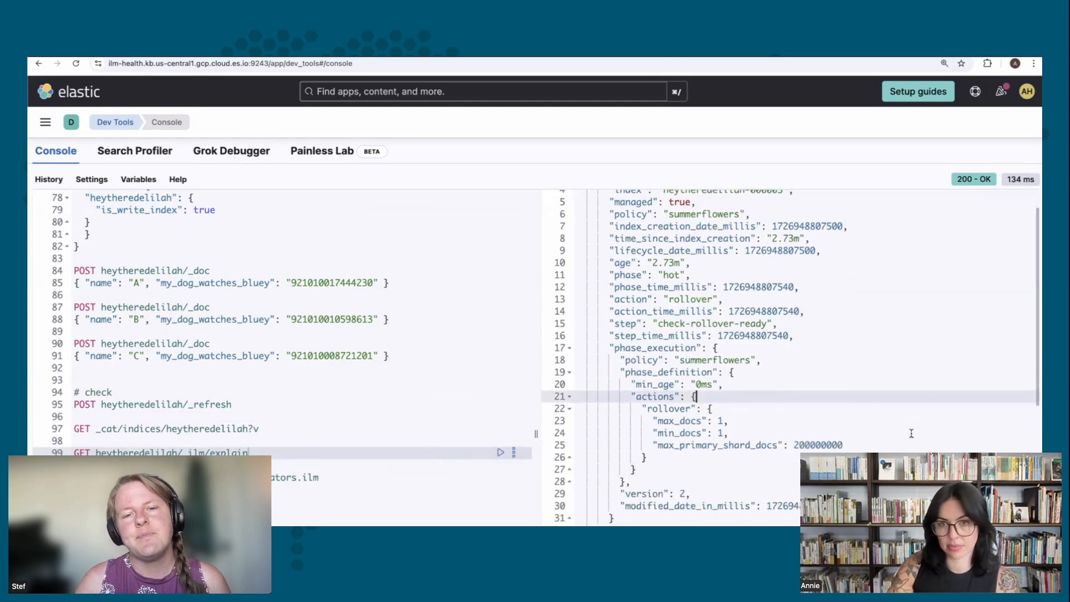
{"action": "scroll", "coordinate": [911, 433], "scroll_direction": "up", "scroll_amount": 1}
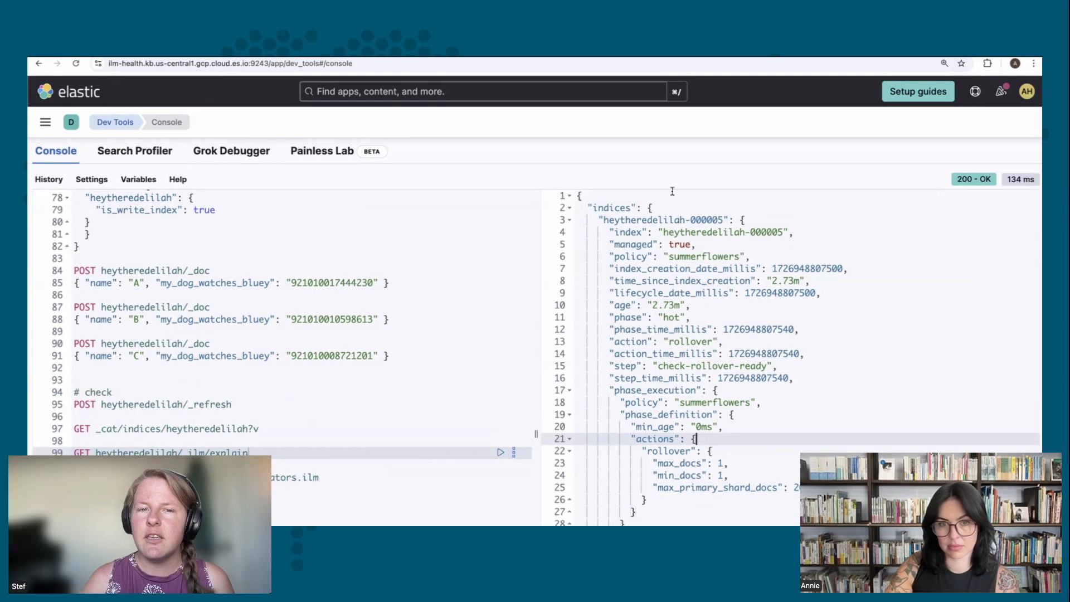
Copy the entire explain response, switch to jq play, paste it as the JSON input and review the pasted content.
{"action": "left_click", "coordinate": [576, 195]}
{"action": "left_click_drag", "start_coordinate": [577, 195], "coordinate": [824, 540]}
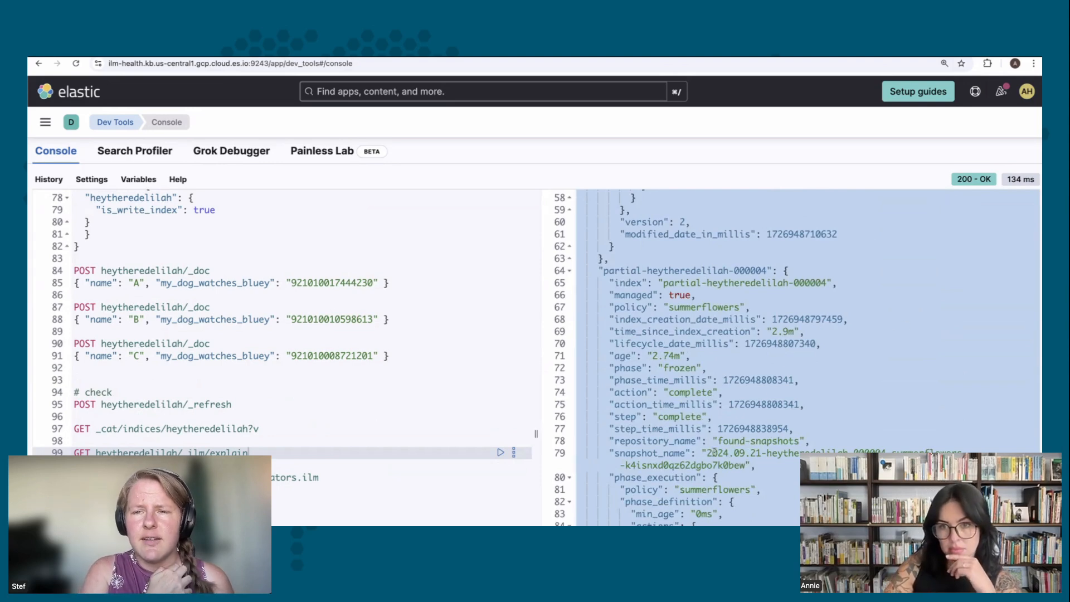
{"action": "left_click", "coordinate": [838, 423]}
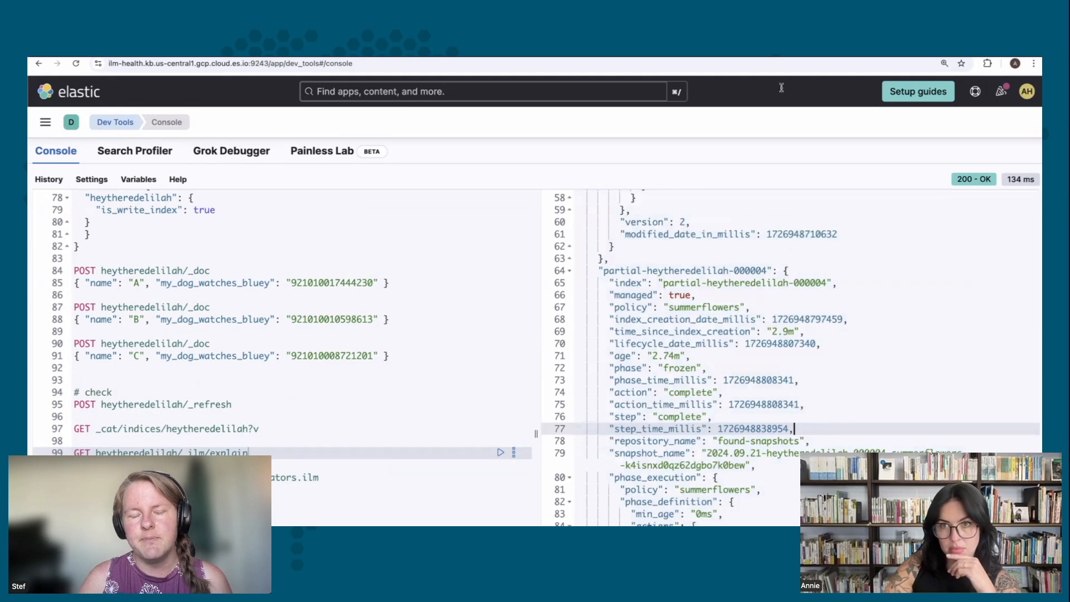
{"action": "left_click", "coordinate": [903, 57]}
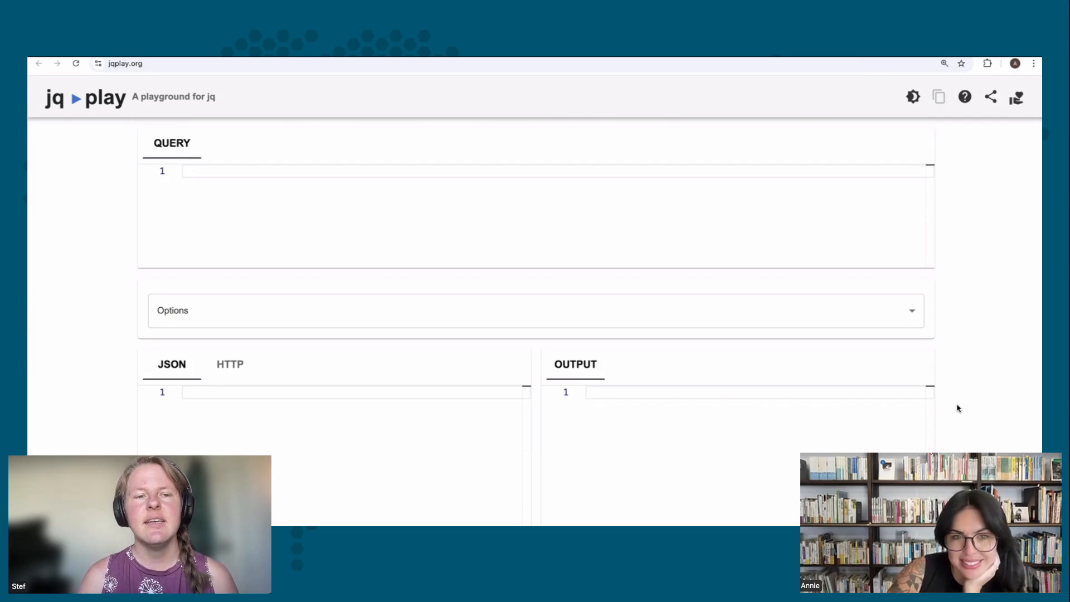
{"action": "left_click", "coordinate": [676, 394]}
{"action": "left_click", "coordinate": [288, 391]}
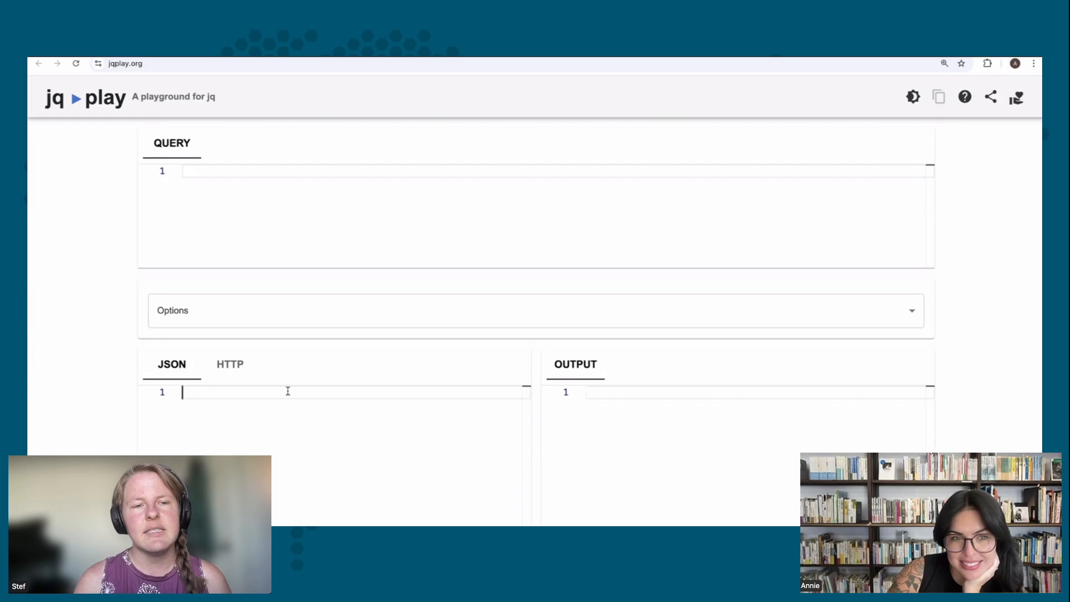
{"action": "key", "text": "ctrl+v"}
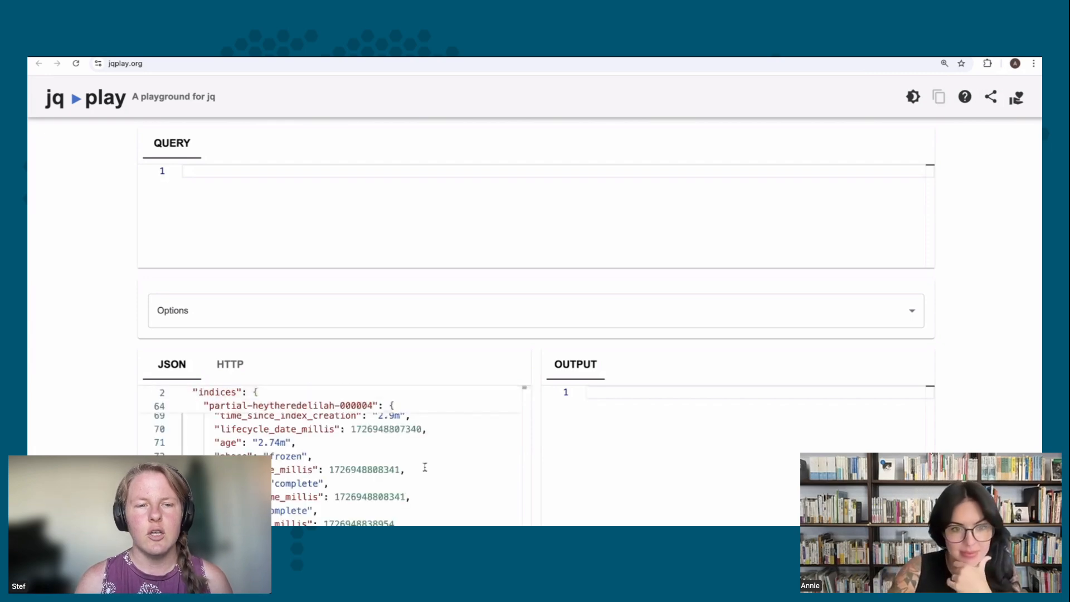
{"action": "scroll", "coordinate": [444, 466], "scroll_direction": "down", "scroll_amount": 7}
{"action": "scroll", "coordinate": [444, 466], "scroll_direction": "up", "scroll_amount": 6}
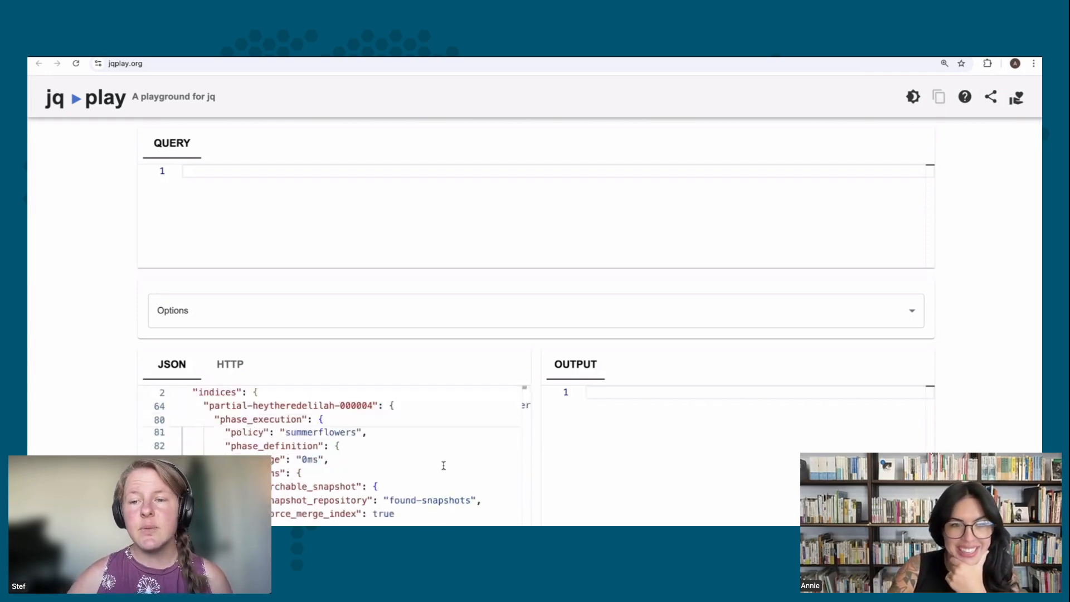
{"action": "scroll", "coordinate": [444, 466], "scroll_direction": "up", "scroll_amount": 15}
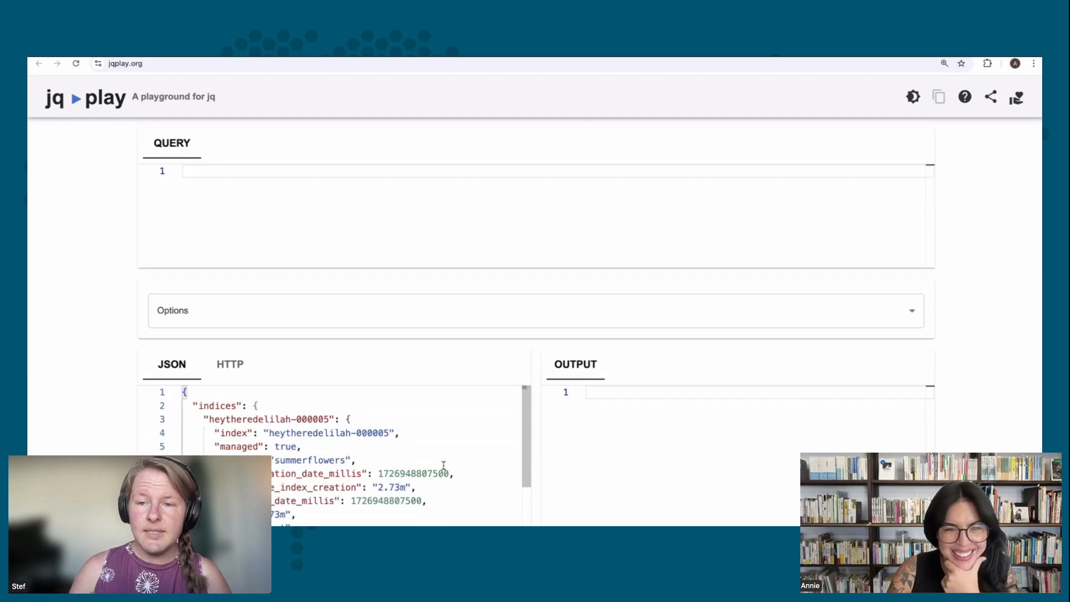
Enter the jq query .indices[].index to list the name of every index in the explain response.
{"action": "left_click", "coordinate": [414, 368]}
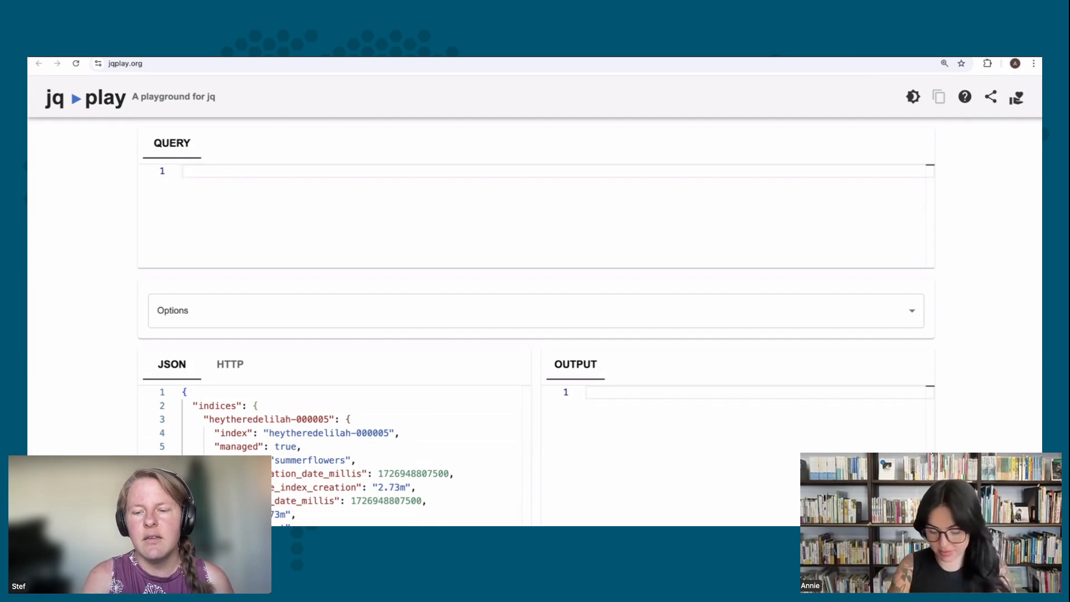
{"action": "type", "text": ".indices"}
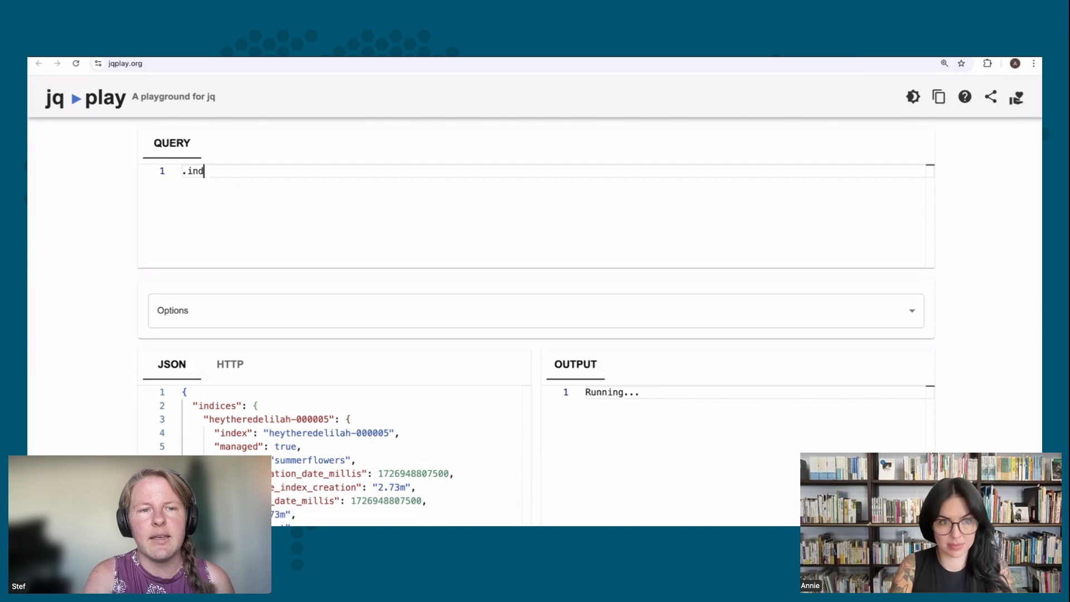
{"action": "key", "text": "BackSpace"}
{"action": "key", "text": "BackSpace"}
{"action": "key", "text": "BackSpace"}
{"action": "key", "text": "BackSpace"}
{"action": "type", "text": "ices["}
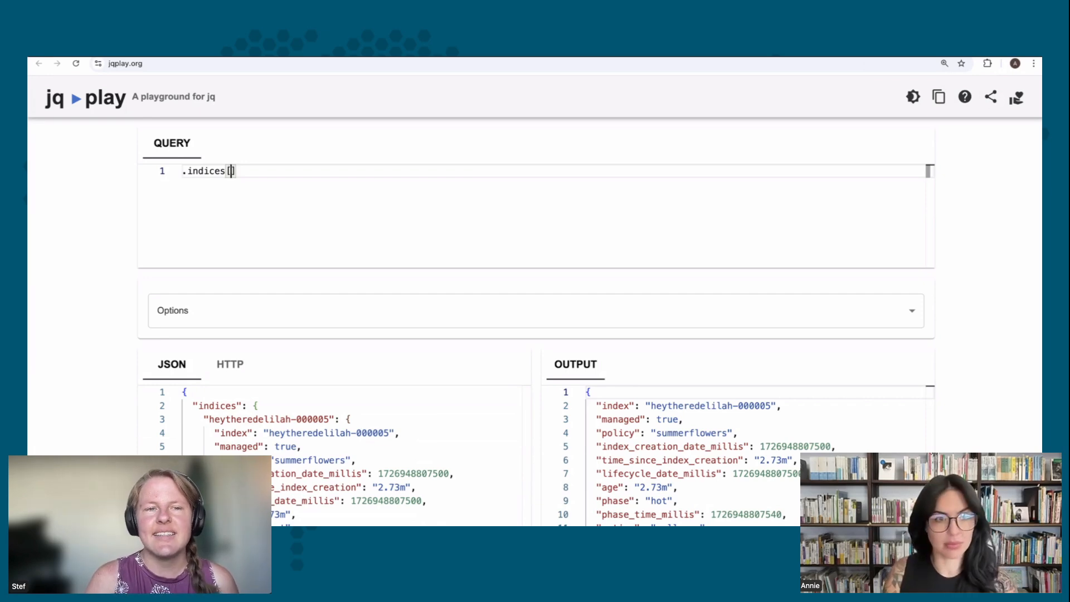
{"action": "key", "text": "Right"}
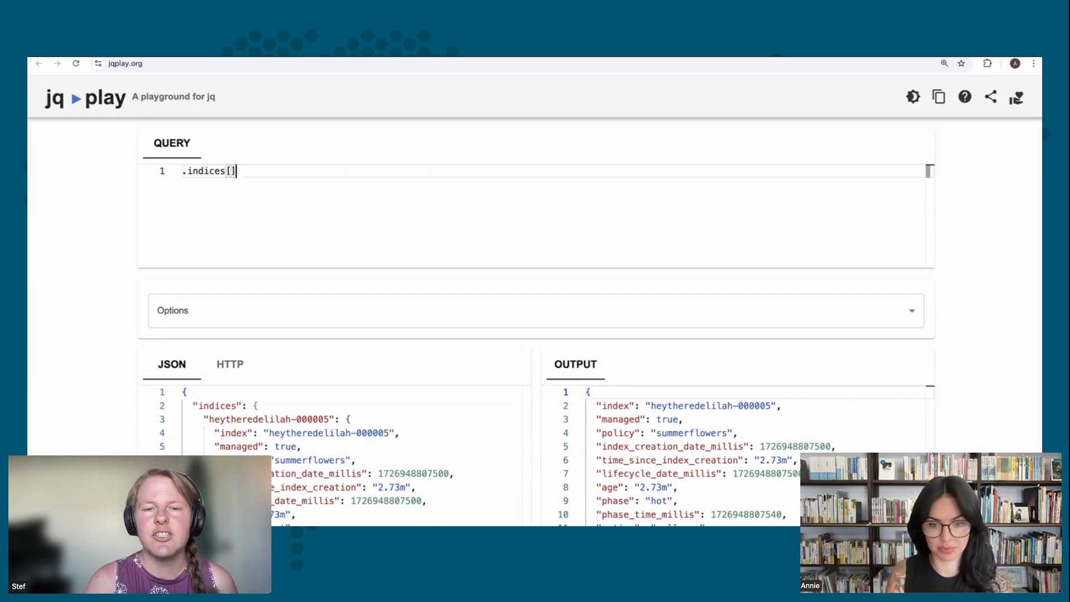
{"action": "type", "text": ".index"}
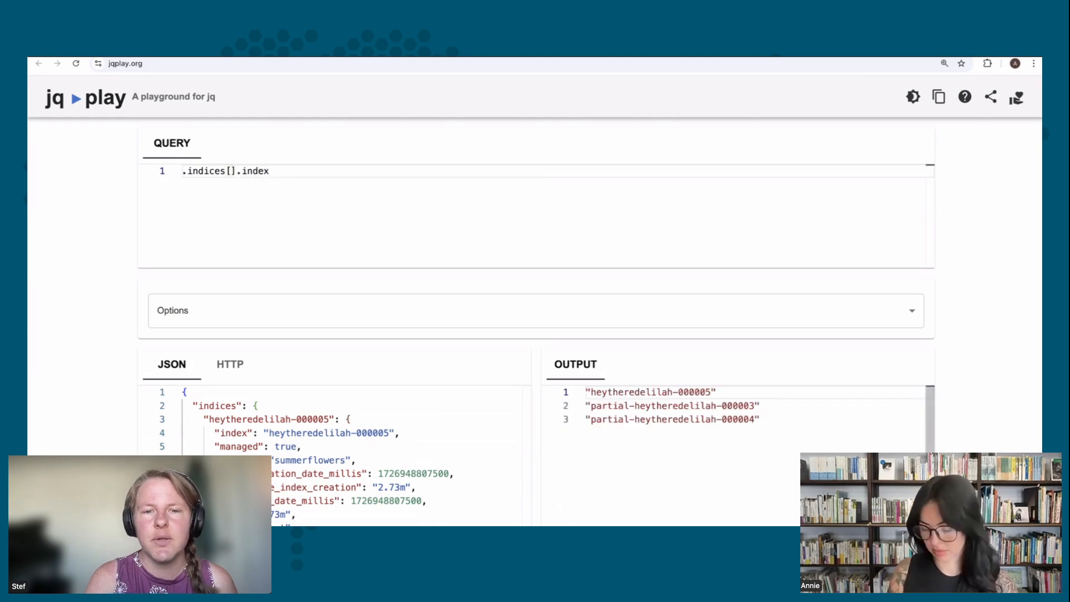
{"action": "key", "text": "Return"}
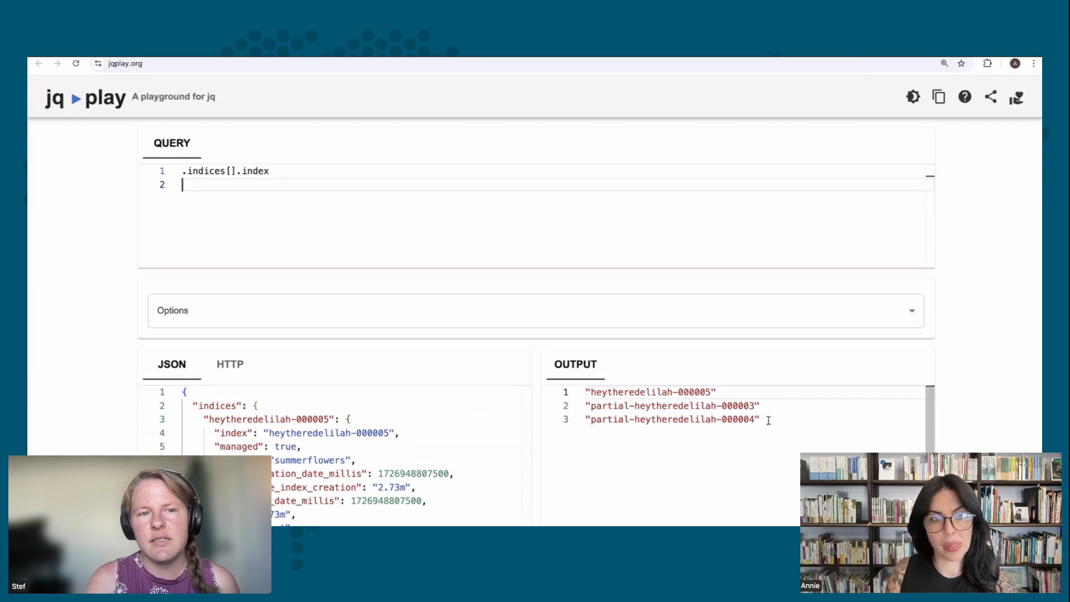
Replace .index in the query with a pipe to .phase, giving .indices[]|.phase.
{"action": "double_click", "coordinate": [310, 170]}
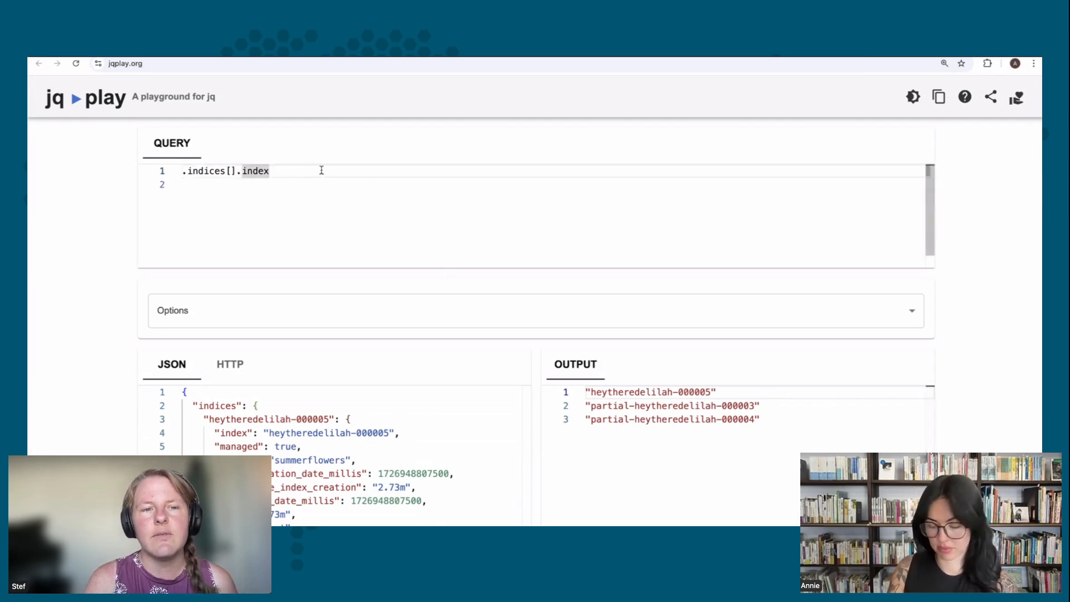
{"action": "key", "text": "BackSpace"}
{"action": "key", "text": "BackSpace"}
{"action": "key", "text": "BackSpace"}
{"action": "key", "text": "BackSpace"}
{"action": "key", "text": "BackSpace"}
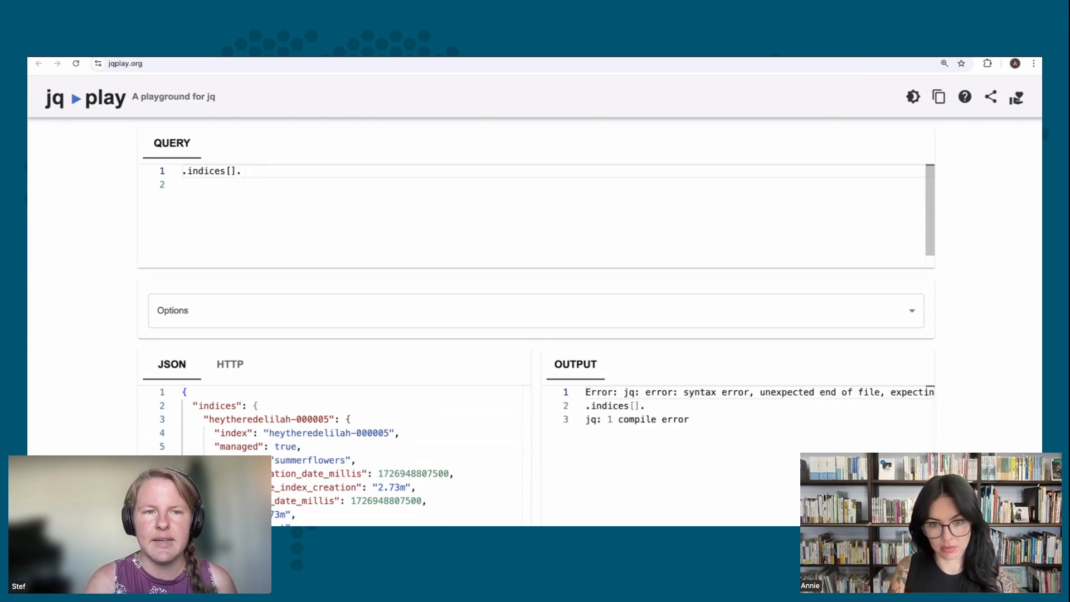
{"action": "key", "text": "BackSpace"}
{"action": "type", "text": "|"}
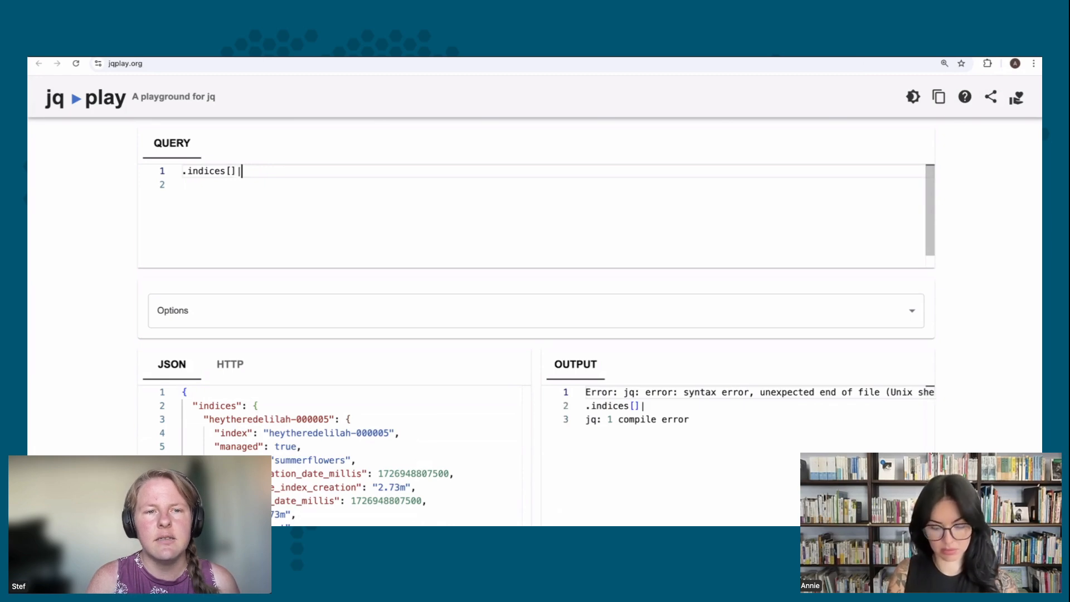
{"action": "type", "text": "phase"}
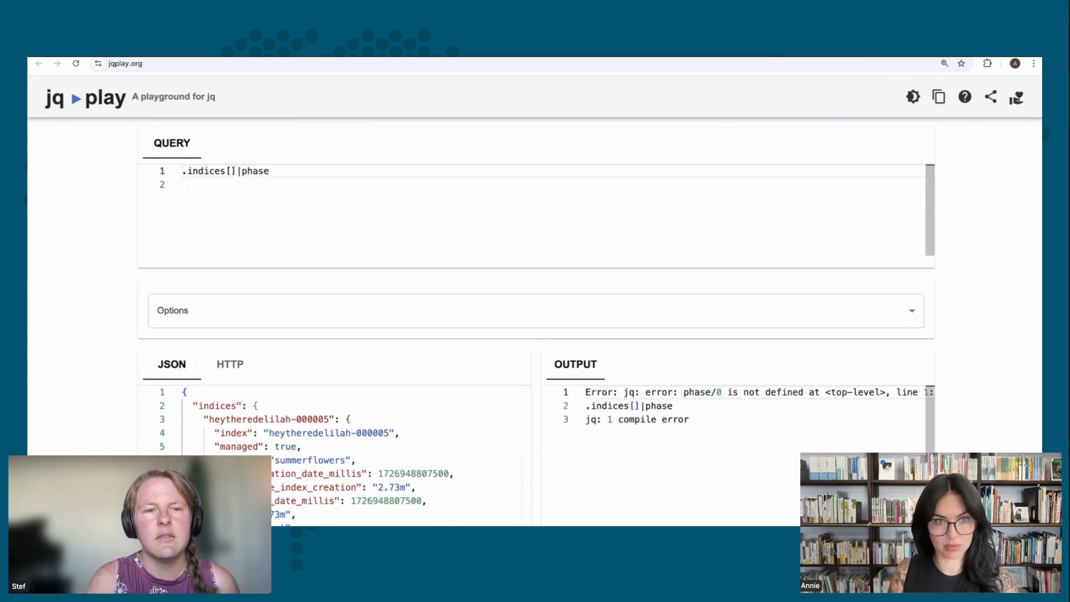
{"action": "left_click", "coordinate": [241, 171]}
{"action": "type", "text": "."}
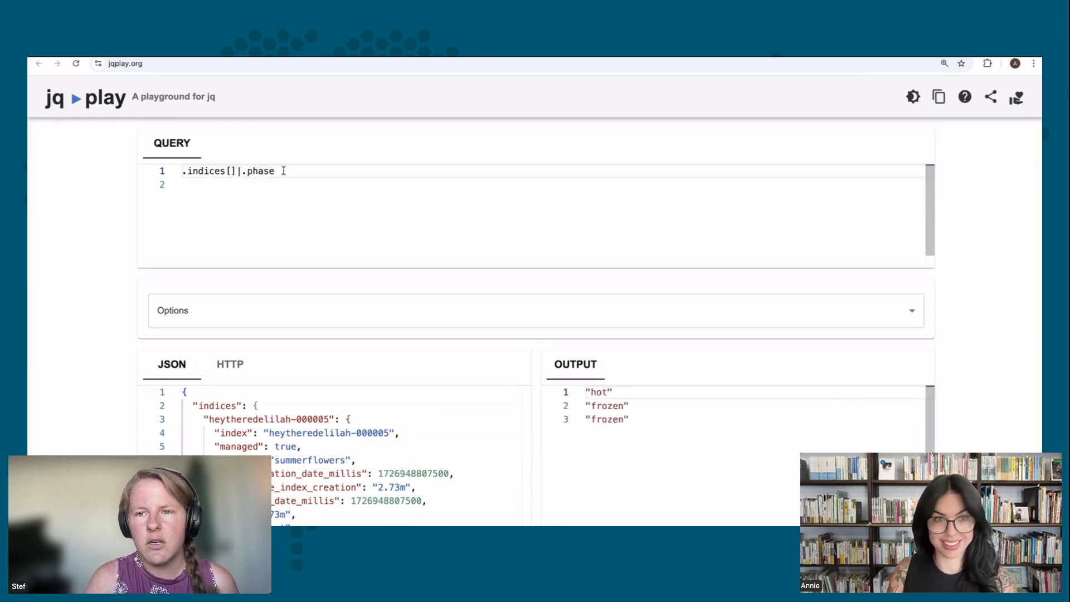
Extend the query with slash-separated action and step fields so it reads .indices[]|.phase+"/"+.action+"/"+.step.
{"action": "left_click", "coordinate": [285, 171]}
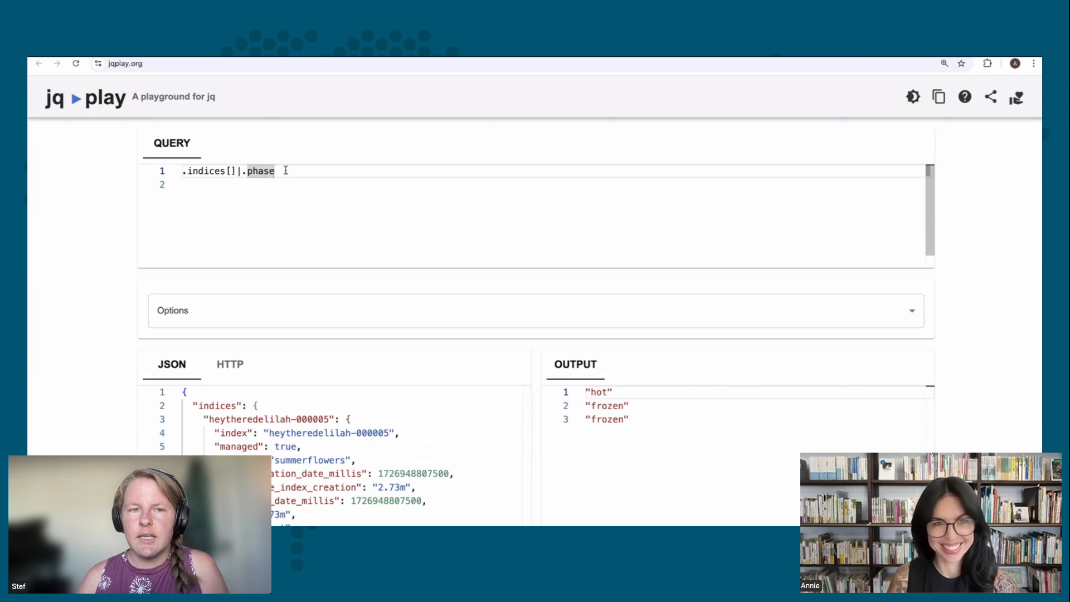
{"action": "key", "text": "Down"}
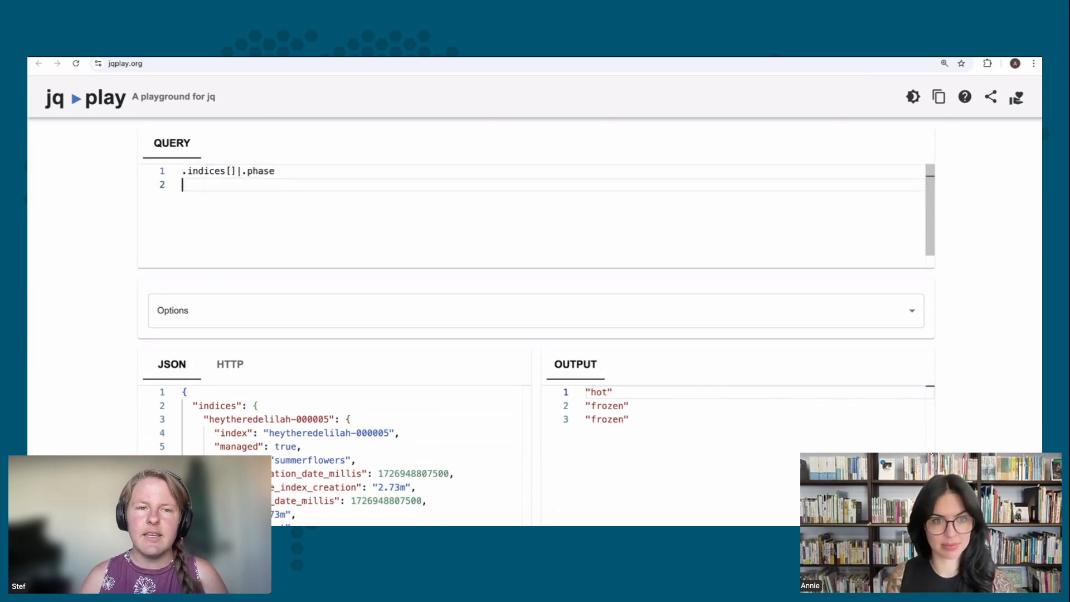
{"action": "left_click", "coordinate": [315, 169]}
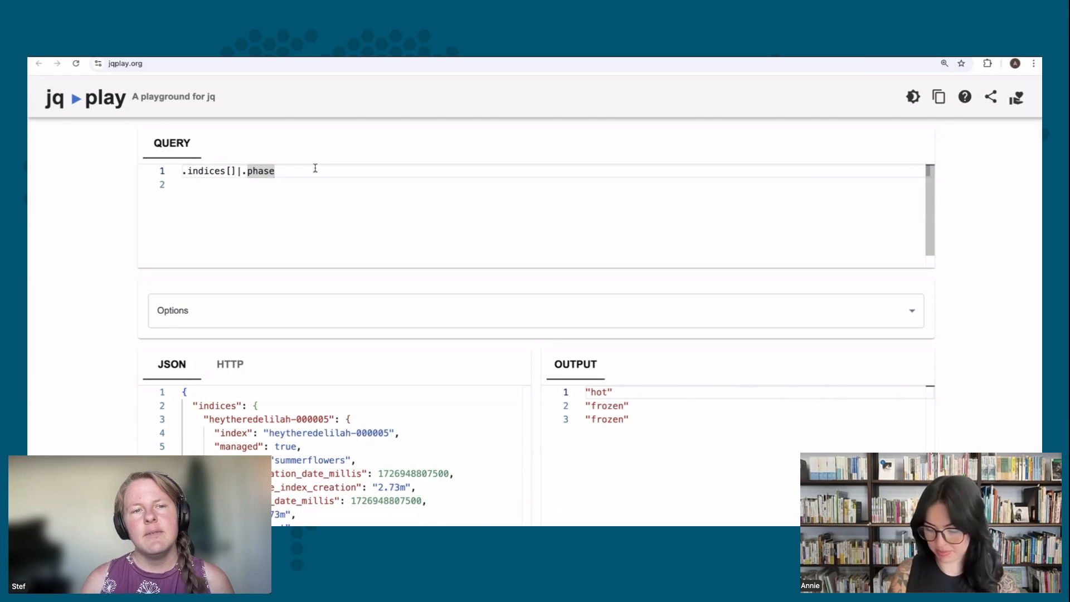
{"action": "type", "text": "+"}
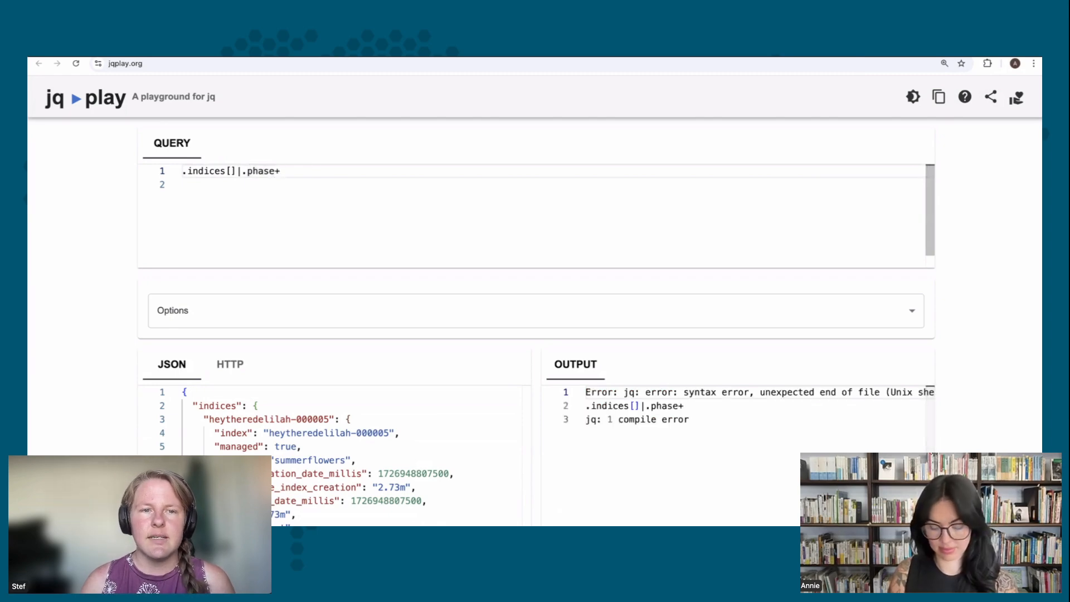
{"action": "type", "text": "\""}
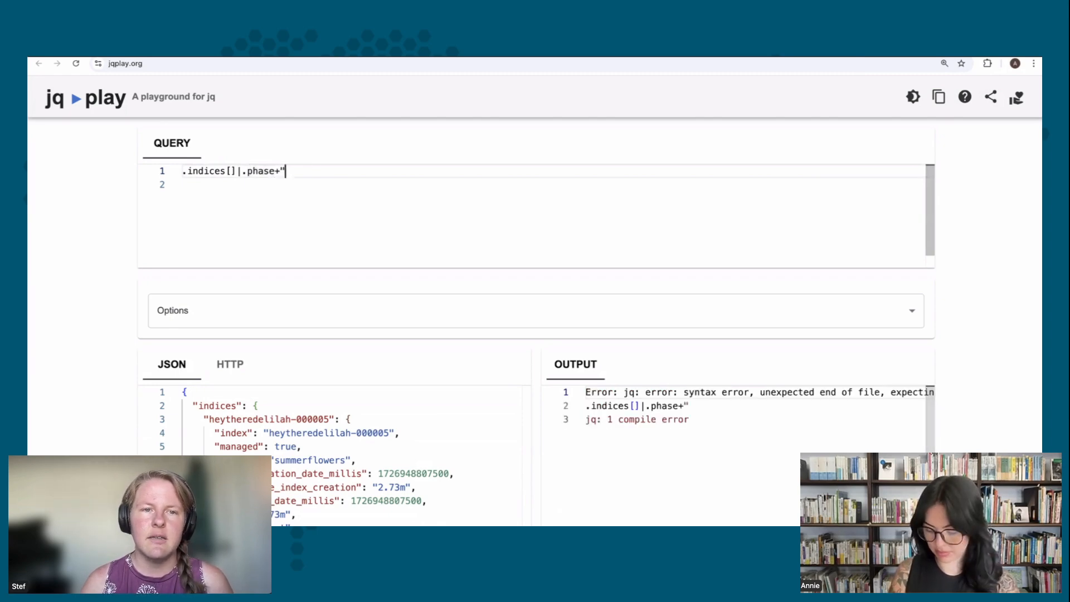
{"action": "type", "text": "/\""}
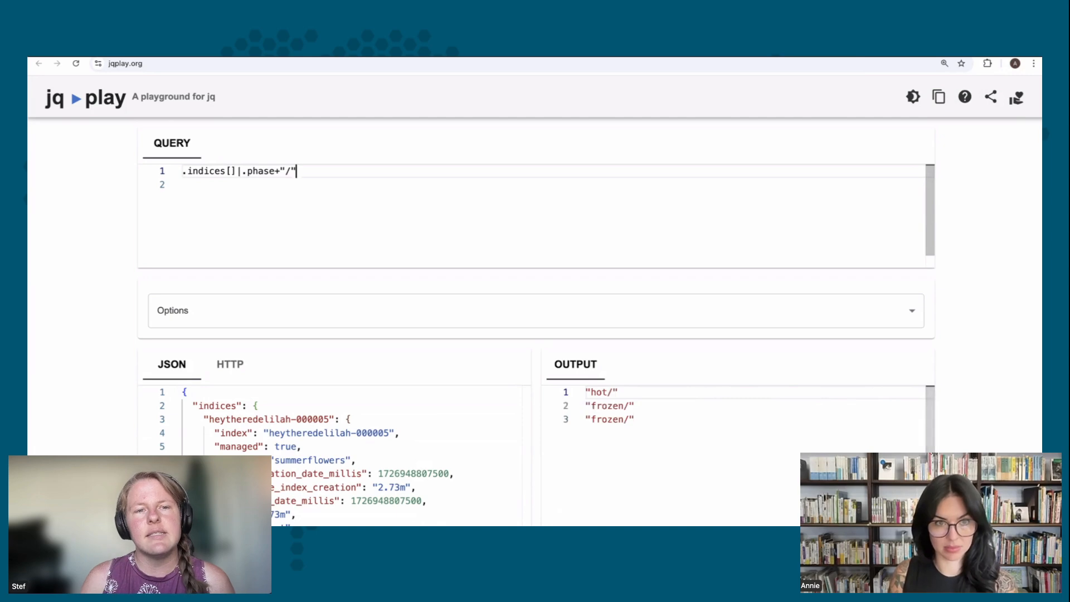
{"action": "type", "text": "+"}
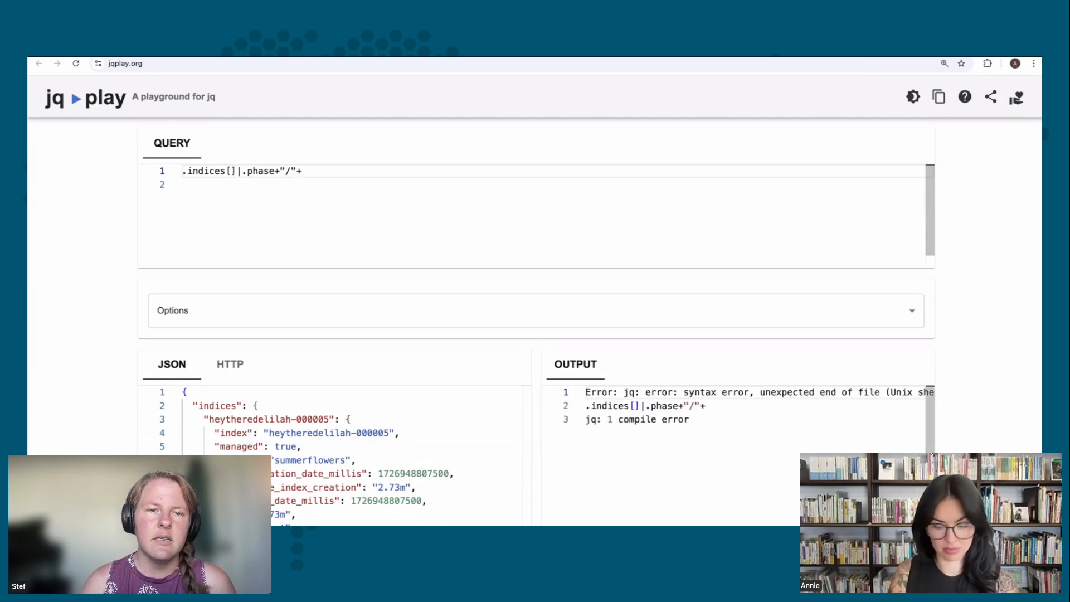
{"action": "type", "text": ".action"}
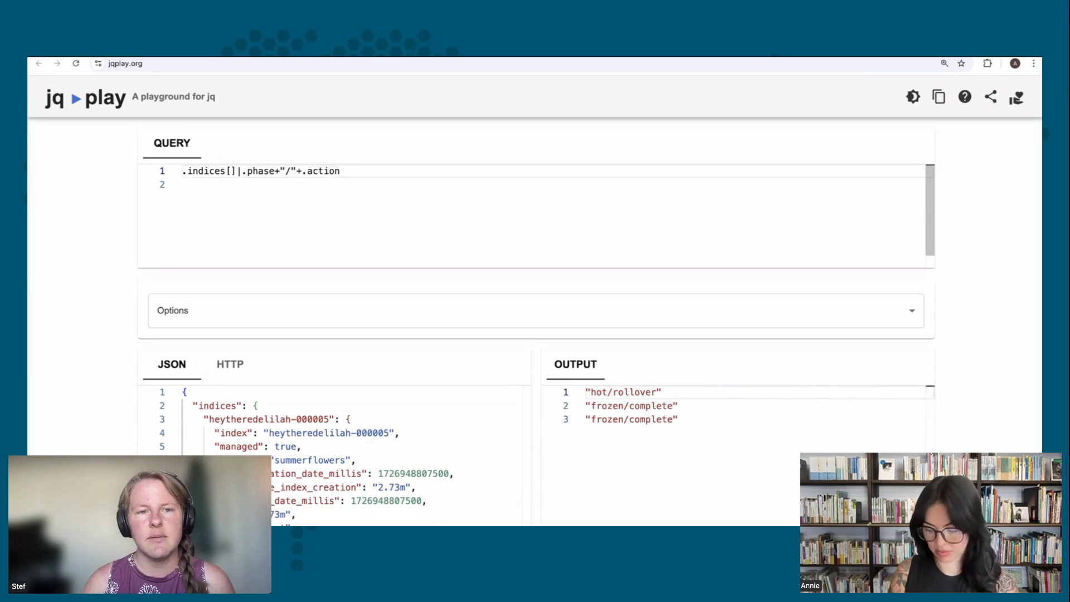
{"action": "type", "text": "+\""}
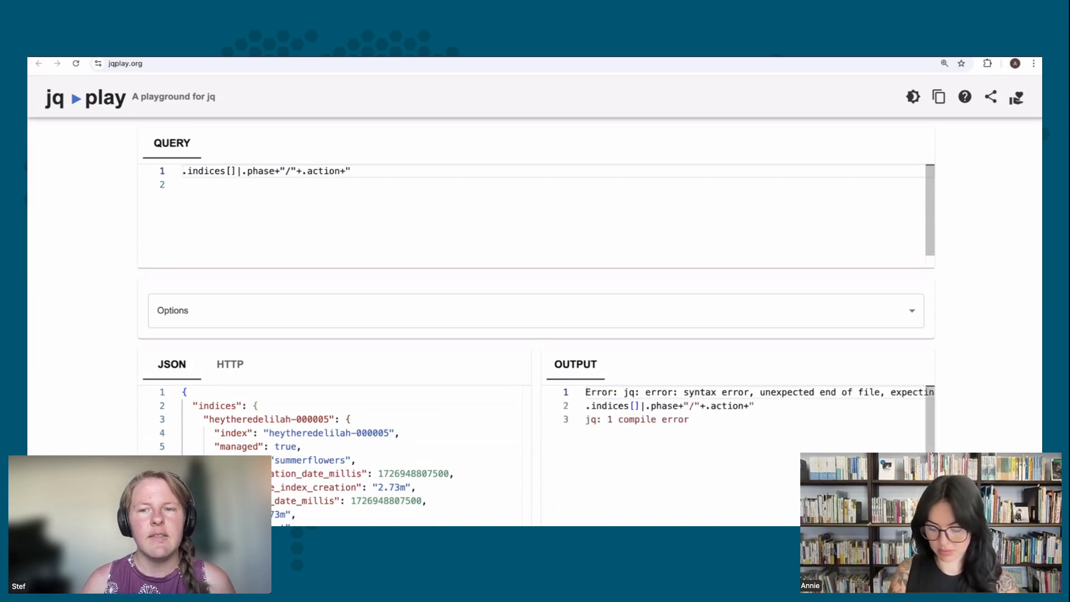
{"action": "type", "text": "/\""}
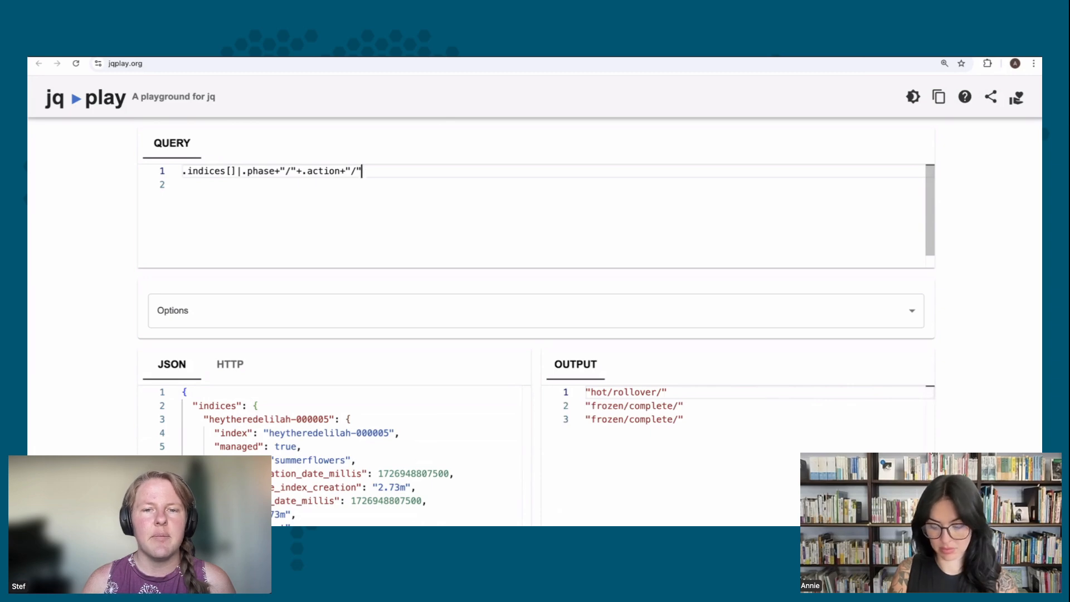
{"action": "type", "text": "+.ste"}
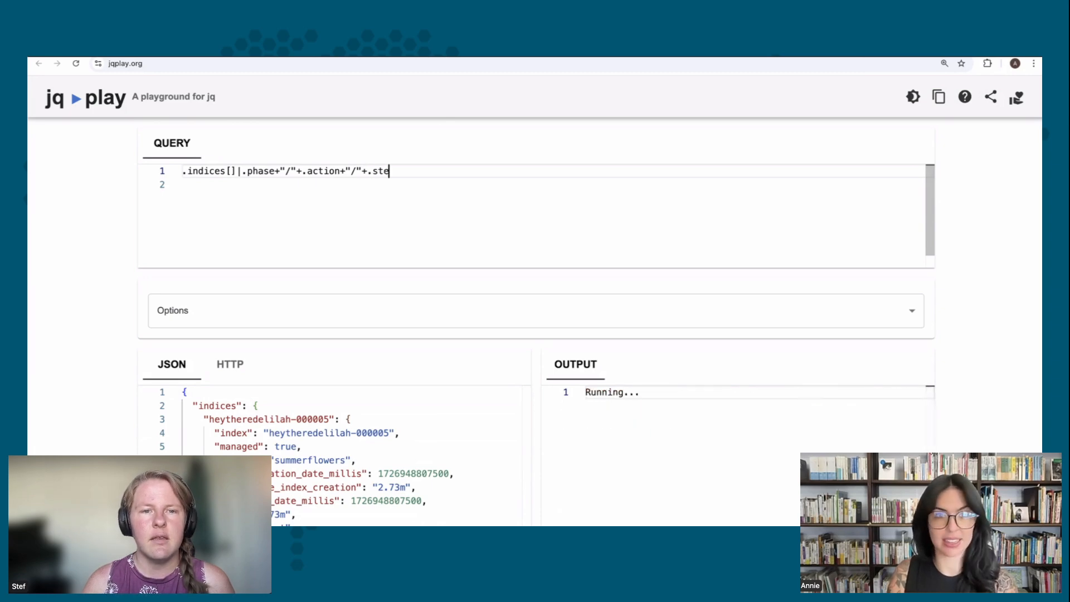
{"action": "type", "text": "p"}
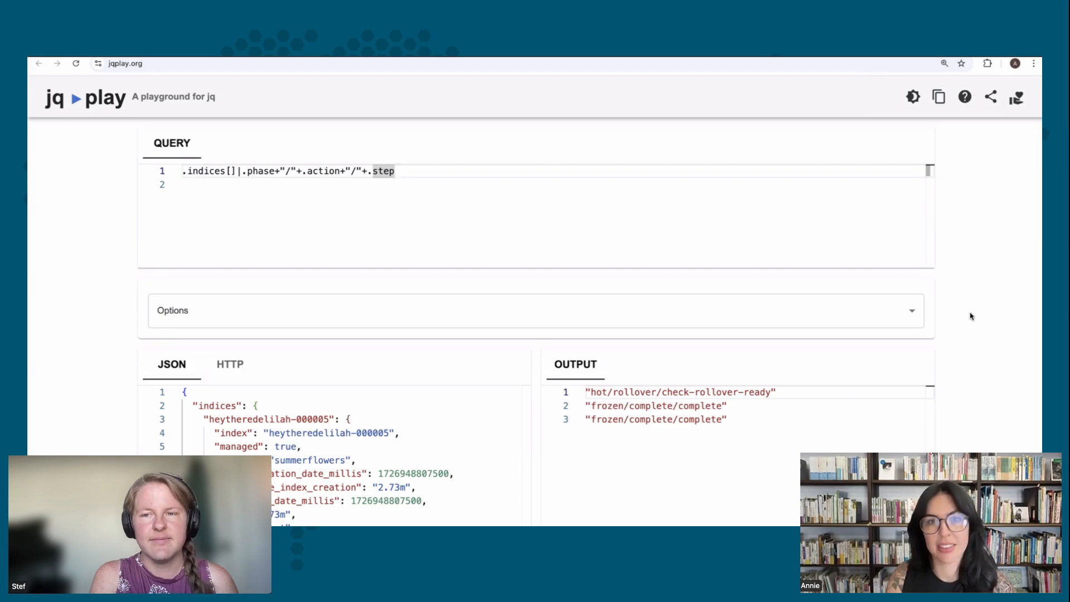
Switch back to the Elastic Console and locate the step field of heytheredelilah-000005 in the explain response.
{"action": "key", "text": "ctrl+Tab"}
{"action": "scroll", "coordinate": [730, 351], "scroll_direction": "up", "scroll_amount": 12}
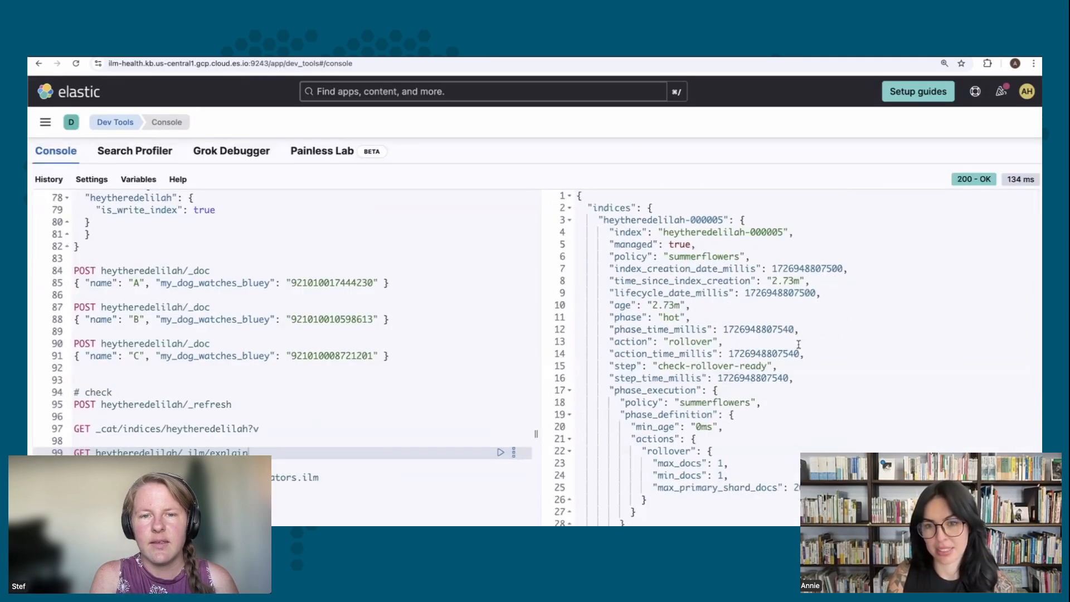
{"action": "left_click", "coordinate": [624, 368]}
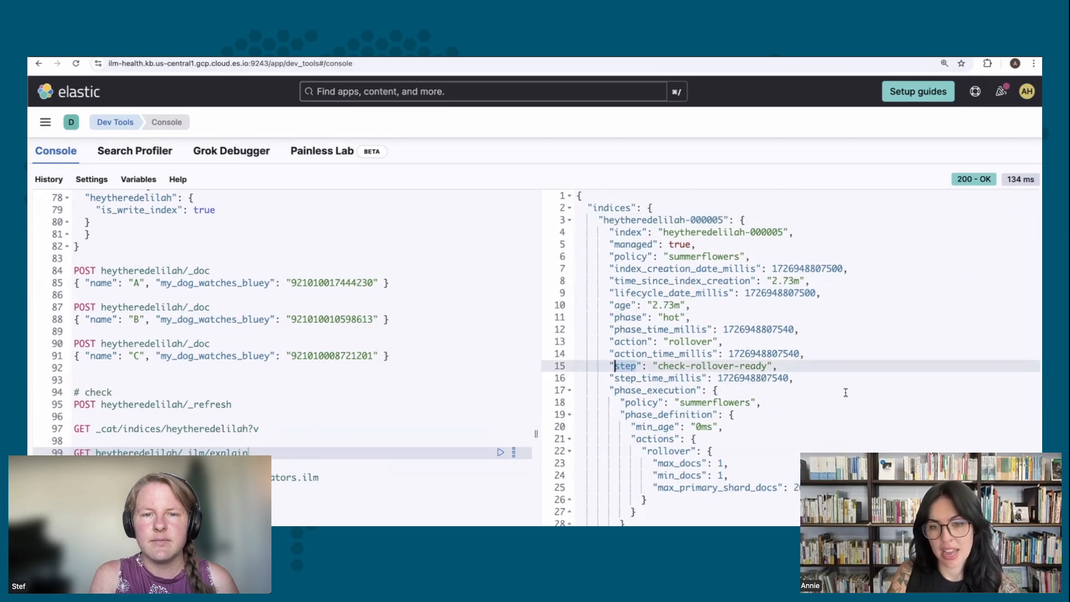
Examine the step fields of partial-heytheredelilah-000003 and partial-heytheredelilah-000004 in the explain response and return to its beginning.
{"action": "scroll", "coordinate": [845, 393], "scroll_direction": "down", "scroll_amount": 10}
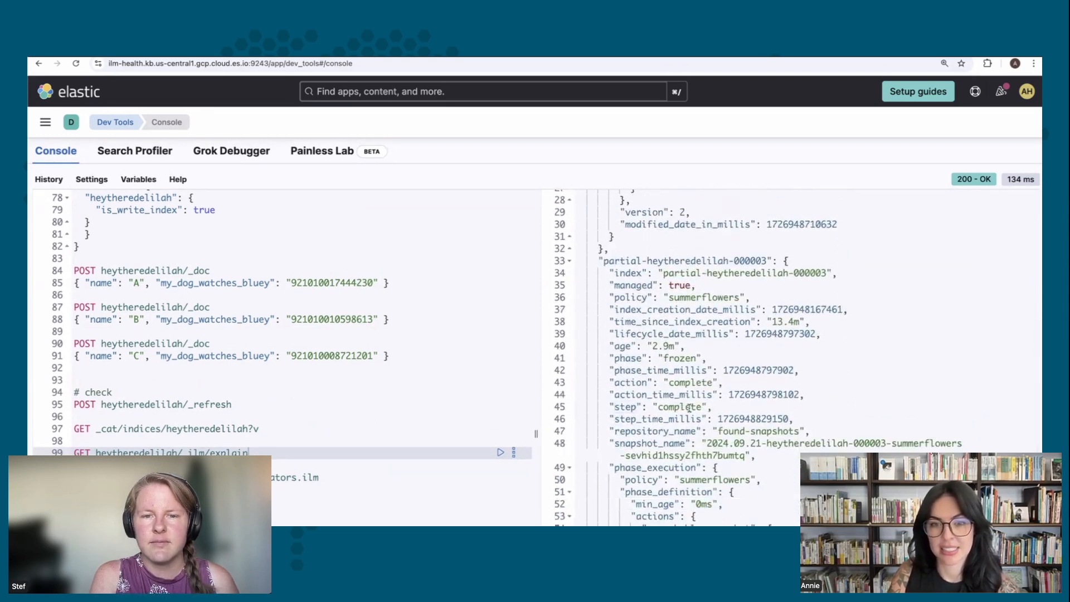
{"action": "left_click", "coordinate": [617, 407]}
{"action": "scroll", "coordinate": [618, 406], "scroll_direction": "down", "scroll_amount": 10}
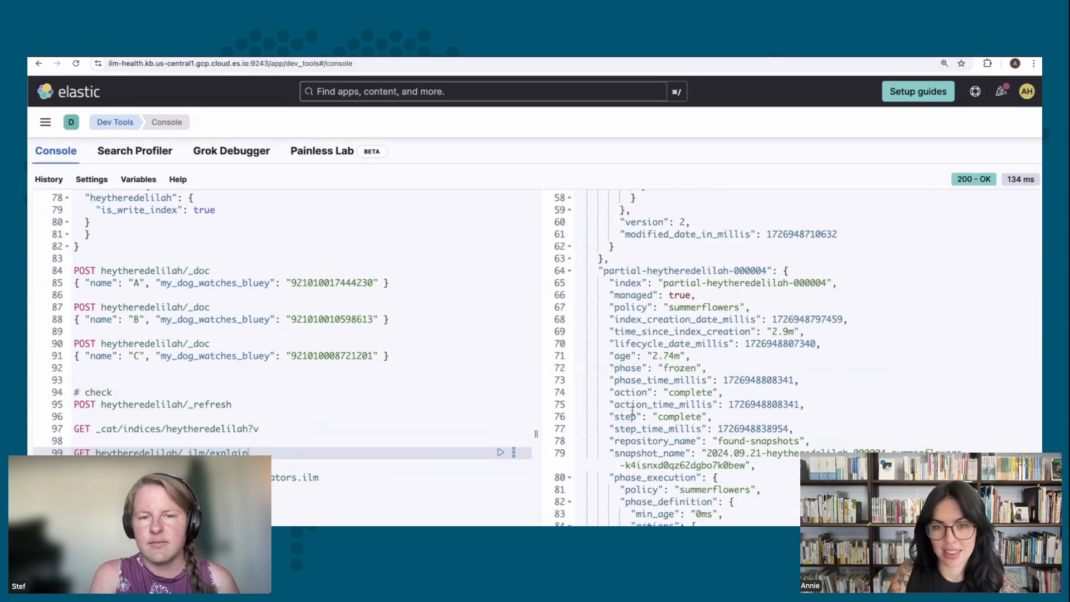
{"action": "double_click", "coordinate": [632, 418]}
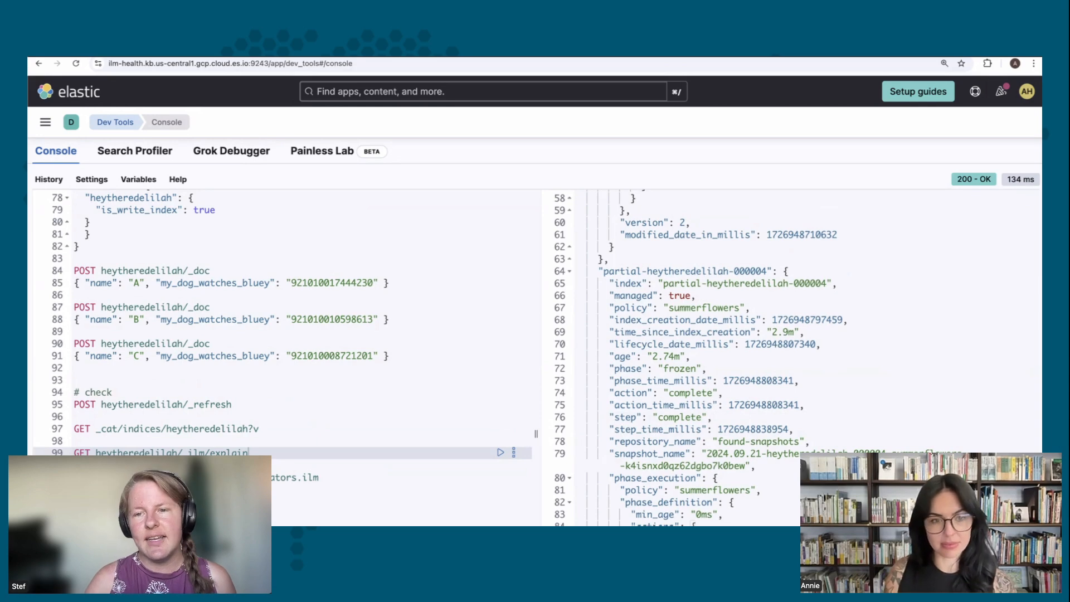
{"action": "scroll", "coordinate": [789, 357], "scroll_direction": "up", "scroll_amount": 1}
{"action": "scroll", "coordinate": [789, 357], "scroll_direction": "down", "scroll_amount": 1}
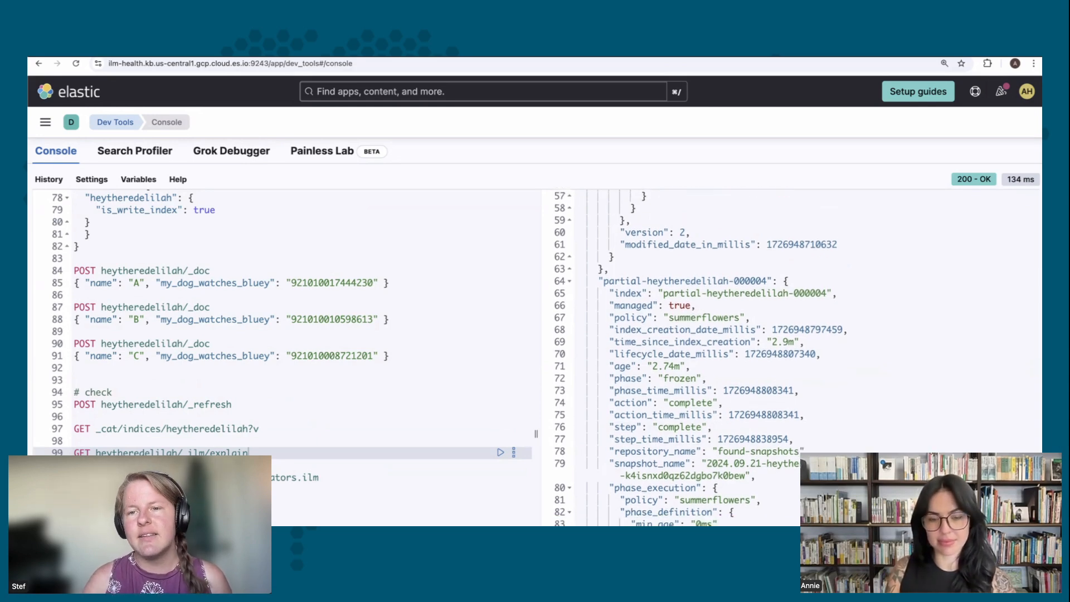
{"action": "scroll", "coordinate": [789, 357], "scroll_direction": "up", "scroll_amount": 12}
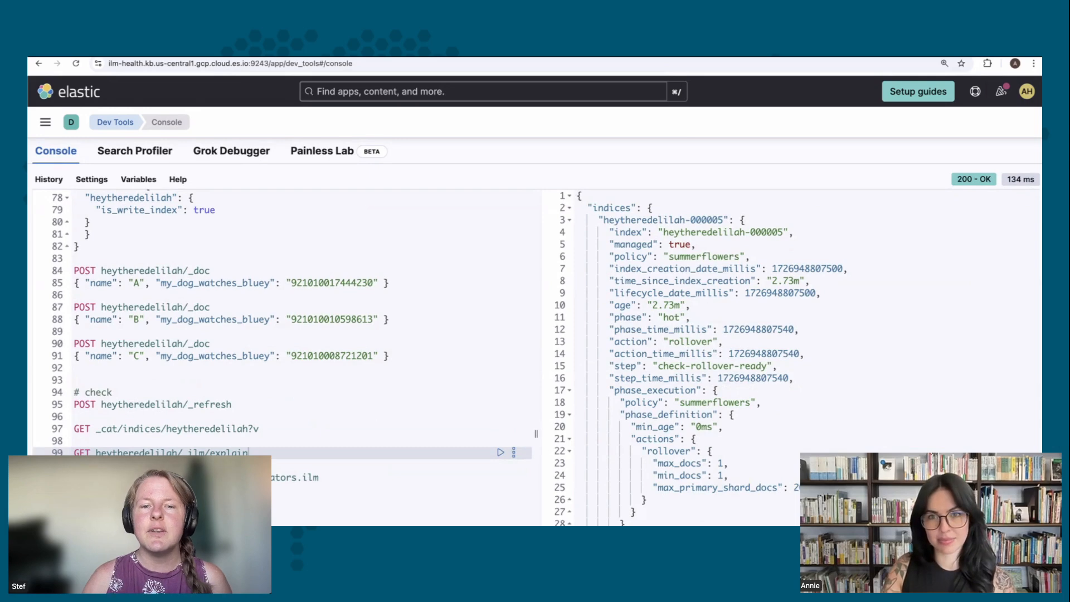
Switch to Elastic Cloud and open the Health page of the ILM_Health deployment.
{"action": "left_click", "coordinate": [683, 50]}
{"action": "left_click", "coordinate": [72, 234]}
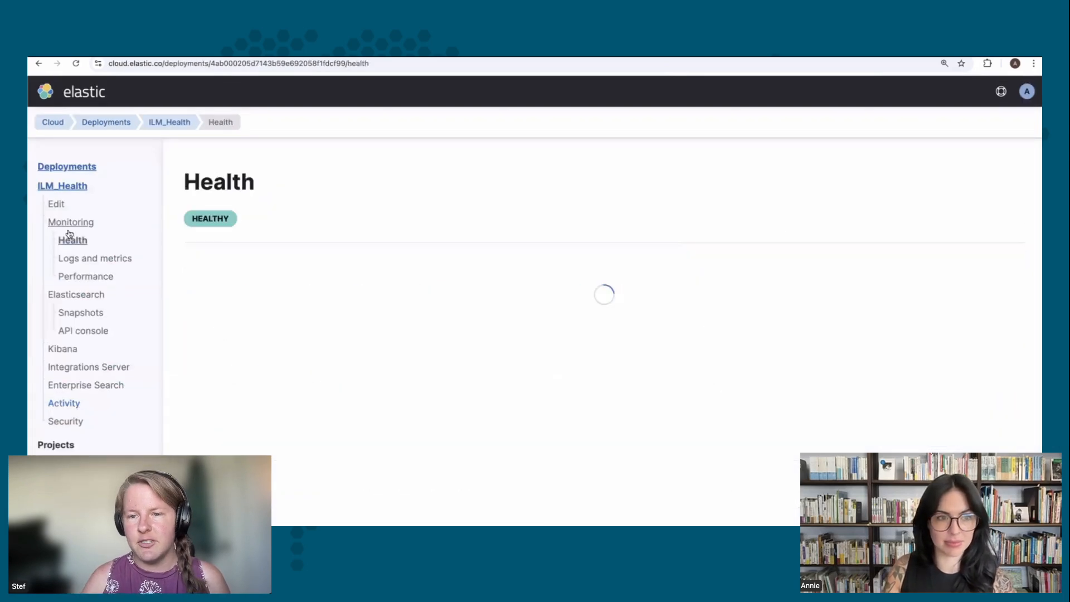